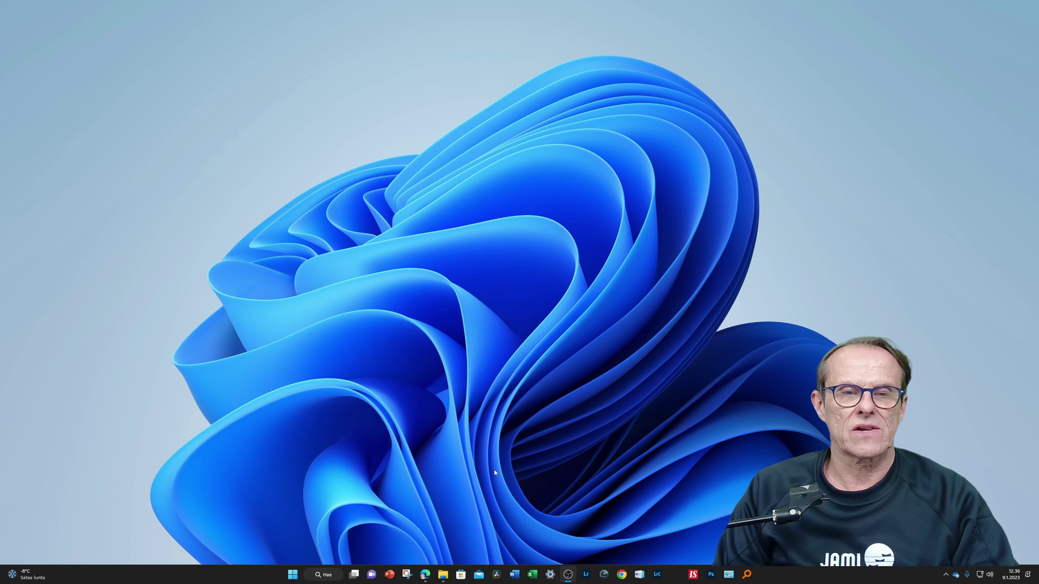
- Open the Edge browser in a maximized window and go to office.com
mouse_move(425, 575)
left_click(383, 528)
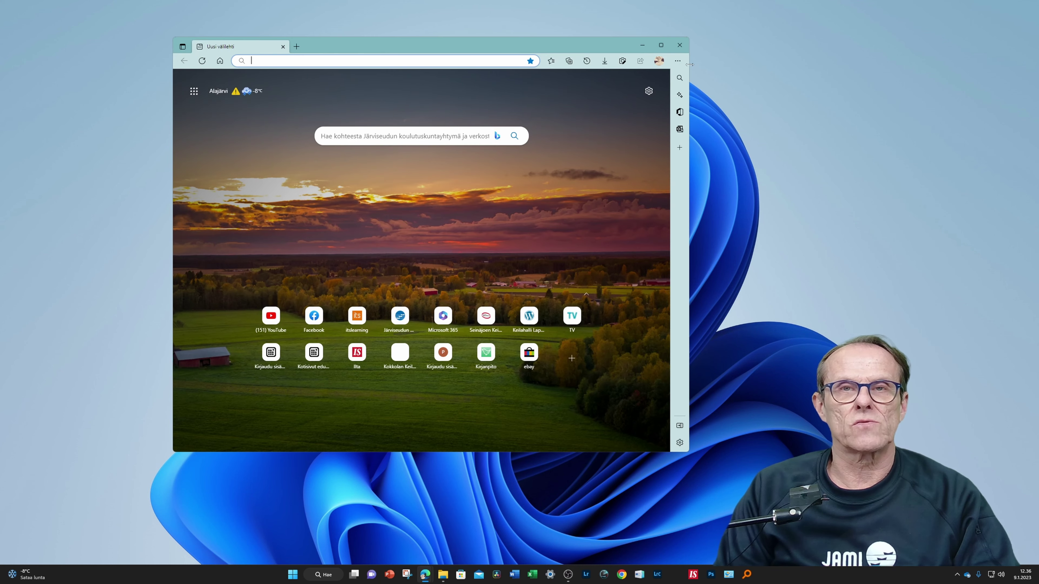
double_click(366, 47)
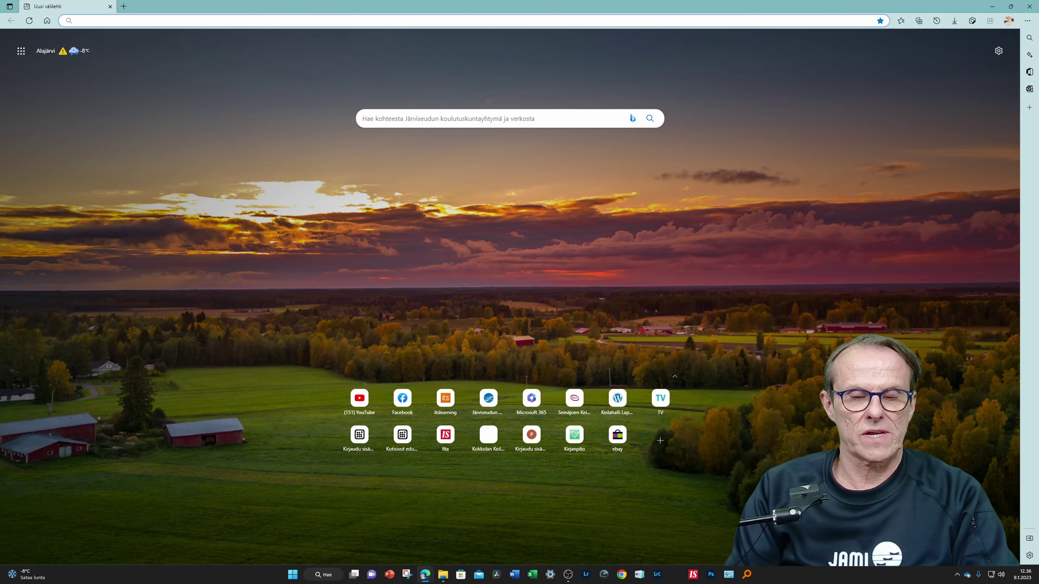
type("offo")
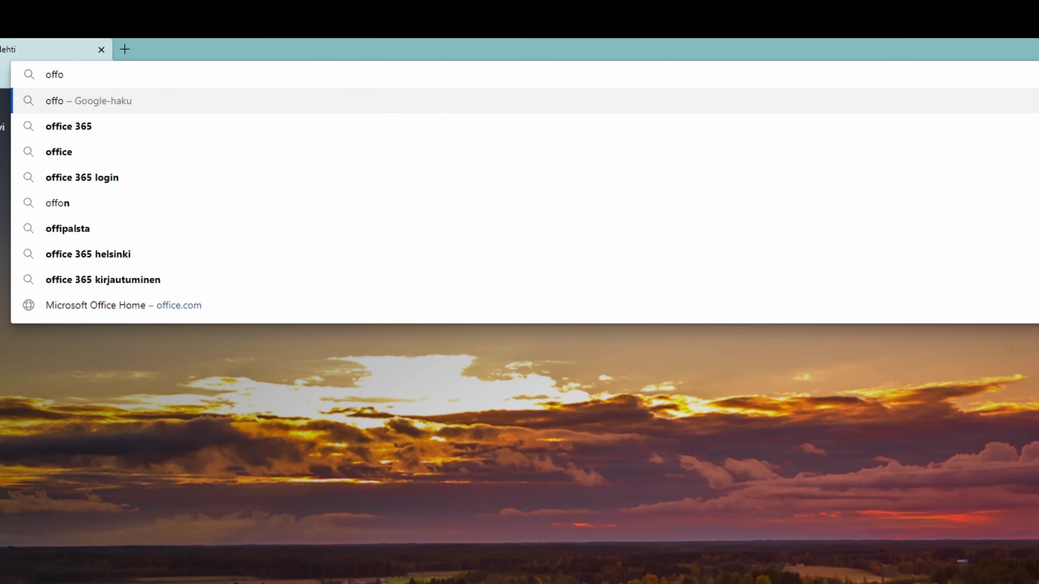
key("BackSpace")
type("ice.com")
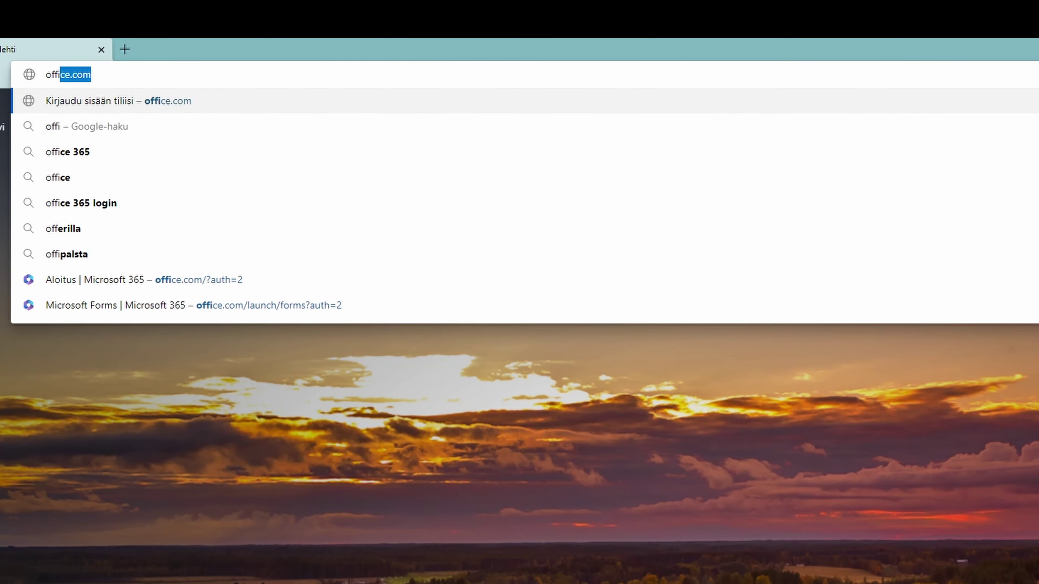
key("Return")
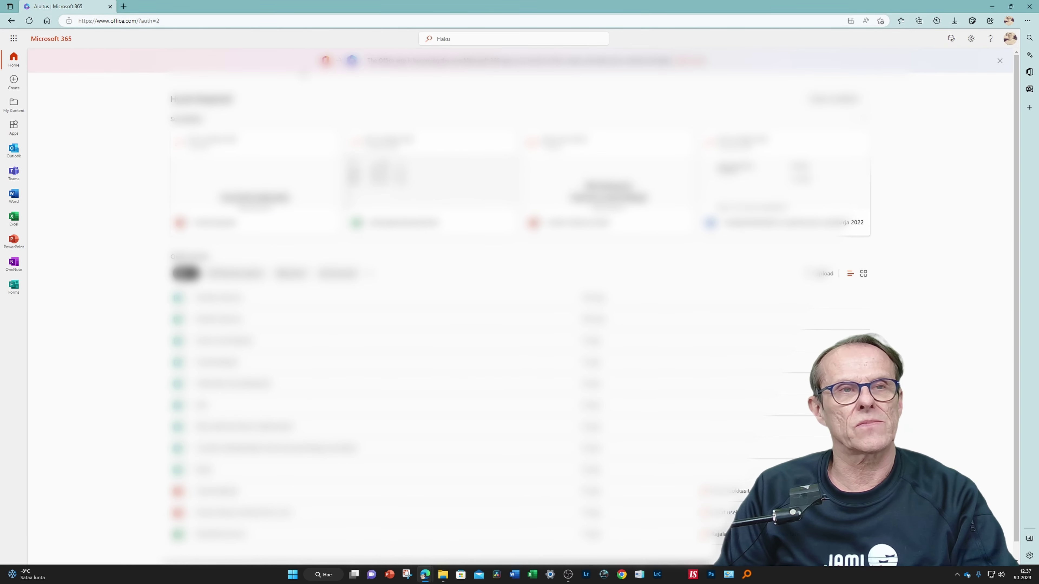
- Open Forms from the Microsoft 365 apps and look at the options for creating a new form
left_click(15, 42)
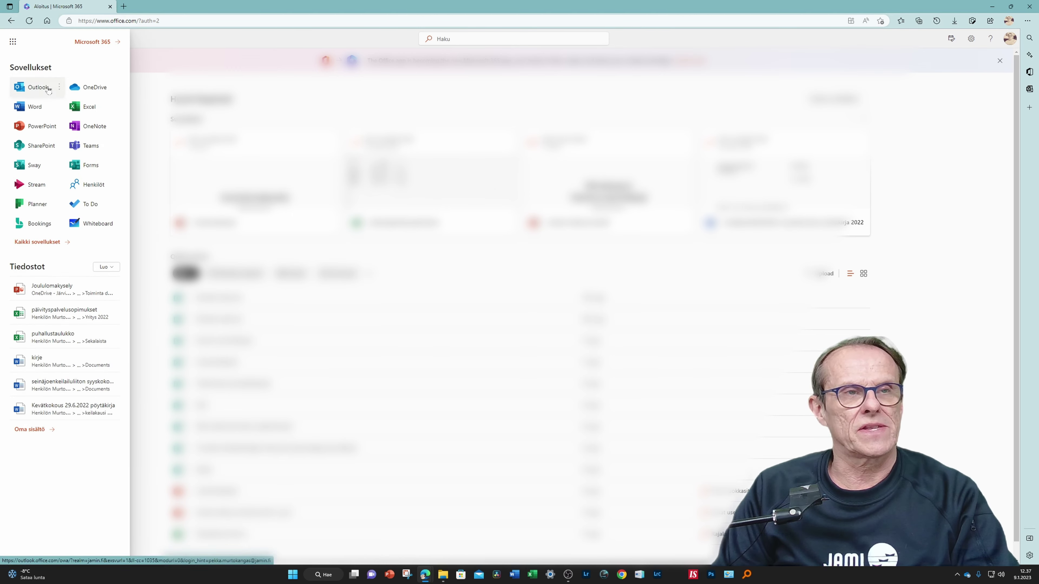
left_click(88, 166)
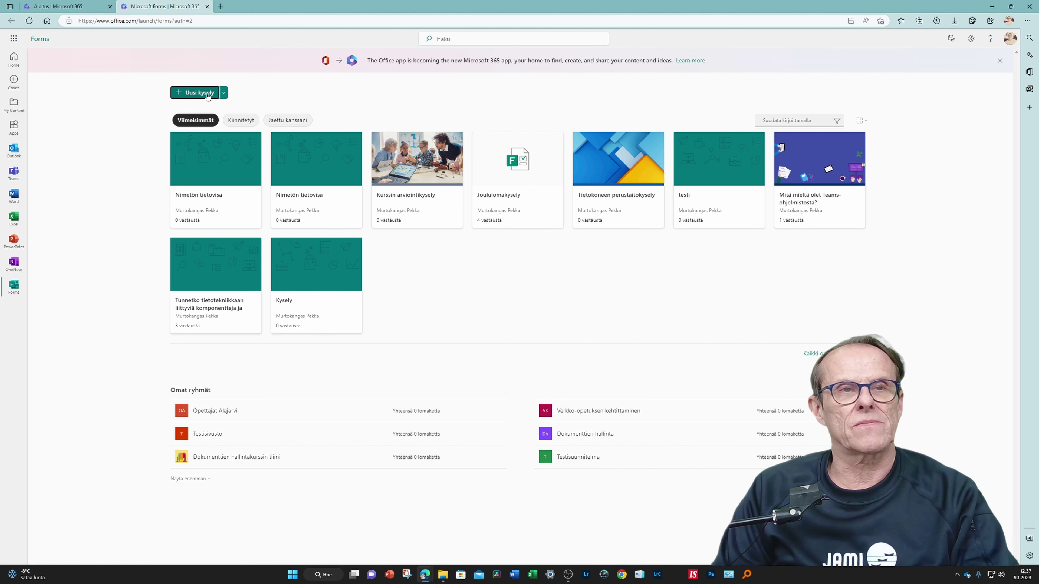
left_click(224, 94)
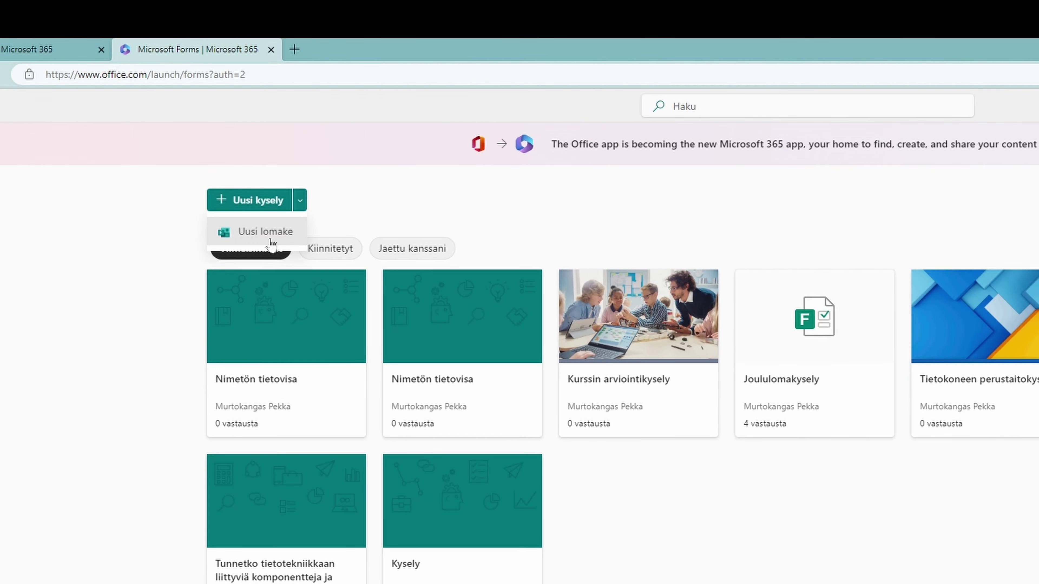
left_click(302, 204)
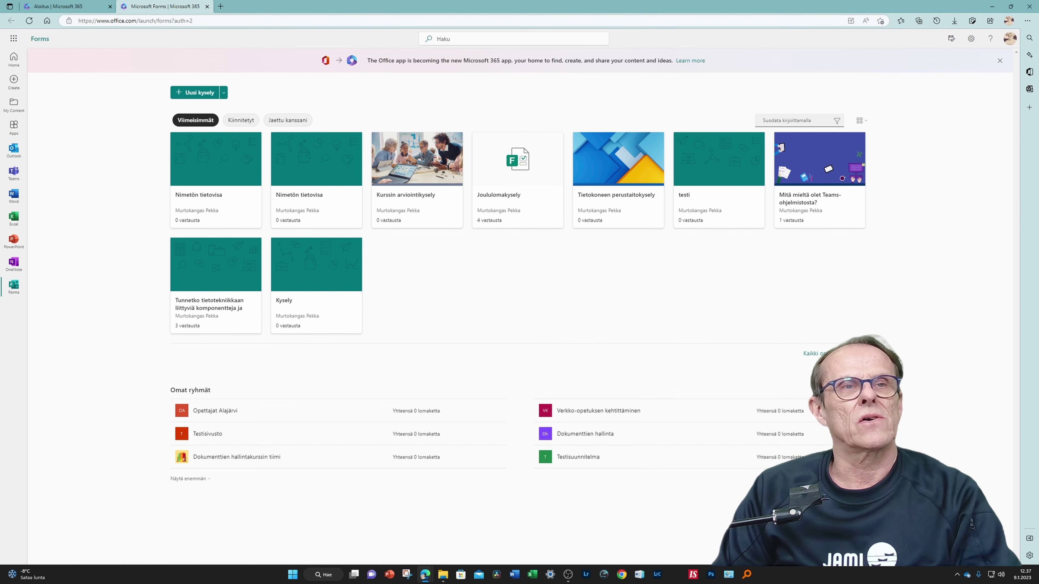
- Go directly to the Microsoft Forms site at forms.office.com
left_click_drag(107, 21, 194, 20)
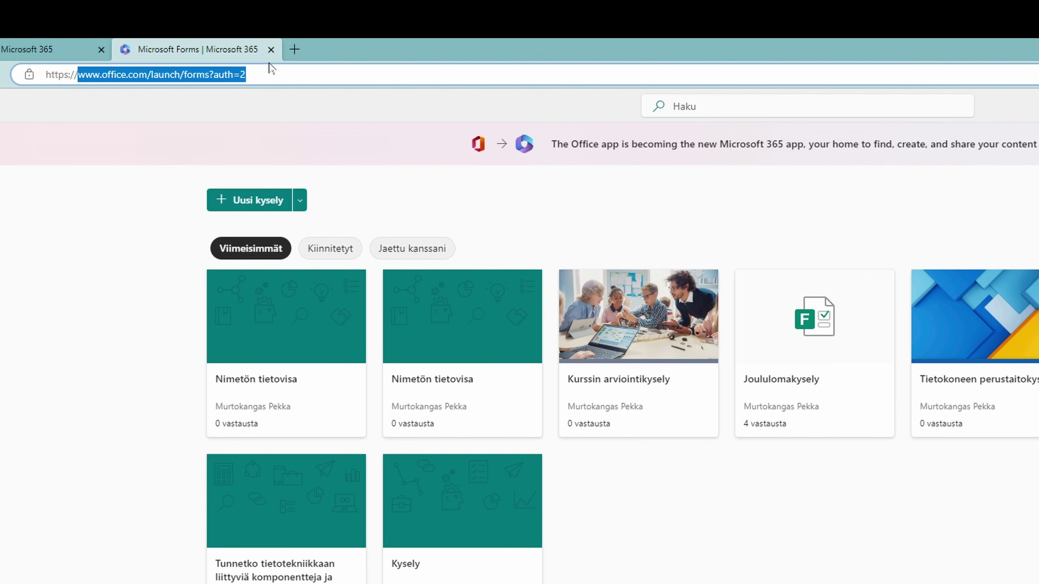
type("forms.office.com")
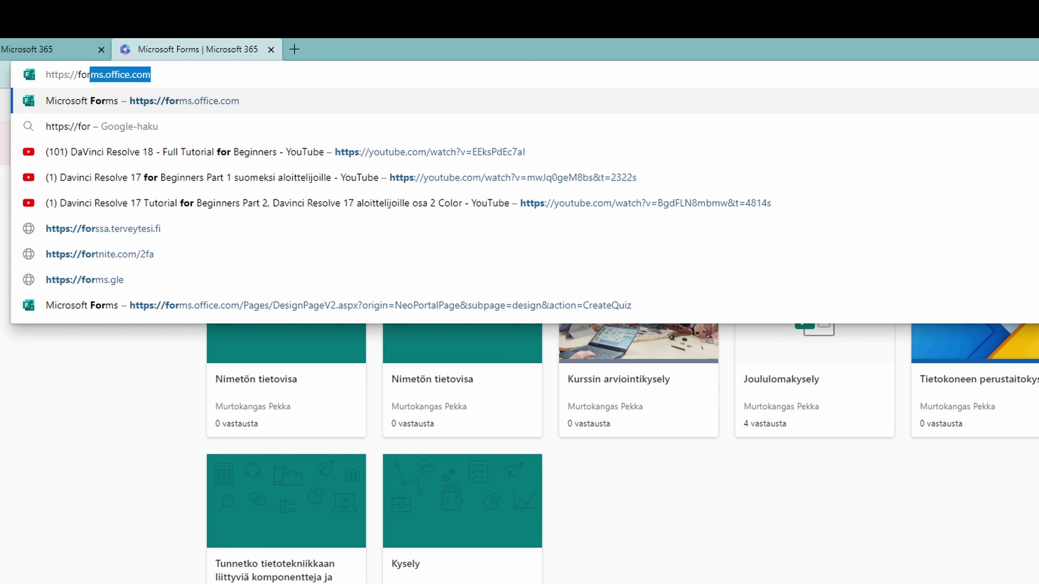
key("Return")
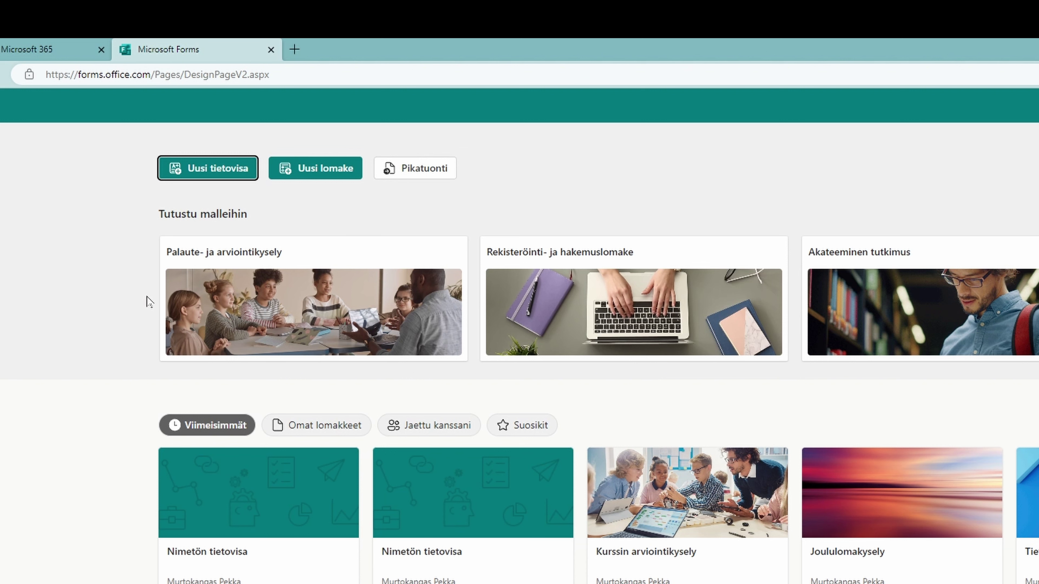
- Open the Palaute- ja arviointikysely template category among the suggested templates
mouse_move(286, 354)
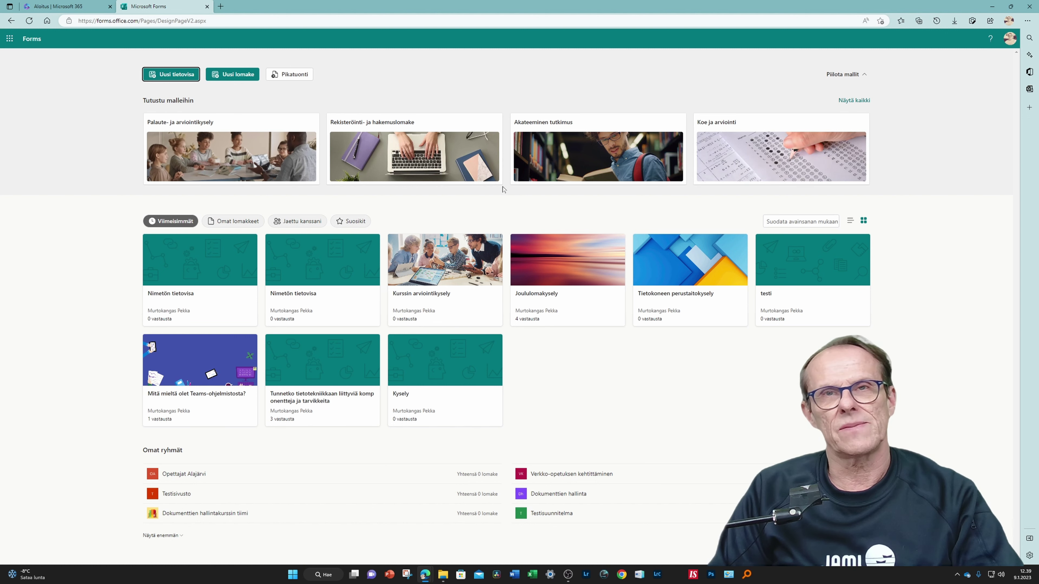
mouse_move(480, 164)
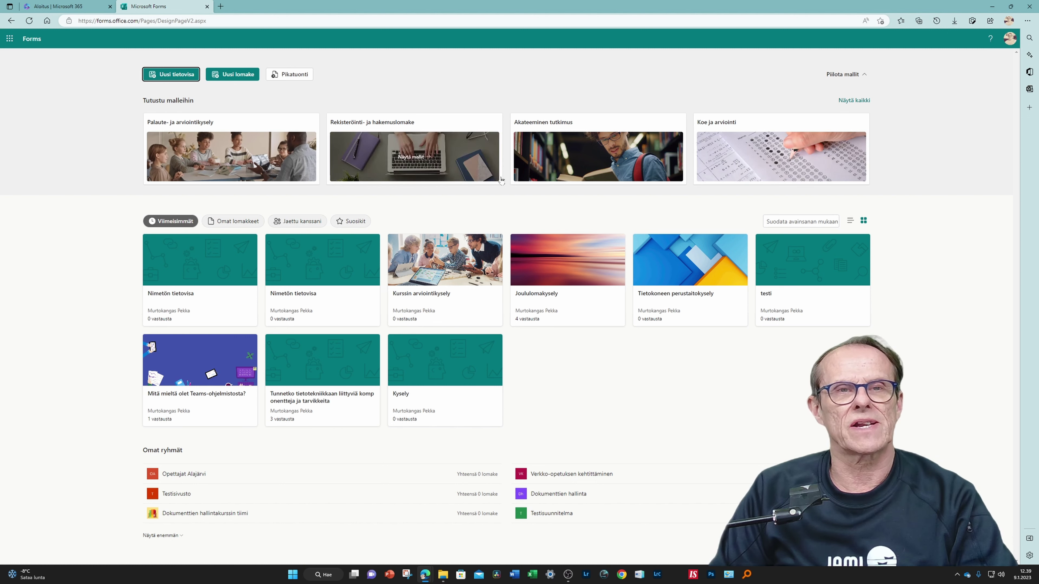
mouse_move(258, 166)
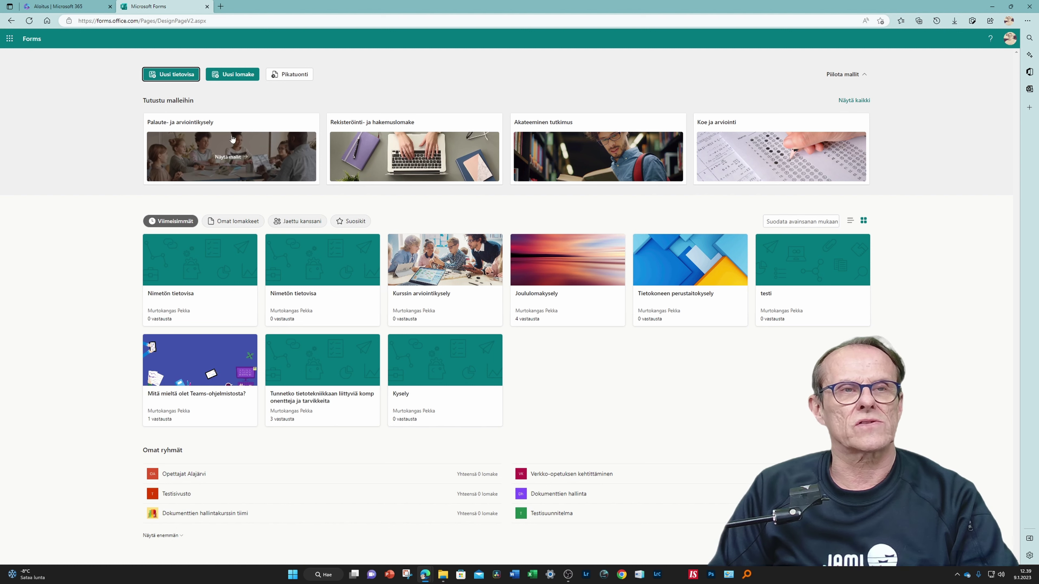
left_click(235, 140)
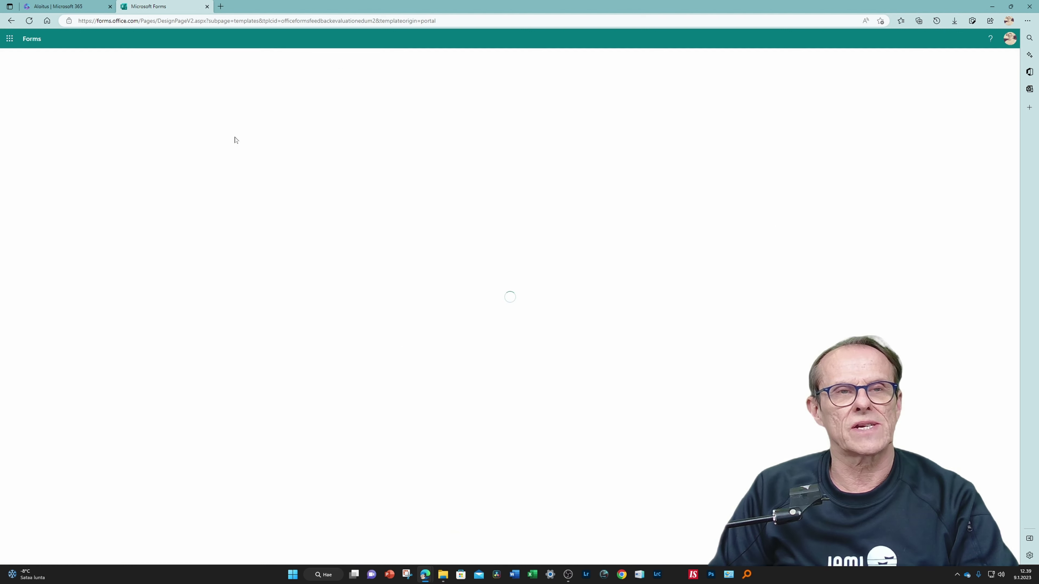
- Read through the questions and answer scales in the preview of the Kurssin arviointikysely template
scroll(373, 186, "down", 3)
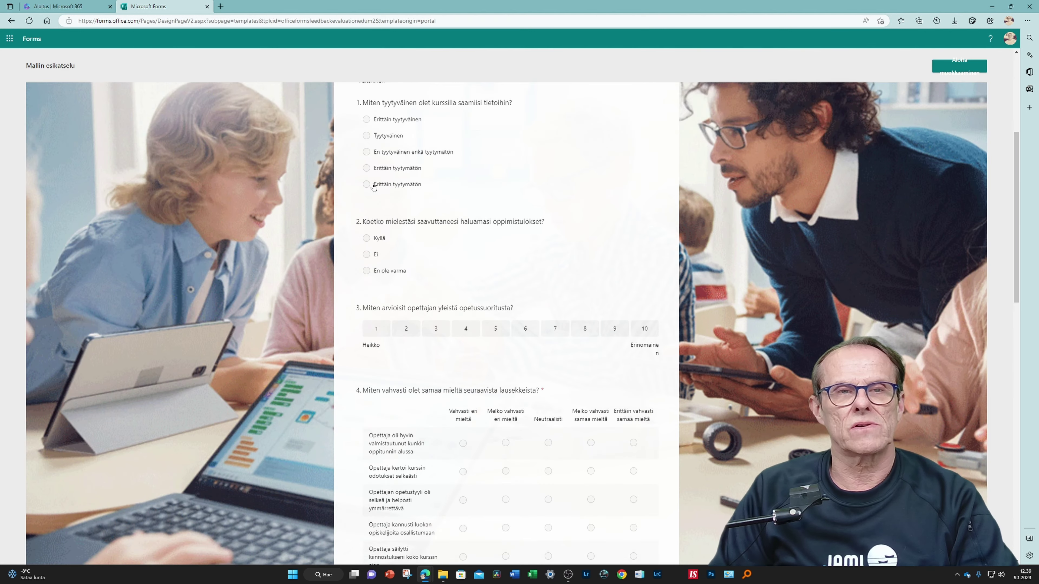
scroll(373, 185, "up", 1)
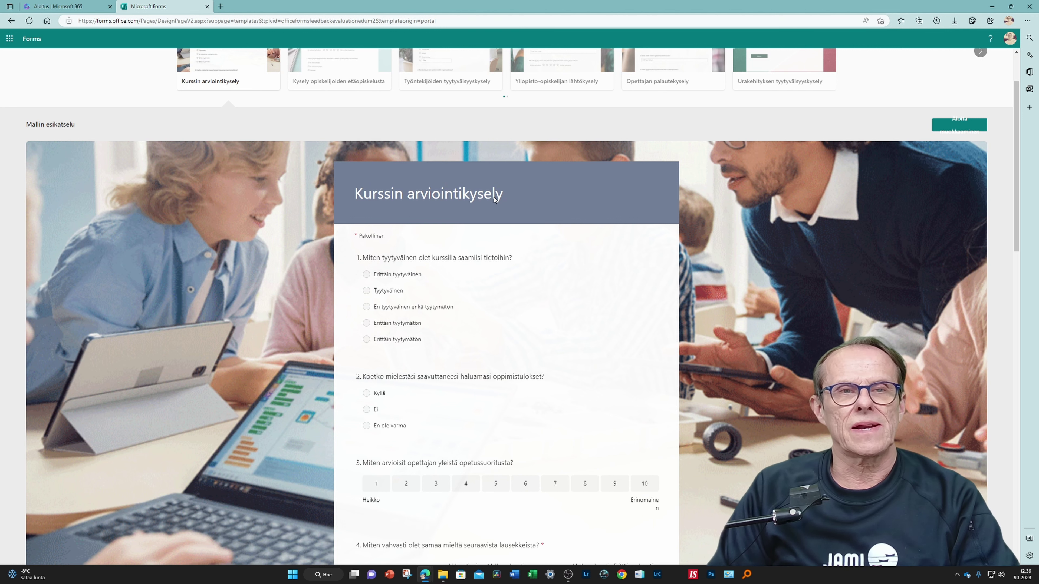
scroll(492, 212, "down", 2)
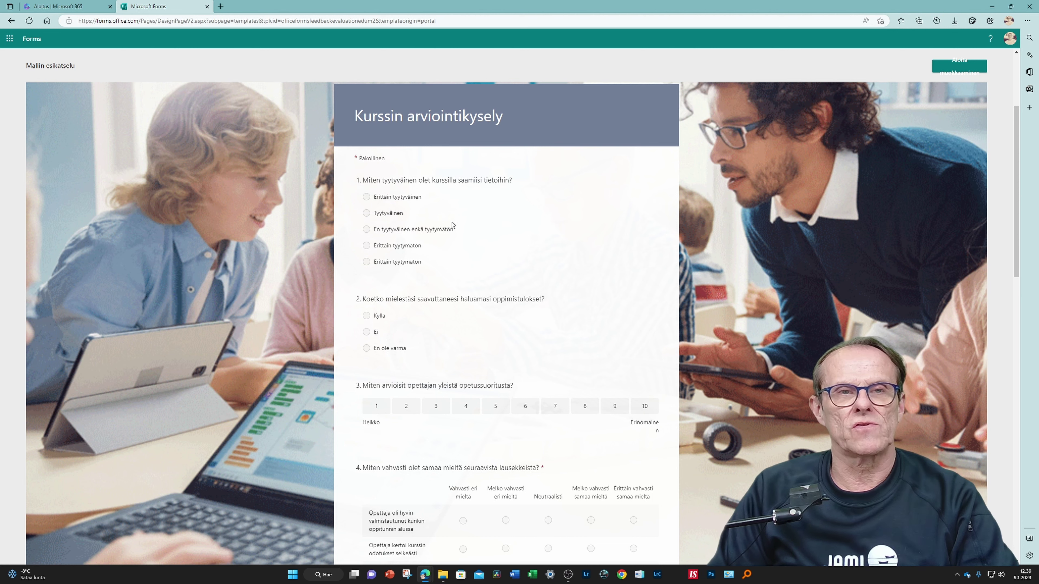
scroll(452, 224, "down", 2)
scroll(441, 223, "up", 2)
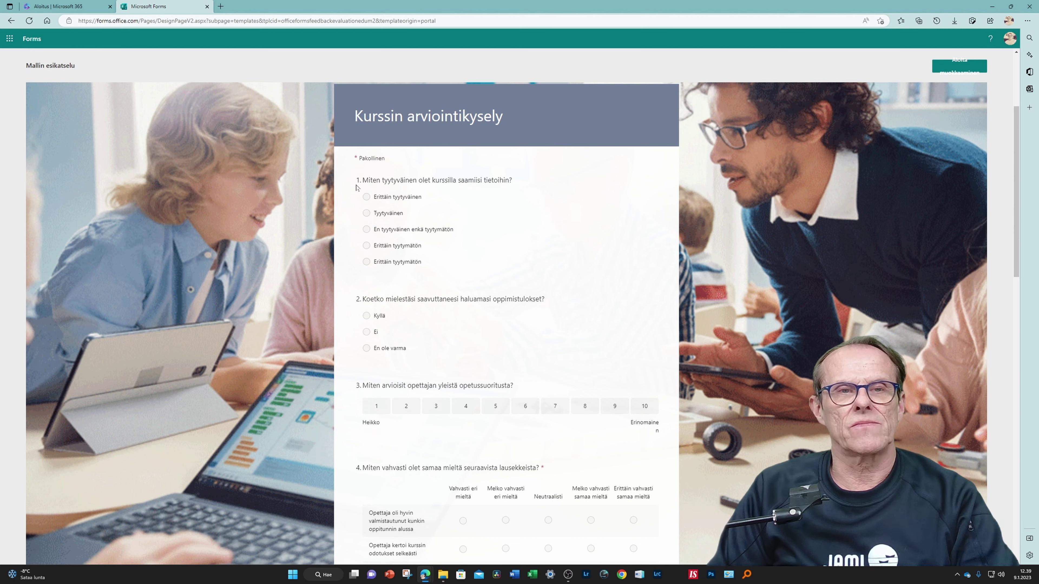
scroll(416, 291, "down", 2)
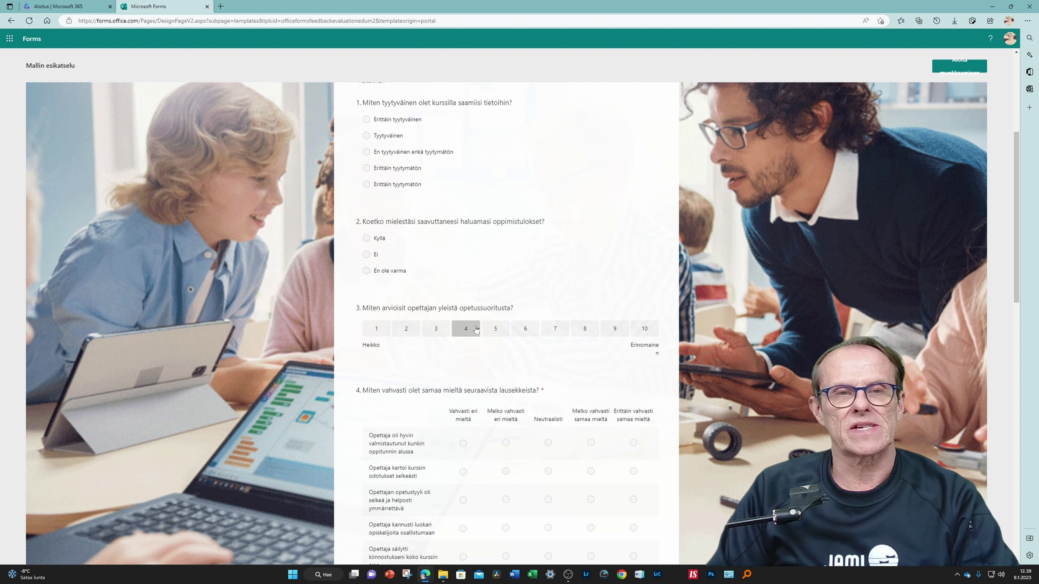
scroll(513, 312, "down", 4)
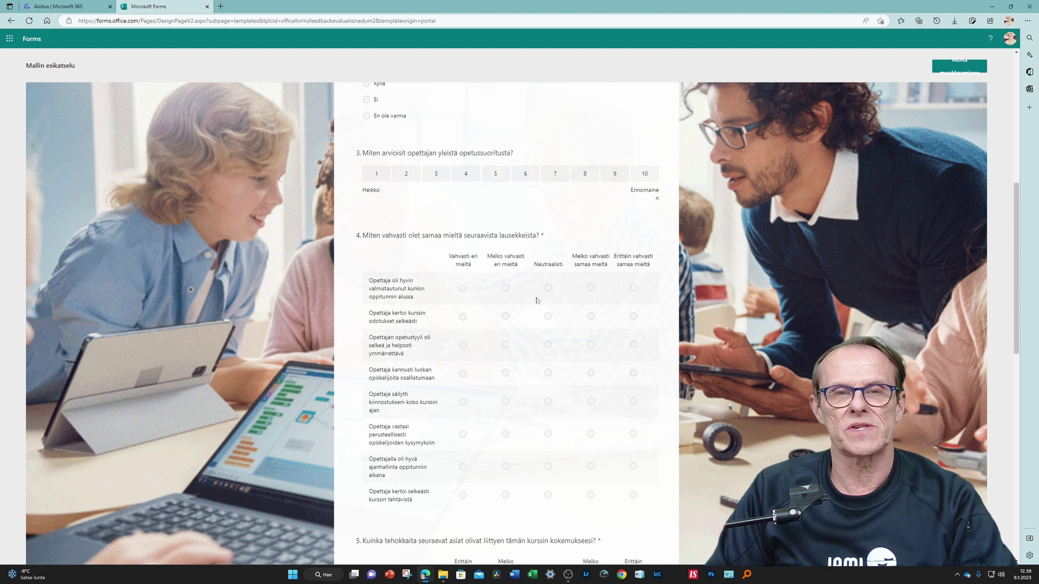
scroll(478, 293, "down", 5)
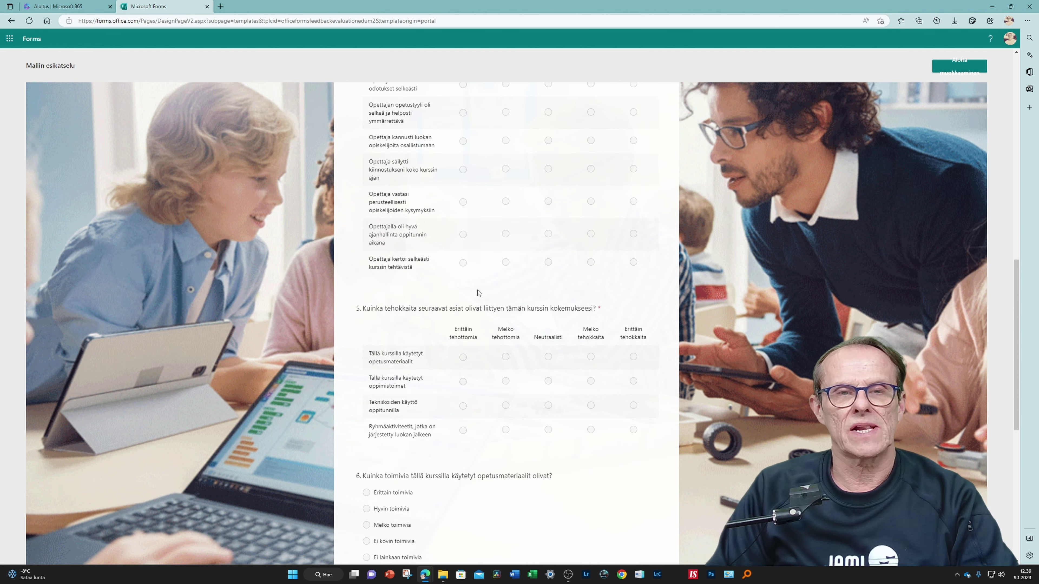
scroll(518, 201, "up", 12)
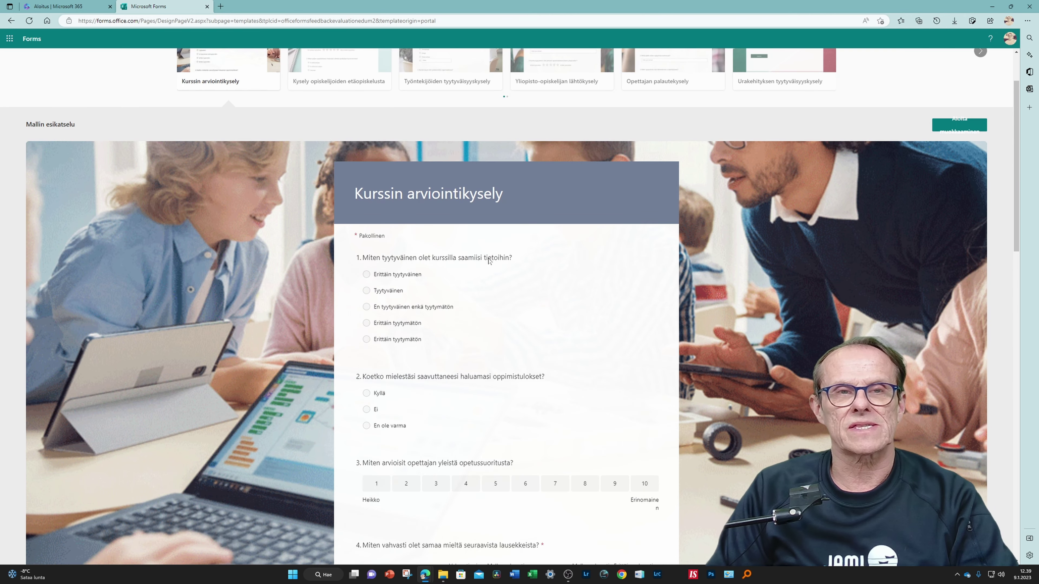
scroll(489, 261, "down", 3)
scroll(489, 261, "up", 2)
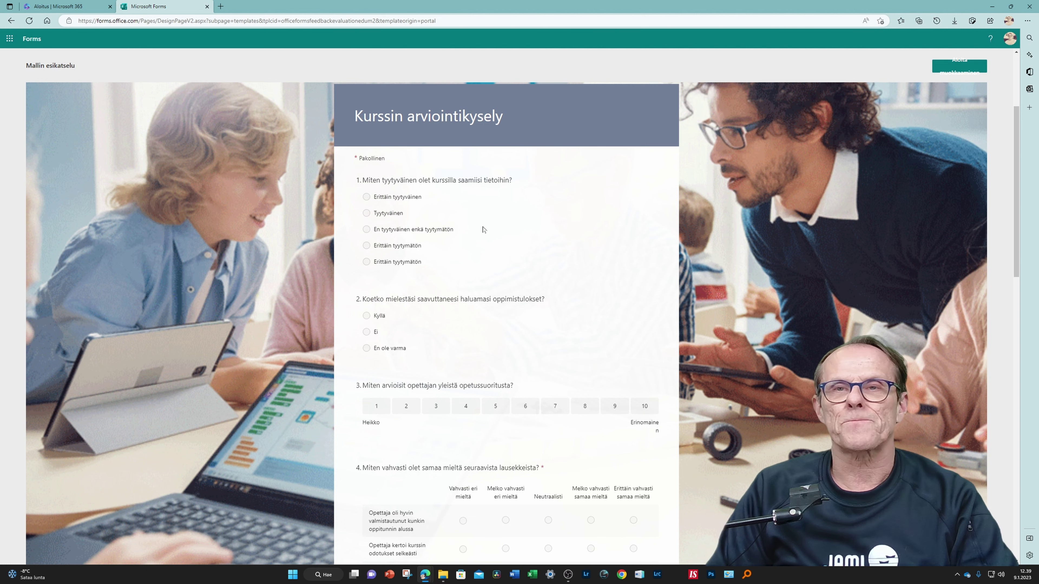
- Create an editable form from the Kurssin arviointikysely template
left_click(957, 67)
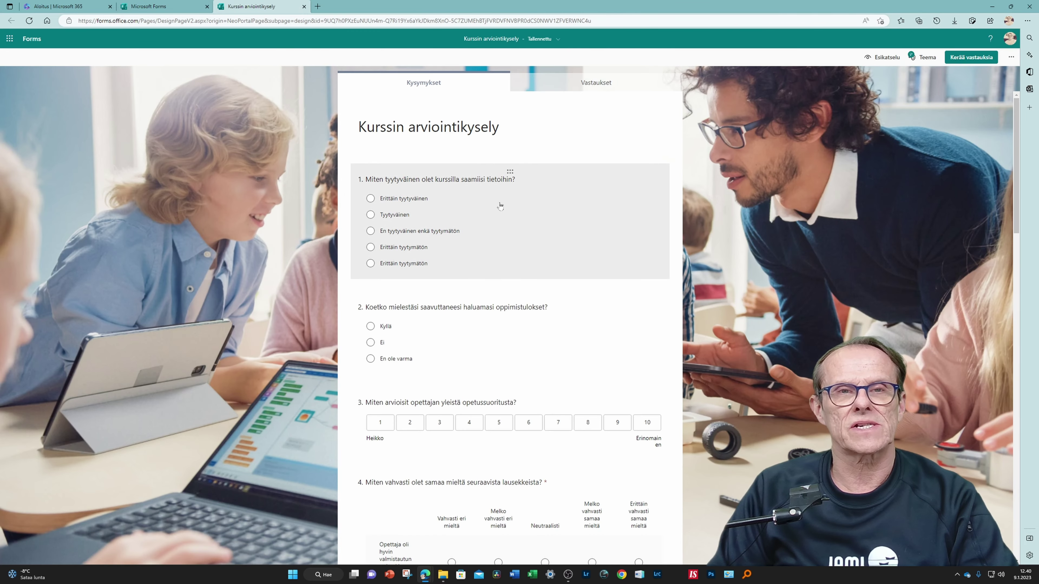
- Try allowing multiple answers (Useita vastauksia) on question 1, and switch the option back off
left_click(514, 213)
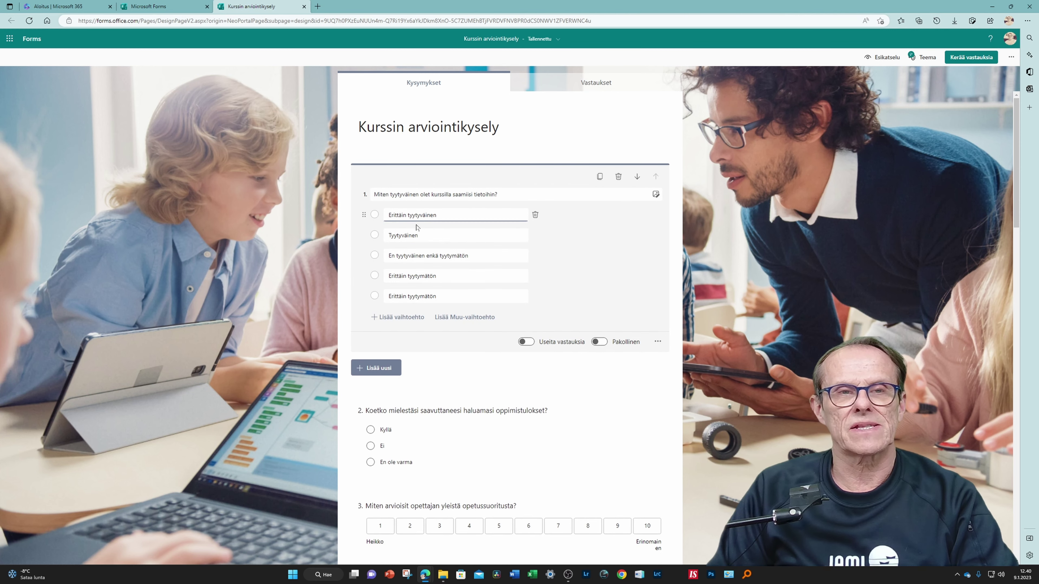
left_click(524, 342)
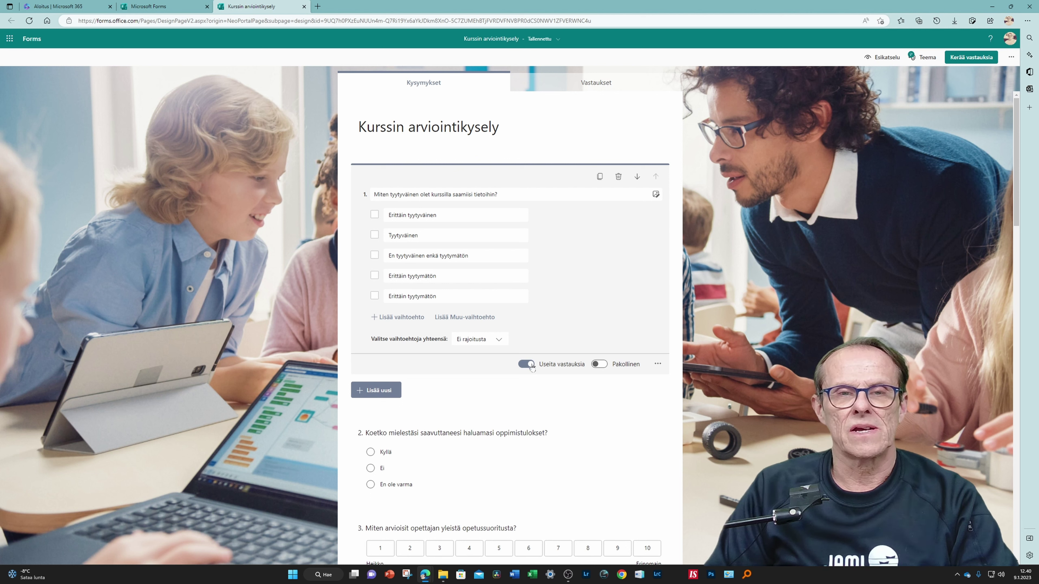
left_click(527, 364)
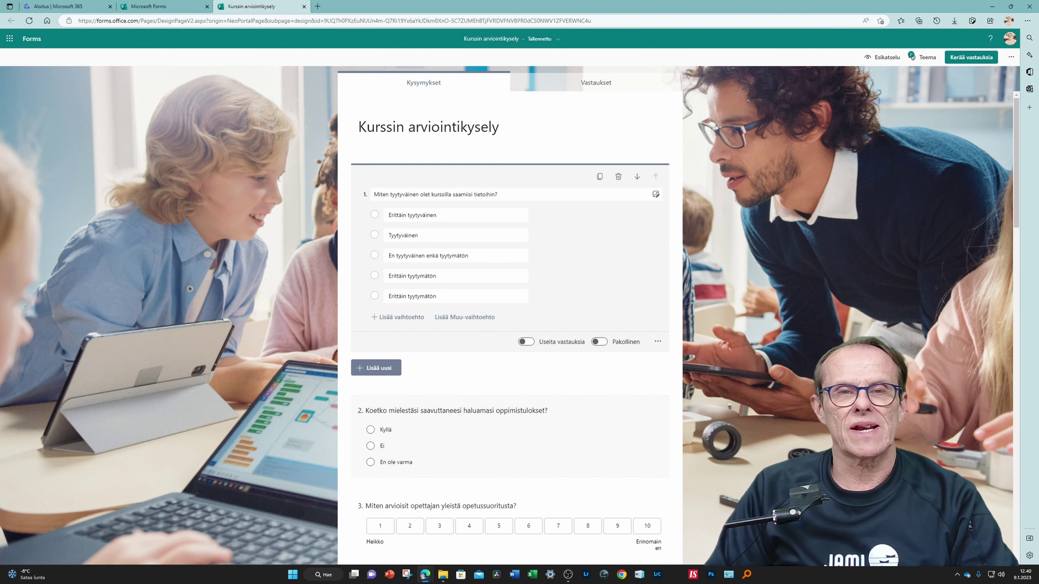
- Look through the remaining questions and open the column heading Erittäin tehokkaita in question 5 for editing
scroll(550, 348, "down", 5)
scroll(551, 348, "down", 7)
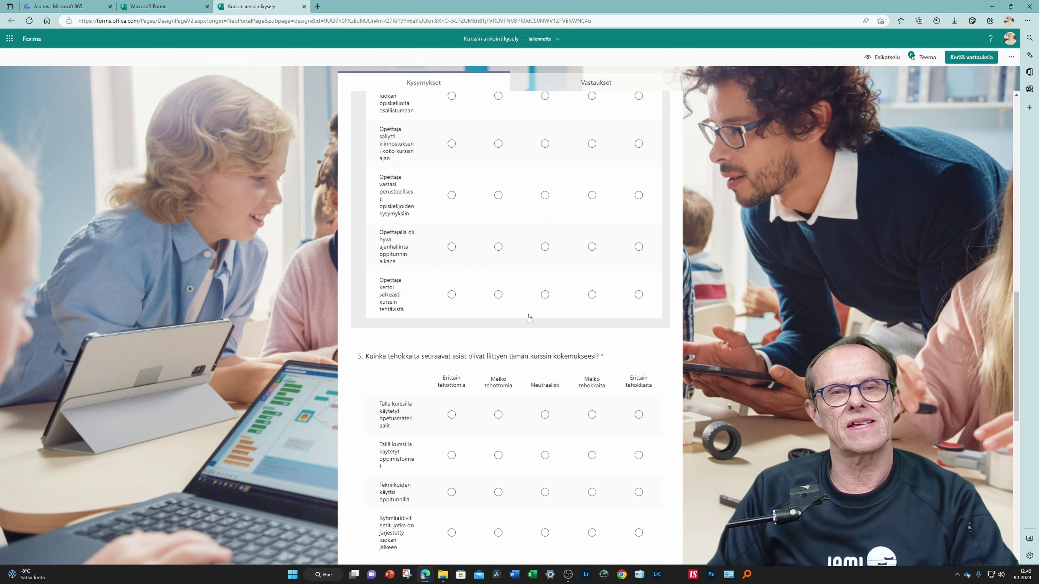
scroll(531, 317, "down", 4)
scroll(491, 241, "up", 1)
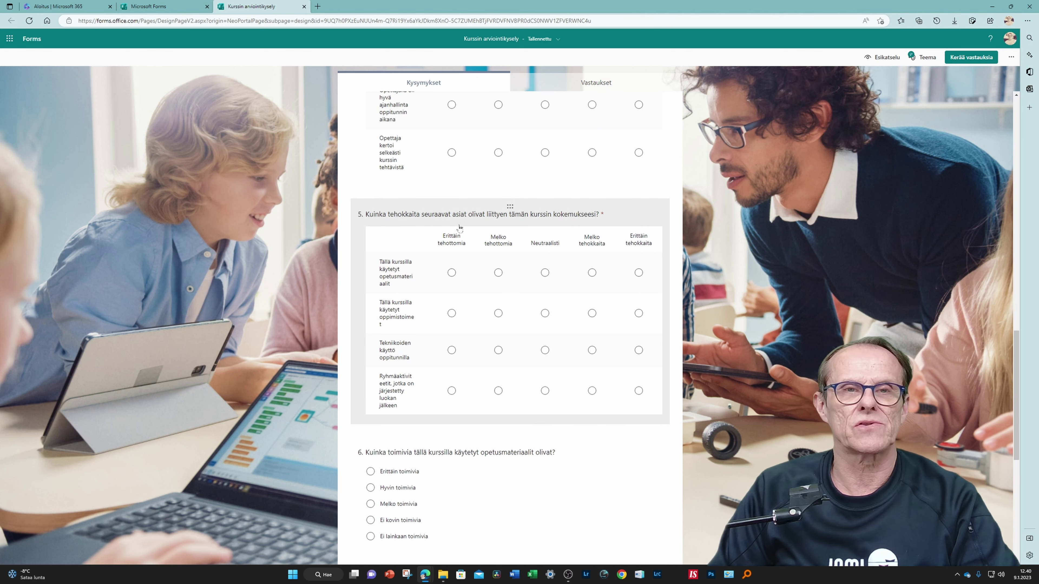
left_click(498, 306)
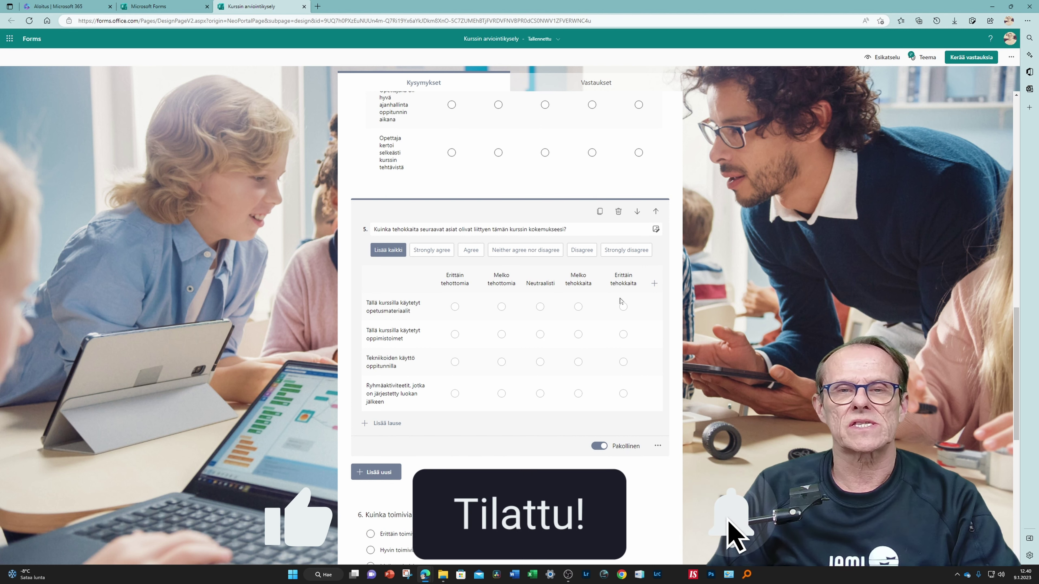
left_click(624, 280)
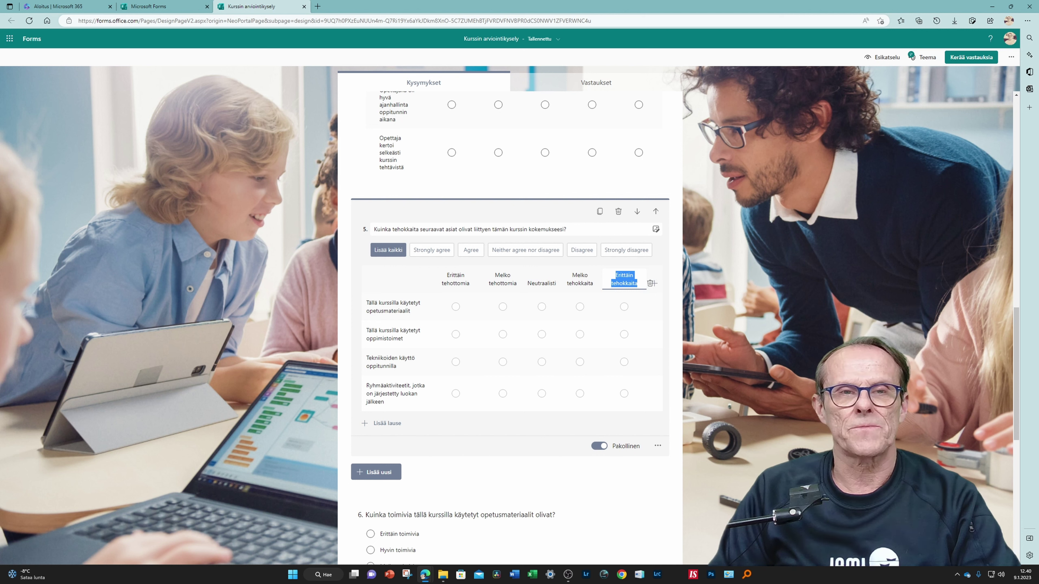
- Leave the editing of question 5 and return to the Forms start page
left_click(400, 275)
left_click(424, 83)
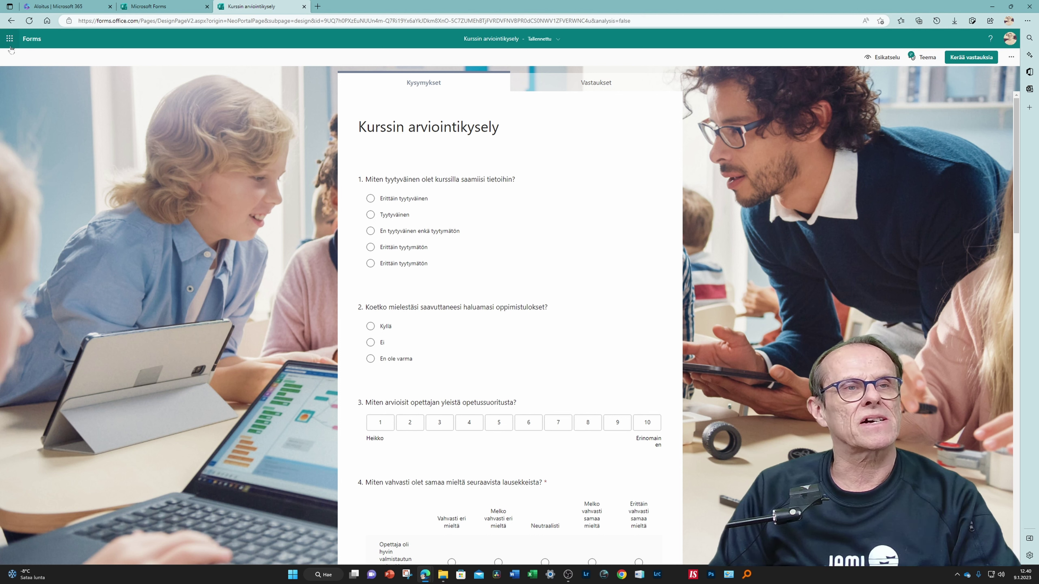
left_click(32, 39)
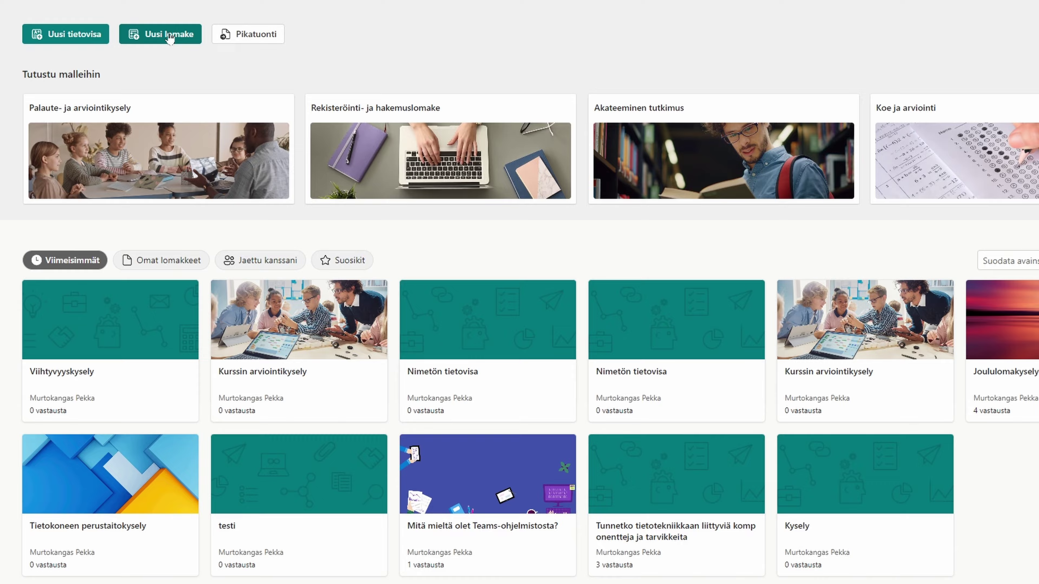
- Create a new blank form and title it Testilomake
left_click(169, 36)
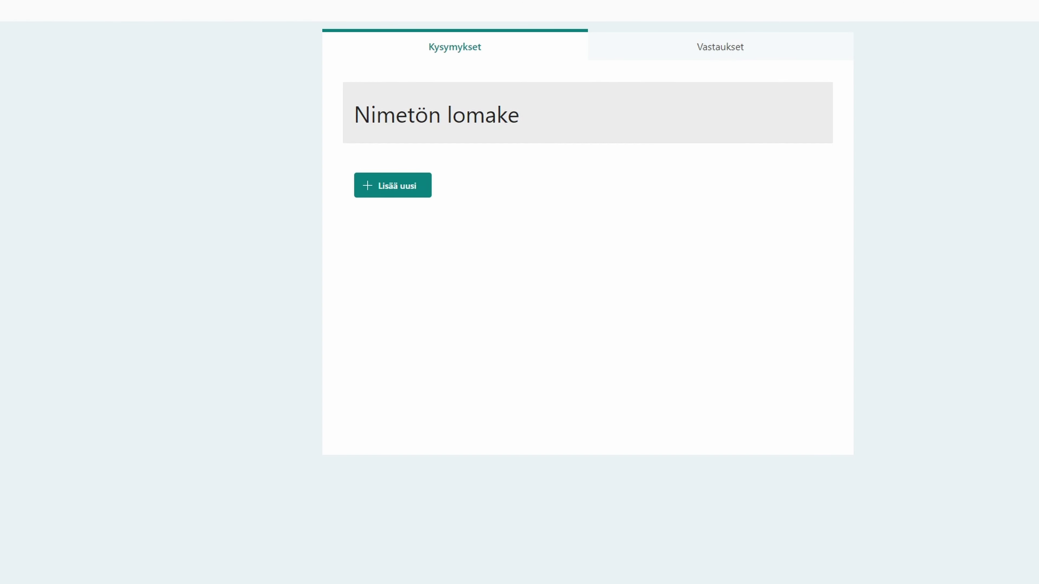
left_click(413, 122)
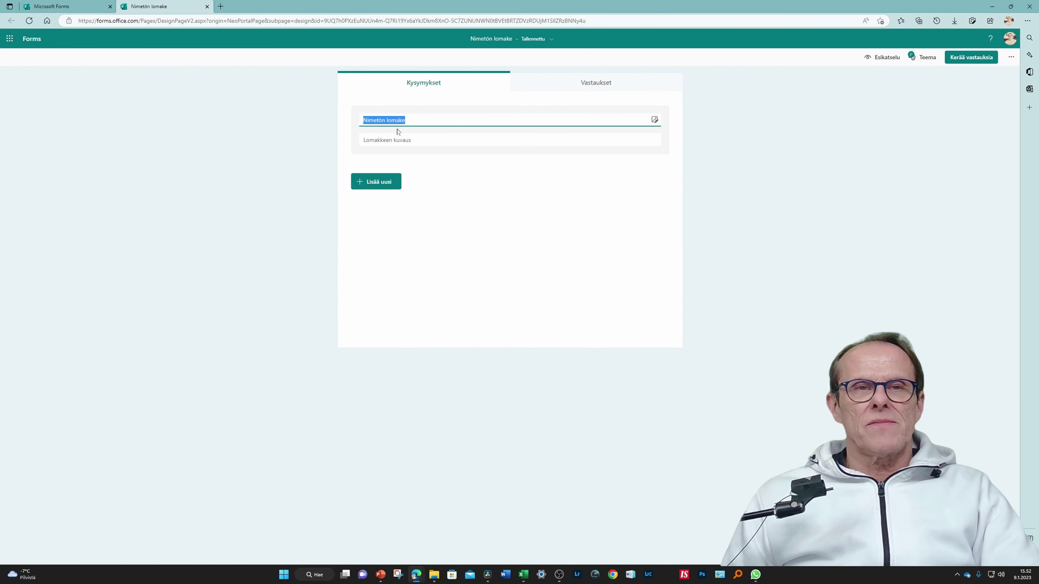
type("T")
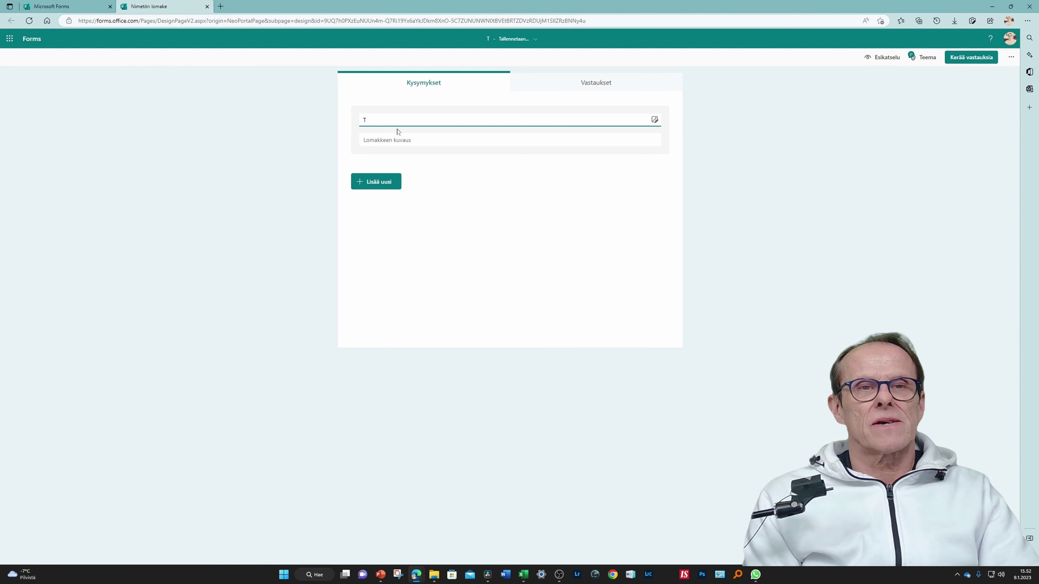
type("esti")
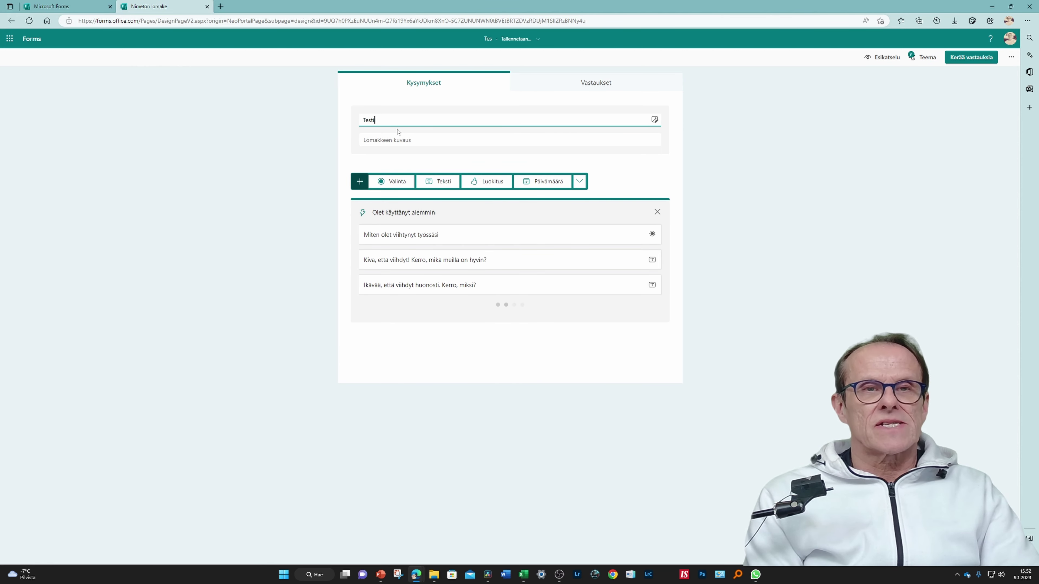
type("lomake")
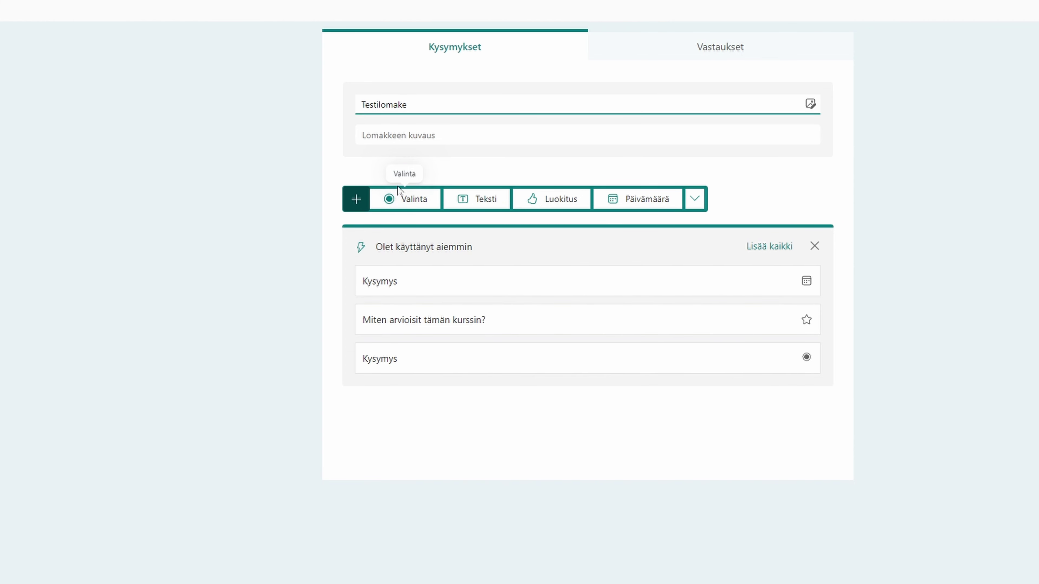
- Add the choice question "Onko koulussa kivaa?" with options Kyllä, Ei and En osaa sanoa, briefly trying out an extra Muu option
left_click(415, 201)
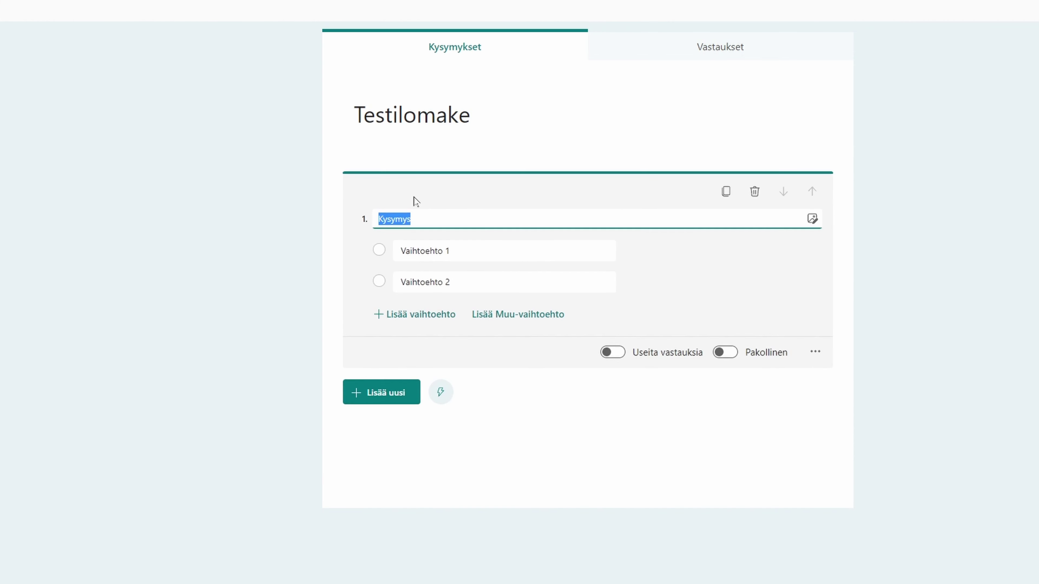
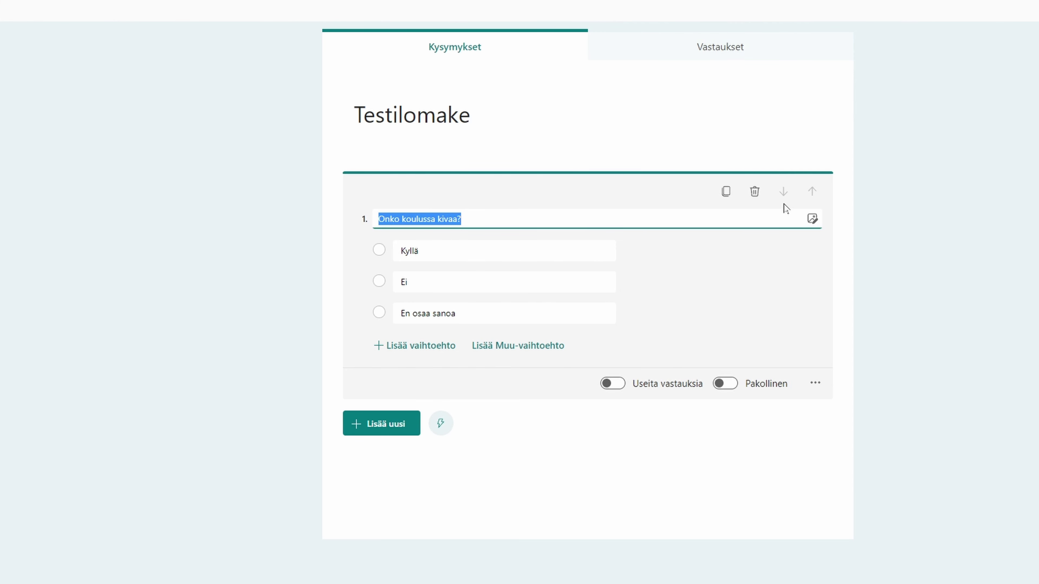
left_click(525, 346)
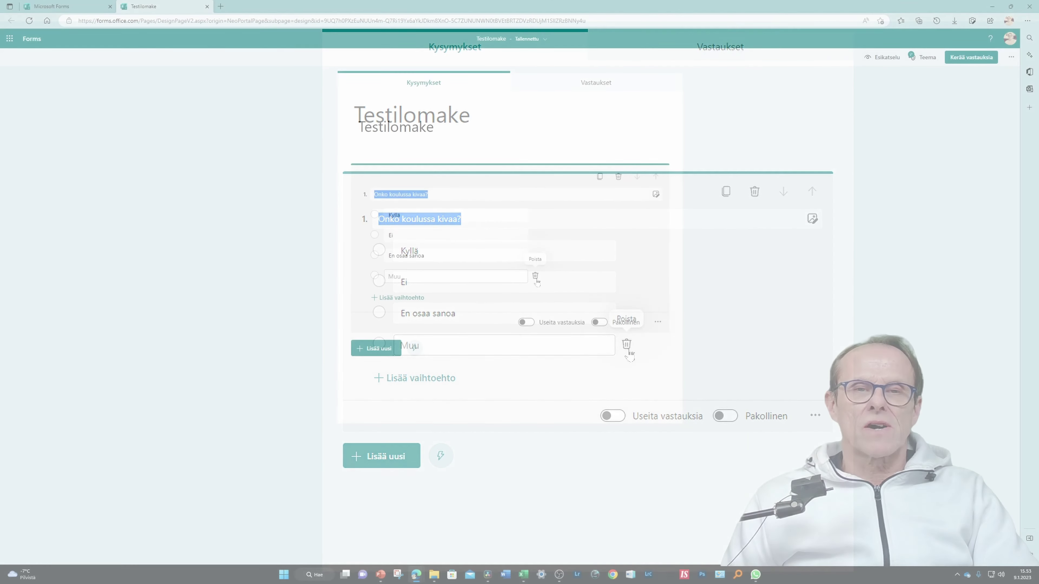
left_click(535, 276)
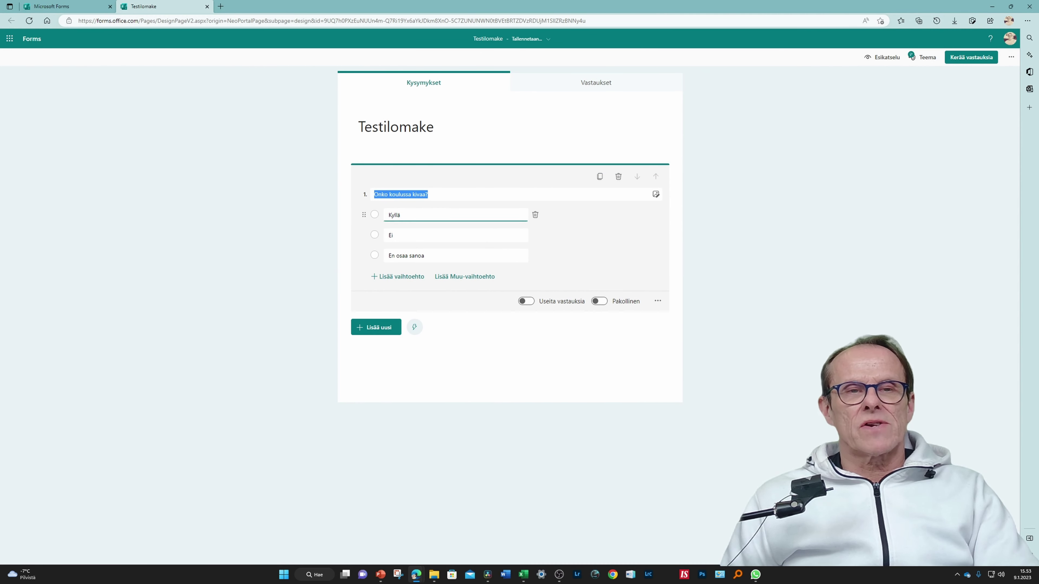
- Preview the form, try the answers Kyllä and Ei on question 1, and return to editing
left_click(886, 58)
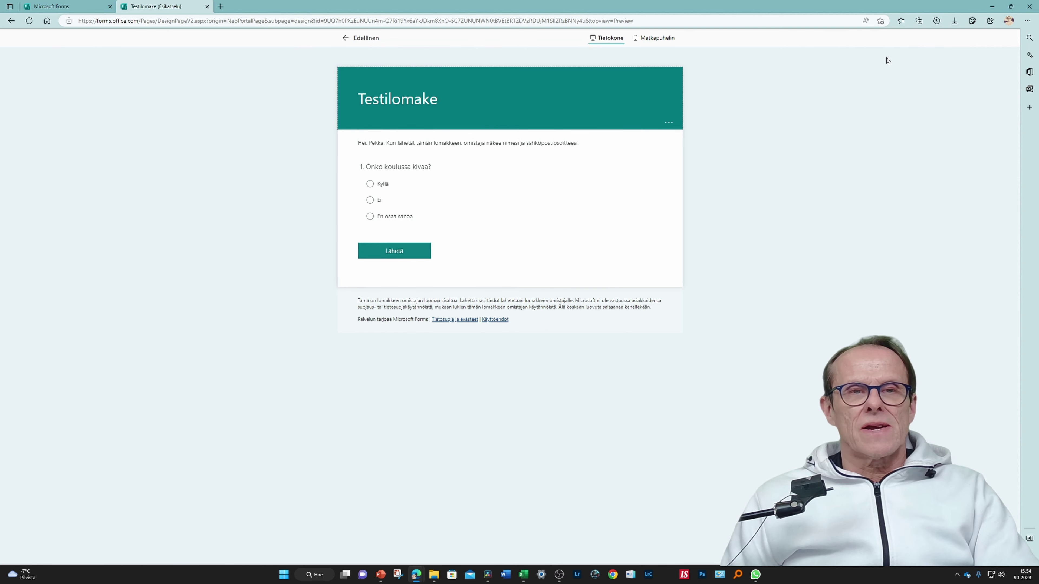
left_click(370, 184)
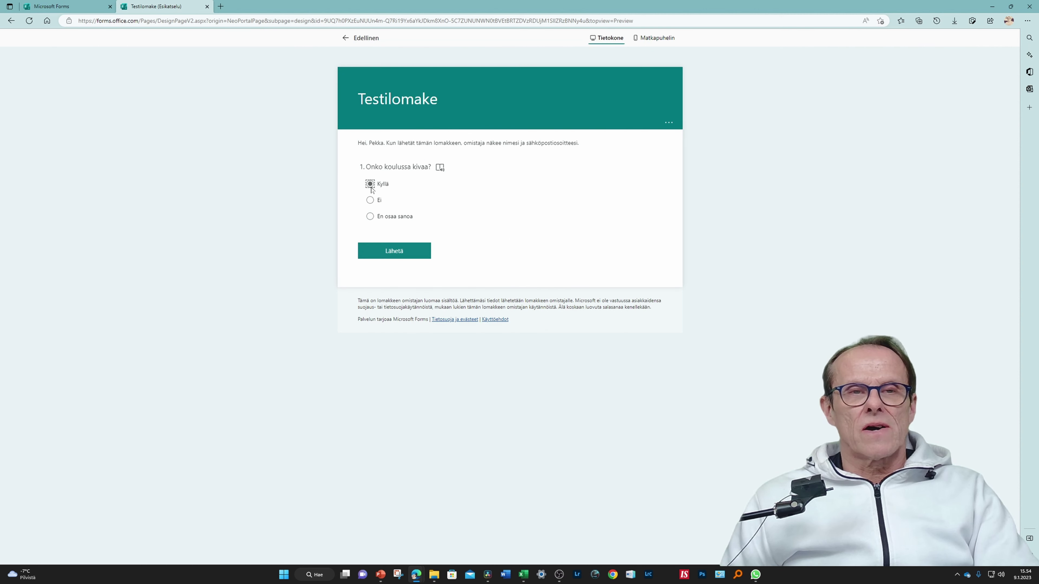
left_click(370, 200)
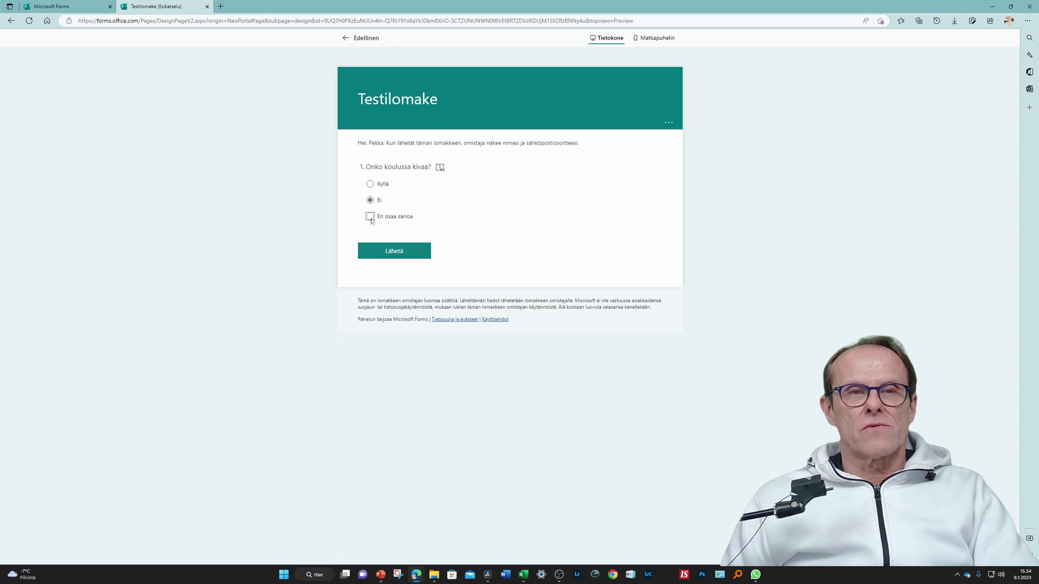
left_click(370, 203)
left_click(373, 185)
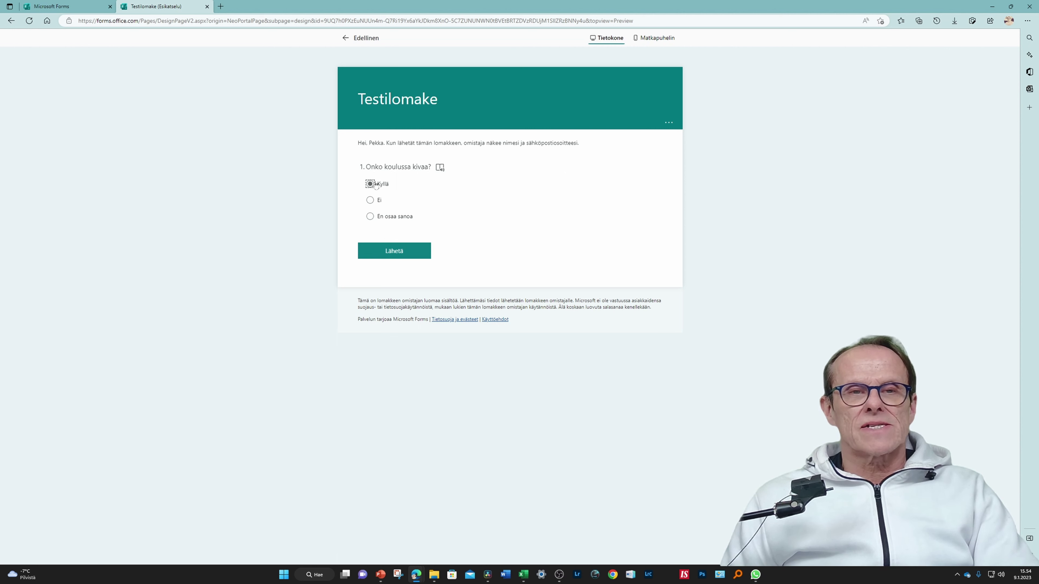
left_click(361, 39)
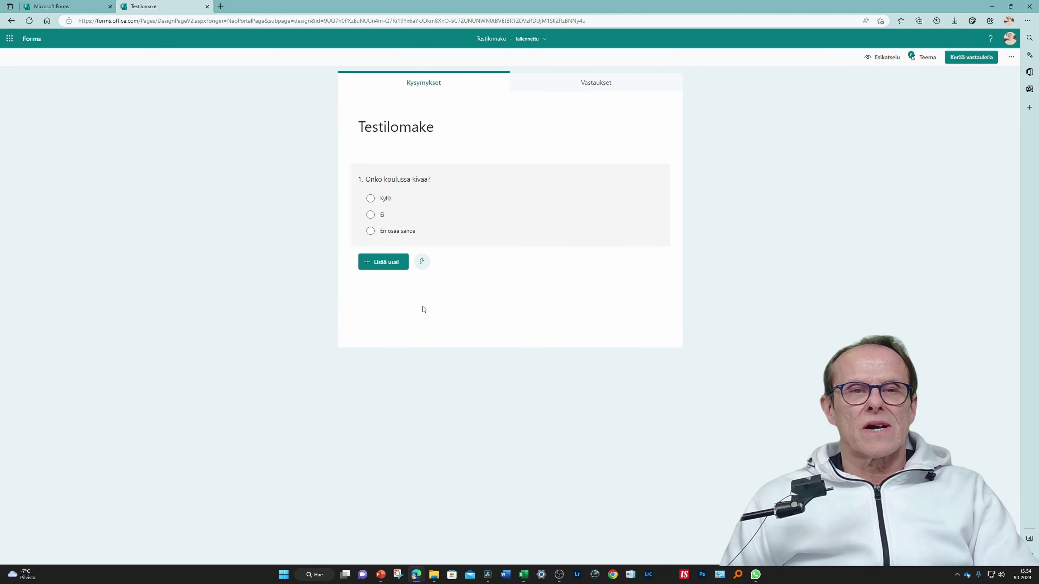
- Add the text question "Mikä koulussa on mukavinta?" and allow a long answer (Pitkä vastaus)
left_click(384, 265)
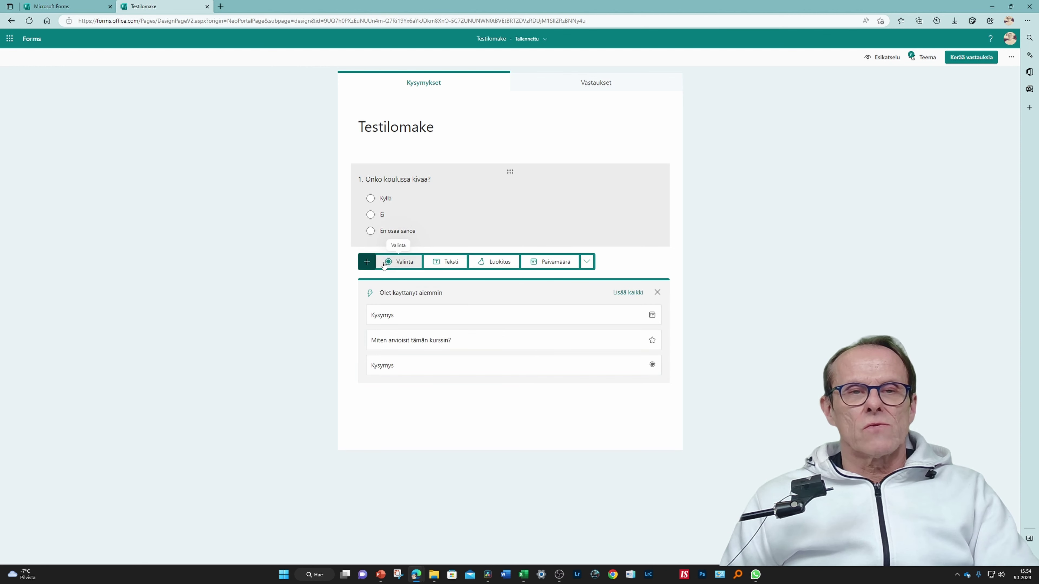
left_click(449, 262)
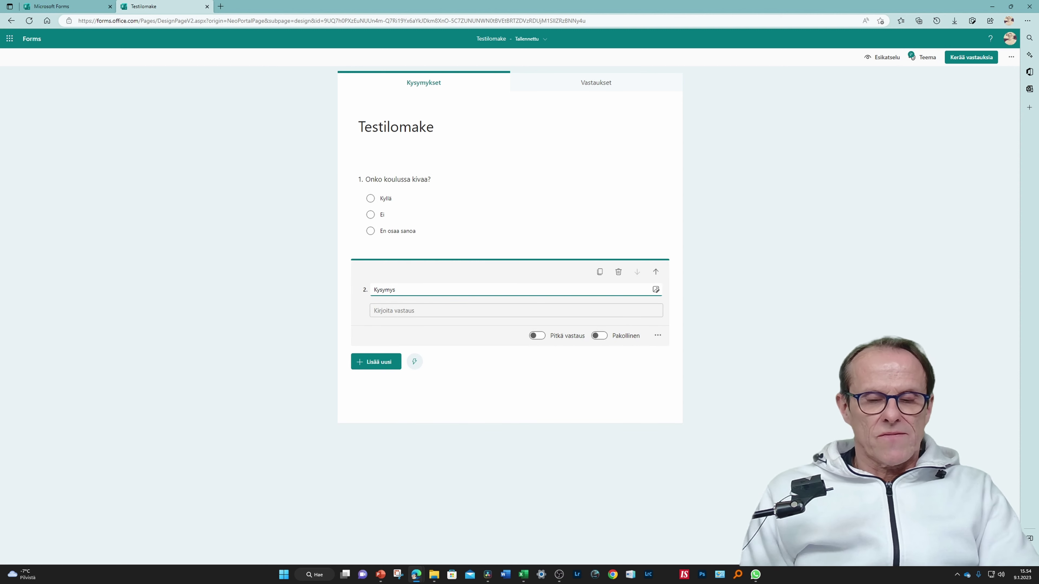
type("Mikä koul")
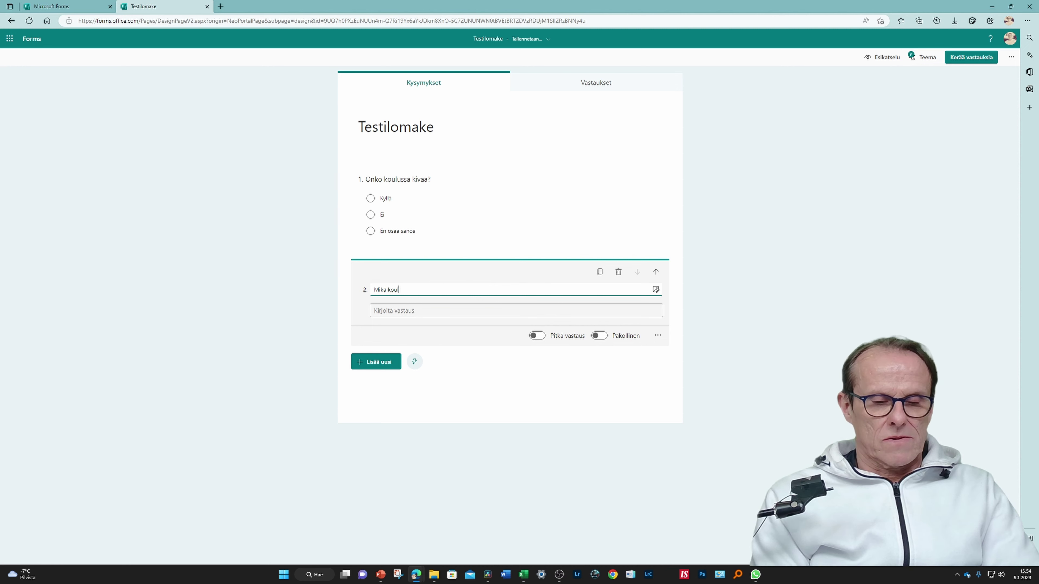
type("ussa on mukavinta?")
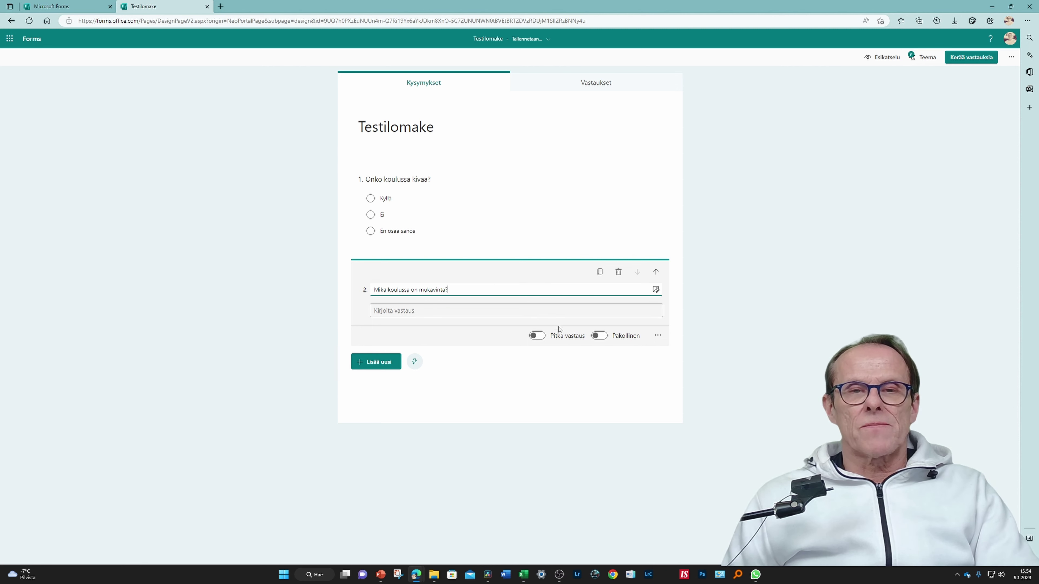
left_click(537, 337)
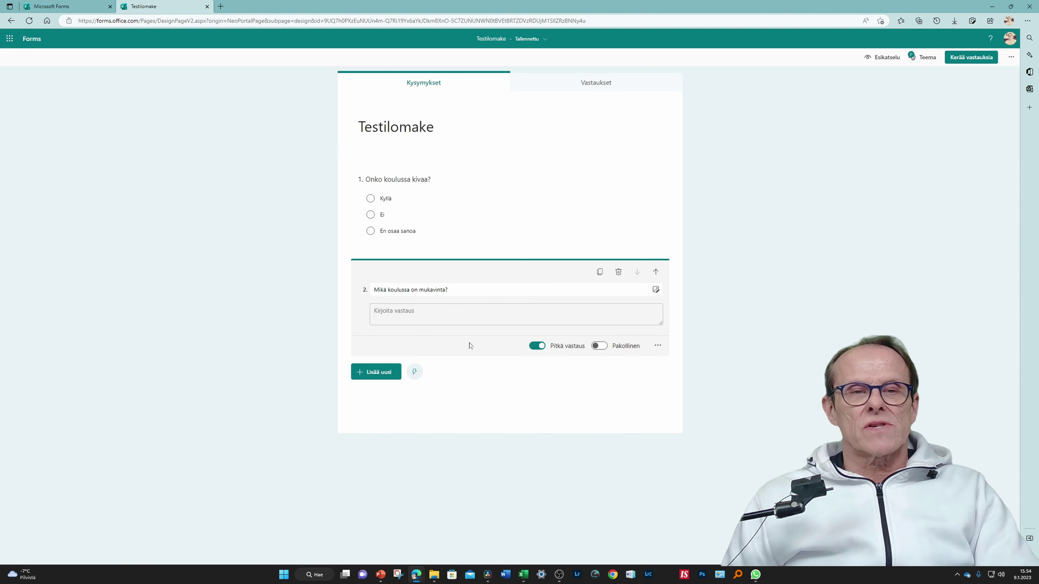
- Make both question 2 and question 1 required (Pakollinen)
left_click(600, 346)
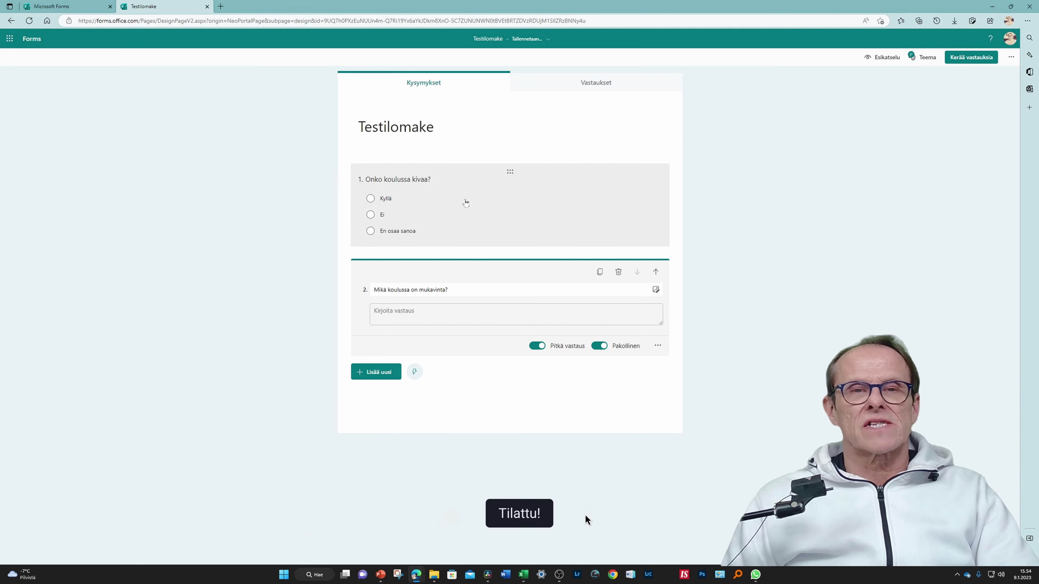
left_click(503, 204)
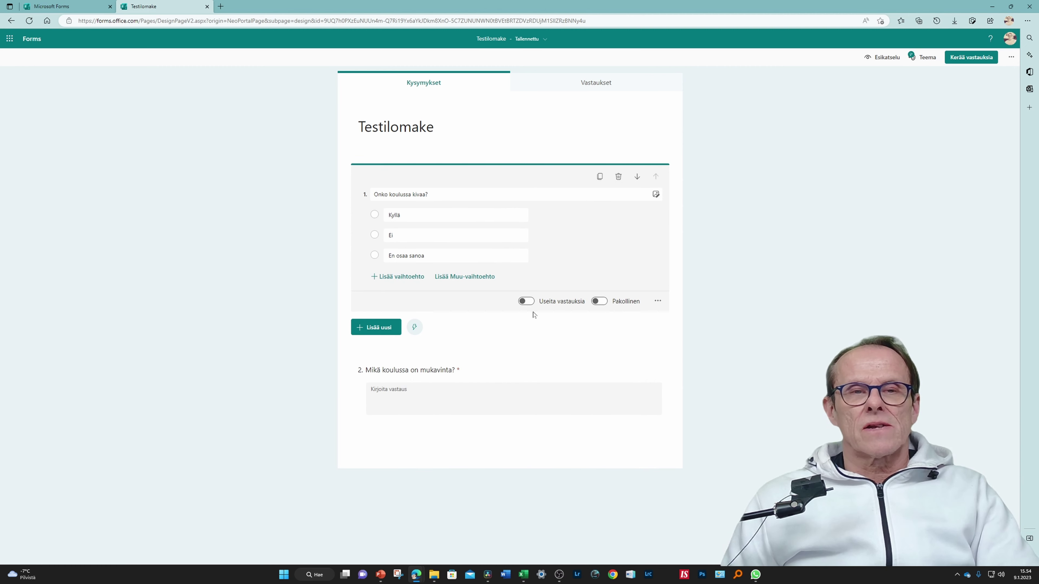
left_click(598, 302)
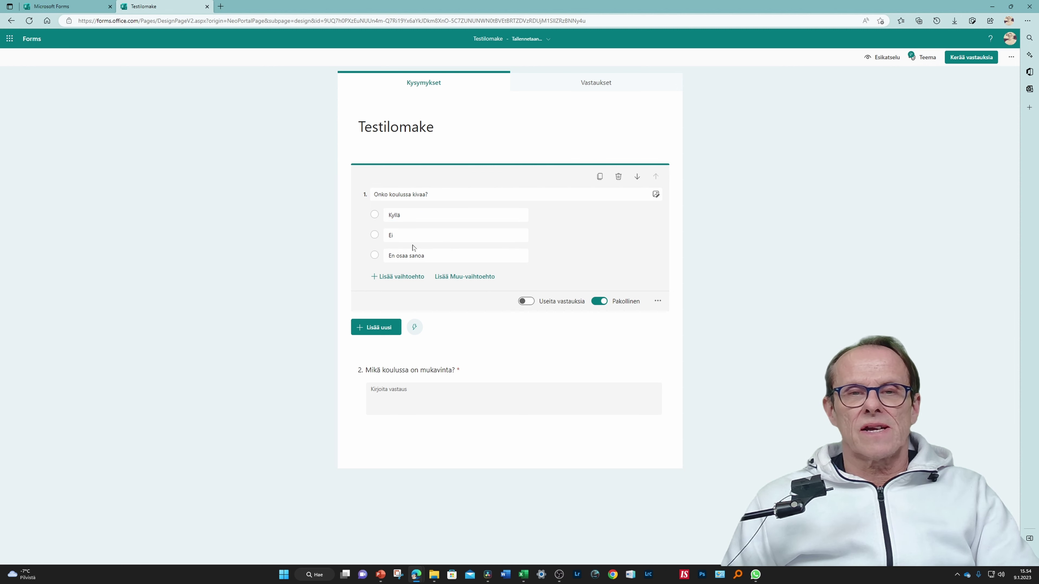
- Preview the form, try writing and clearing sample text in question 2's answer, and return to editing
left_click(885, 60)
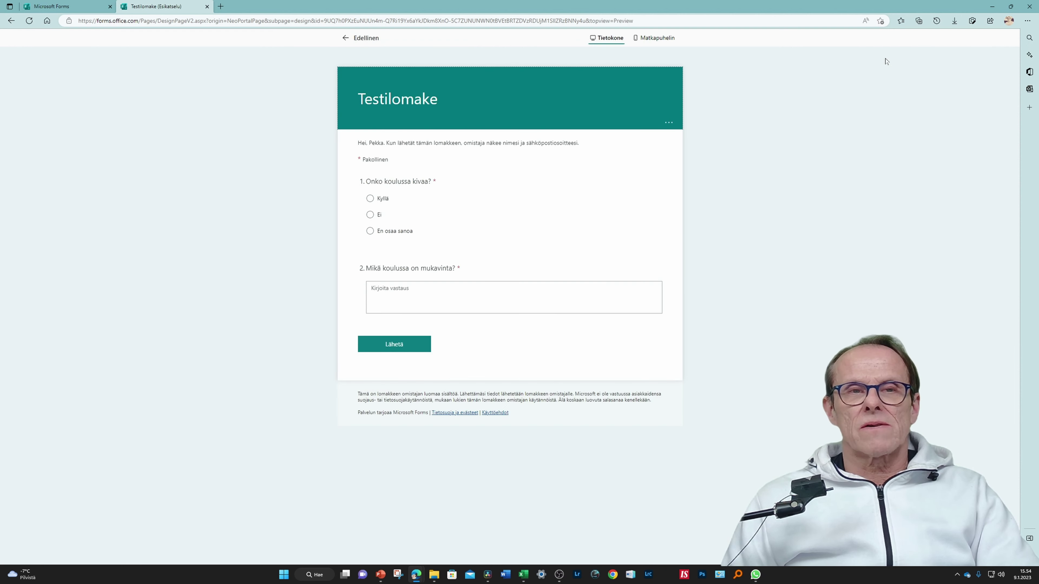
left_click(409, 295)
type("sadfasdfa")
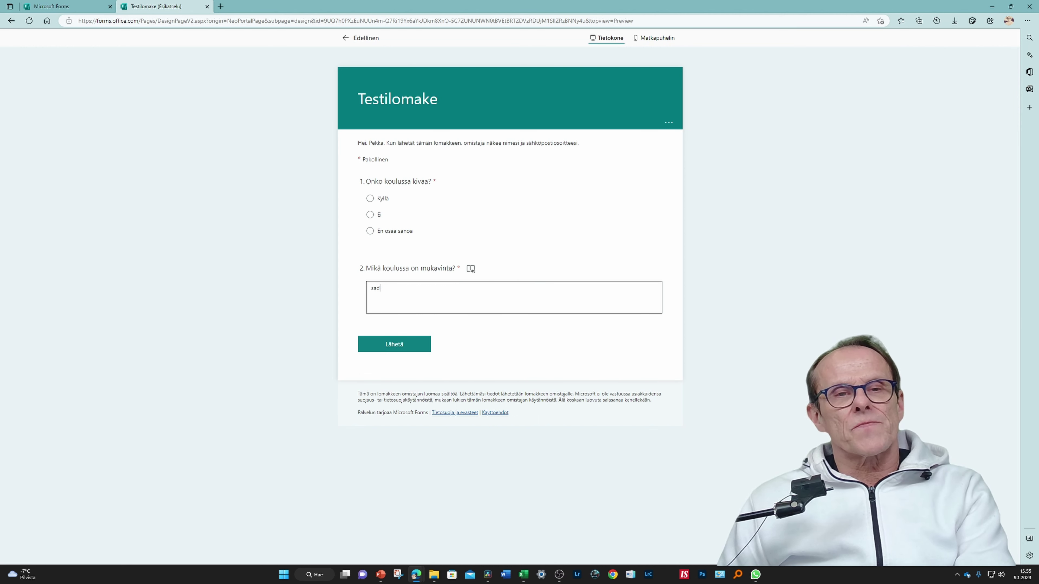
key("BackSpace")
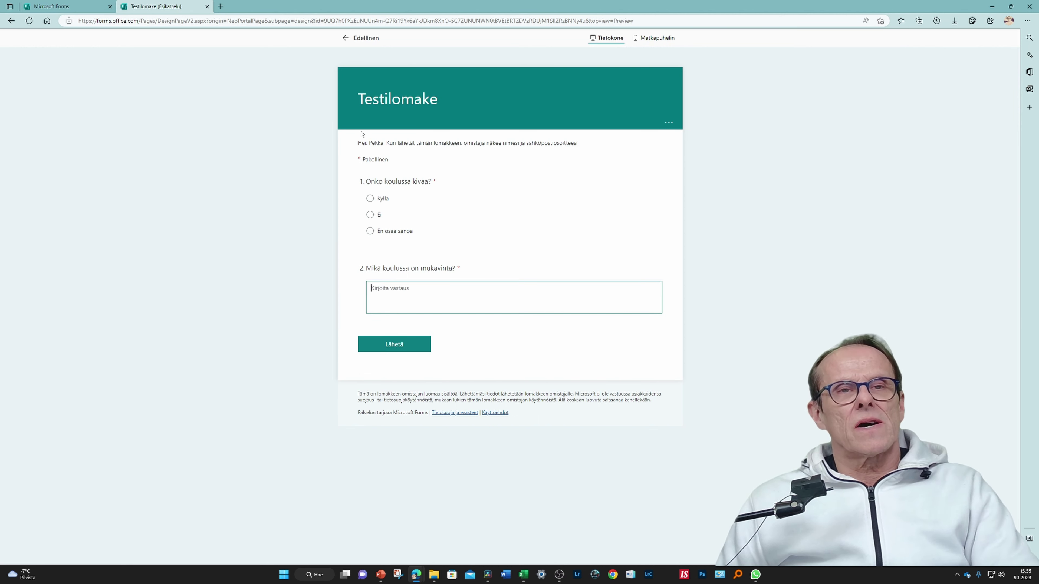
left_click(361, 38)
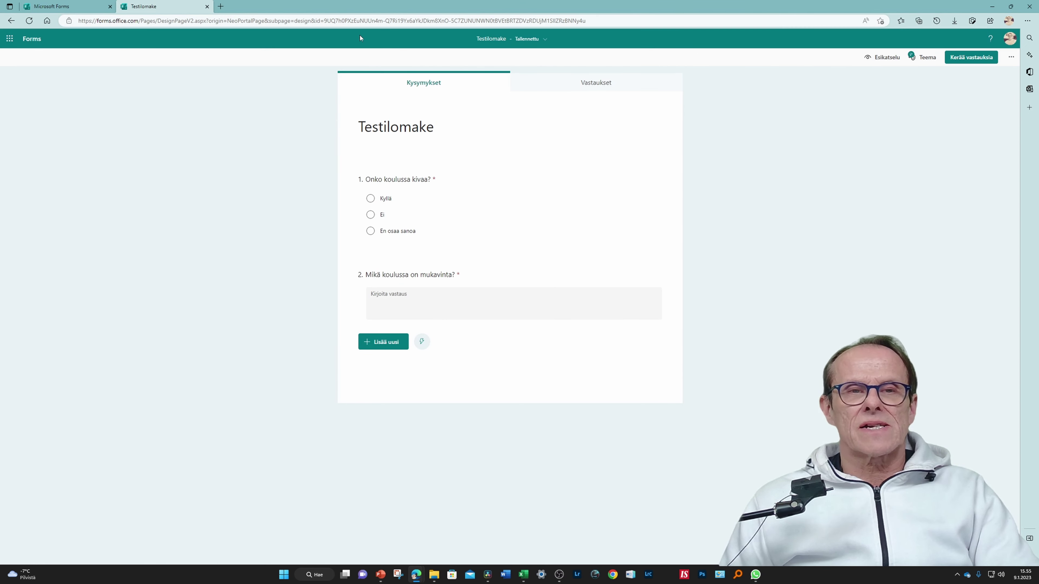
- Add a rating question (Luokitus) as question 3 and select its placeholder text for replacement
left_click(390, 346)
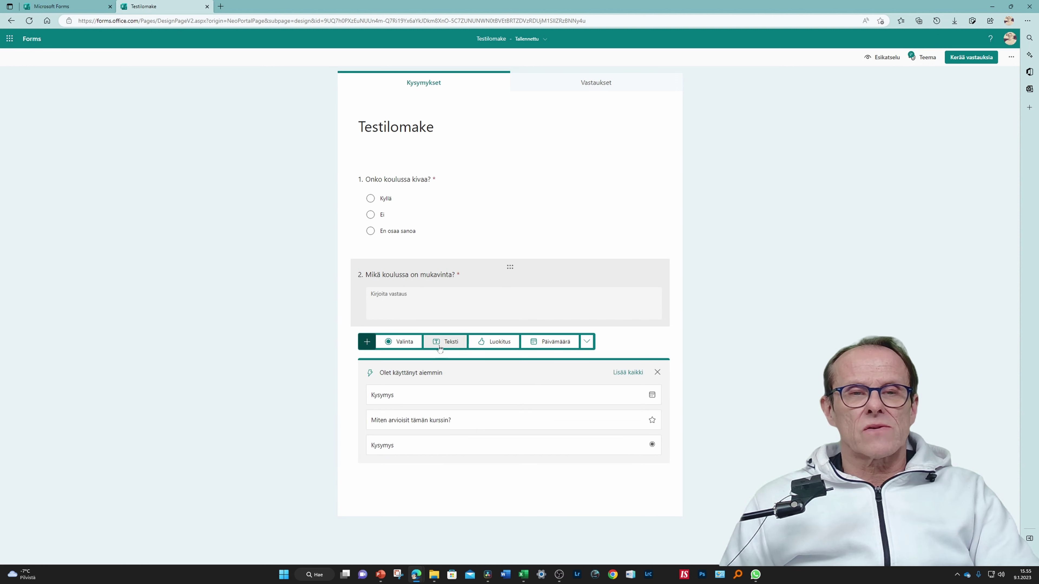
left_click(497, 342)
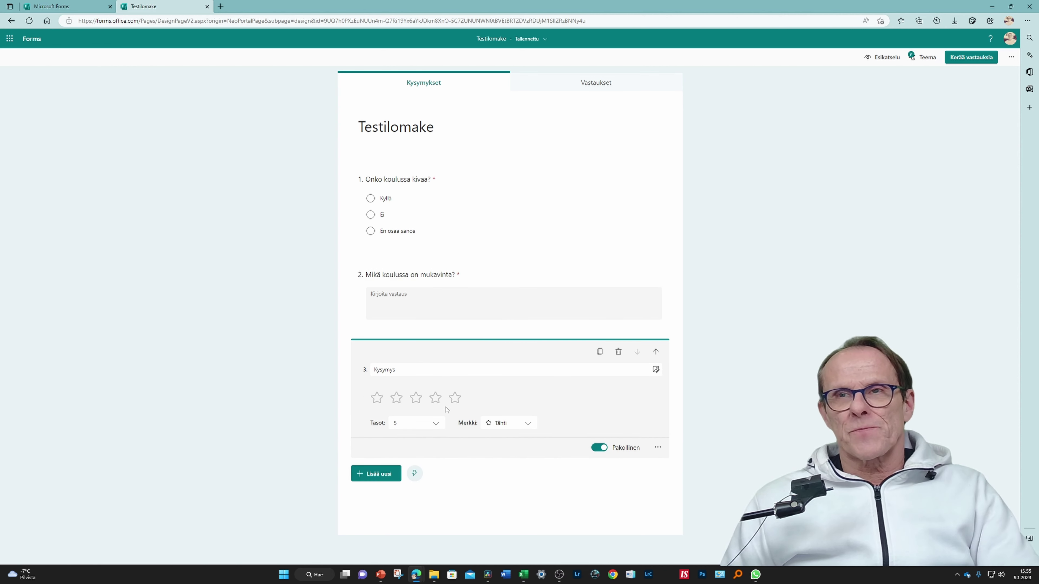
left_click(434, 375)
key("ctrl+a")
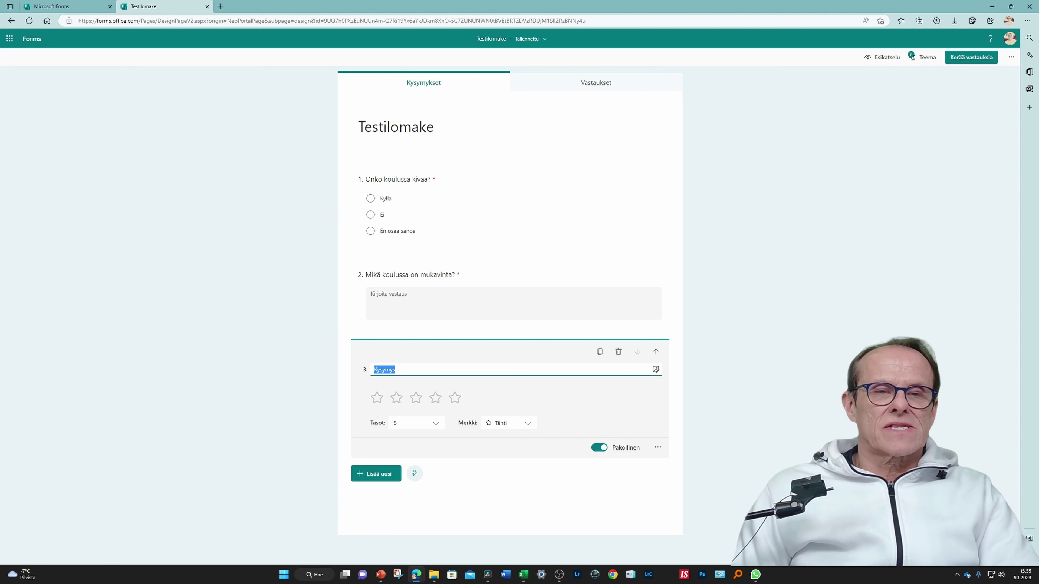
- Look through the available levels (Tasot) and symbols (Merkki) of the rating question, keeping 5 and Tähti
left_click(436, 424)
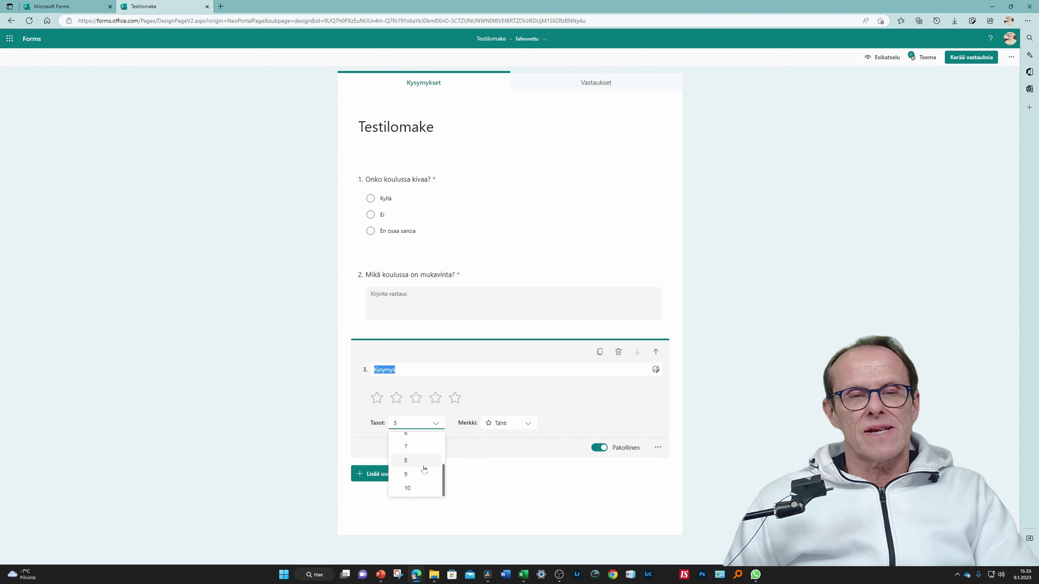
left_click(421, 484)
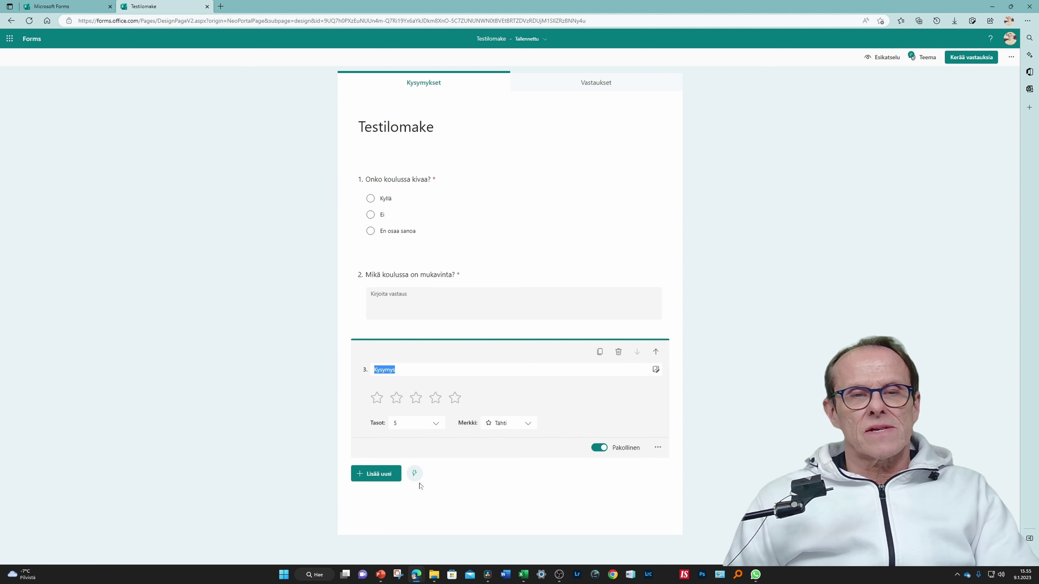
left_click(529, 424)
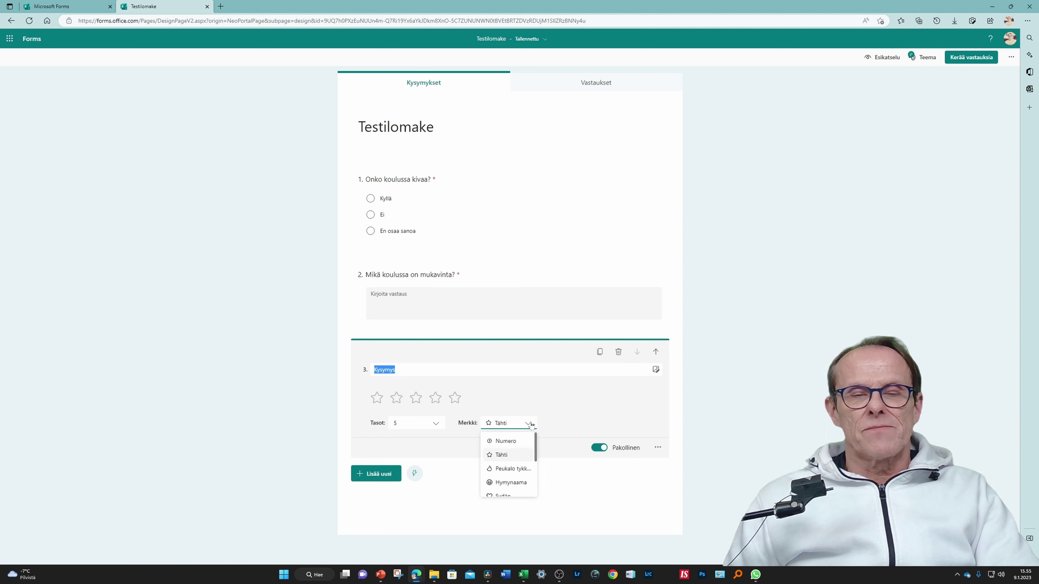
left_click(518, 456)
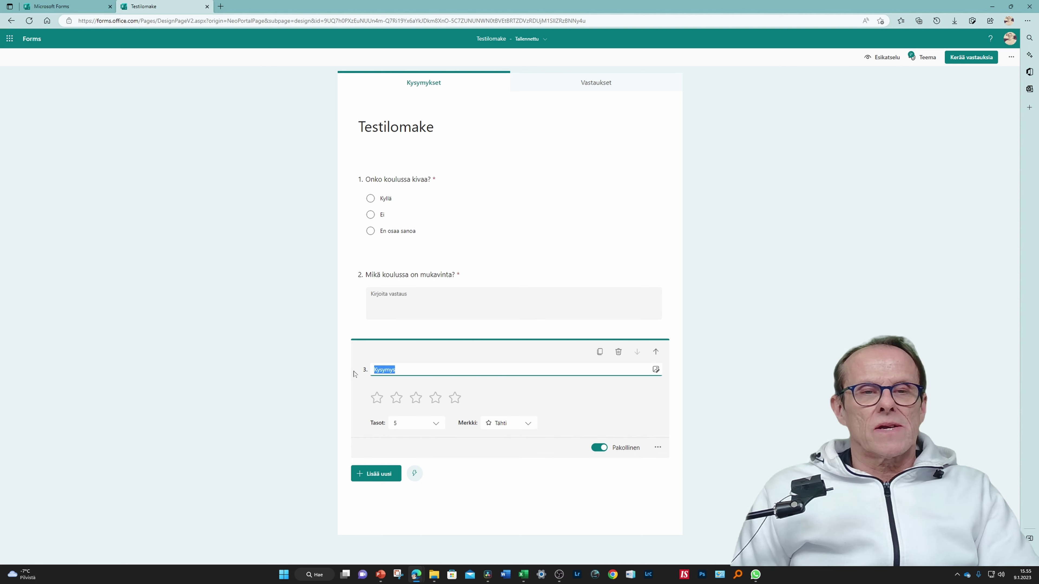
- Set the text of rating question 3 to "Minkälaisen arvion annat koulustamme?"
type("Mink")
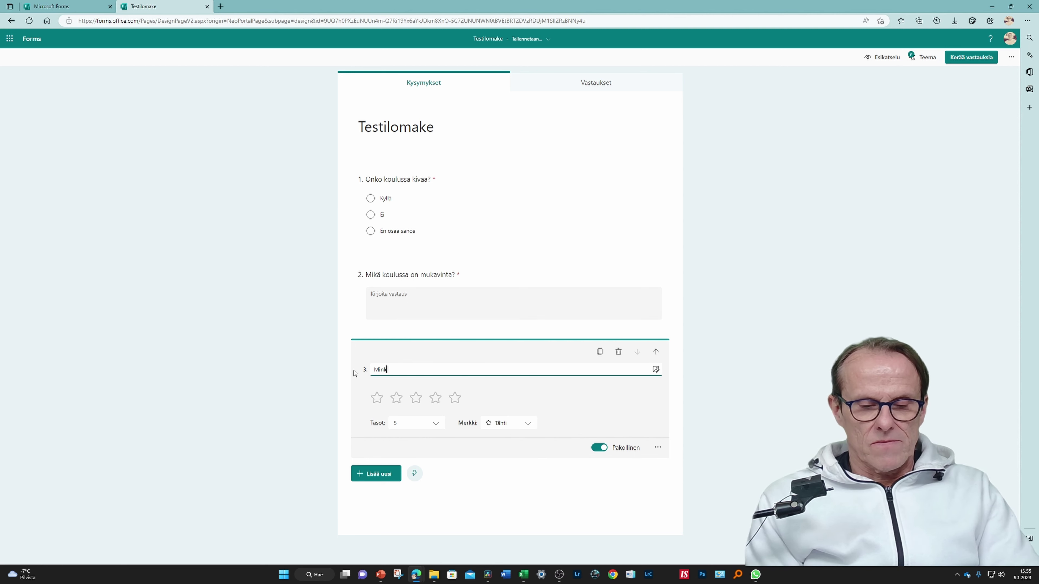
type("älaisen arvio")
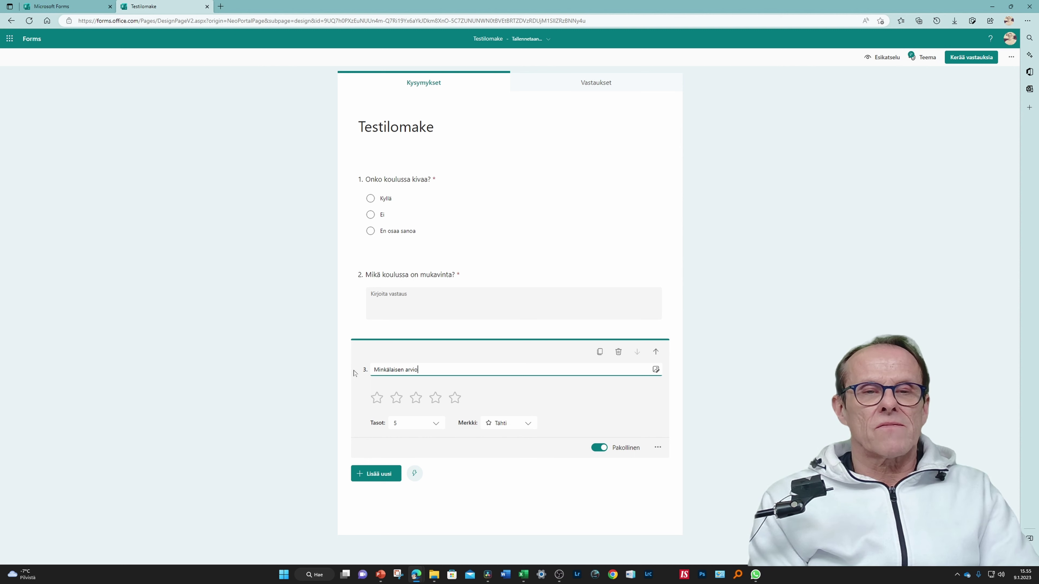
type("n annat ko")
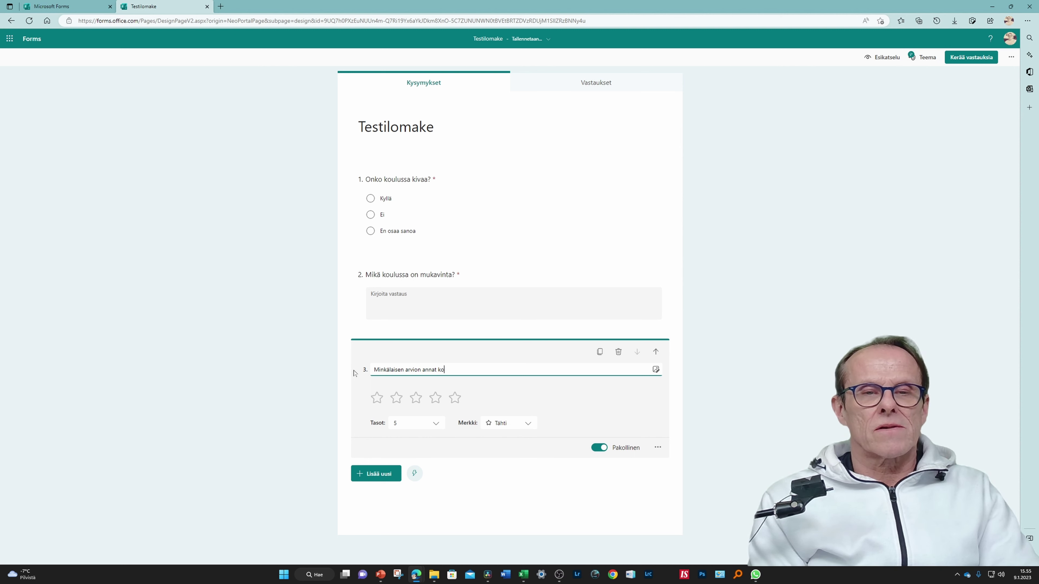
type("ulustamme?")
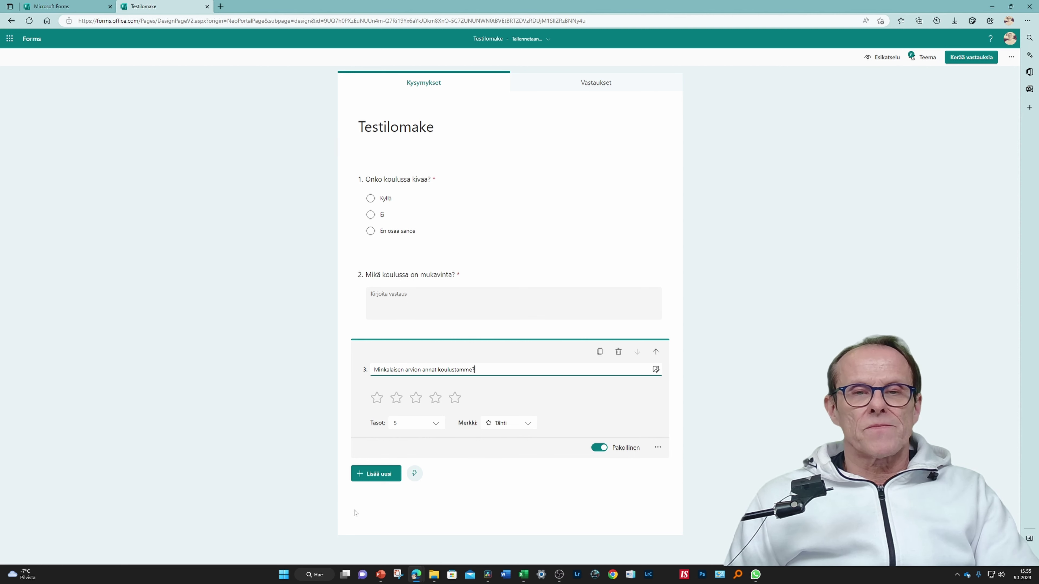
left_click(552, 431)
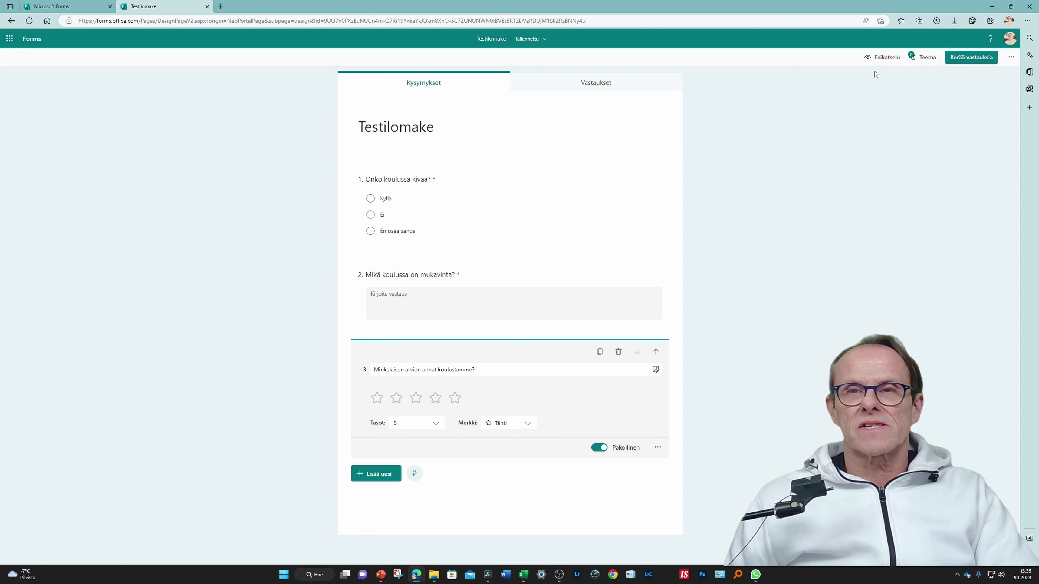
- Preview the form, try three-, two- and one-star ratings in question 3, and return to editing
left_click(881, 59)
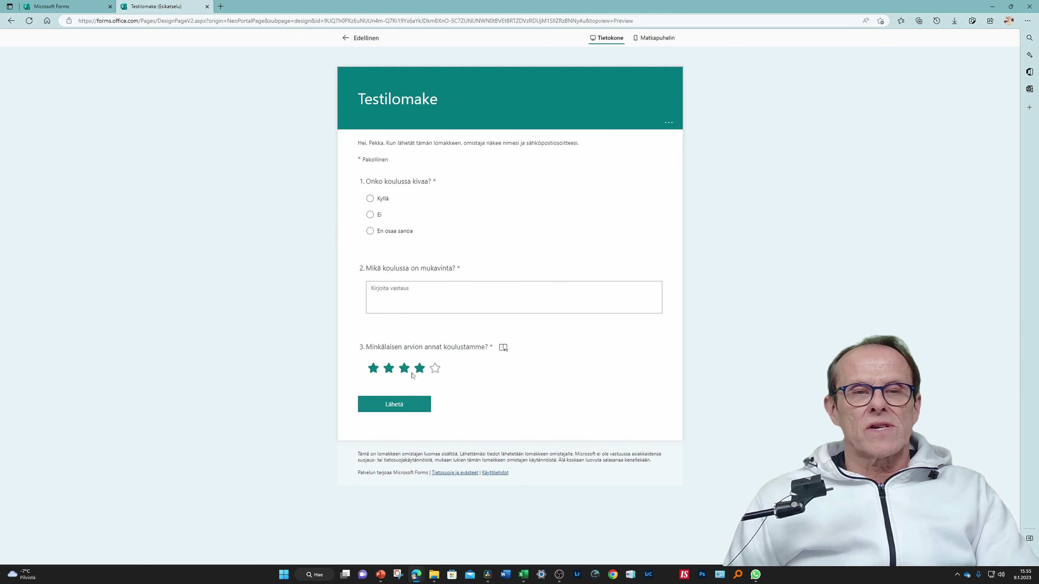
left_click(404, 368)
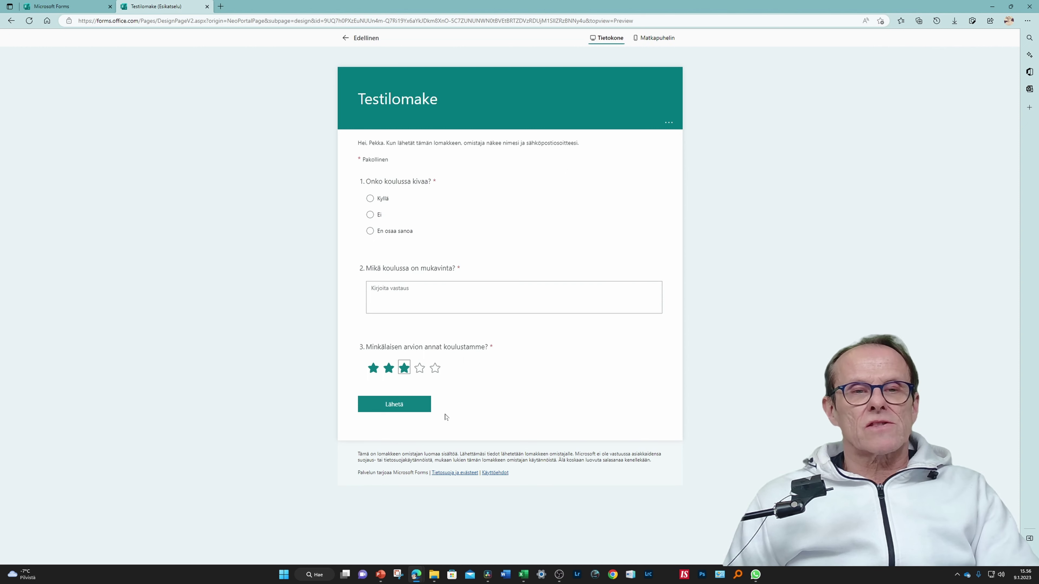
left_click(387, 370)
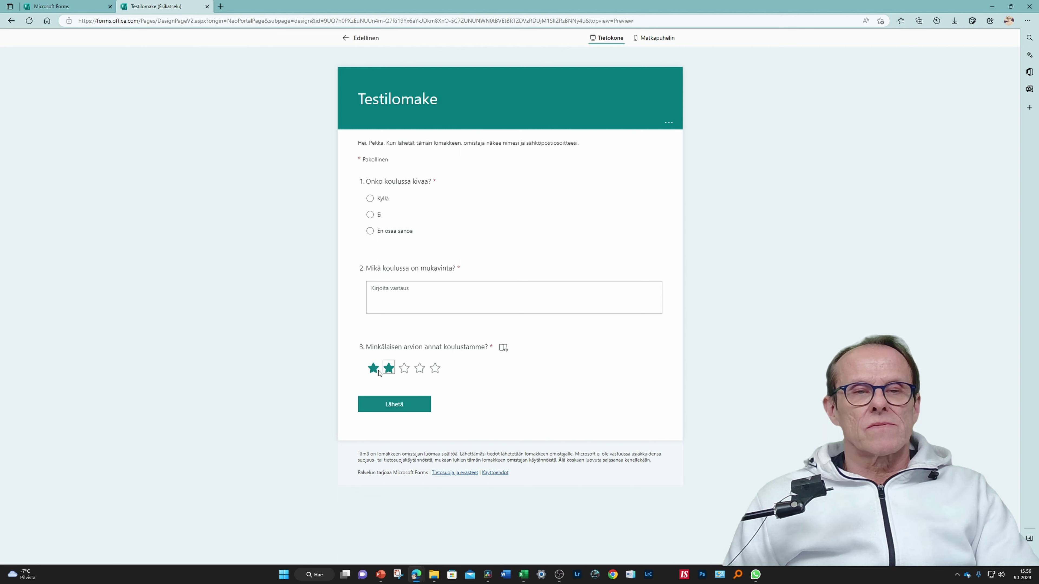
left_click(374, 370)
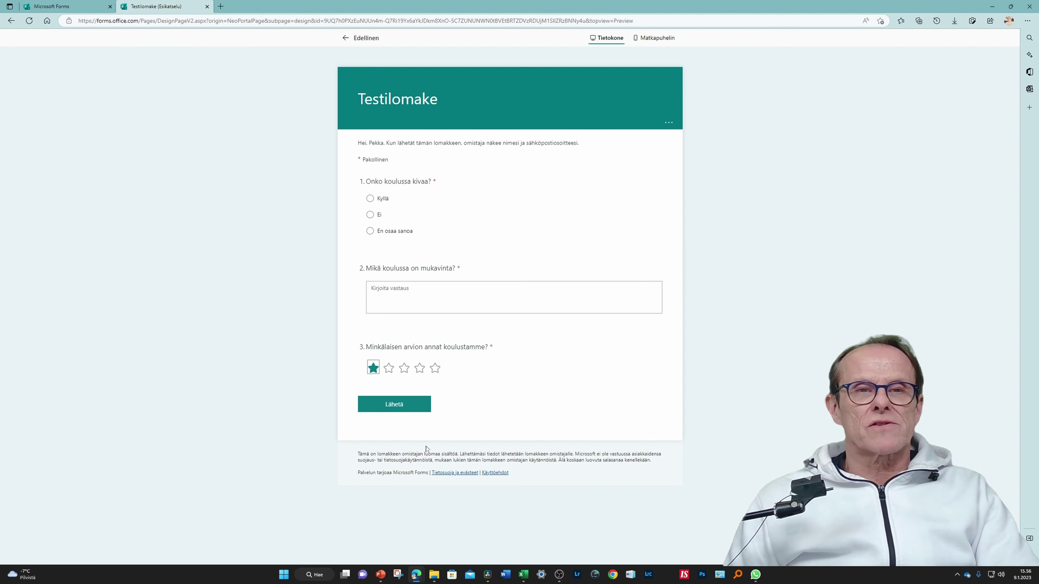
left_click(361, 37)
- Add a date question (Päivämäärä) as question 4 with the text "Milloin haluaisit valmistua koulustamme?"
left_click(385, 405)
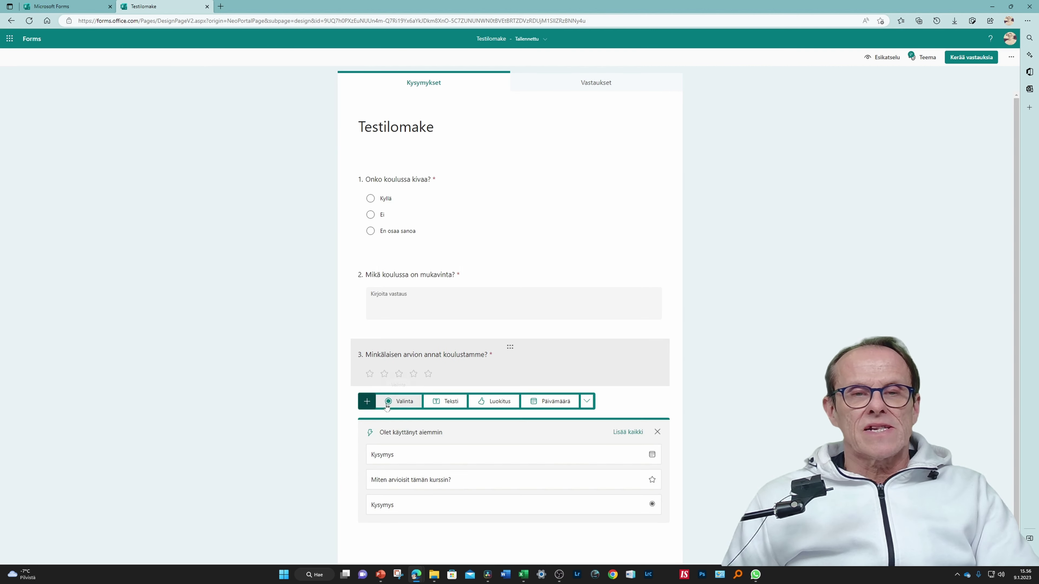
left_click(559, 402)
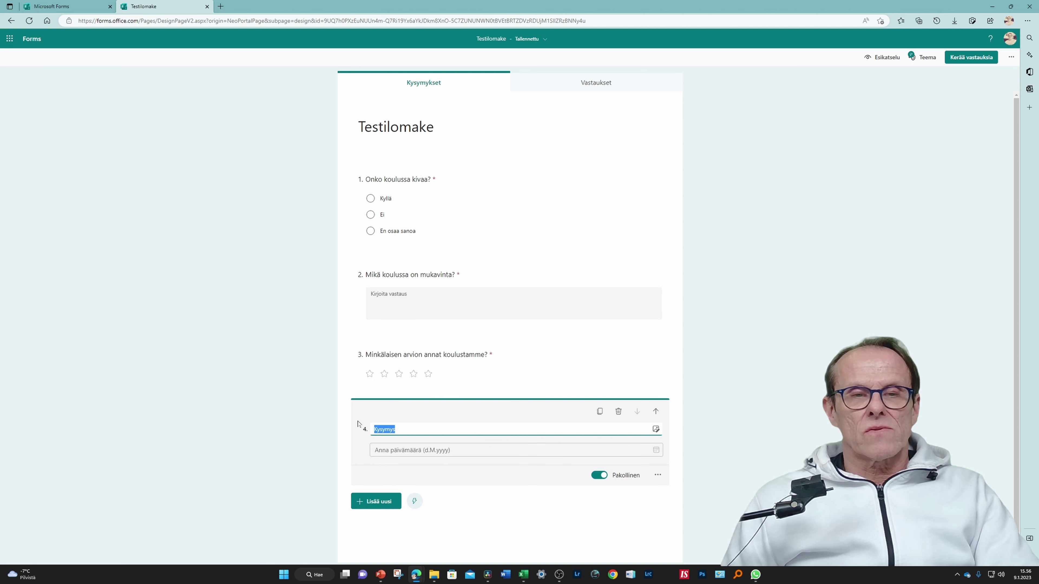
type("Mil")
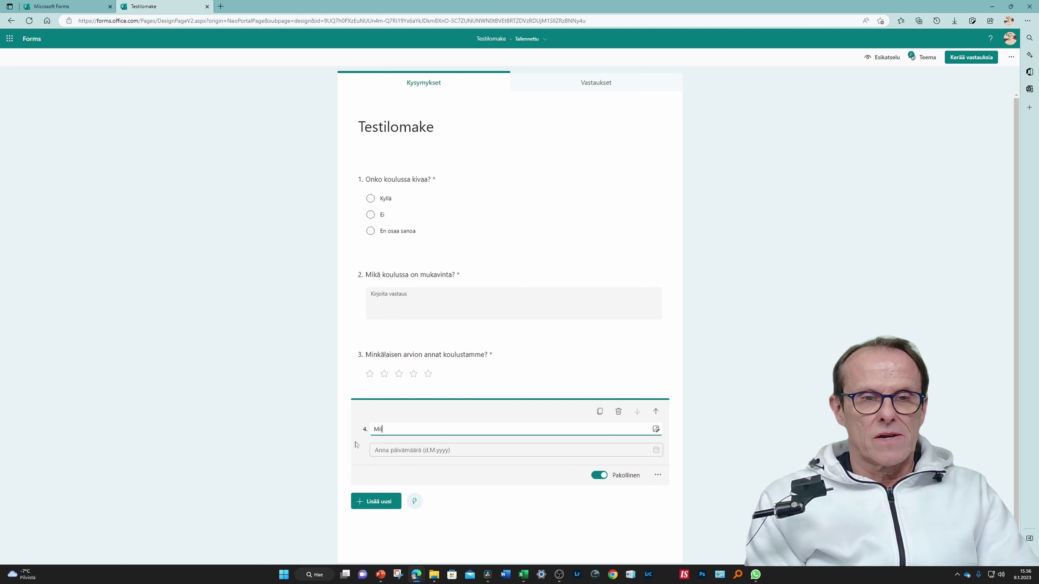
type("lopn j")
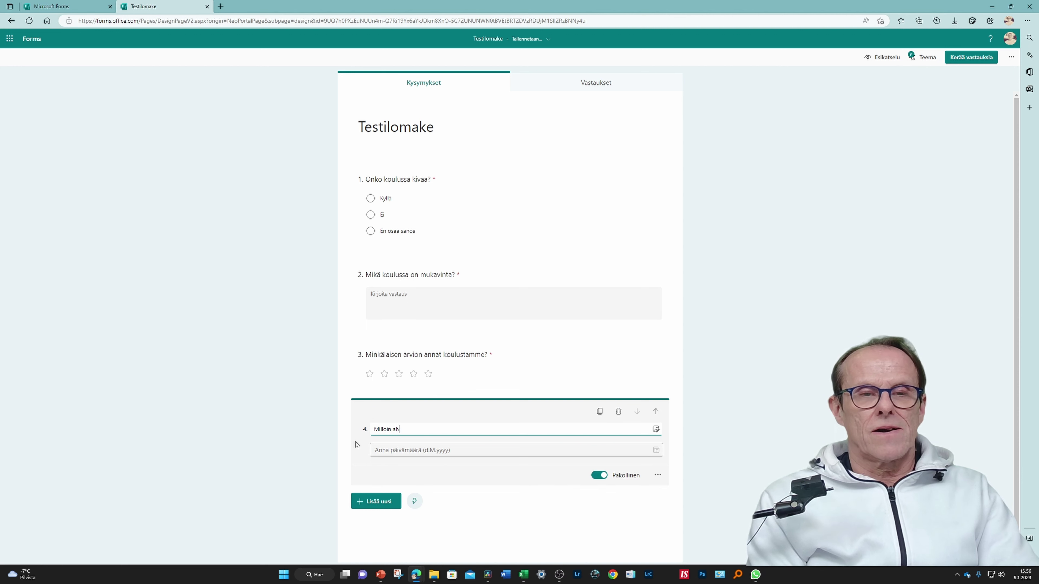
key("BackSpace")
type("haluaisit")
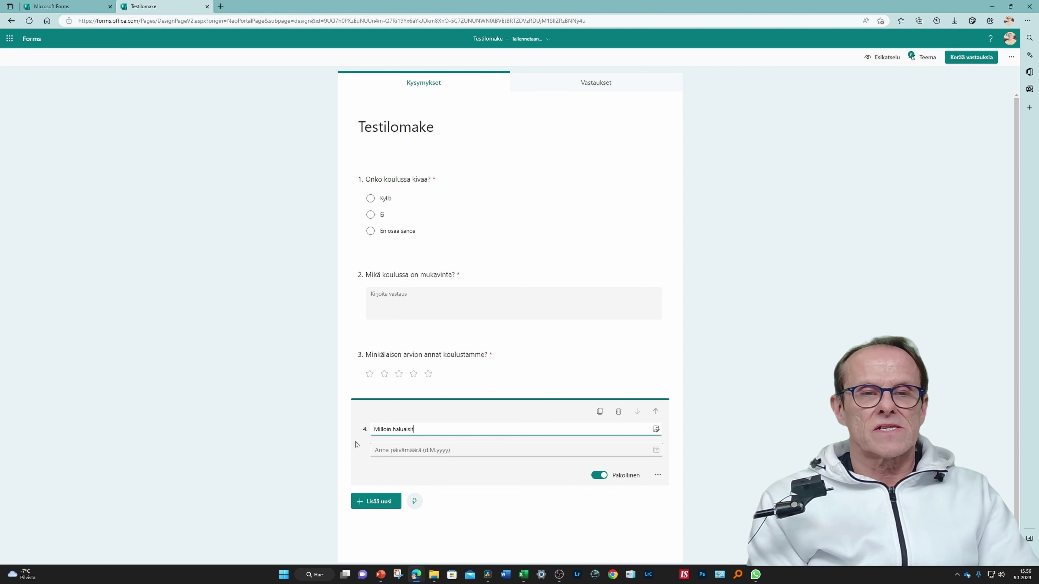
type(" valmistua koulustamme?")
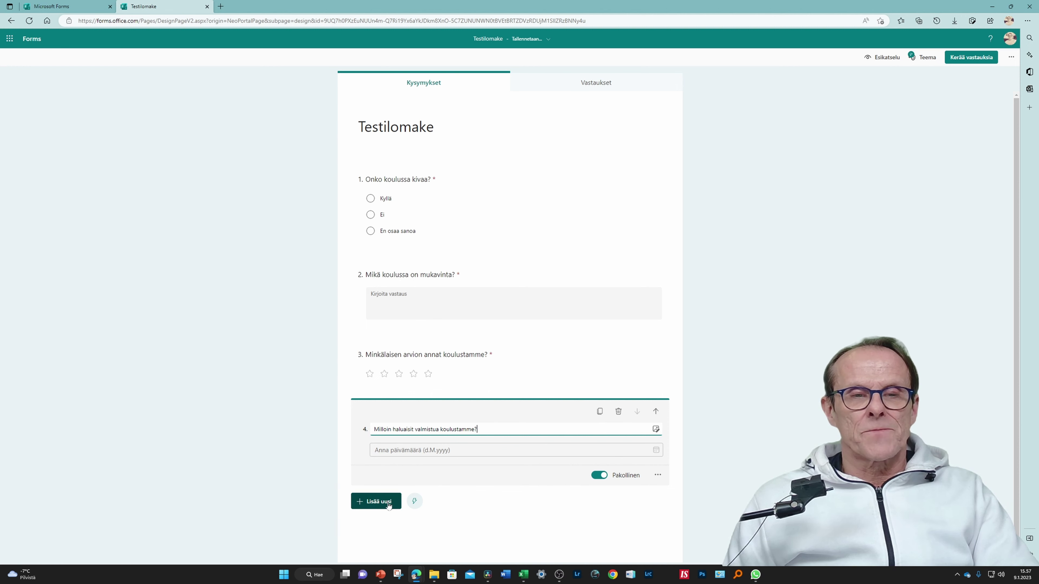
- Preview the form, browse the months in question 4's calendar, and choose 23.12.2022 as a trial answer
left_click(889, 59)
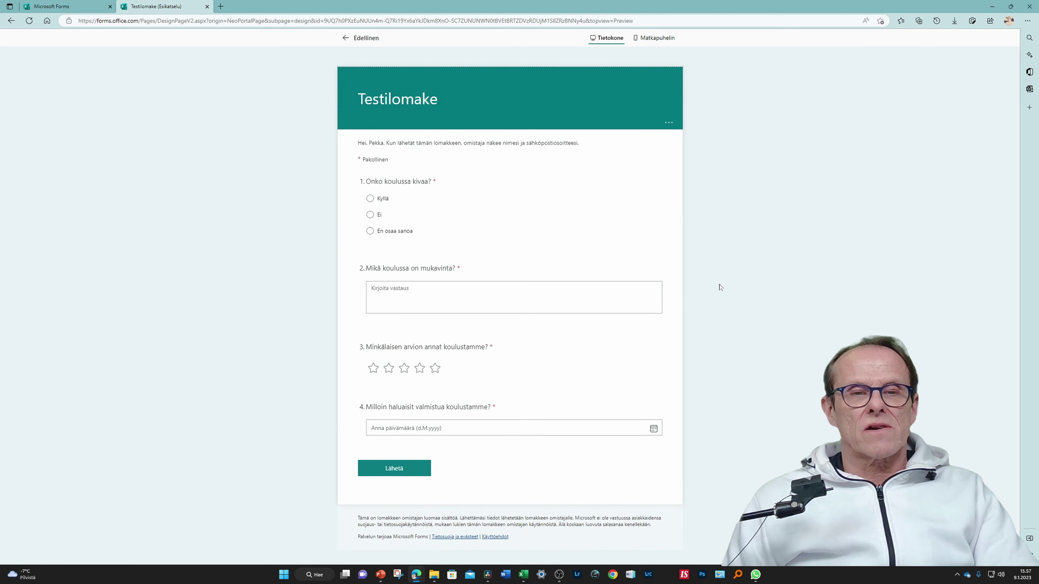
left_click(450, 428)
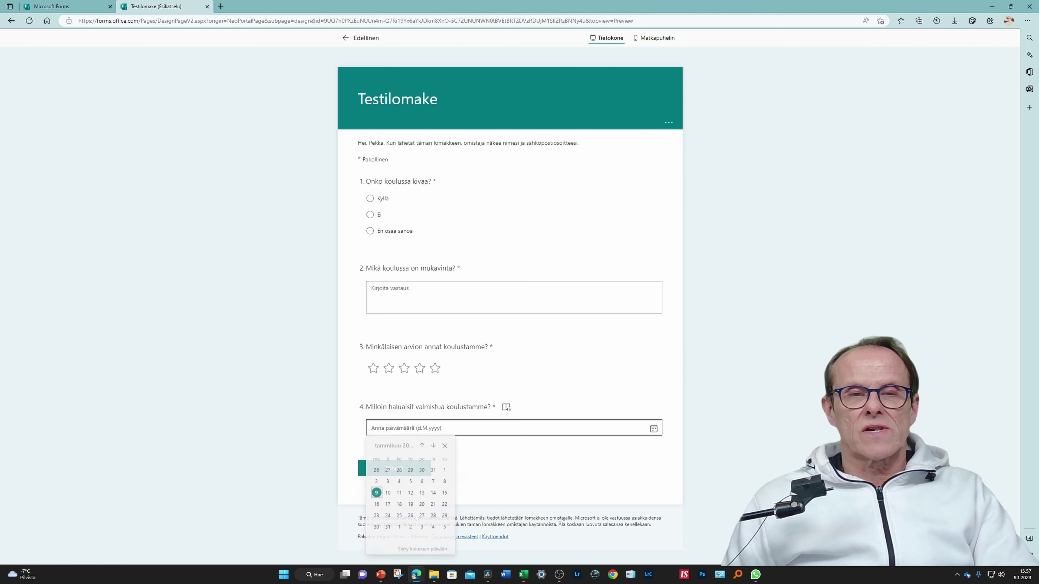
left_click(654, 428)
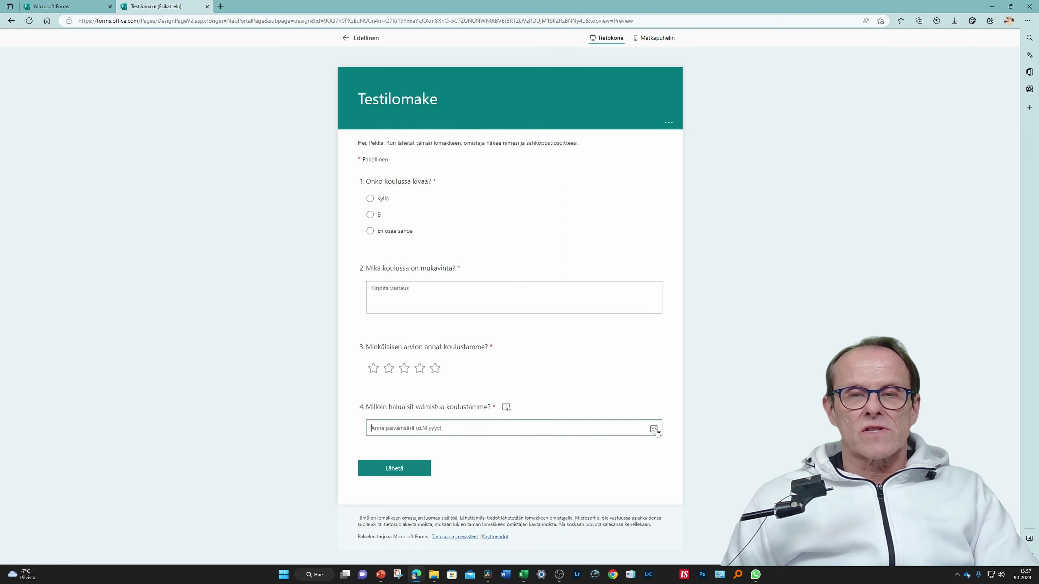
left_click(516, 428)
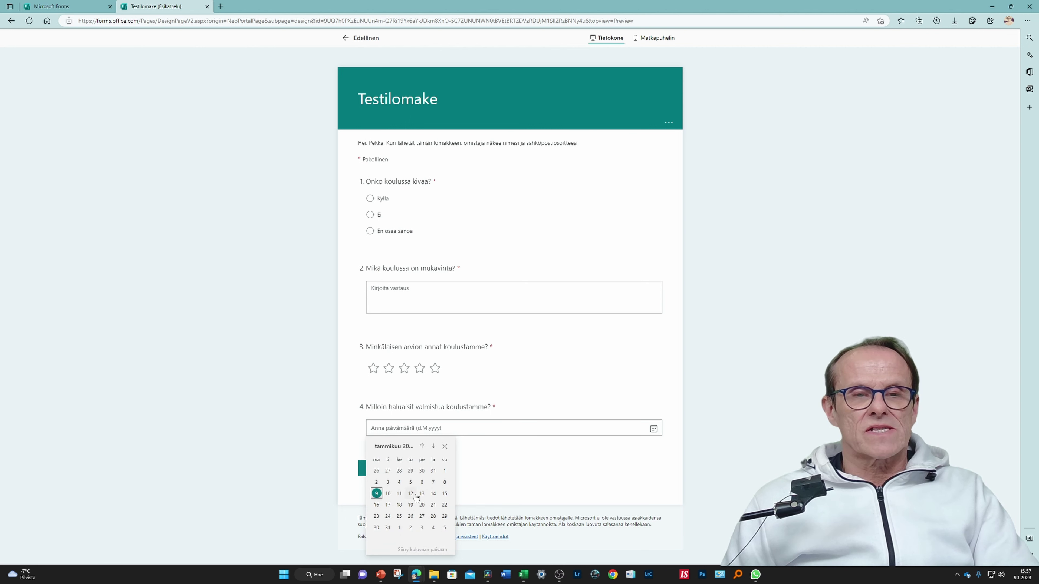
left_click(434, 448)
left_click(433, 448)
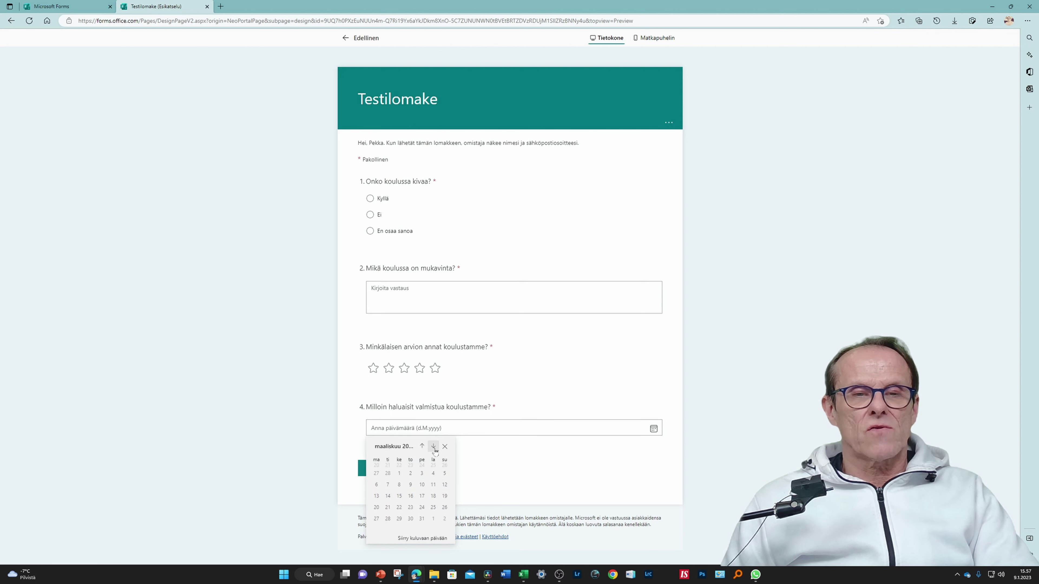
left_click(422, 538)
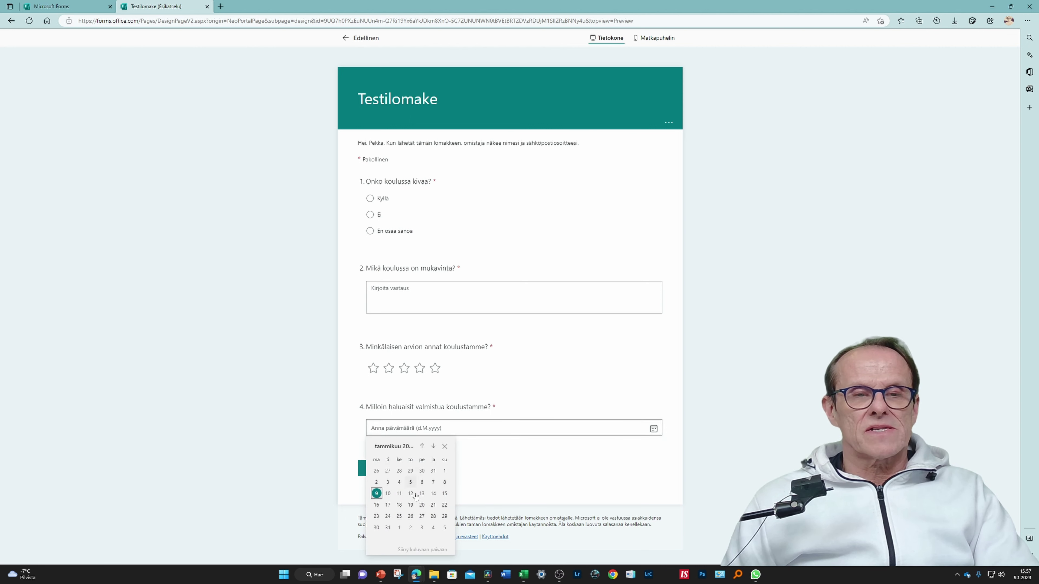
left_click(425, 446)
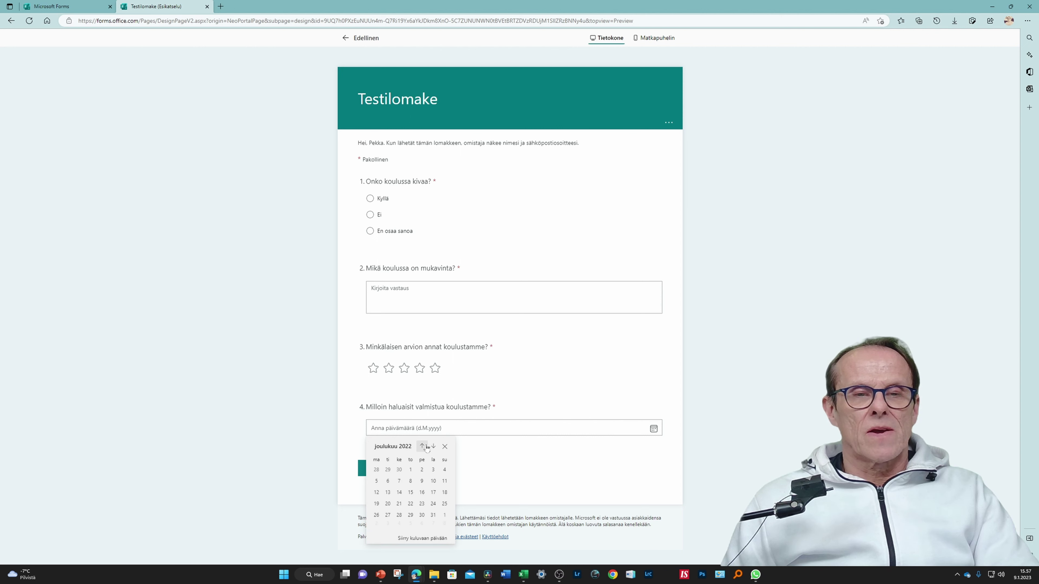
left_click(422, 504)
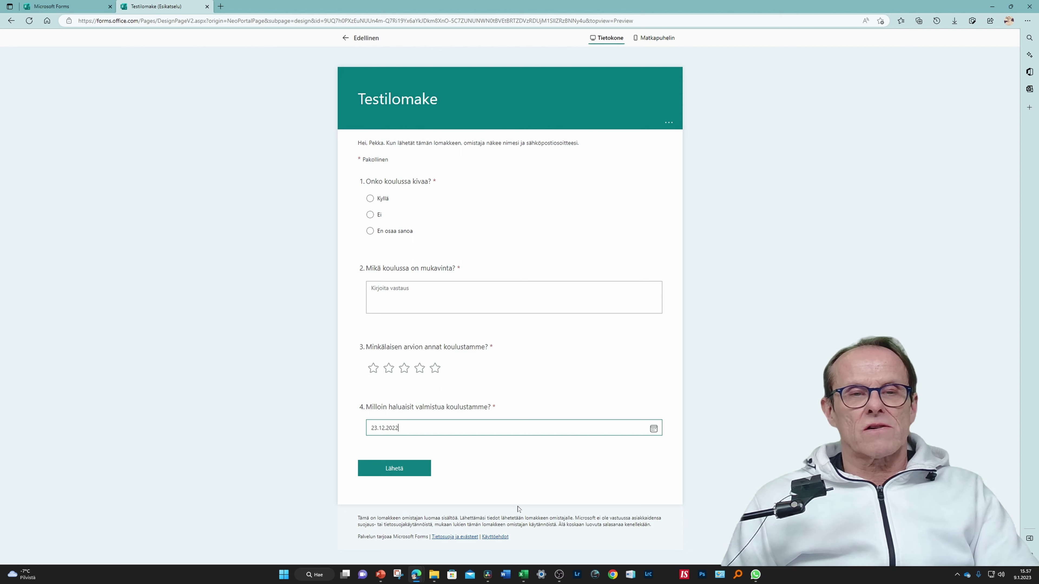
- Try changing question 4's trial answer to 11.5.2023 with the calendar, and return to editing
left_click(399, 427)
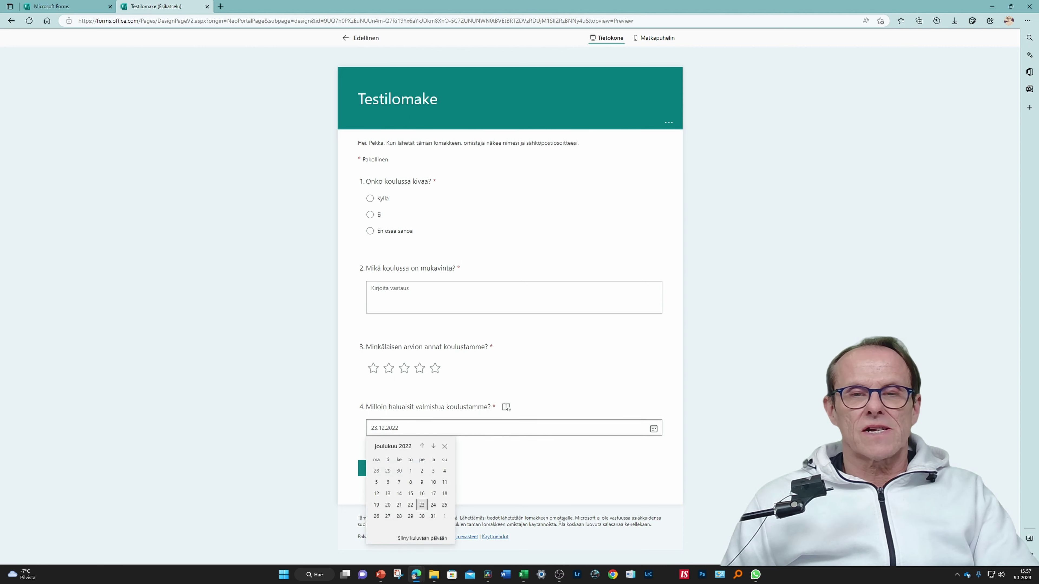
left_click(434, 447)
left_click(433, 446)
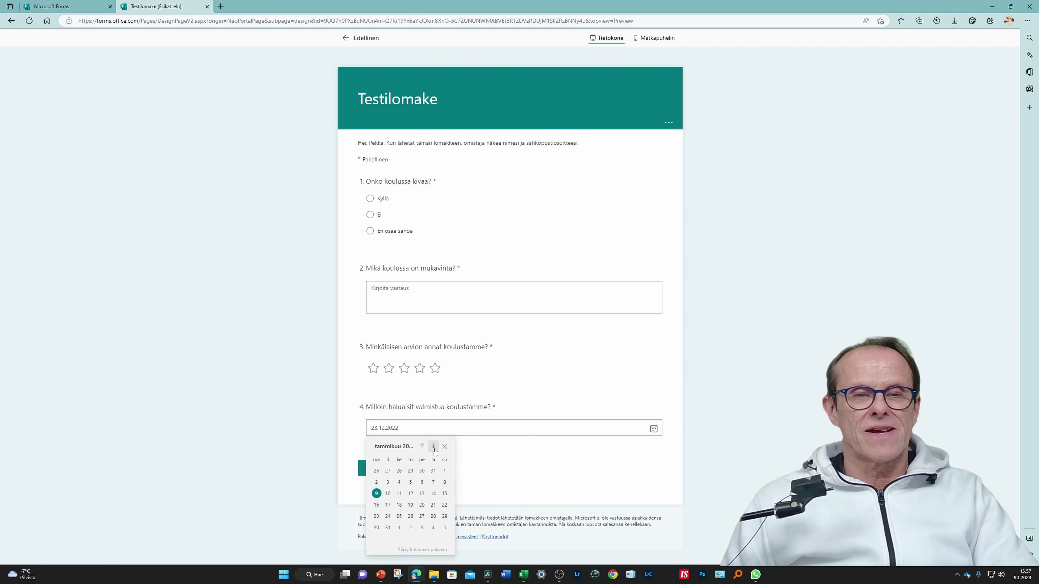
left_click(433, 446)
left_click(434, 446)
left_click(410, 488)
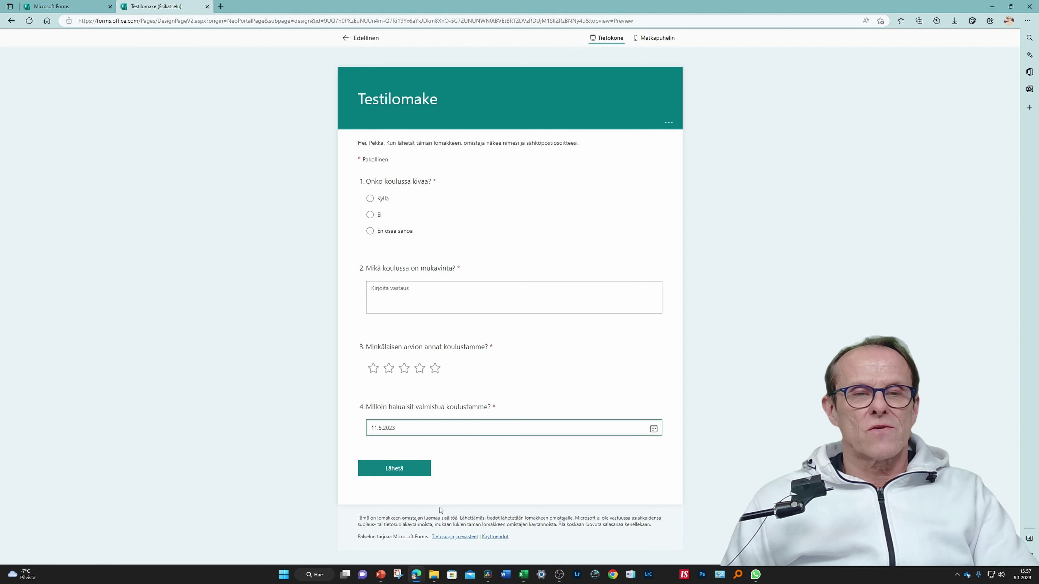
left_click(517, 481)
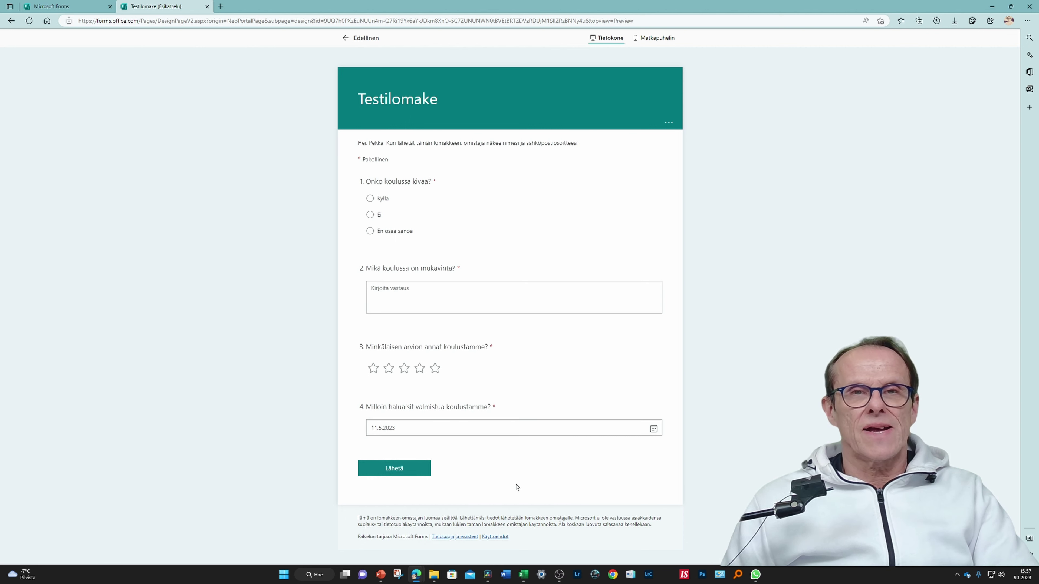
left_click(358, 37)
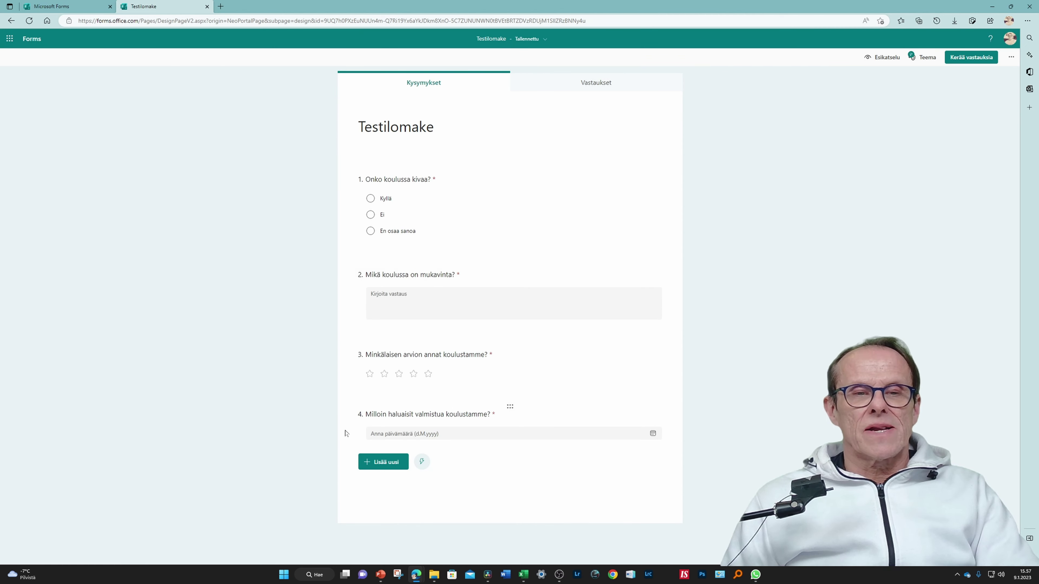
- Add a ranking question (Järjestys) as question 5 with the text "Laita suuruusjärjestykseen"
left_click(390, 464)
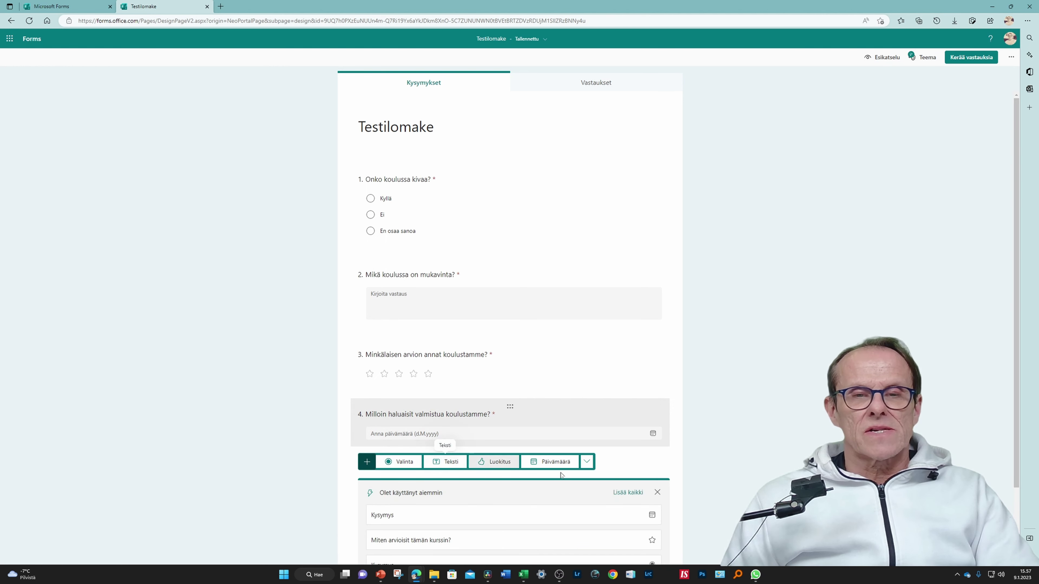
scroll(601, 464, "down", 2)
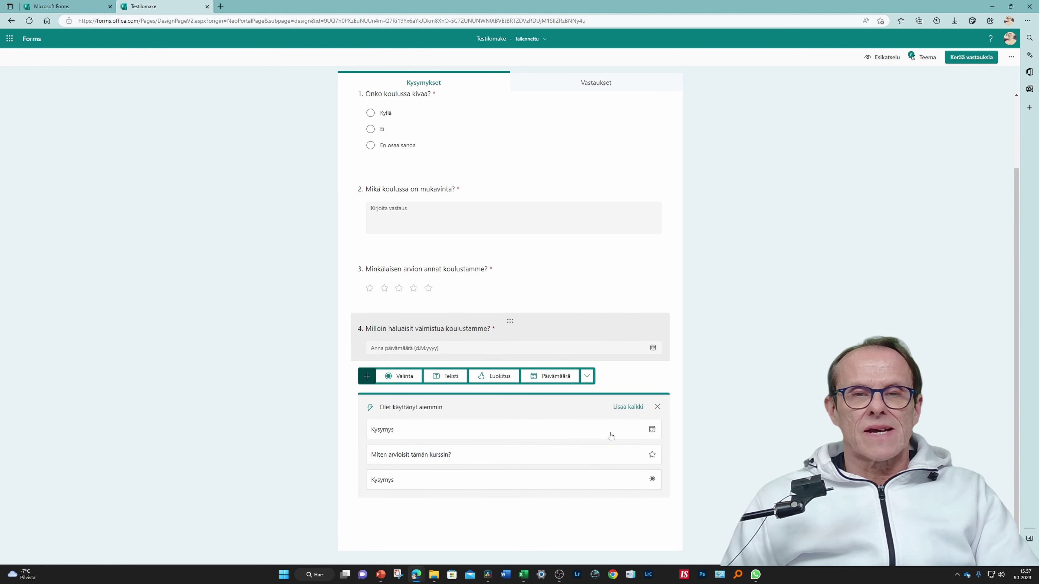
left_click(592, 379)
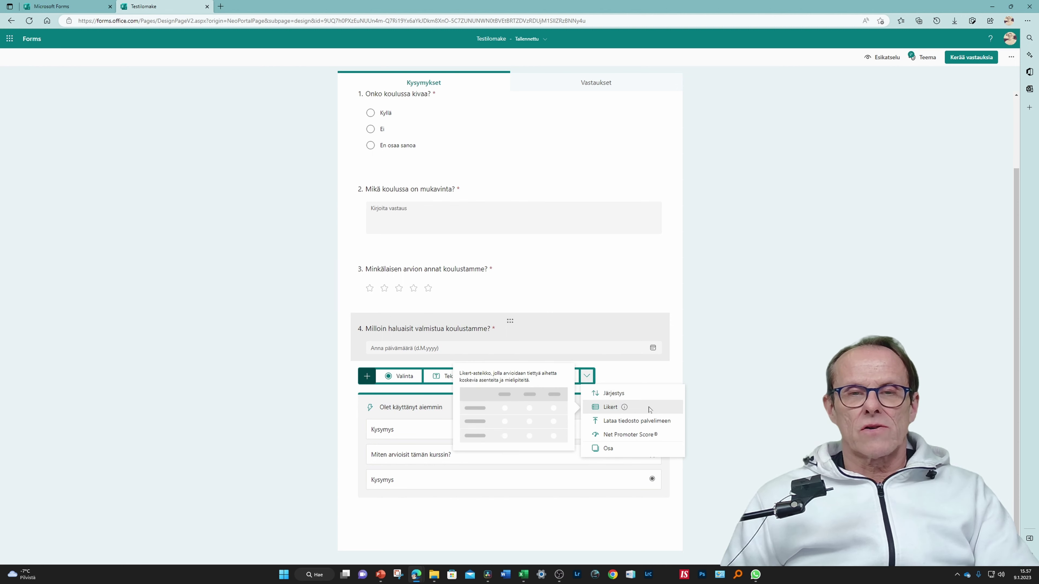
left_click(633, 394)
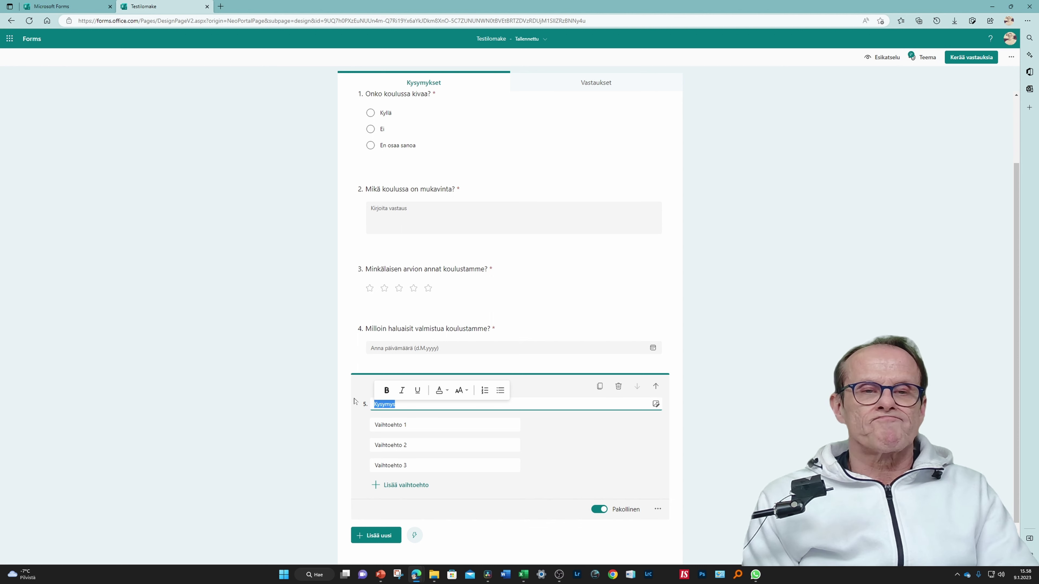
type("Laita")
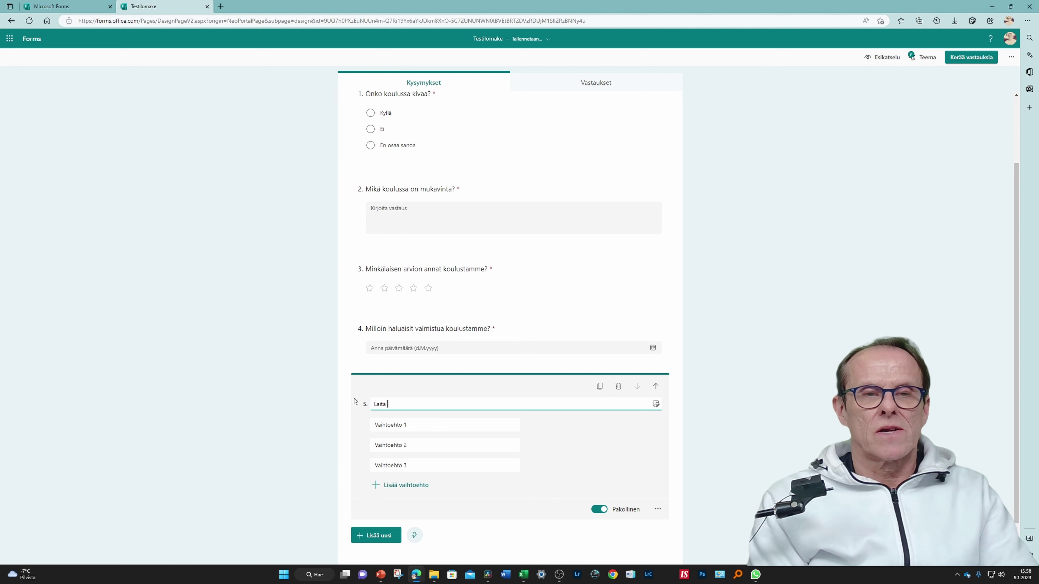
type(" suuruusjärjes")
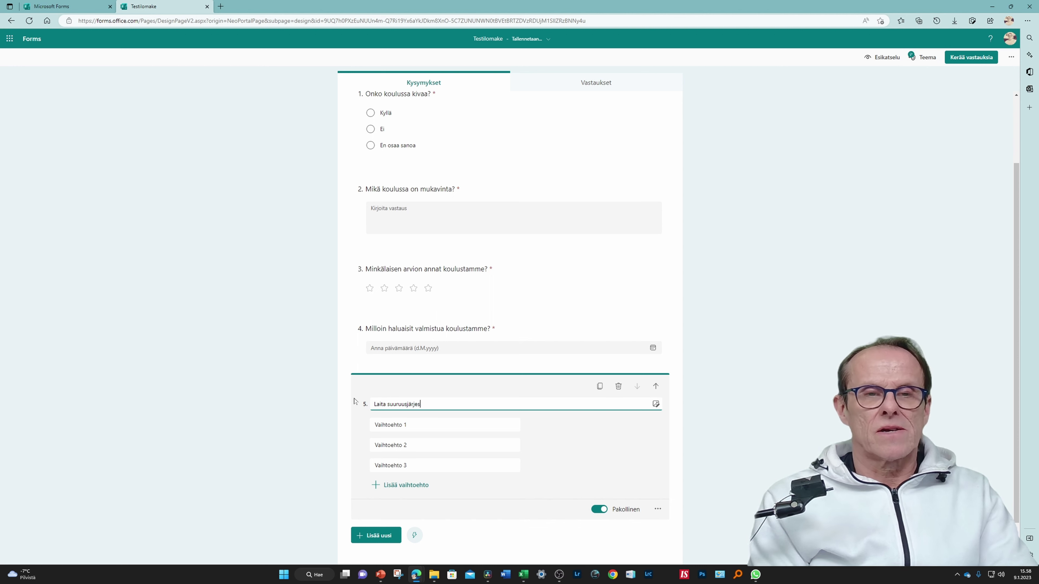
type("tykseen")
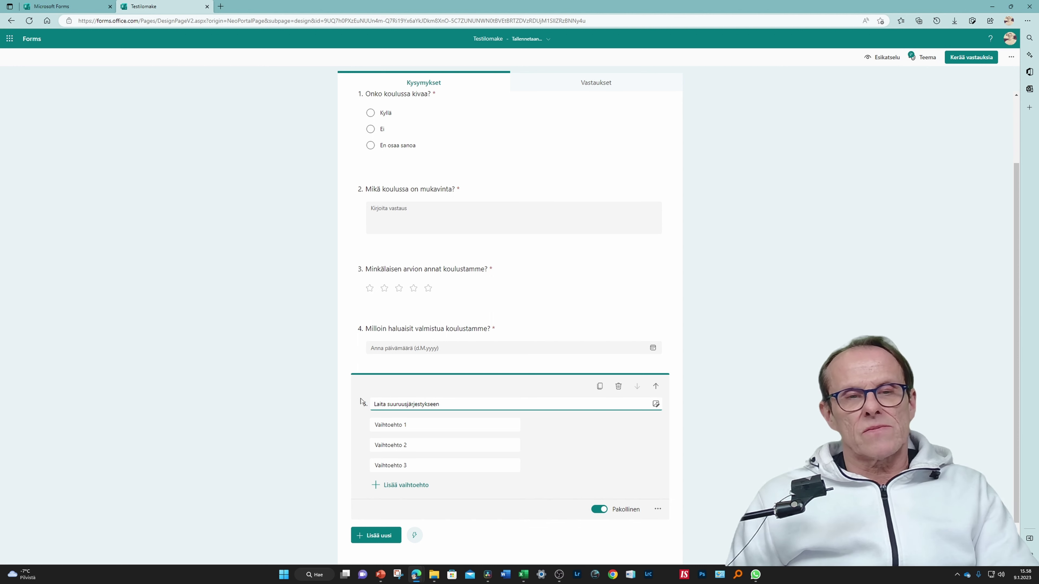
- Name the three options of ranking question 5 Helsinki, Tampere and Seinäjoki
left_click(418, 428)
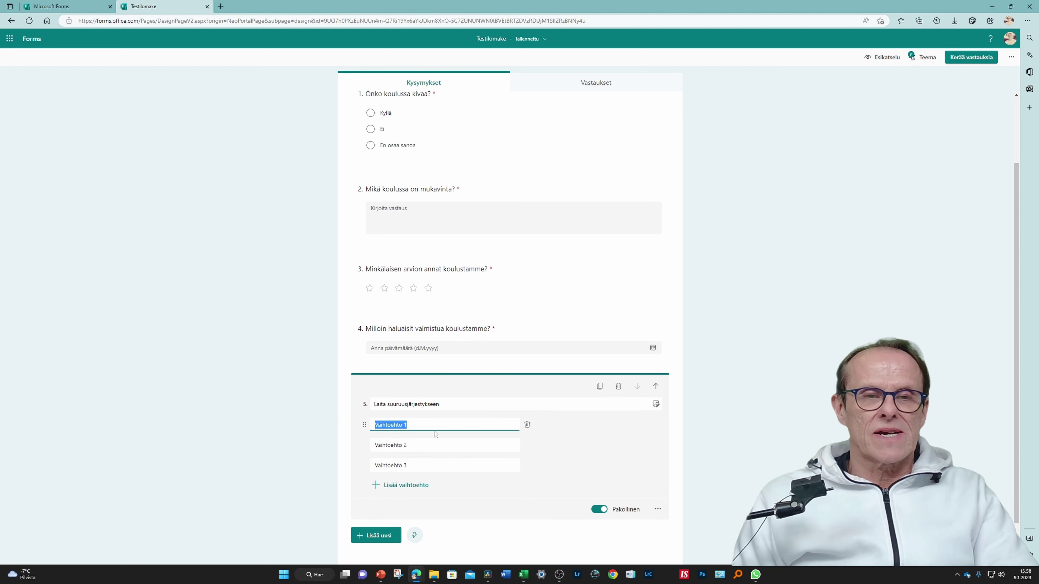
type("Helk")
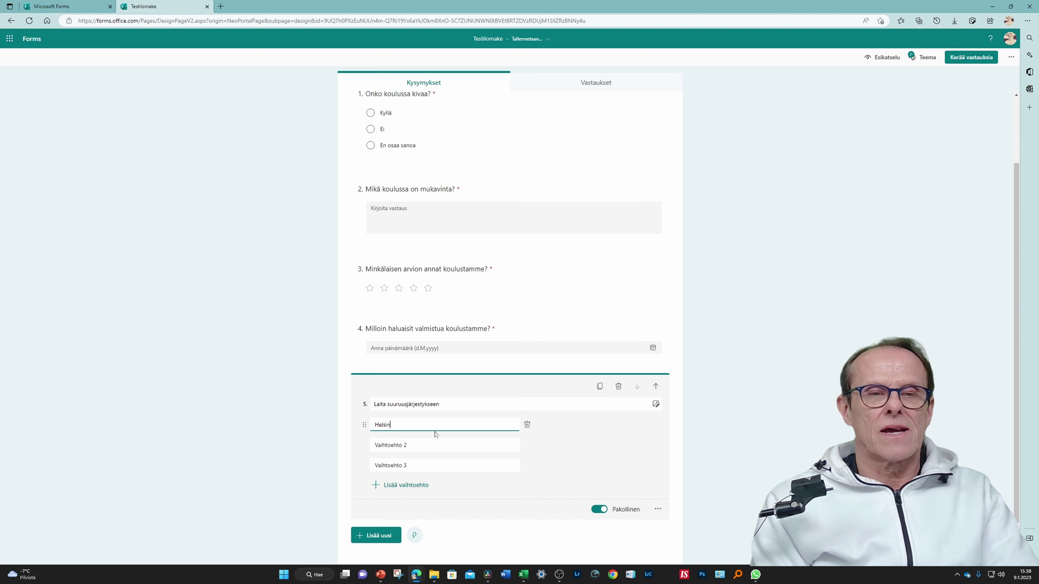
type("inki")
key("Tab")
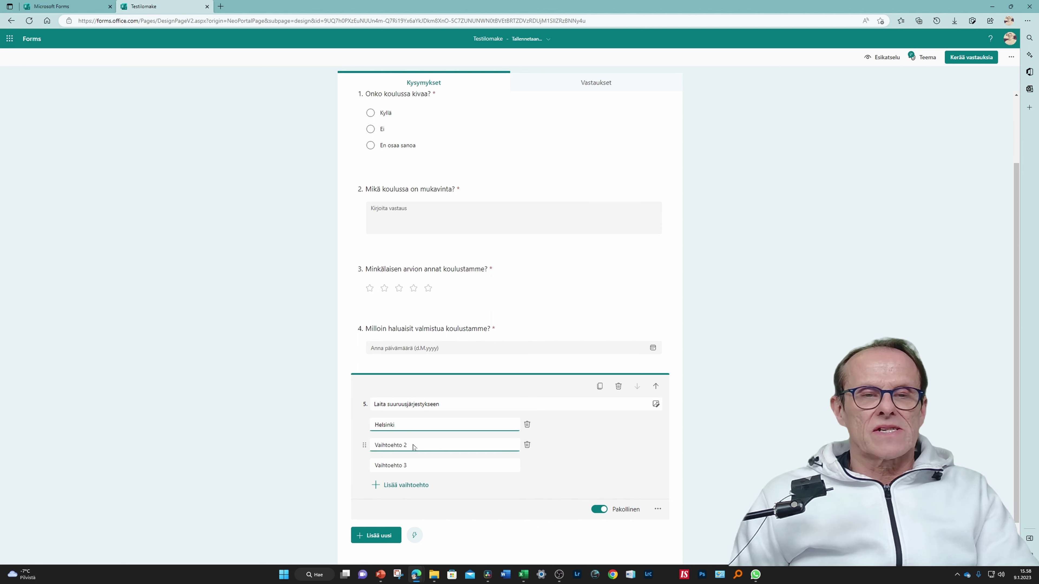
type("Tam.p")
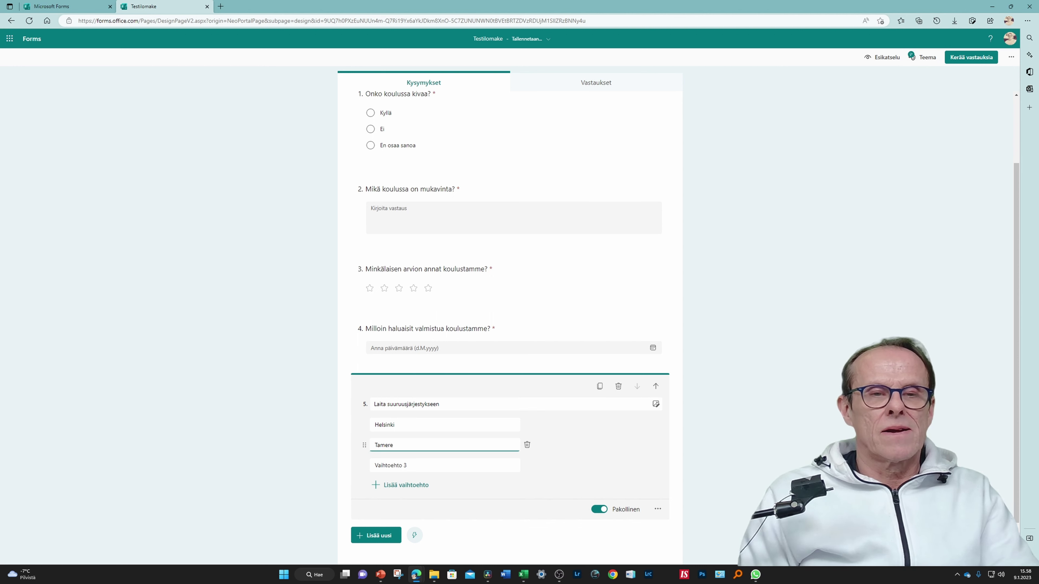
key("BackSpace")
key("BackSpace")
key("BackSpace")
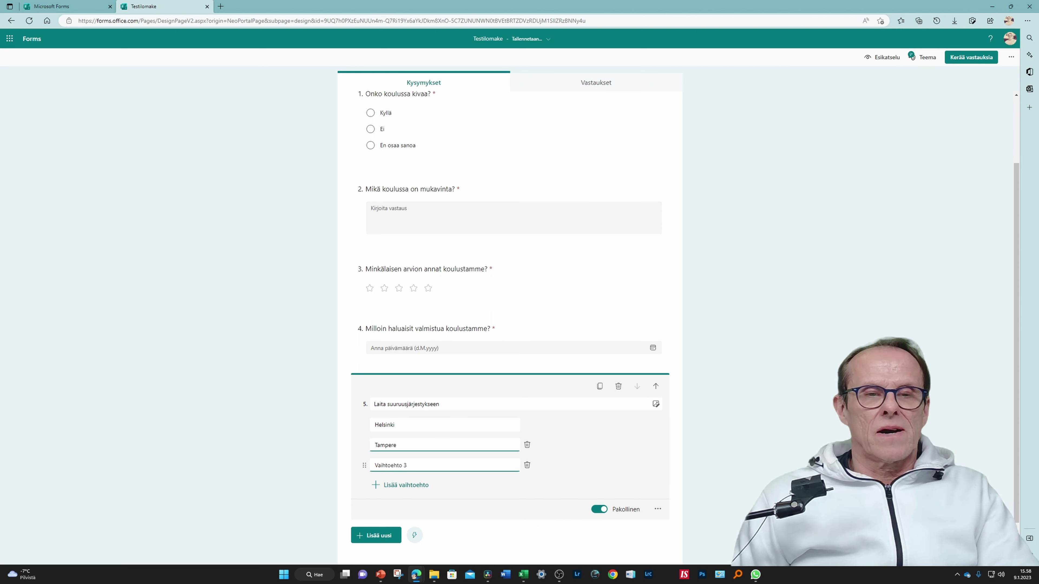
left_click(409, 466)
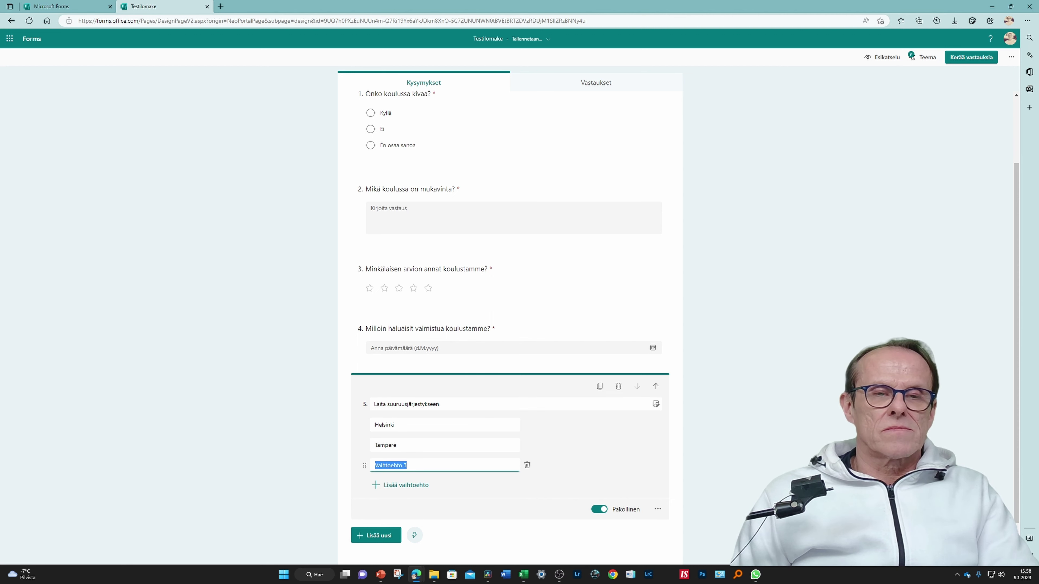
type("Seinä")
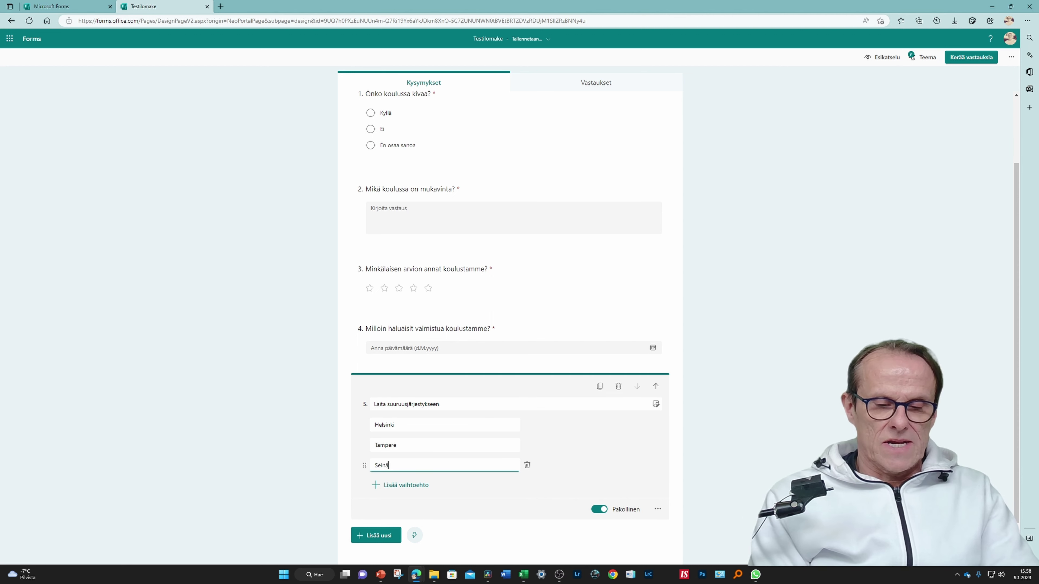
type("joki")
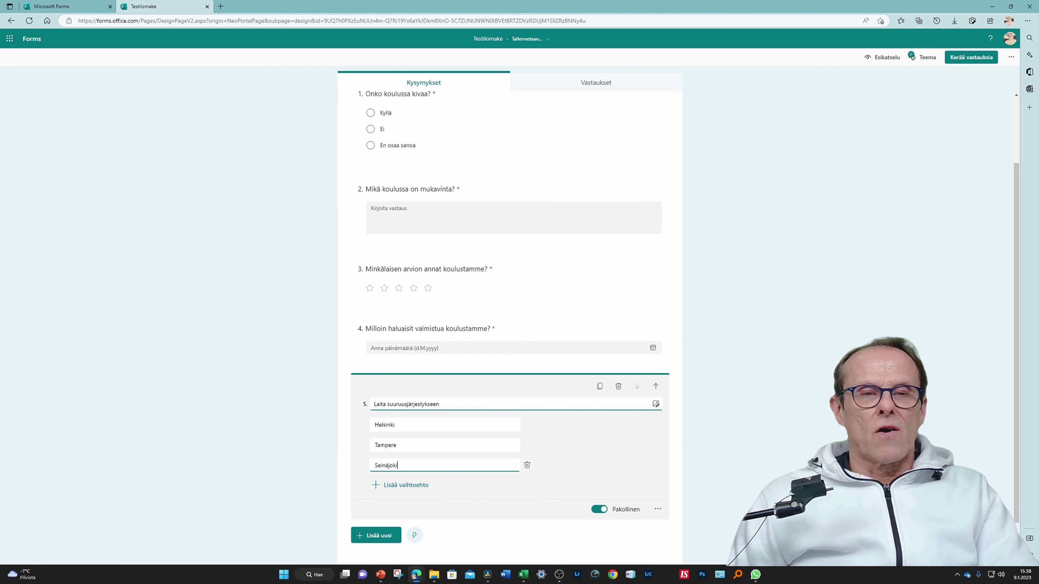
- Insert the word "kaupungit" into question 5's text so it reads "Laita kaupungit suuruusjärjestykseen"
left_click(407, 404)
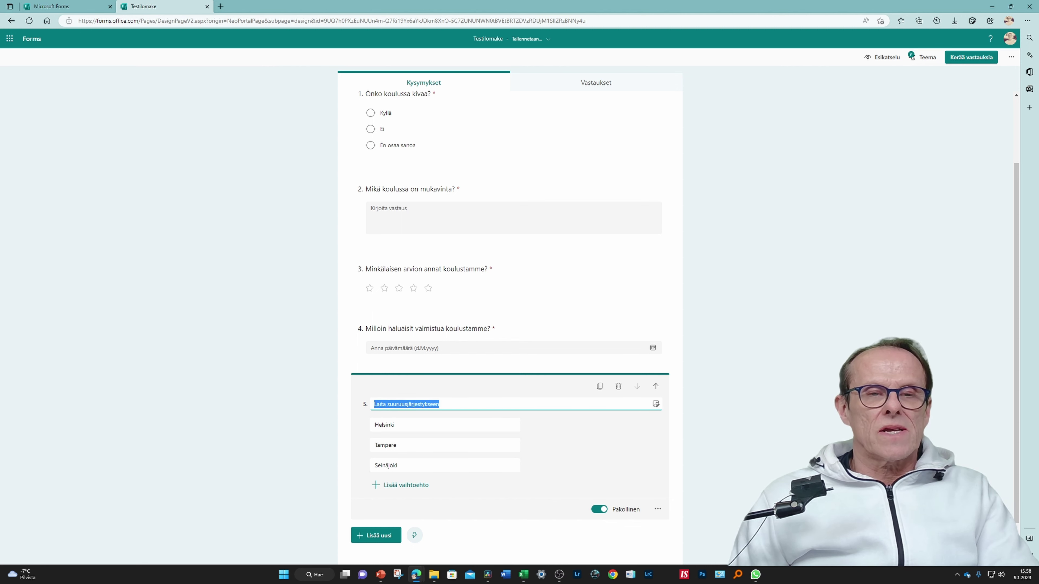
left_click(388, 404)
type("kaup")
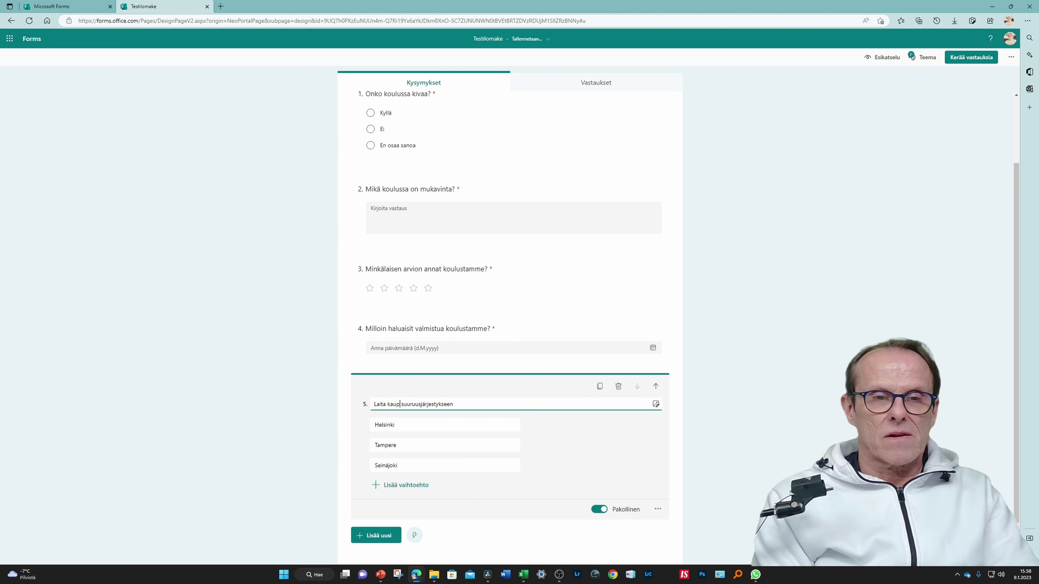
type("ungit")
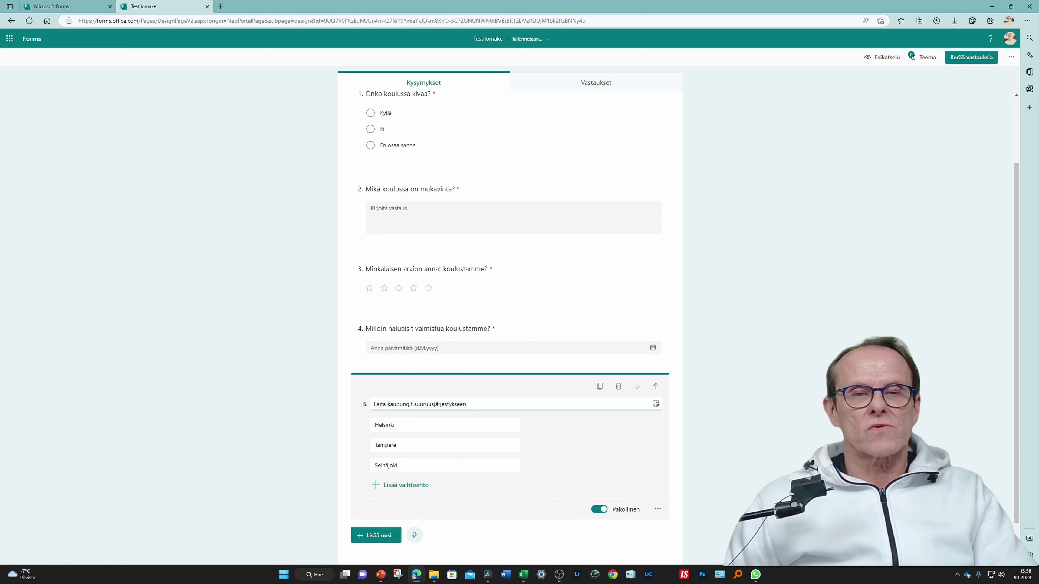
left_click(529, 394)
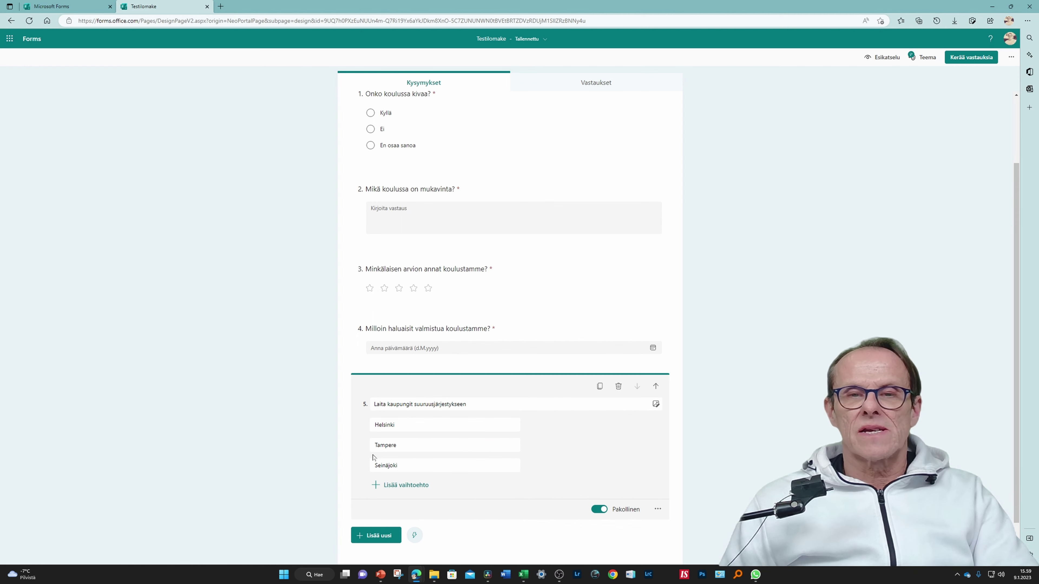
- Preview the form, try reordering the cities in question 5 to Helsinki, Seinäjoki, Tampere, and return to editing
left_click(882, 57)
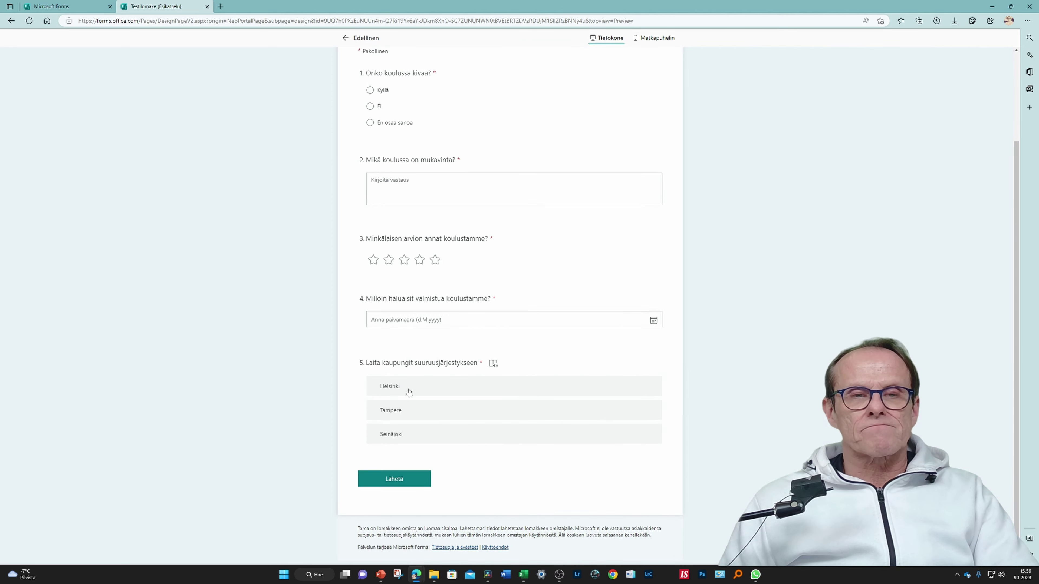
left_click(652, 388)
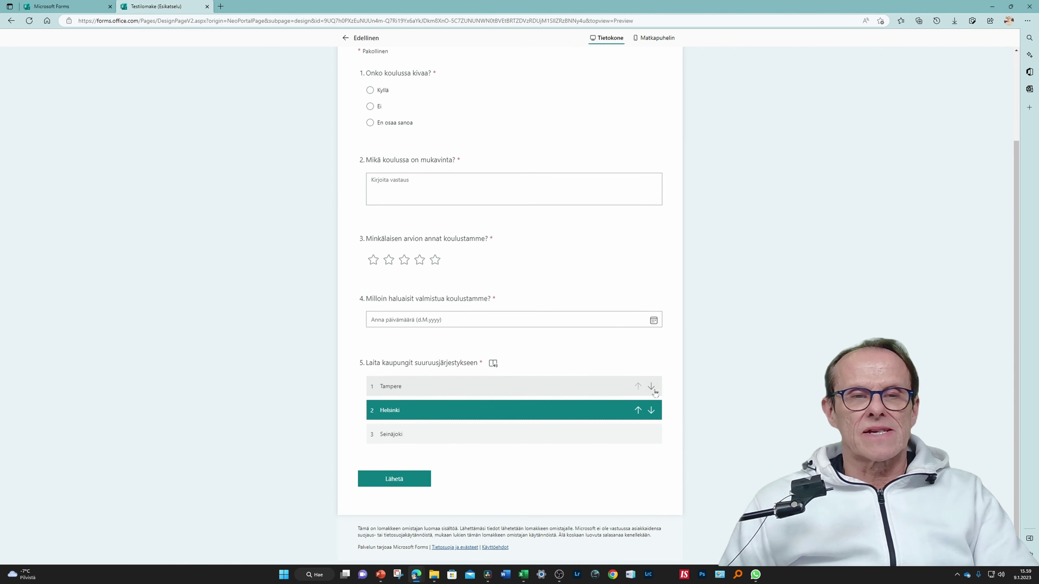
left_click(638, 410)
left_click(651, 411)
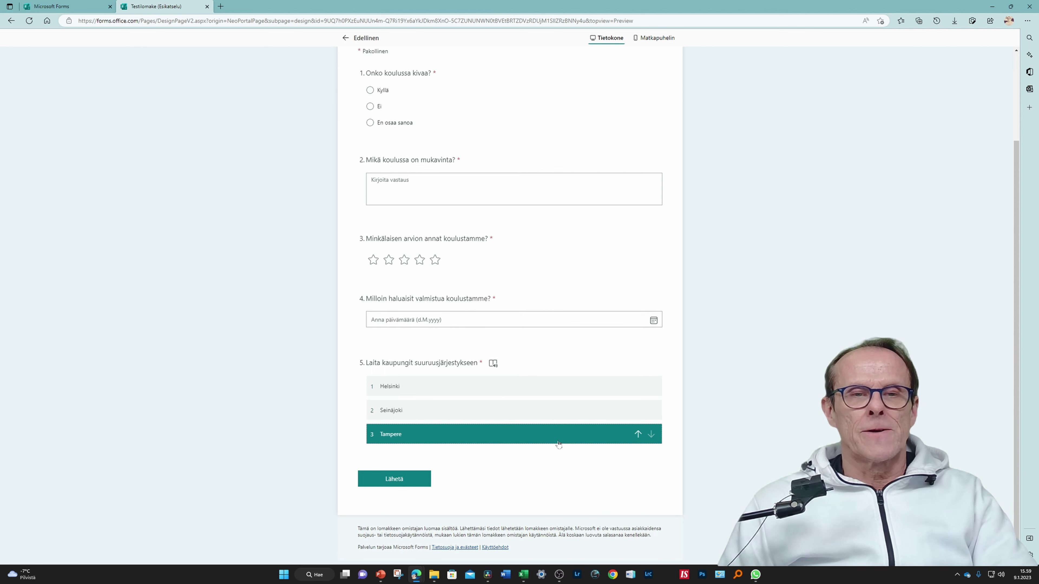
scroll(558, 444, "up", 3)
scroll(560, 443, "down", 3)
scroll(560, 443, "up", 3)
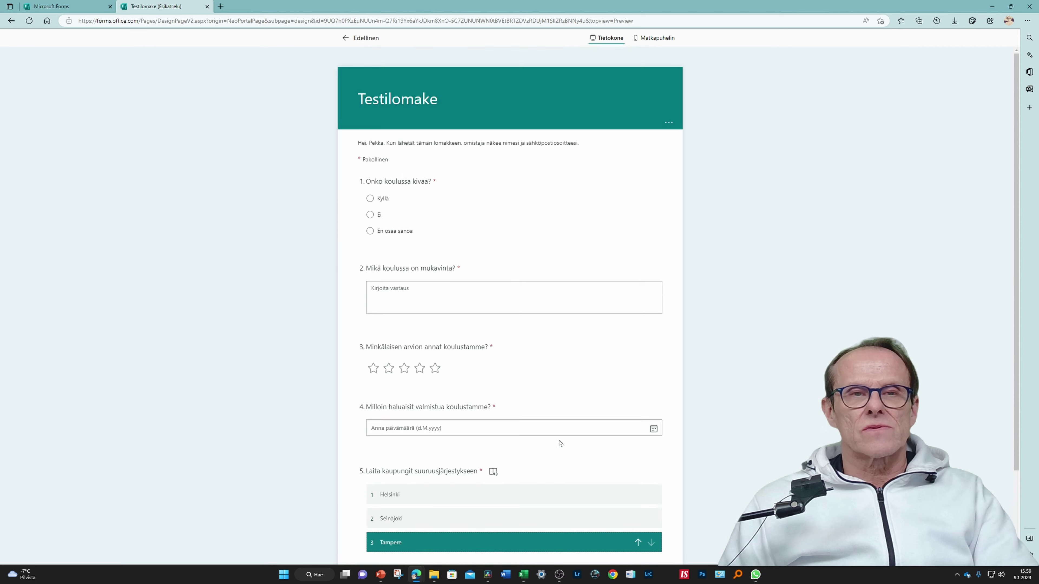
left_click(368, 42)
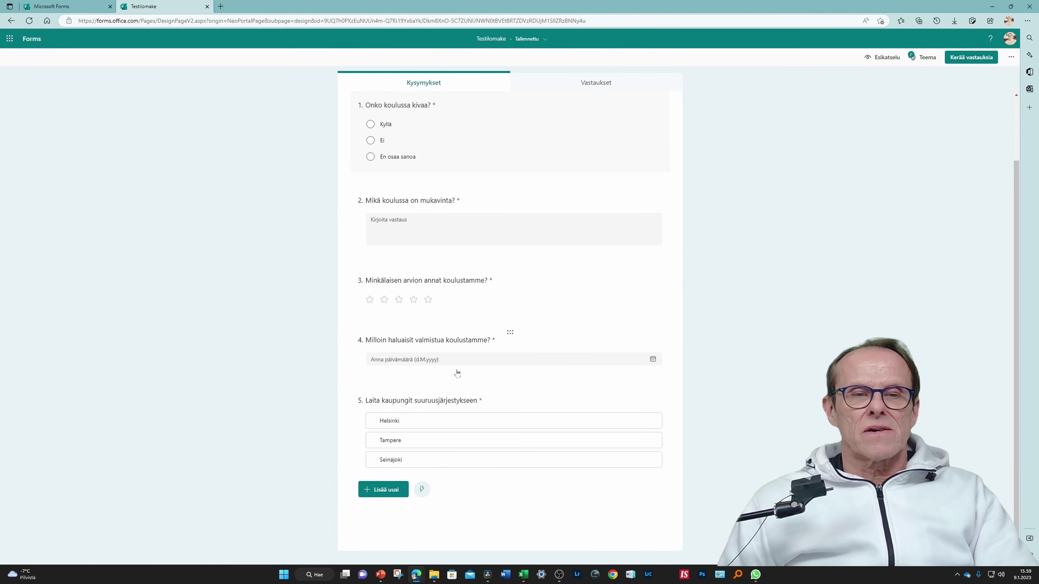
- Add a Net Promoter Score question as question 6
left_click(381, 489)
scroll(446, 477, "down", 3)
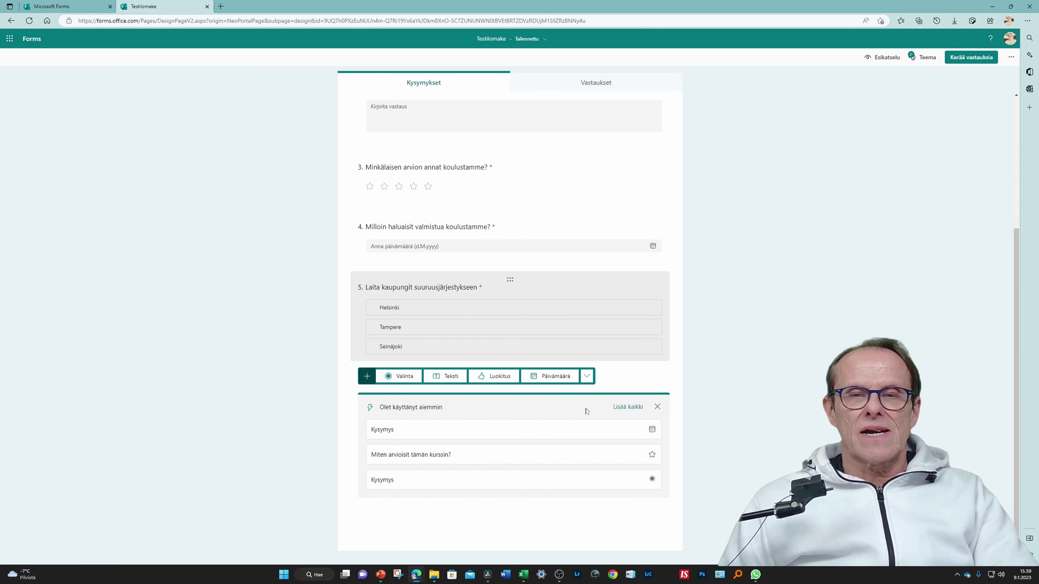
left_click(587, 377)
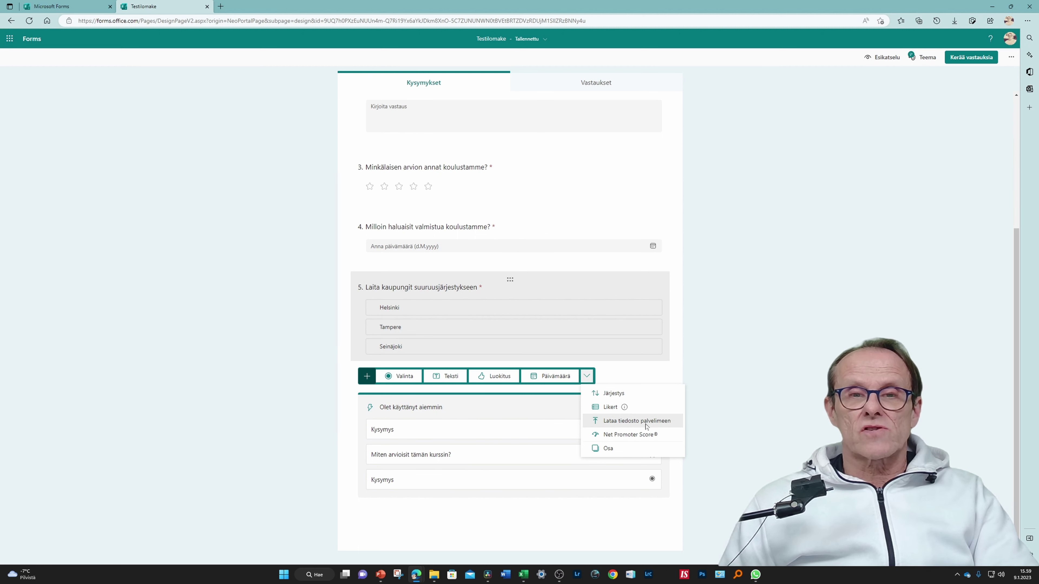
left_click(635, 436)
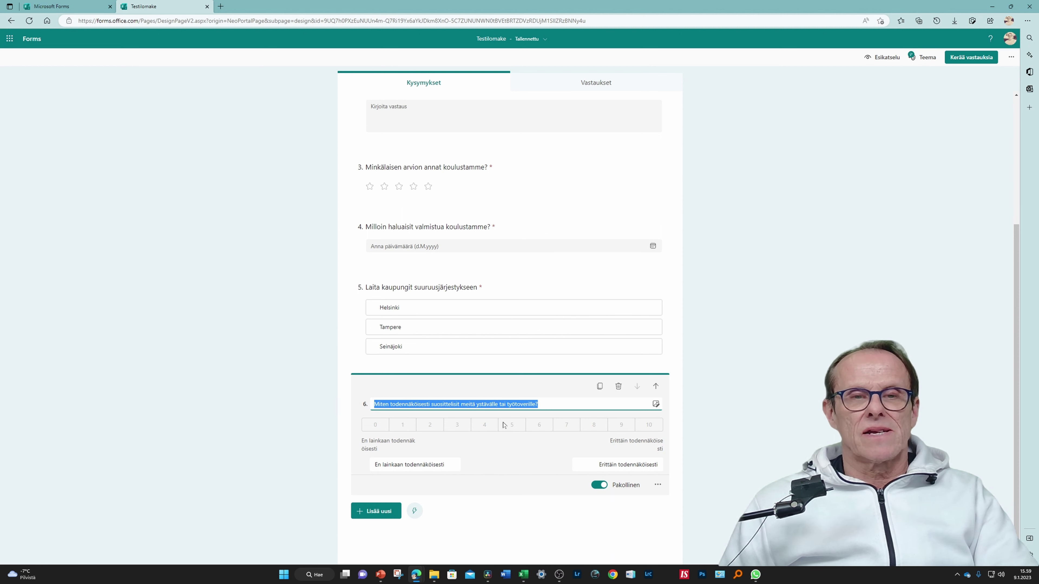
- Change question 6's text to "Miten todennäköisesti suosittelisit meieän oppilaitostamme ystävälle tai työtoverille?"
left_click(539, 404)
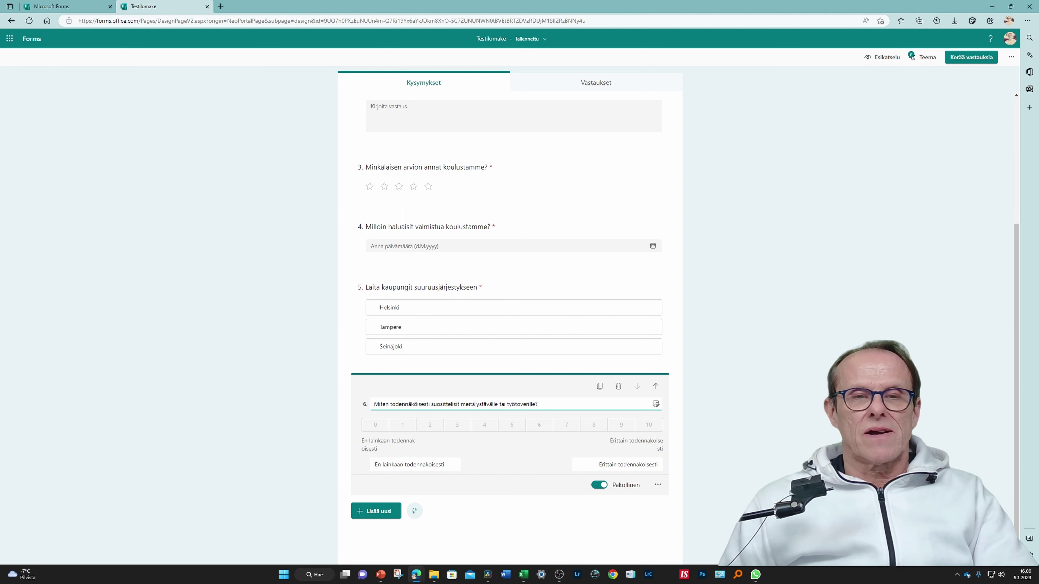
left_click(430, 404)
key("BackSpace")
key("BackSpace")
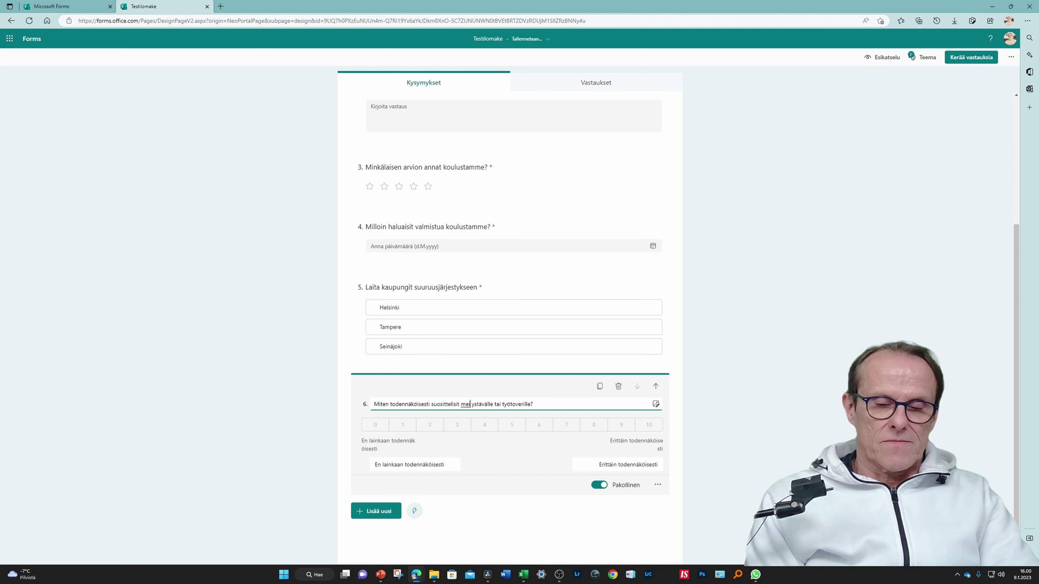
type("eän oppi")
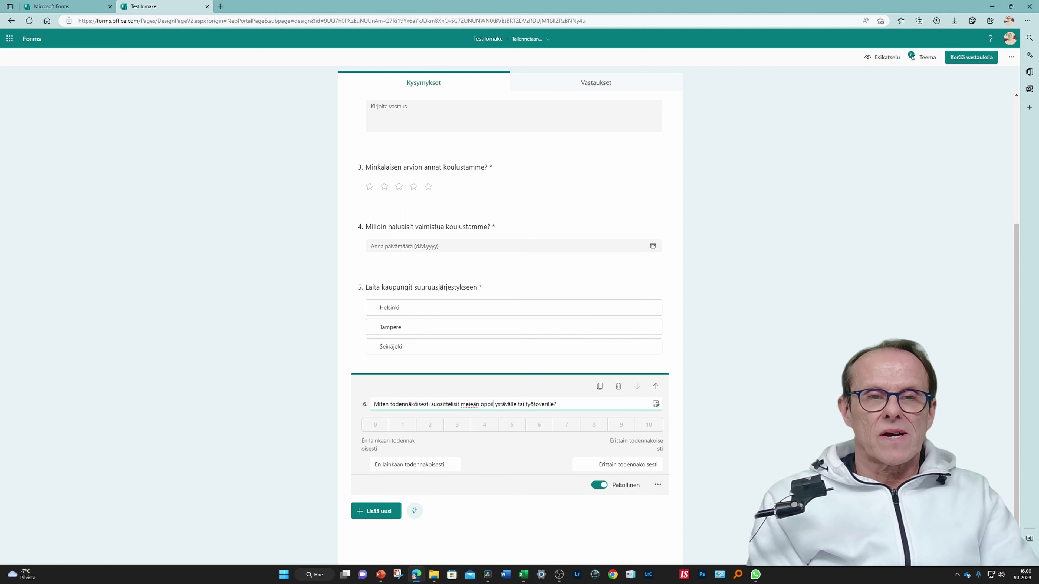
type("laitosta")
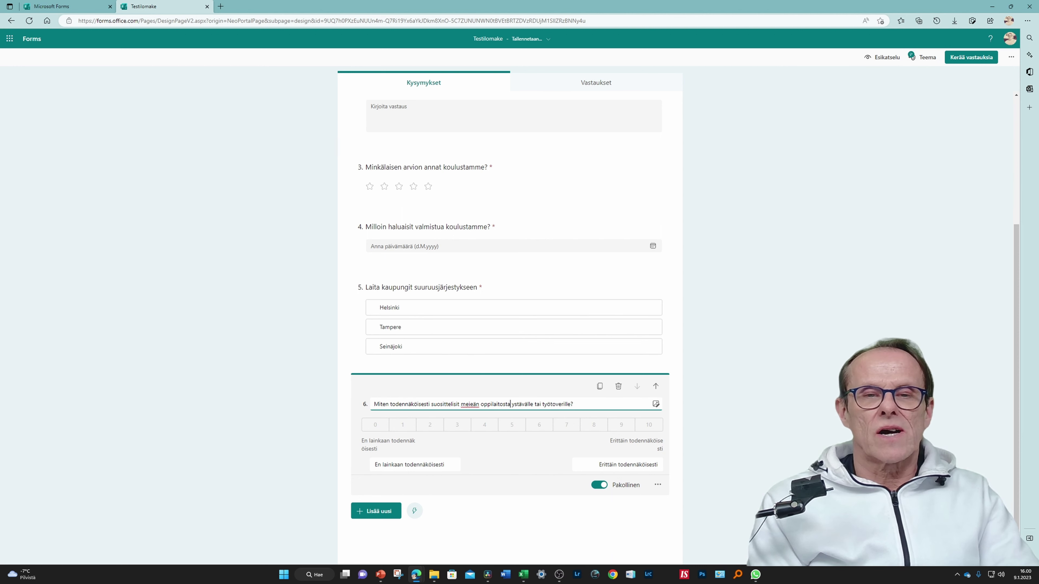
type("mme")
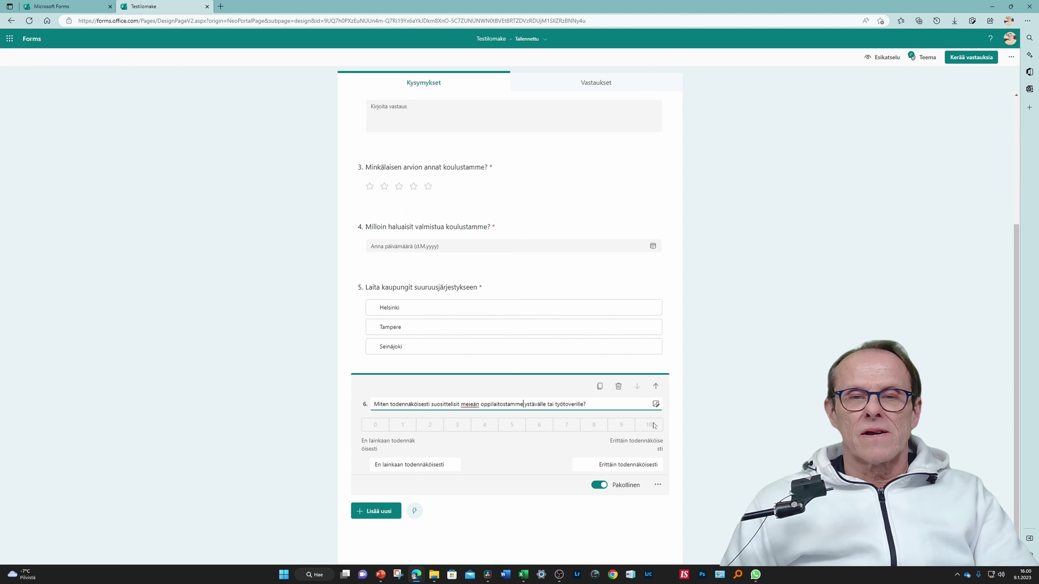
scroll(653, 426, "down", 1)
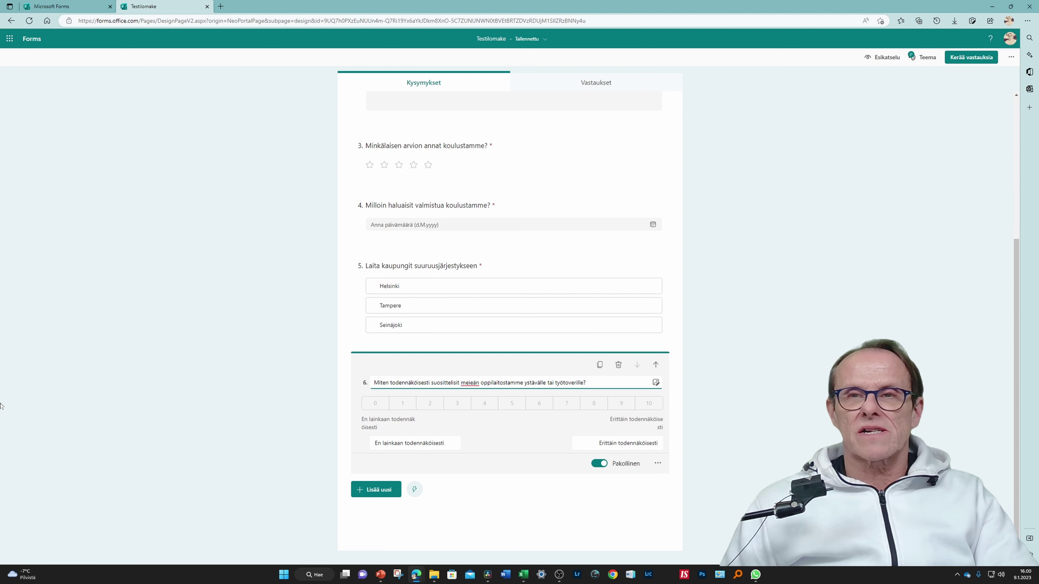
- Preview the form, try the scores 2, 7 and 8 in question 6, and return to editing
left_click(884, 57)
scroll(756, 230, "down", 4)
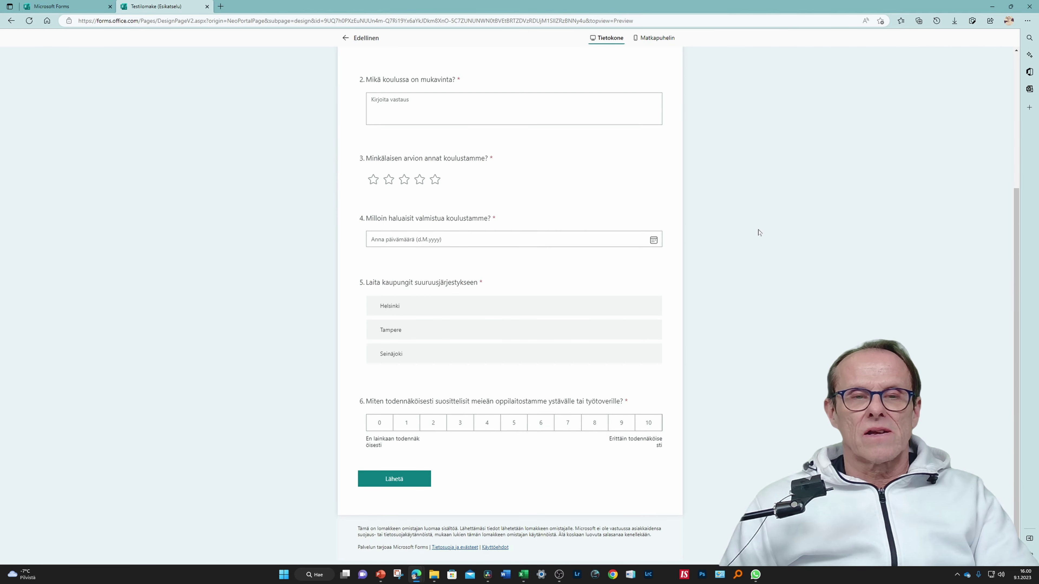
left_click(433, 428)
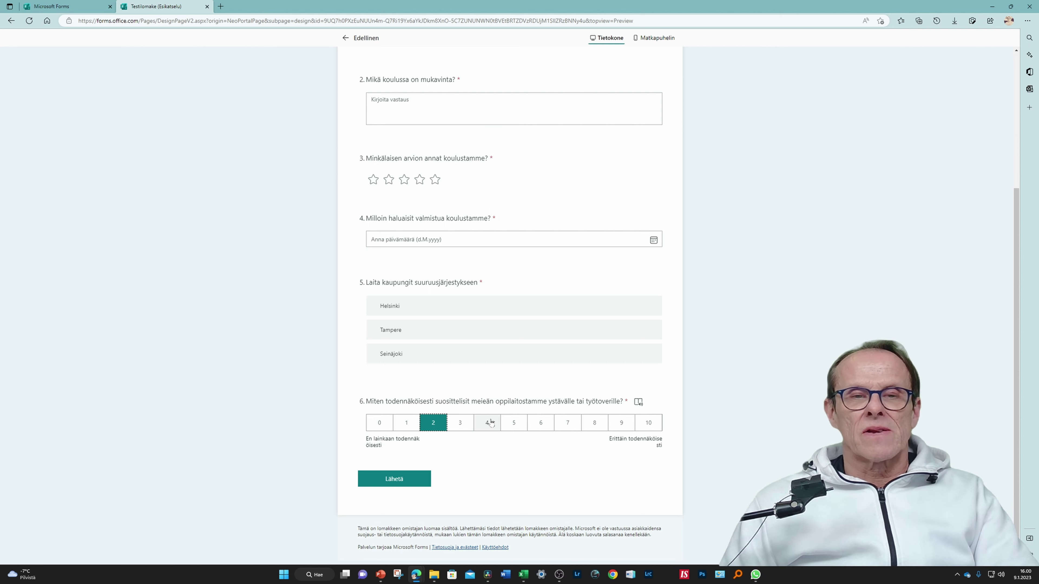
left_click(569, 429)
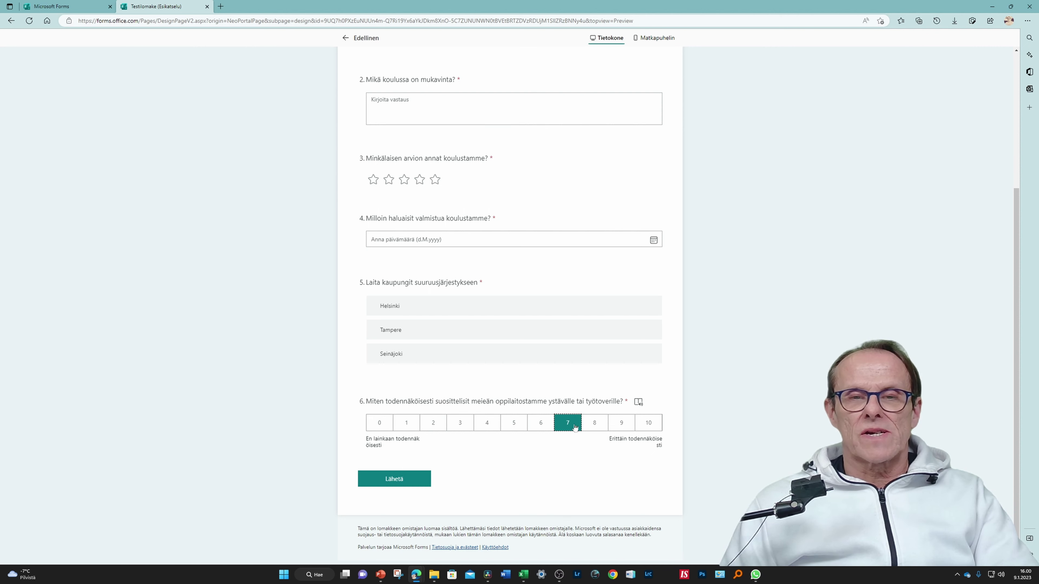
left_click(597, 430)
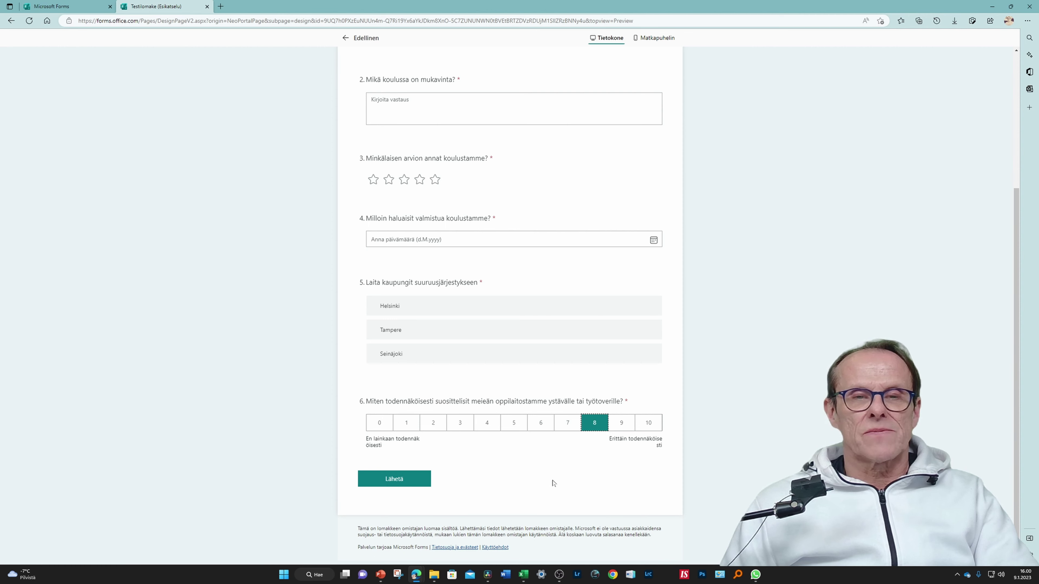
scroll(553, 483, "up", 4)
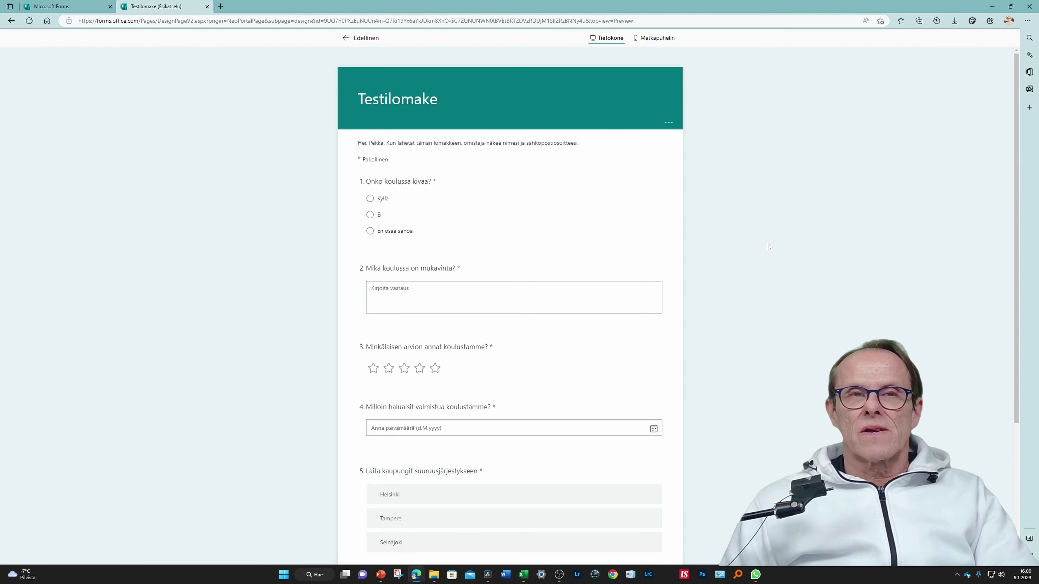
left_click(367, 39)
- Examine the additional question types, including the Likert scale preview, and review the questions already in the form
scroll(665, 310, "down", 3)
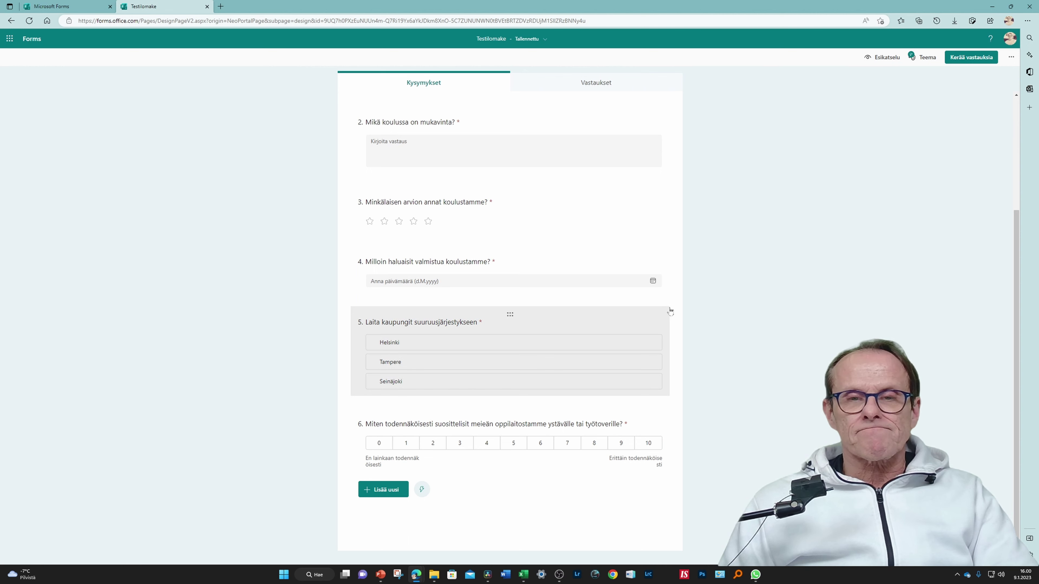
left_click(391, 490)
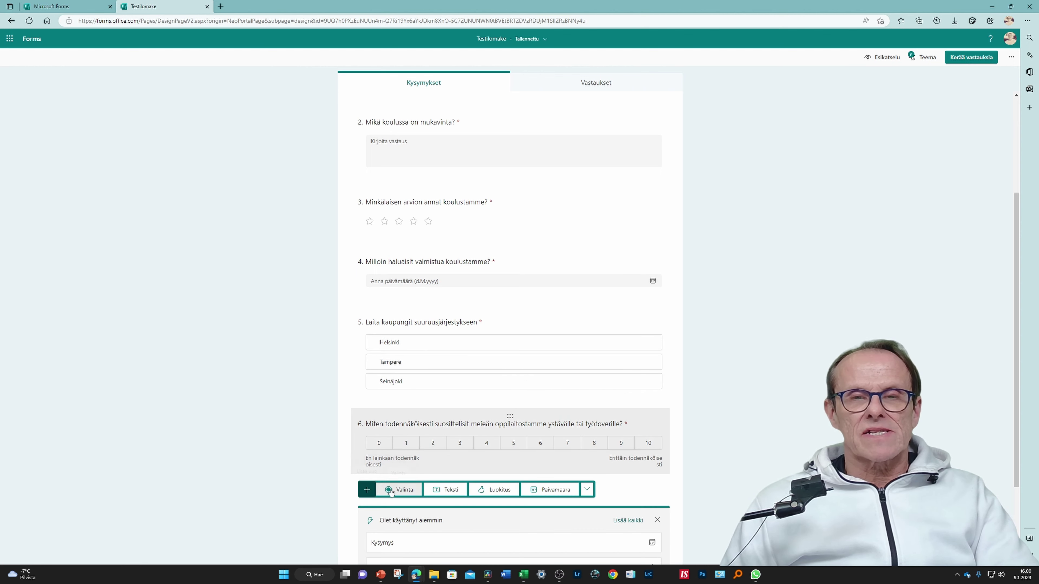
left_click(586, 490)
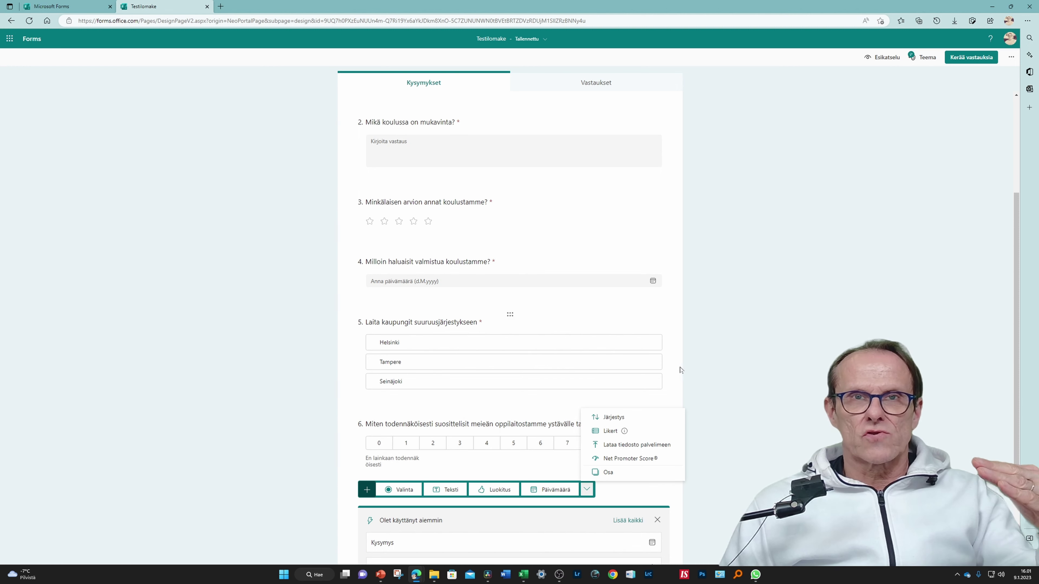
mouse_move(625, 430)
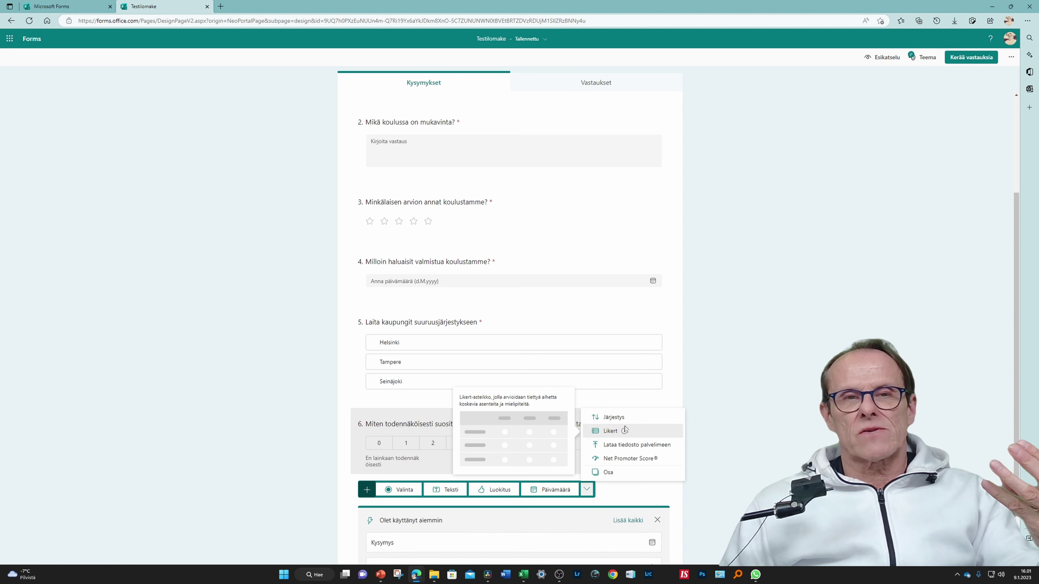
scroll(724, 434, "down", 3)
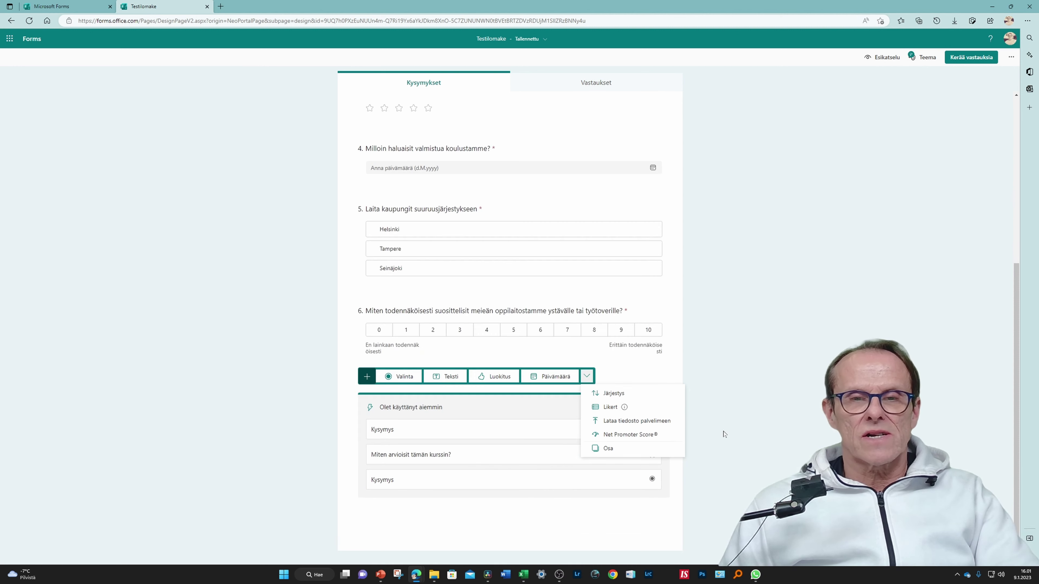
left_click(758, 365)
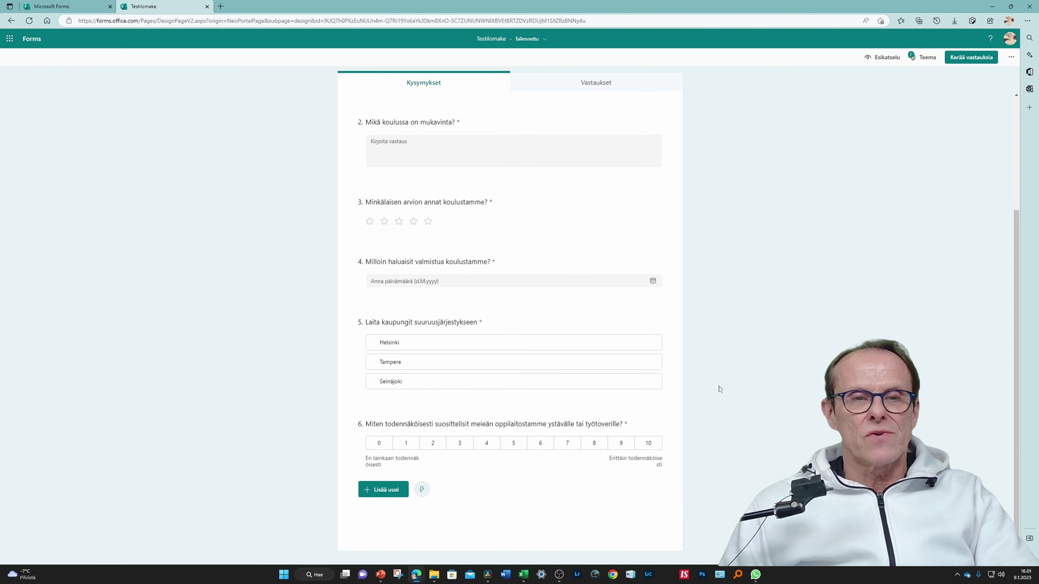
scroll(720, 390, "up", 4)
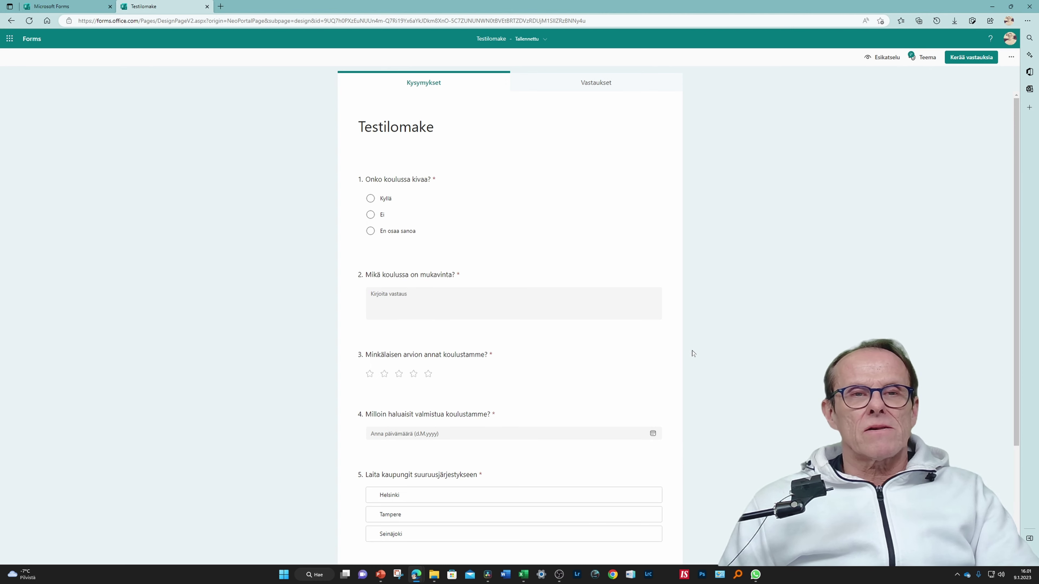
scroll(651, 176, "down", 4)
scroll(654, 184, "up", 4)
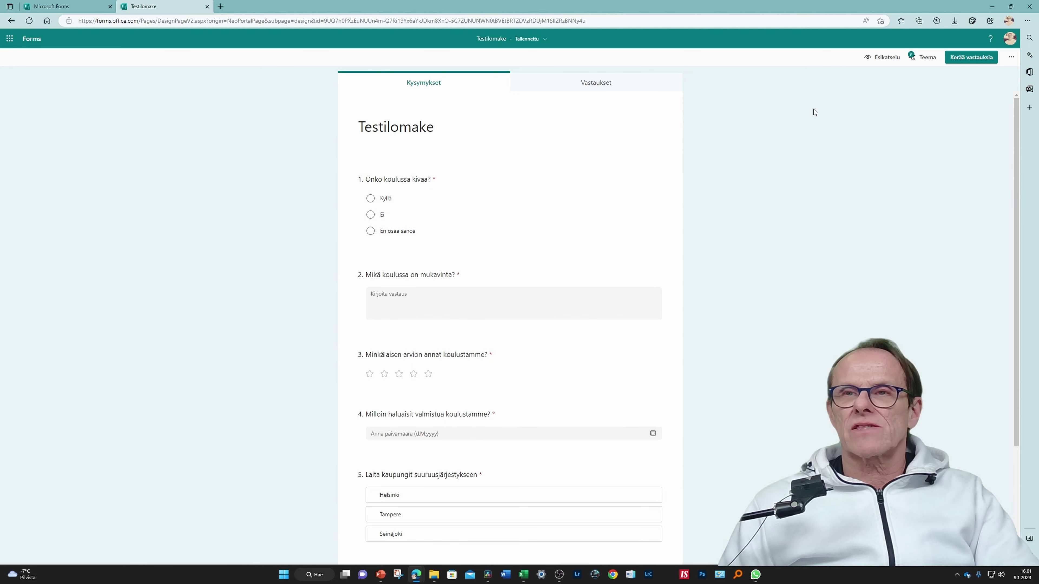
- Set the form to accept responses only from people in the organisation, with one response per person
left_click(1011, 58)
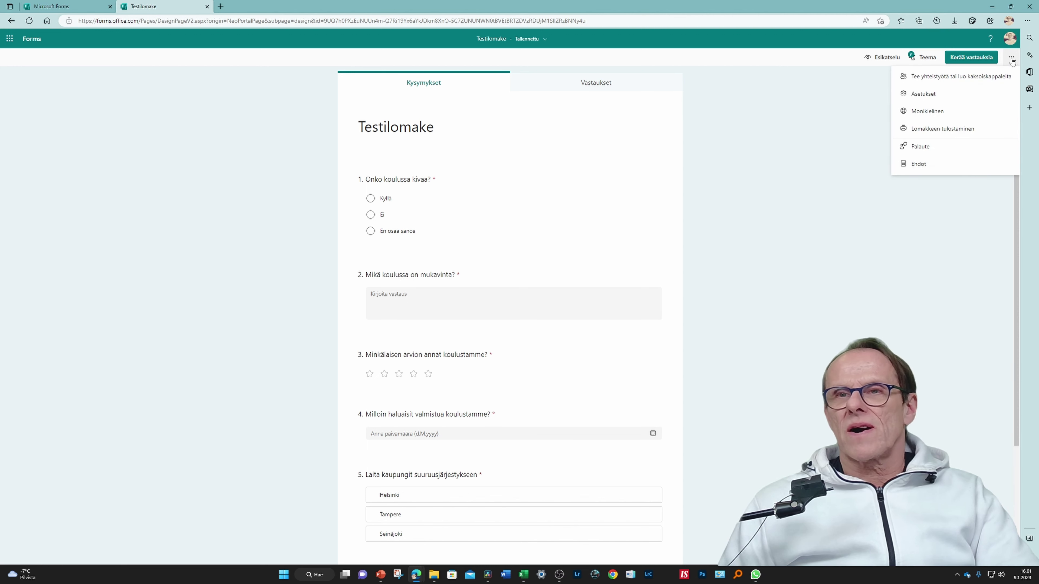
left_click(944, 96)
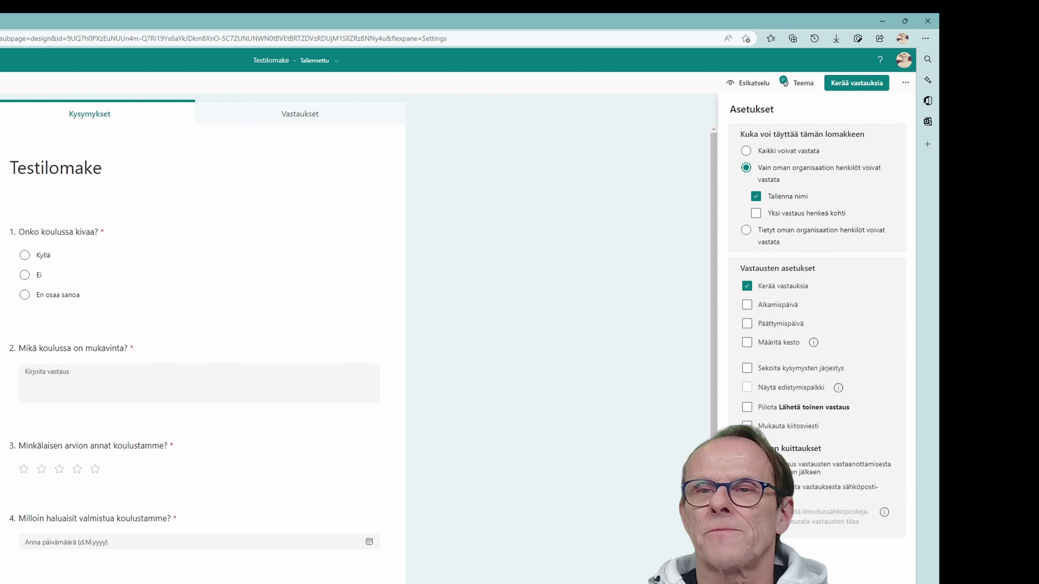
left_click(746, 231)
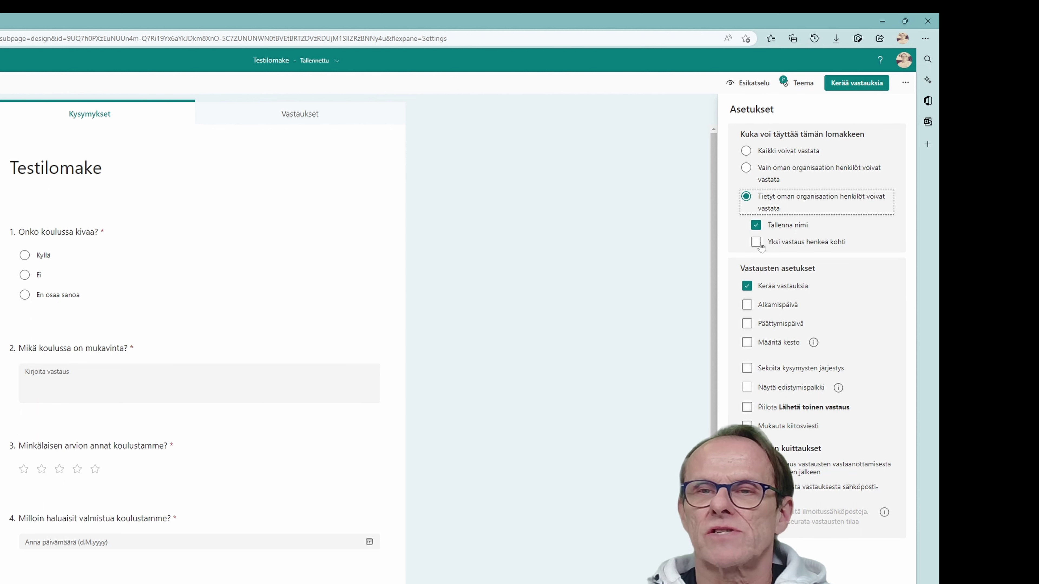
left_click(747, 168)
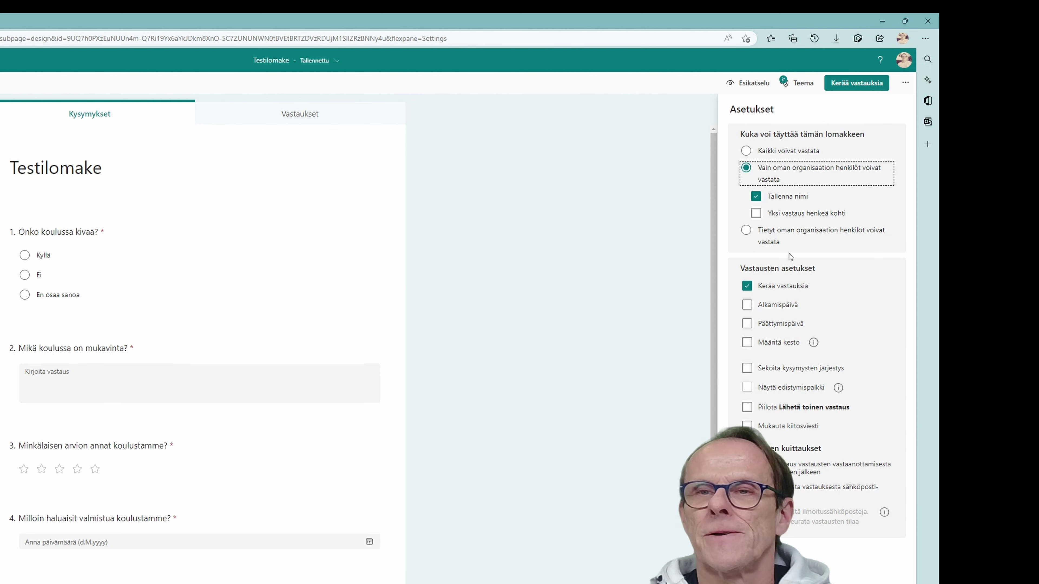
left_click(756, 214)
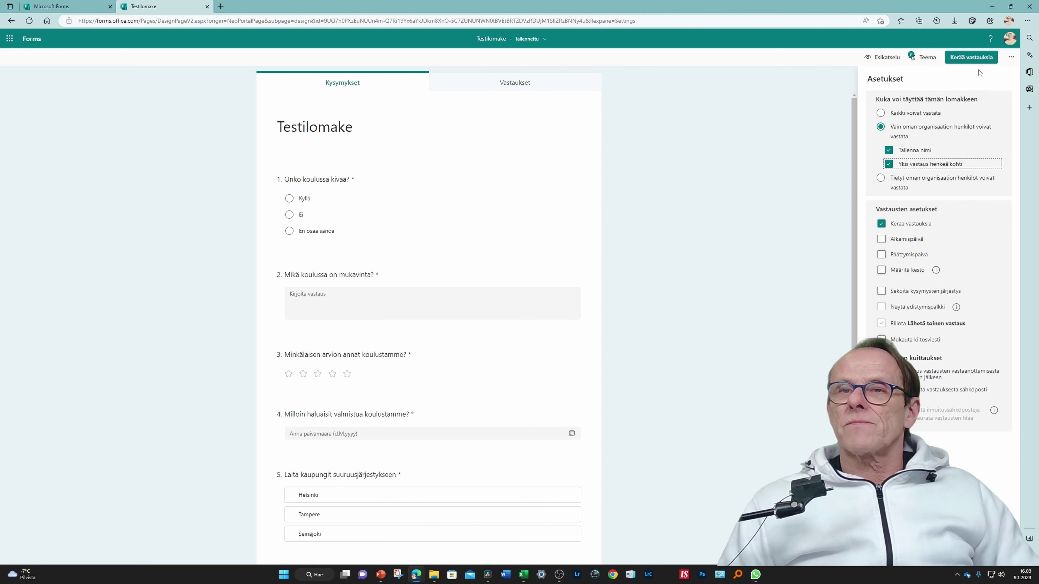
- Copy the form's response link from the response collection options and enable the shortened URL
left_click(965, 58)
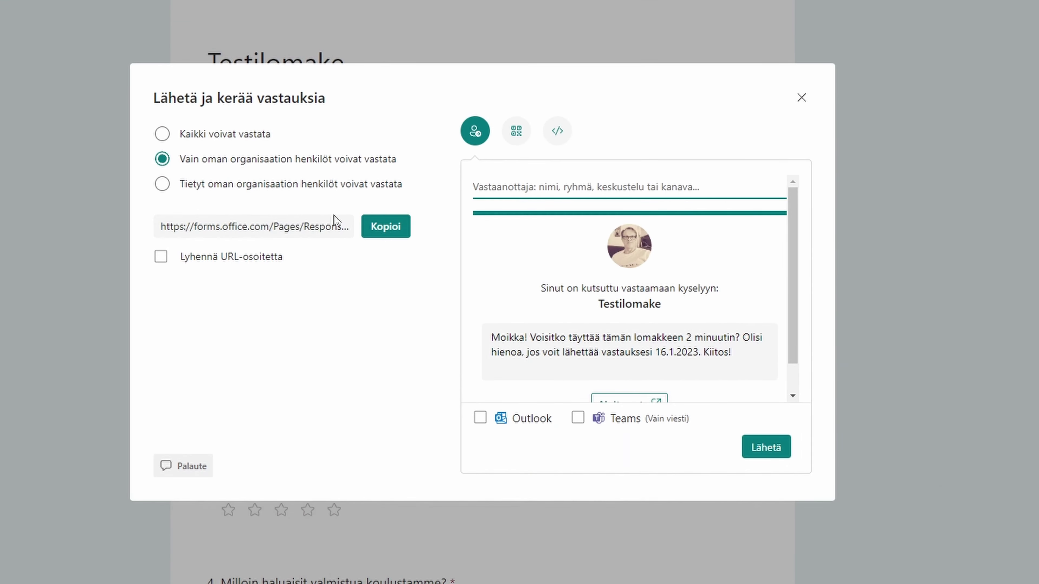
left_click(333, 221)
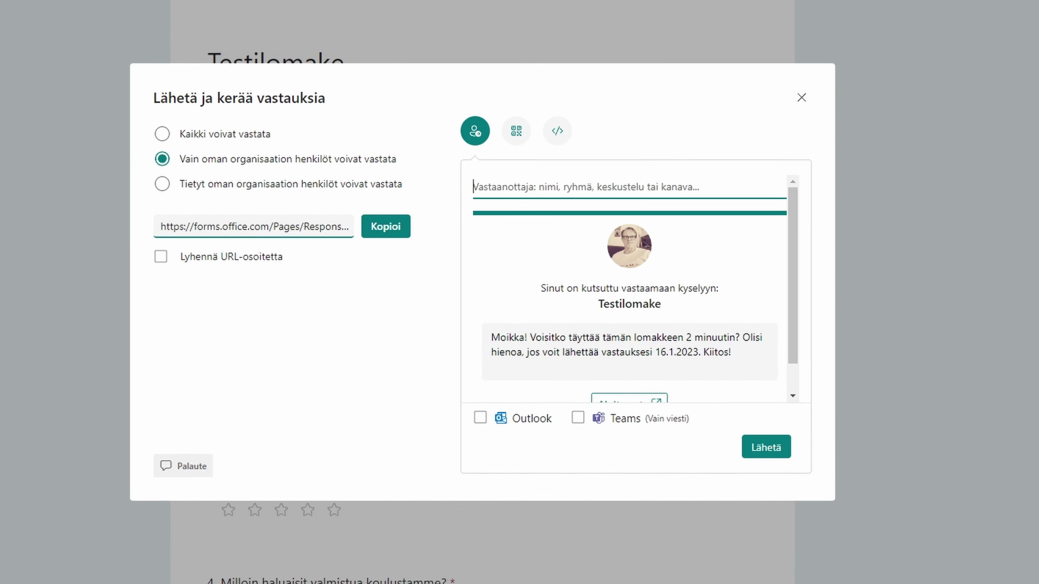
left_click(374, 229)
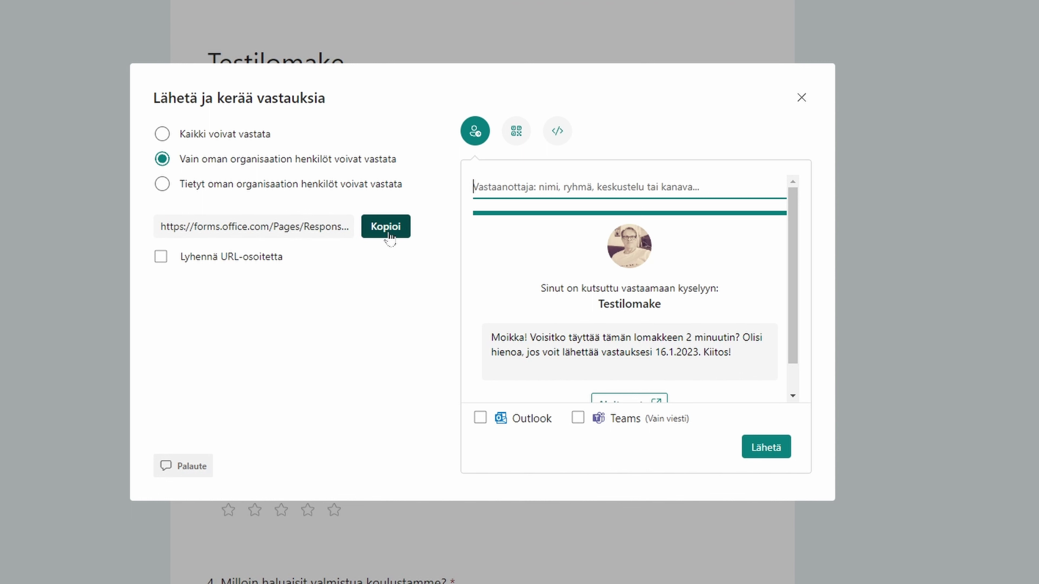
left_click(161, 261)
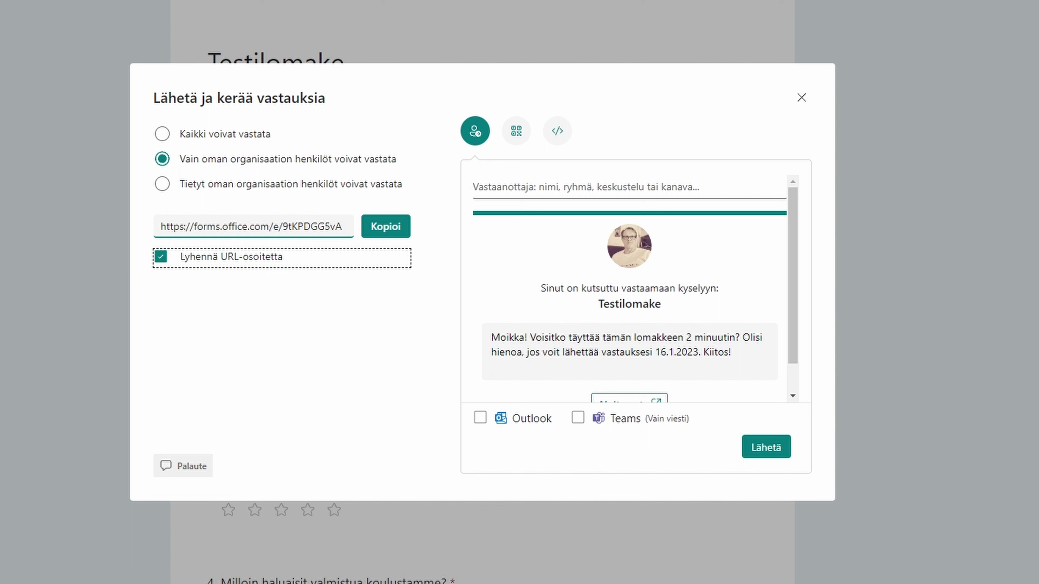
left_click(162, 257)
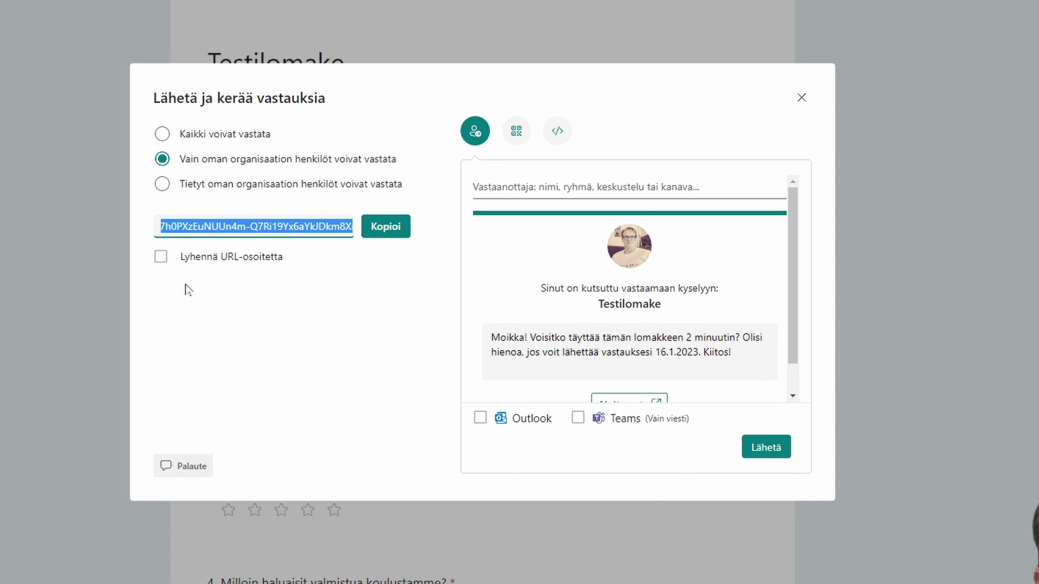
left_click(162, 261)
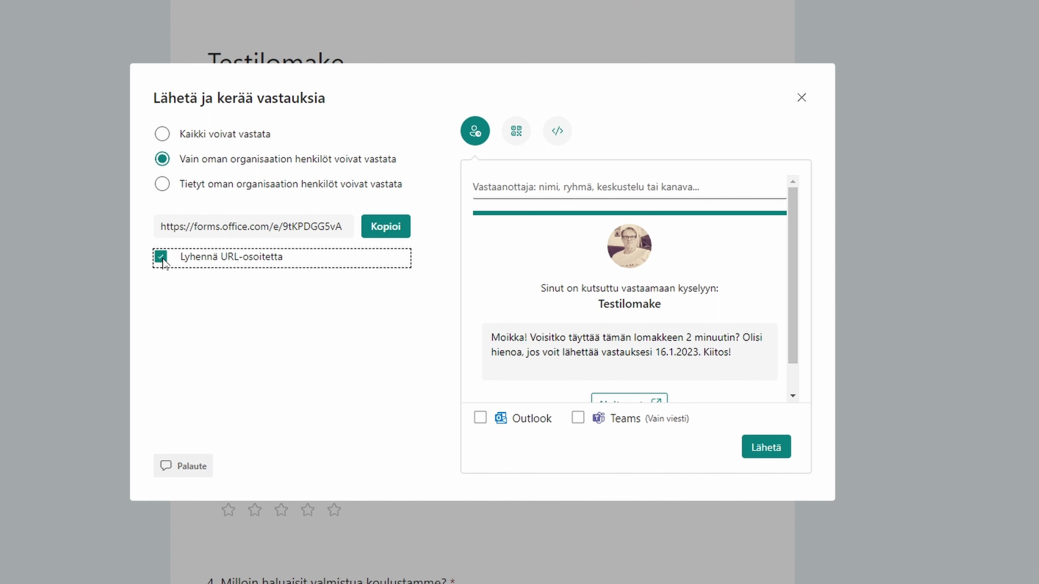
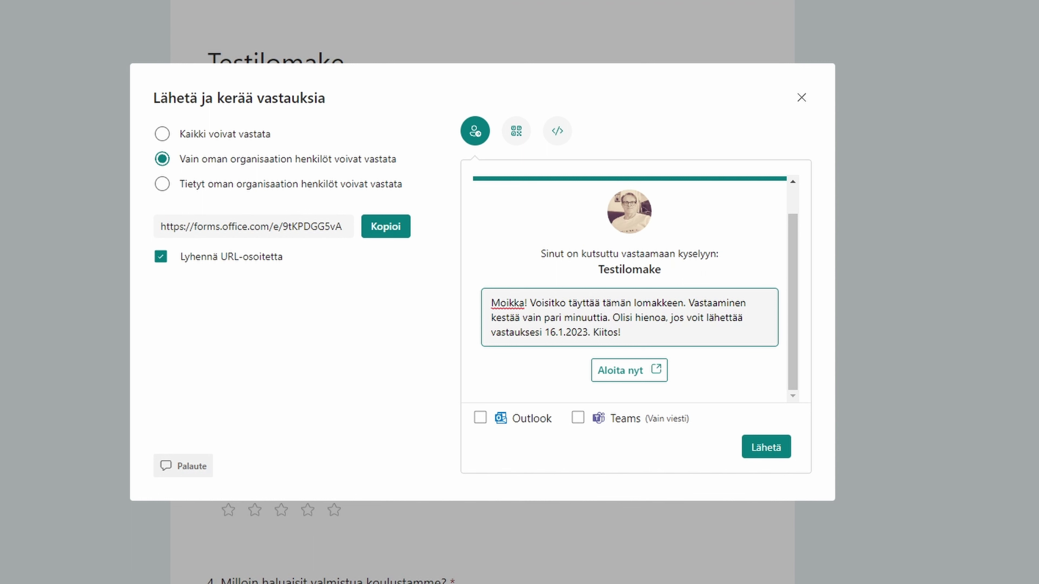
- Leave the invitation message, try searching for a recipient by name, and clear the recipient field
left_click(536, 377)
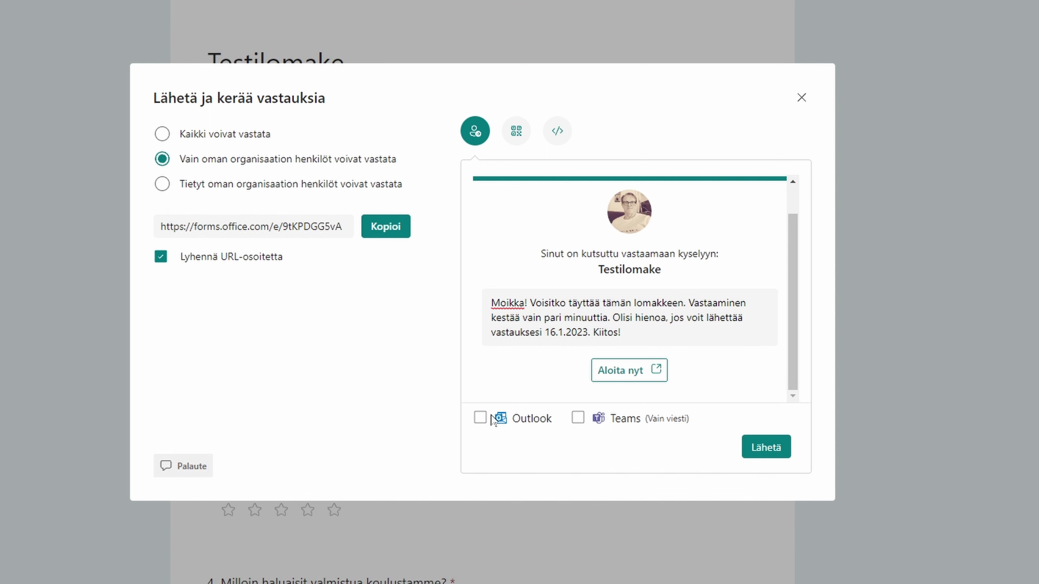
scroll(632, 226, "up", 1)
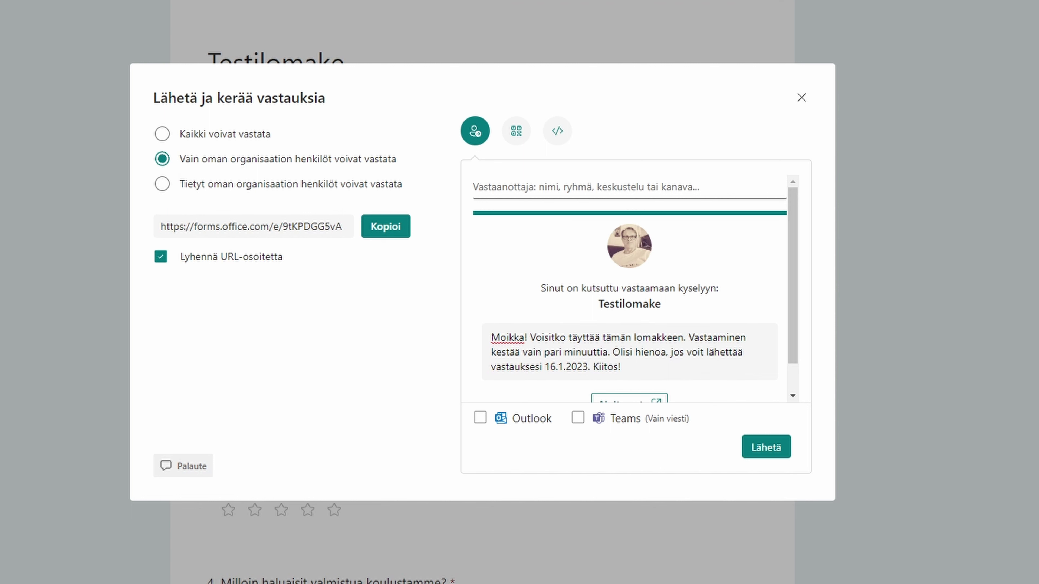
left_click(474, 187)
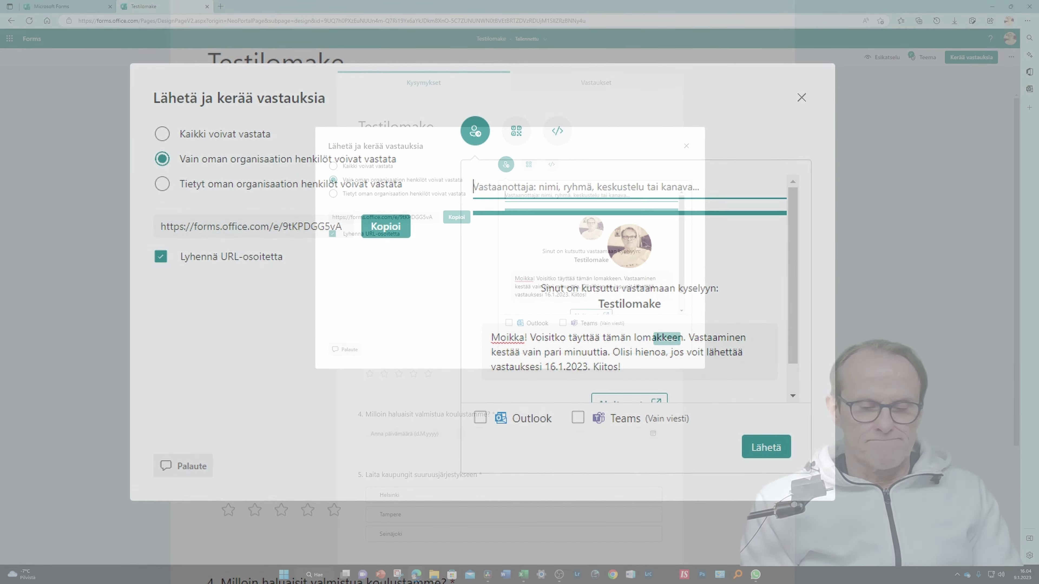
type("mik")
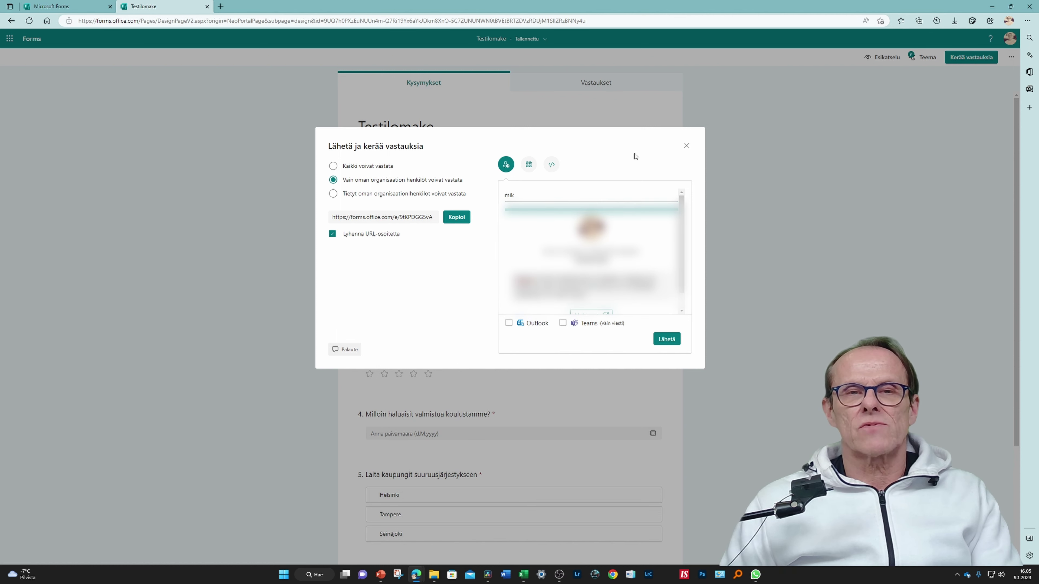
double_click(504, 200)
key("BackSpace")
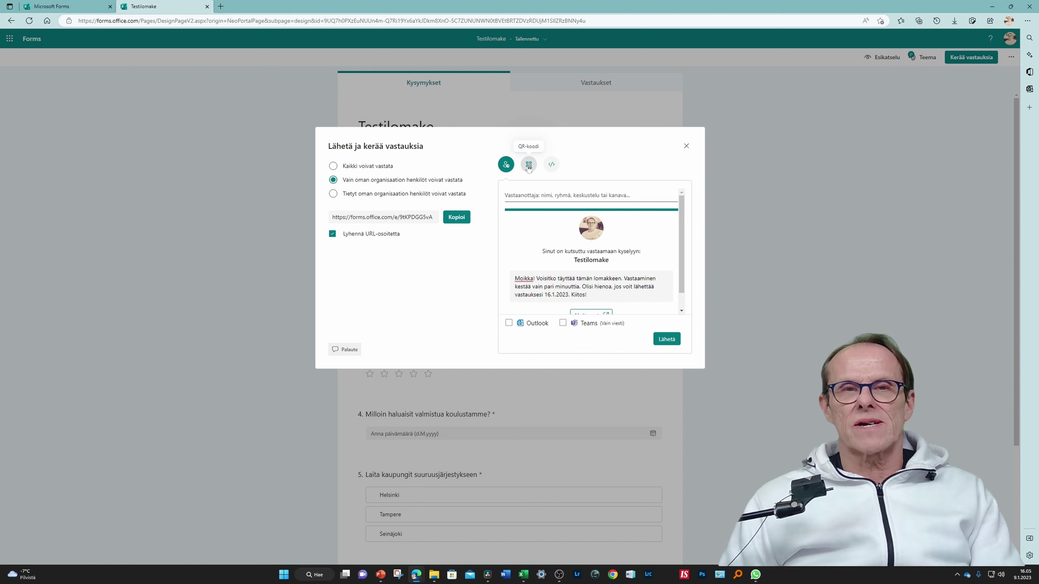
- Examine the QR code and website embed code sharing options, and return to the invitation
left_click(528, 165)
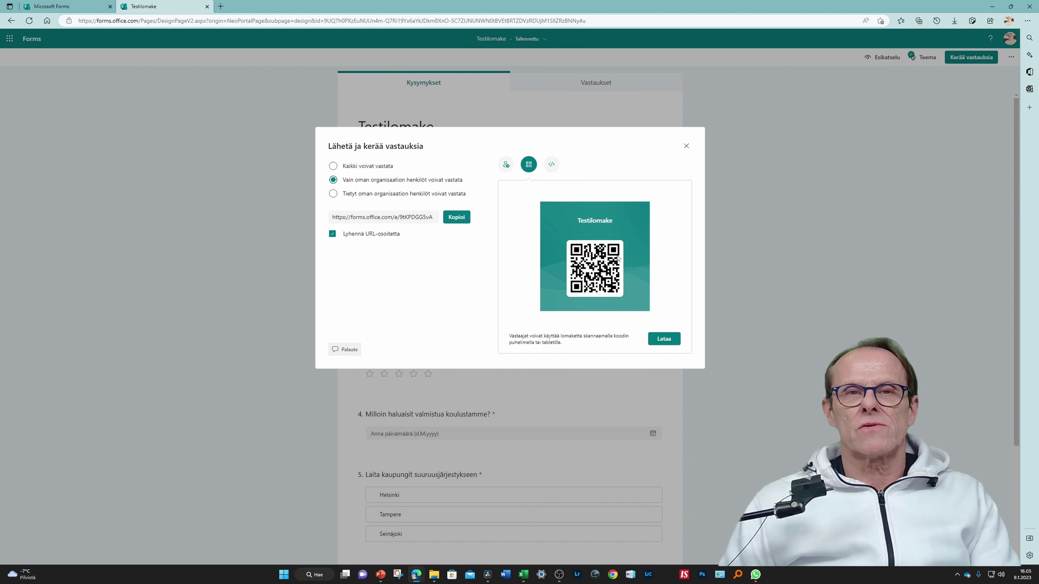
left_click(552, 165)
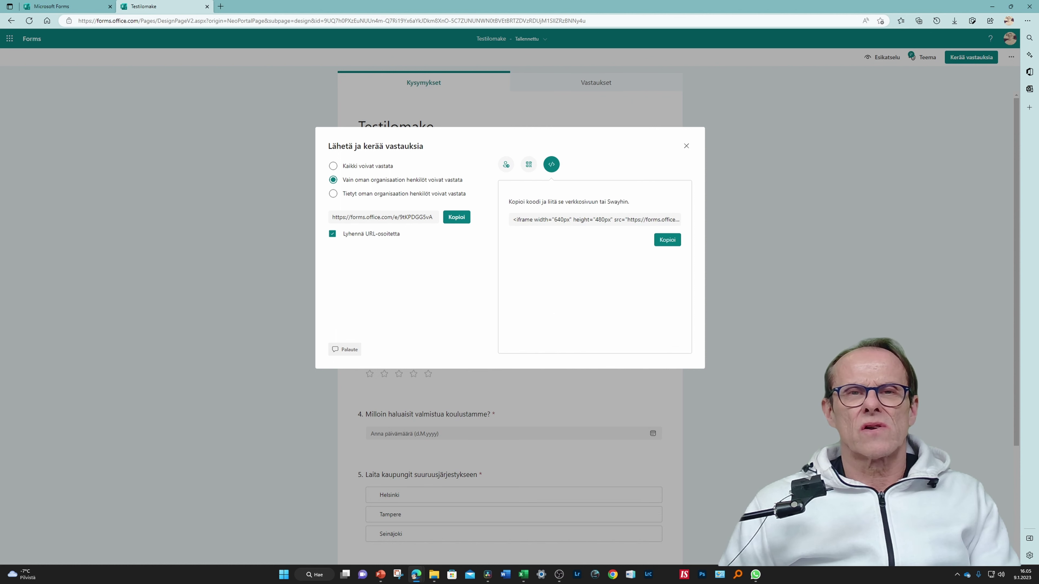
left_click(528, 165)
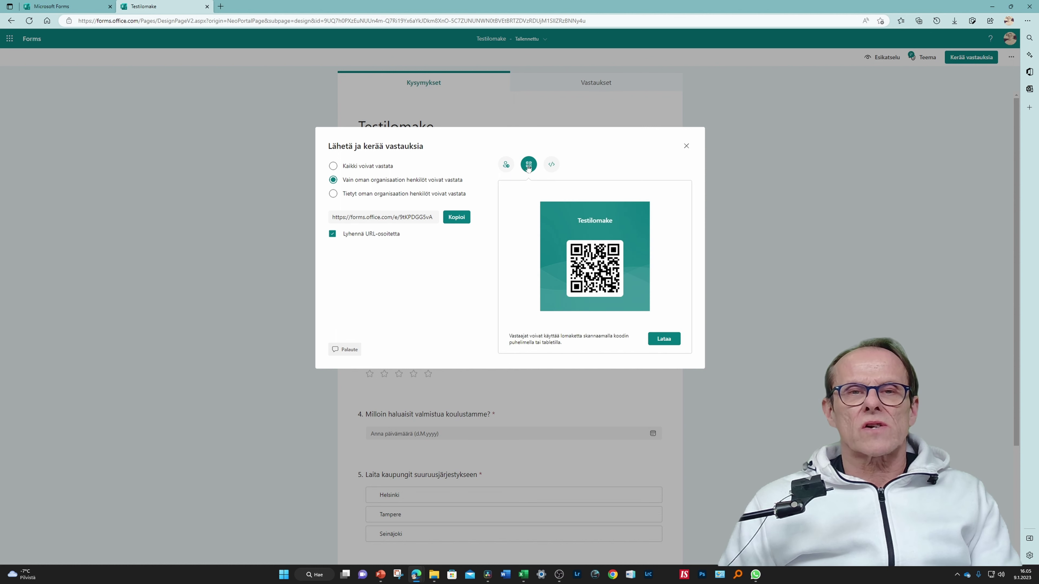
left_click(506, 165)
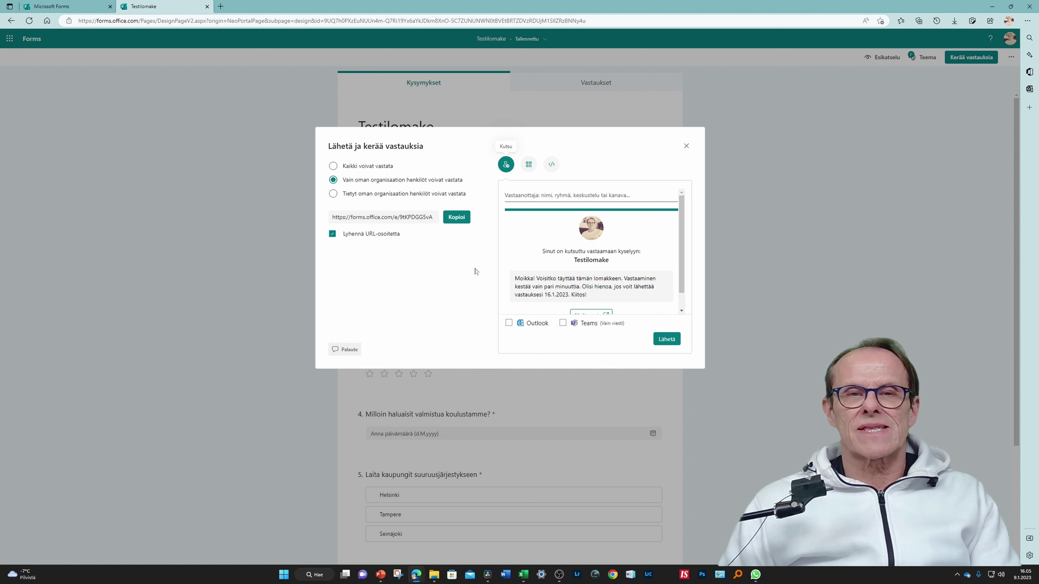
scroll(552, 259, "down", 1)
scroll(590, 218, "up", 1)
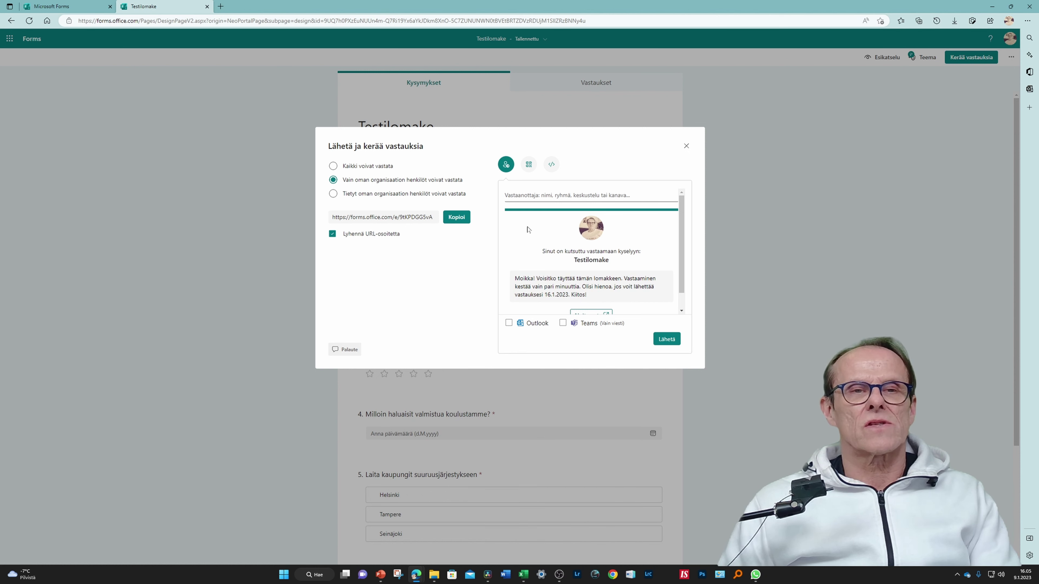
- Copy the shortened form link and close the sharing dialog
left_click(452, 222)
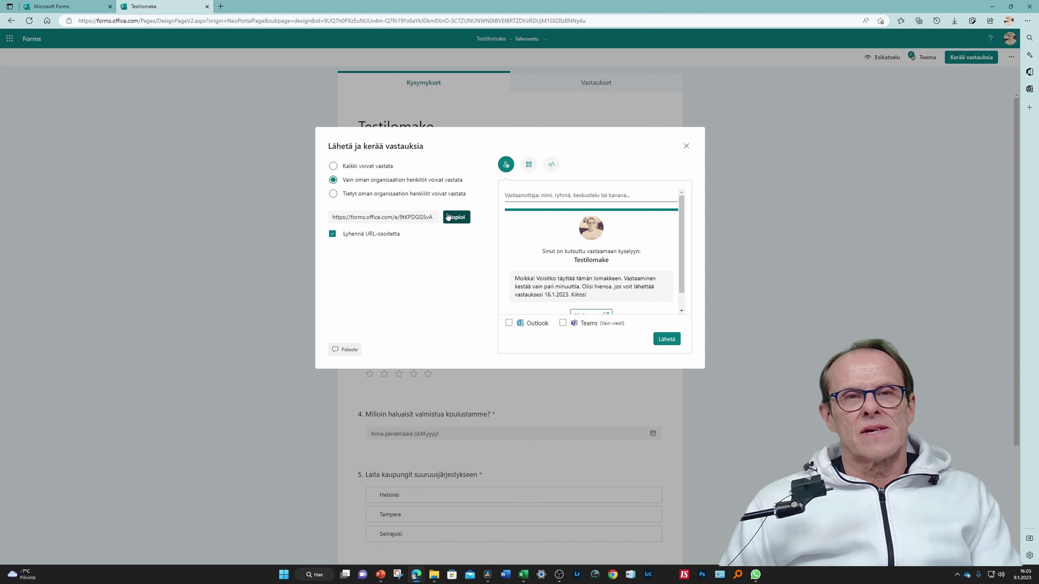
left_click(450, 224)
left_click(449, 216)
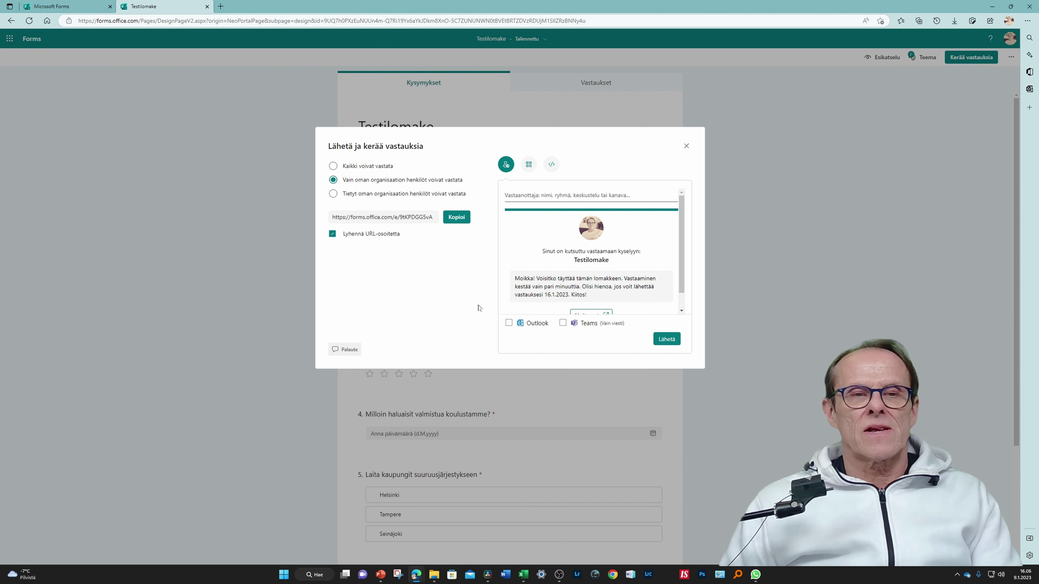
left_click(687, 147)
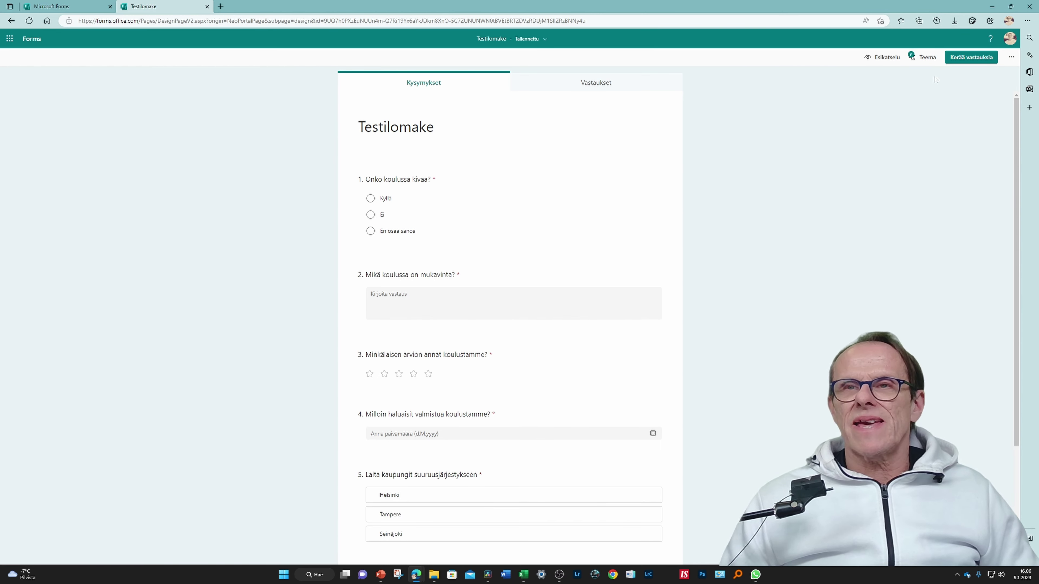
- View the available form themes and open the preview of Testilomake
left_click(926, 61)
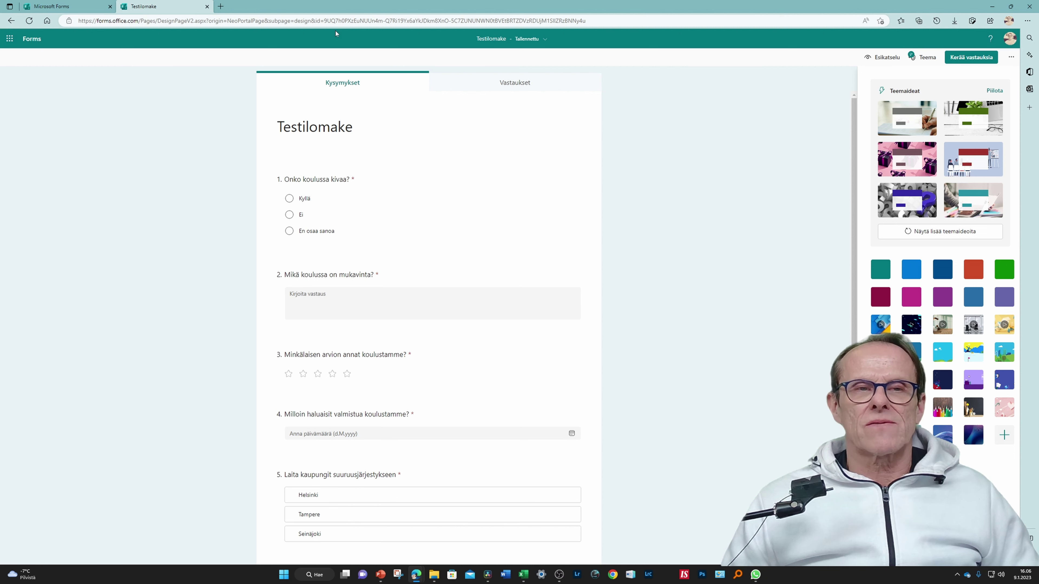
left_click(893, 61)
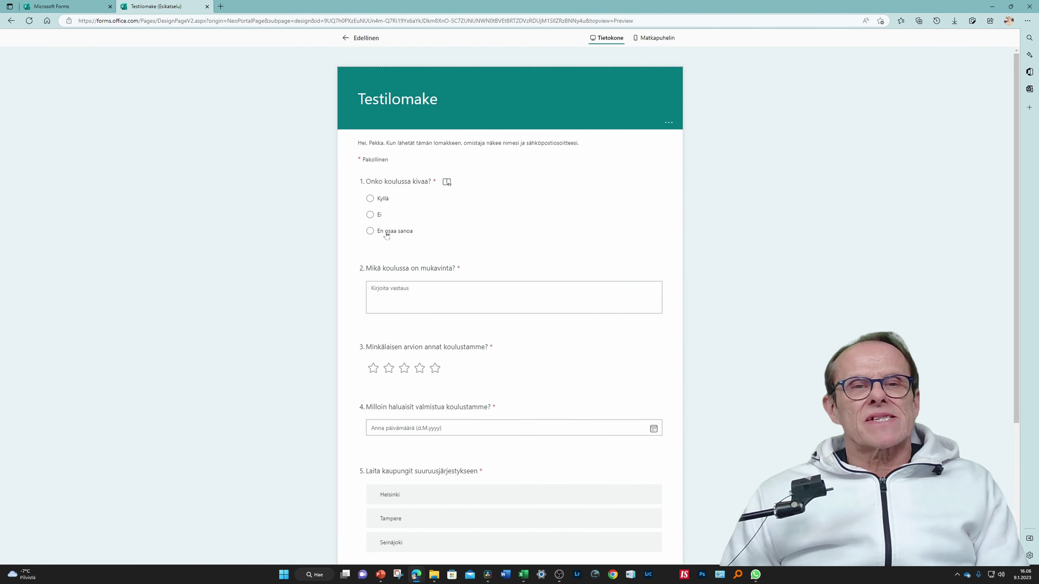
- Answer question 1 in the preview with Kyllä and question 2 with "Kaikki on siellä kivaa!"
left_click(370, 199)
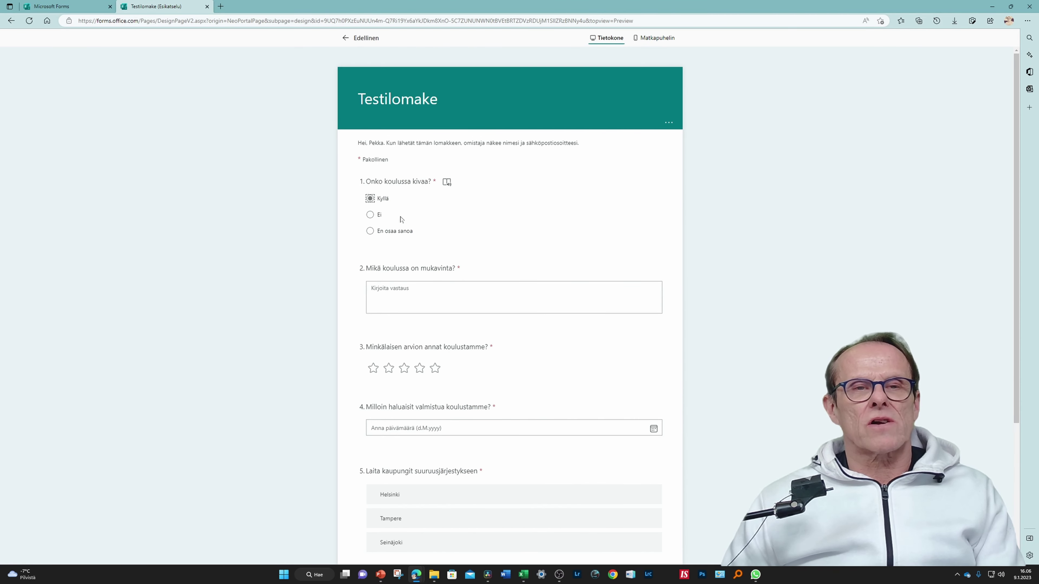
left_click(373, 288)
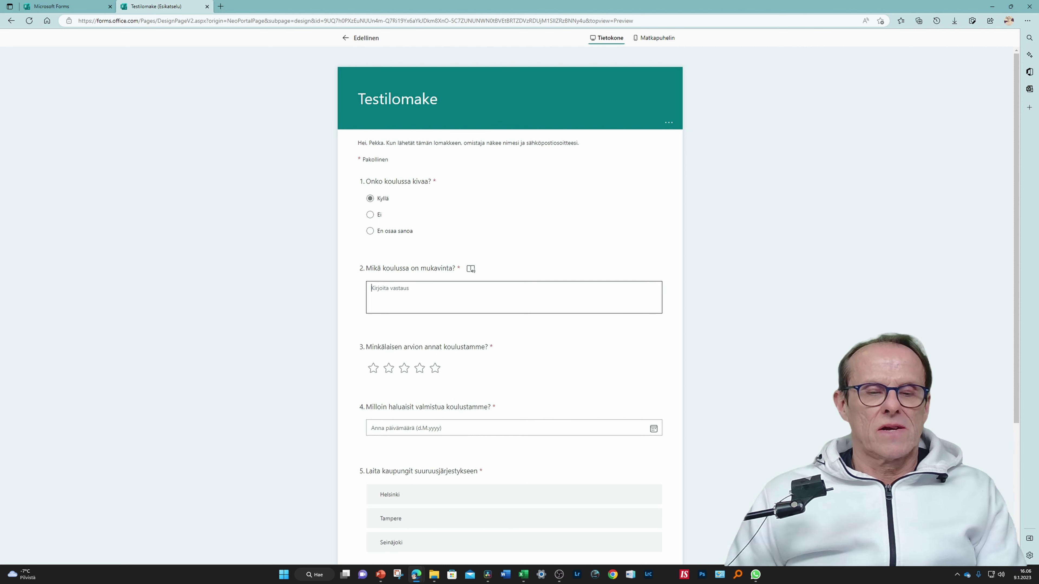
type("Kaikki o")
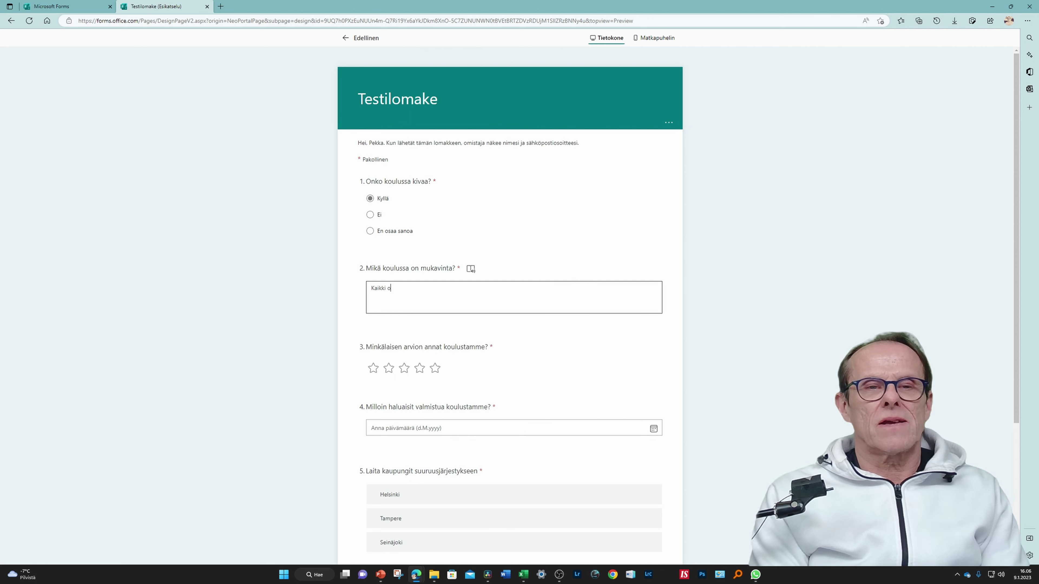
type("n siellä kivaa!")
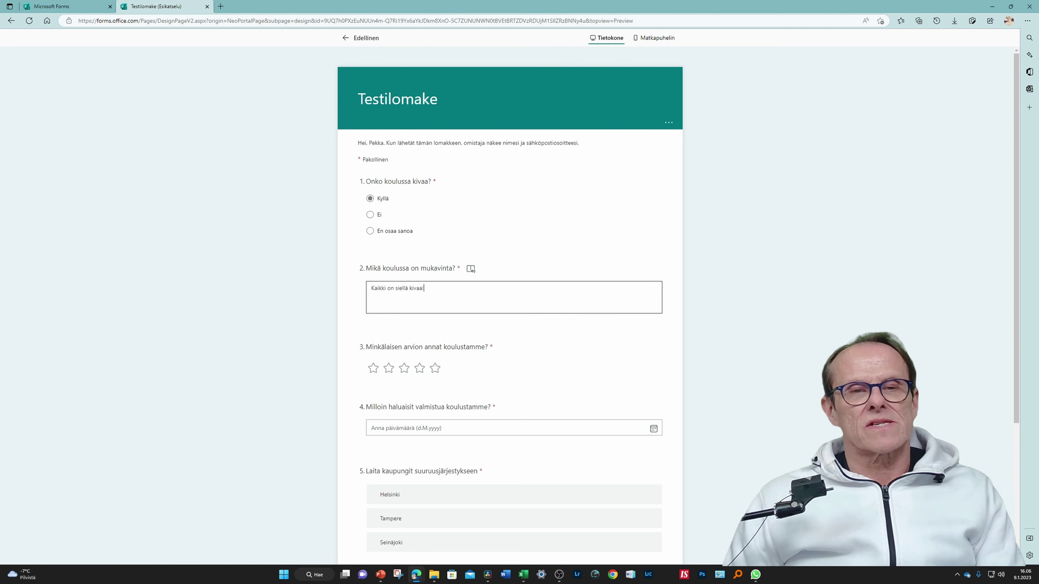
- Give the school a five-star rating and set the desired graduation date to 24.2.2023
left_click(435, 368)
scroll(472, 369, "down", 3)
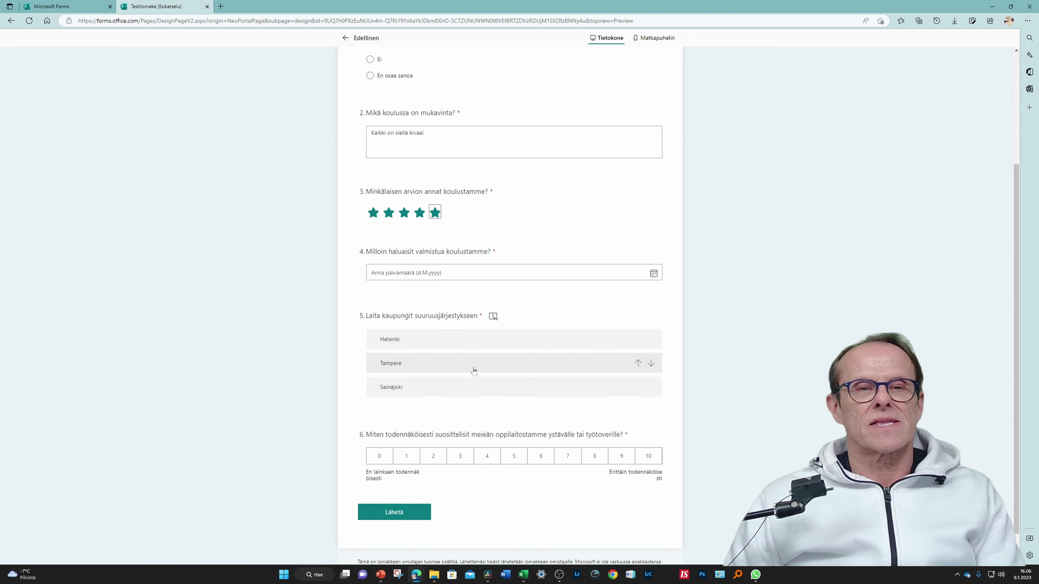
left_click(490, 272)
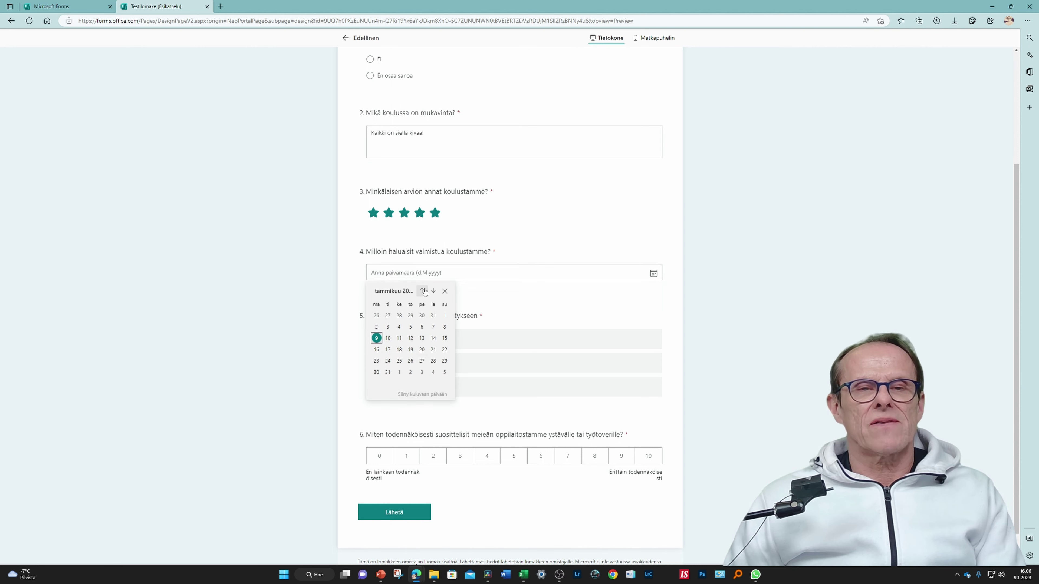
left_click(433, 291)
left_click(422, 349)
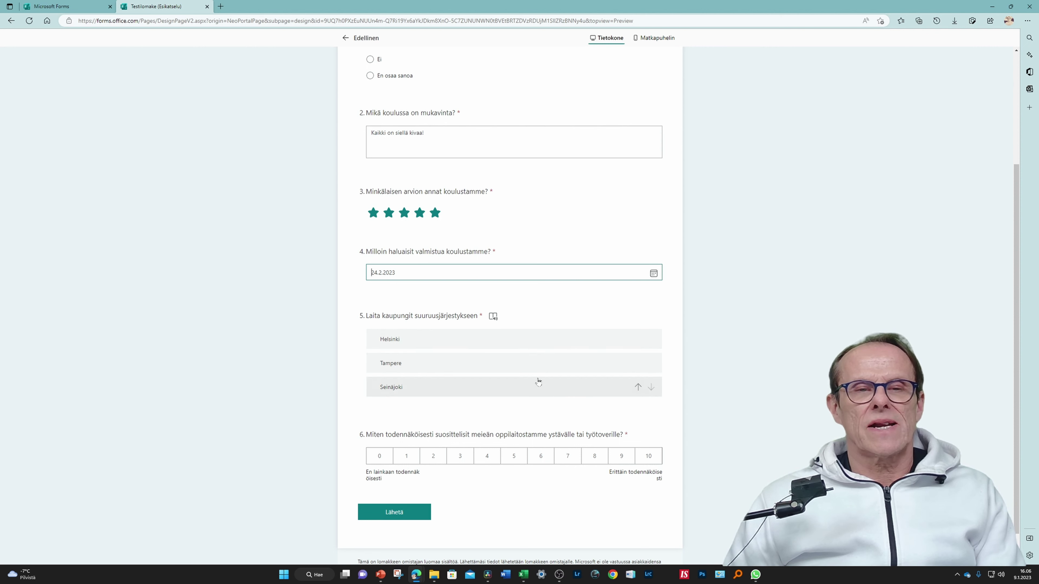
- Rank the cities as Helsinki, Tampere, Seinäjoki and choose 10 for the likelihood of recommending the school
left_click(651, 340)
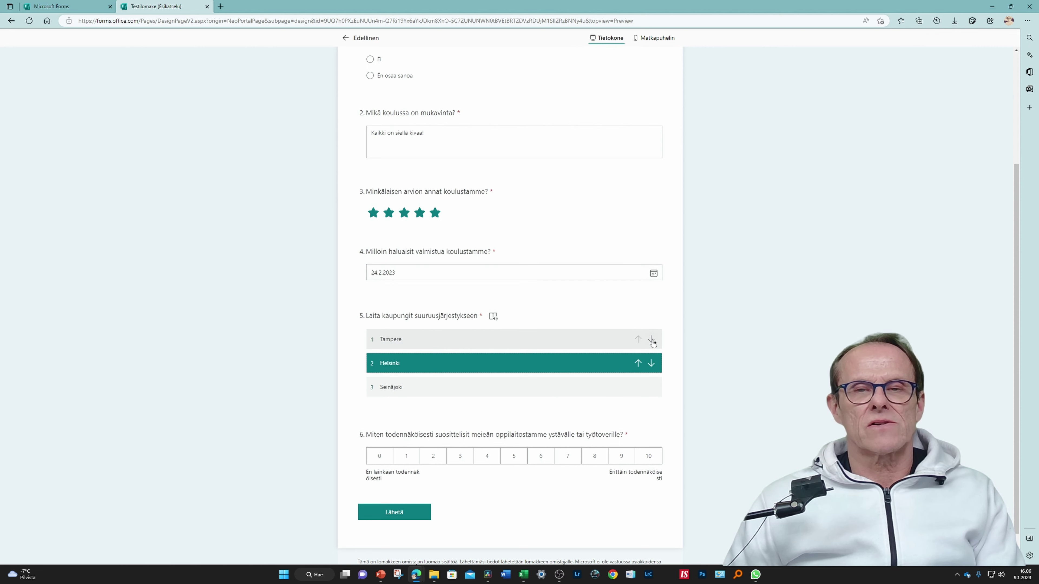
left_click(643, 343)
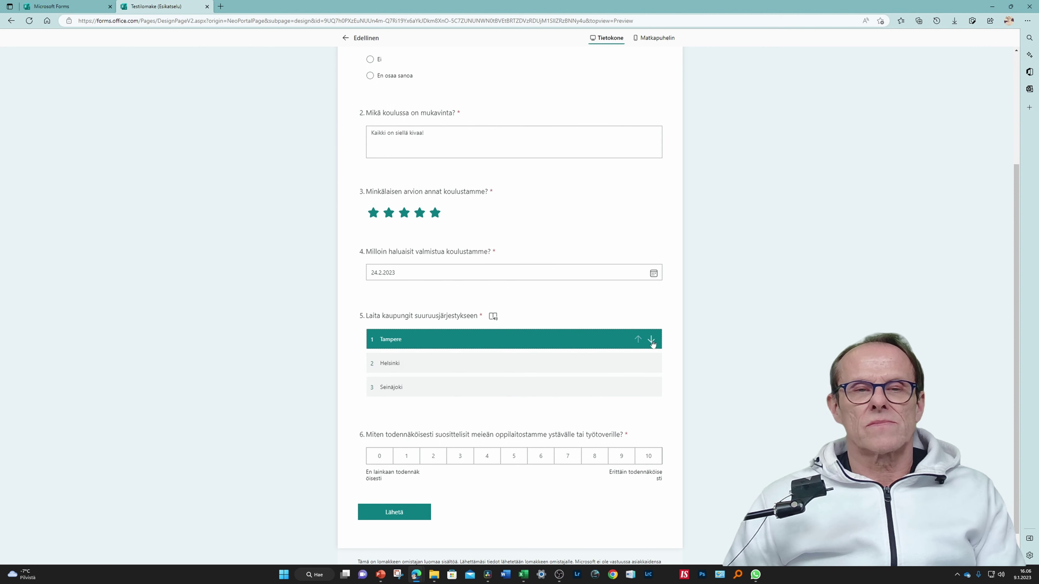
left_click(652, 340)
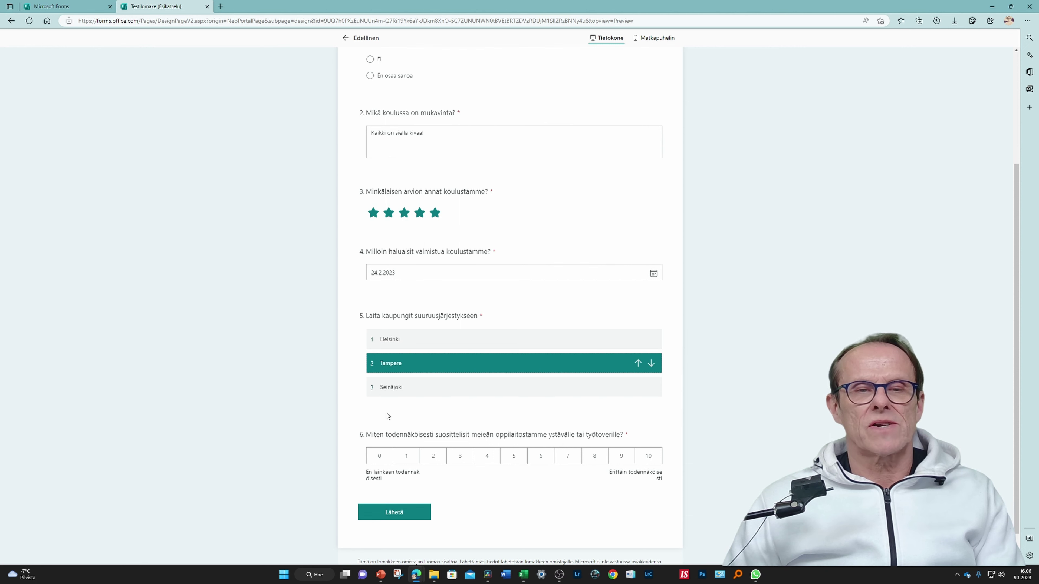
scroll(509, 422, "down", 1)
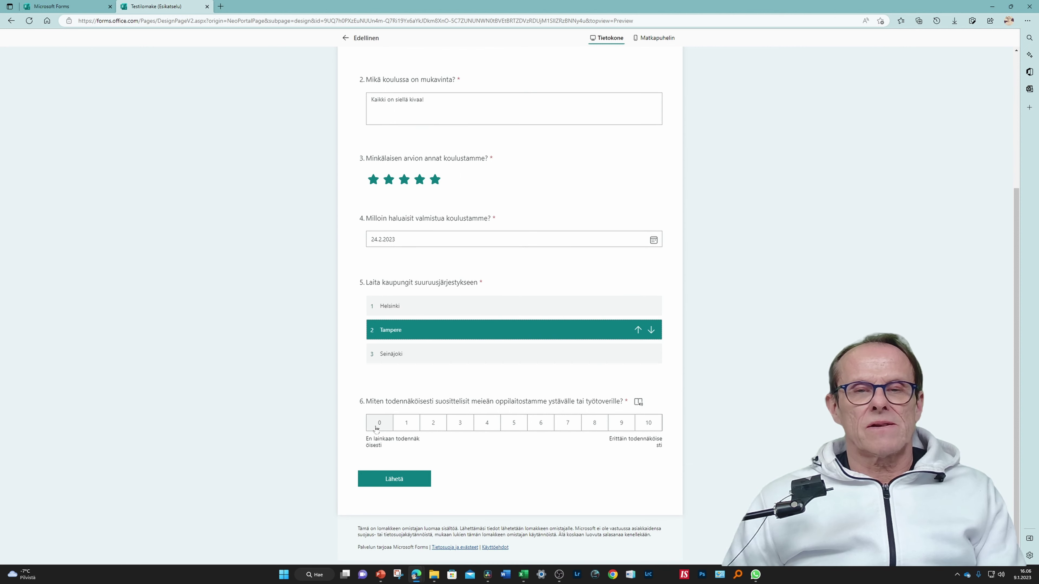
left_click(648, 423)
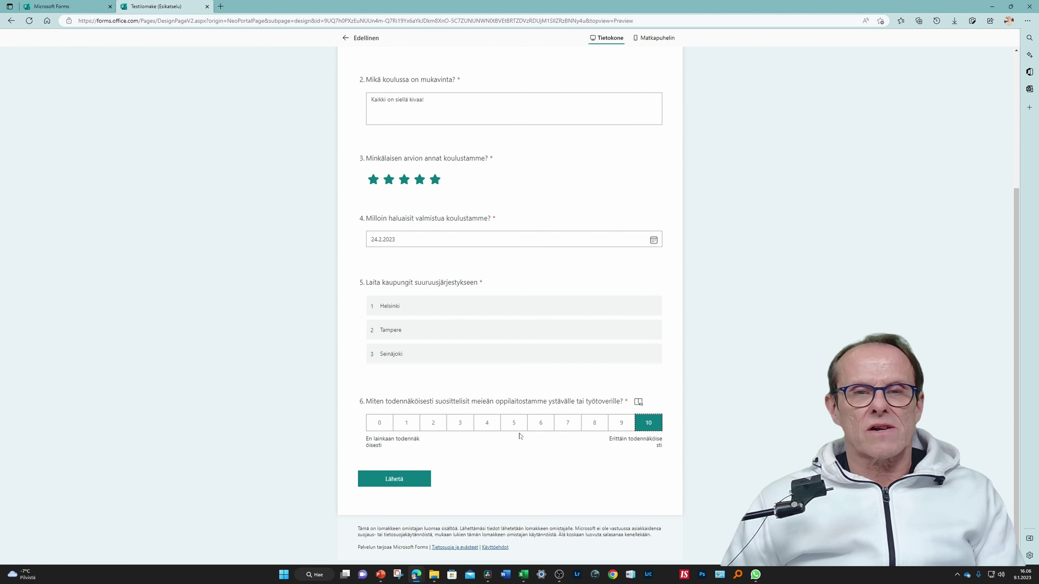
- Review the given answers and examine how the filled form looks in the mobile phone preview
scroll(520, 436, "up", 4)
scroll(518, 437, "down", 4)
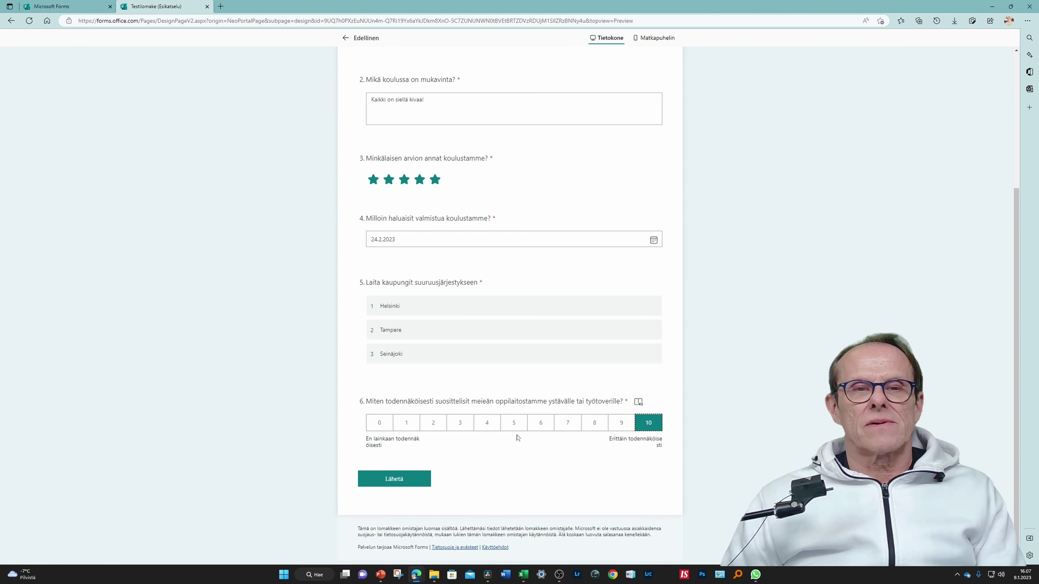
scroll(491, 368, "up", 4)
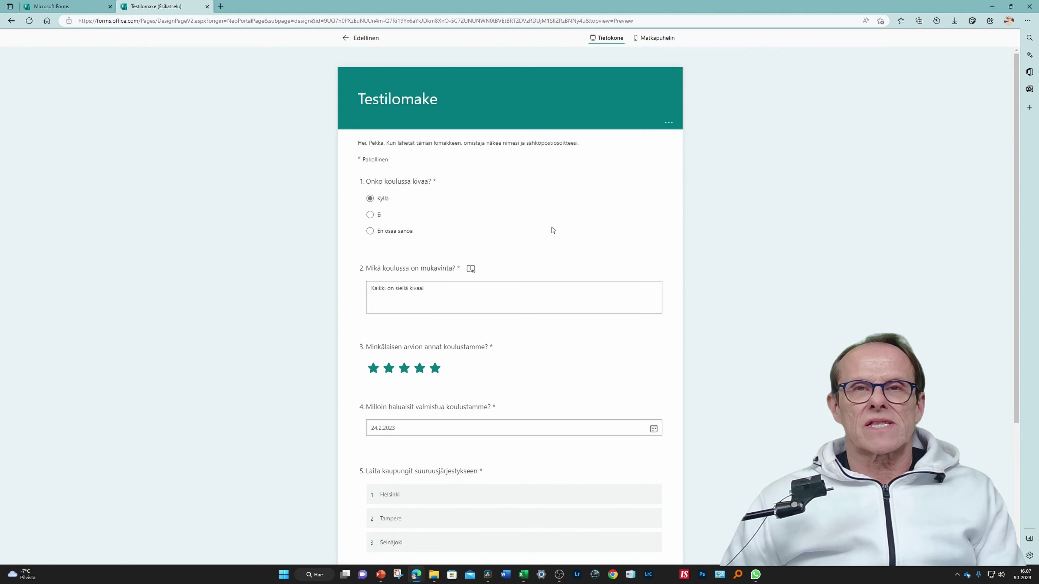
left_click(664, 39)
scroll(515, 204, "down", 5)
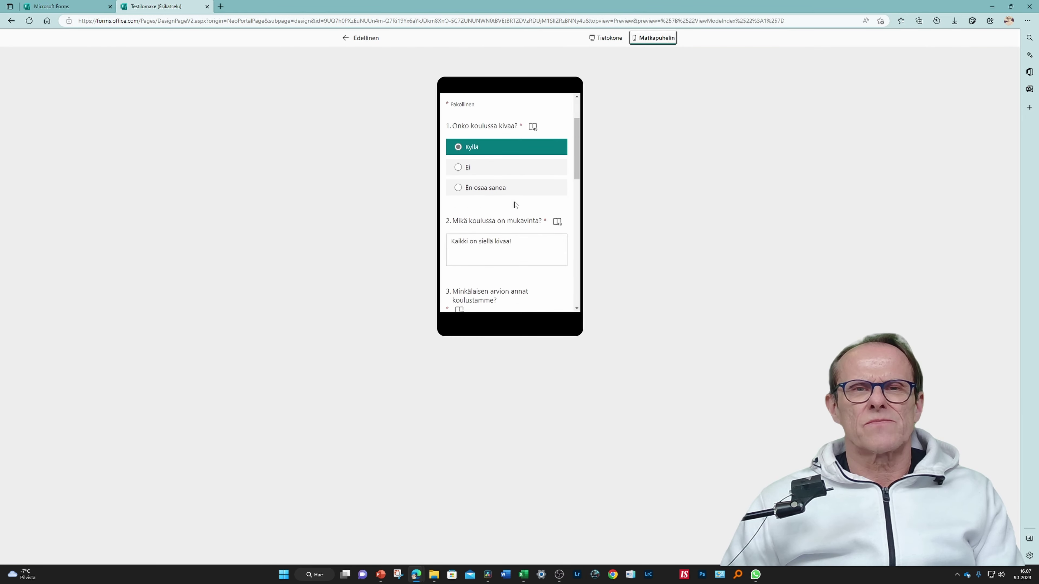
scroll(510, 205, "down", 8)
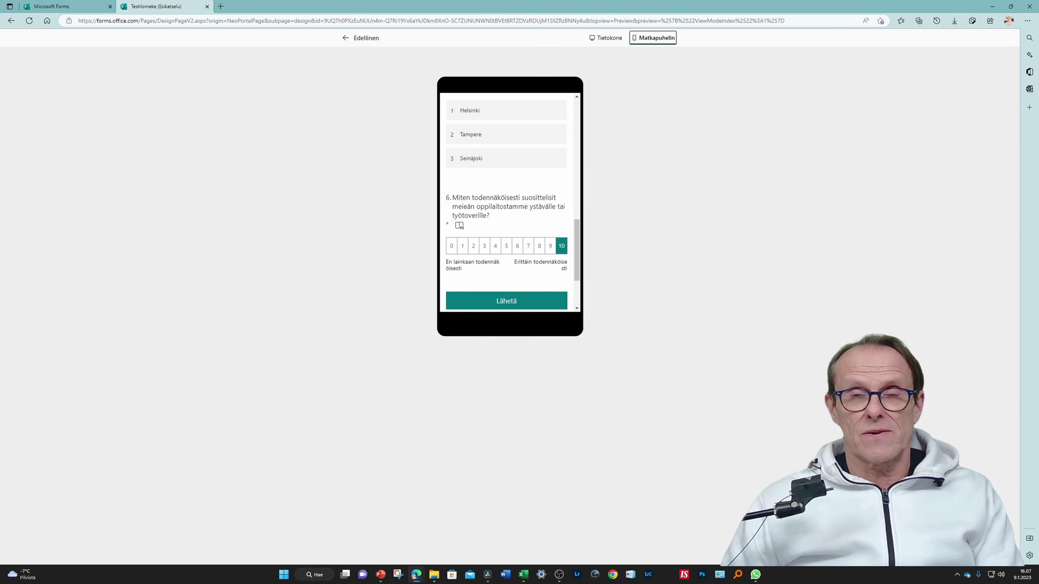
scroll(574, 258, "up", 10)
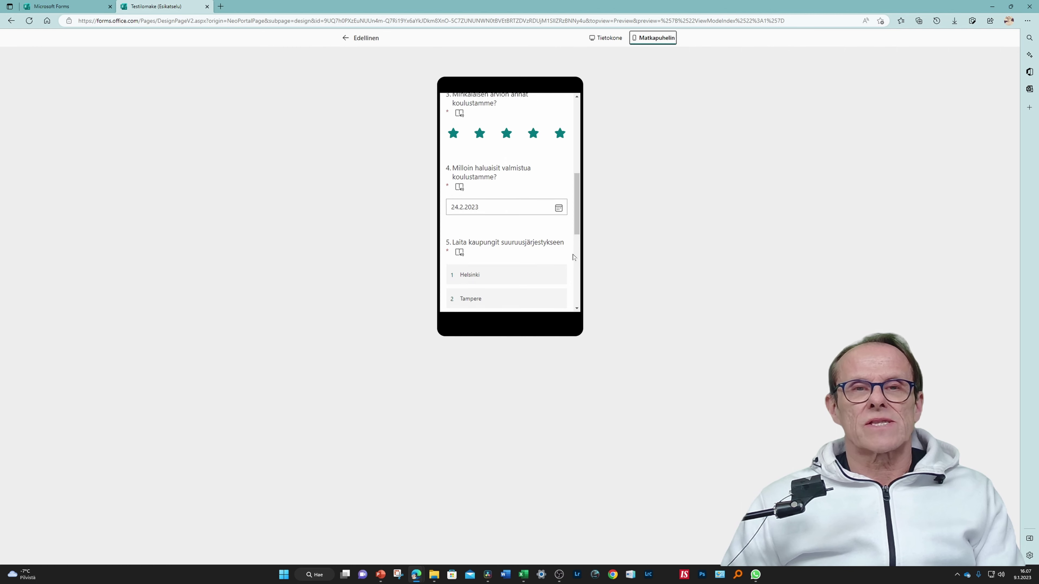
scroll(573, 257, "down", 10)
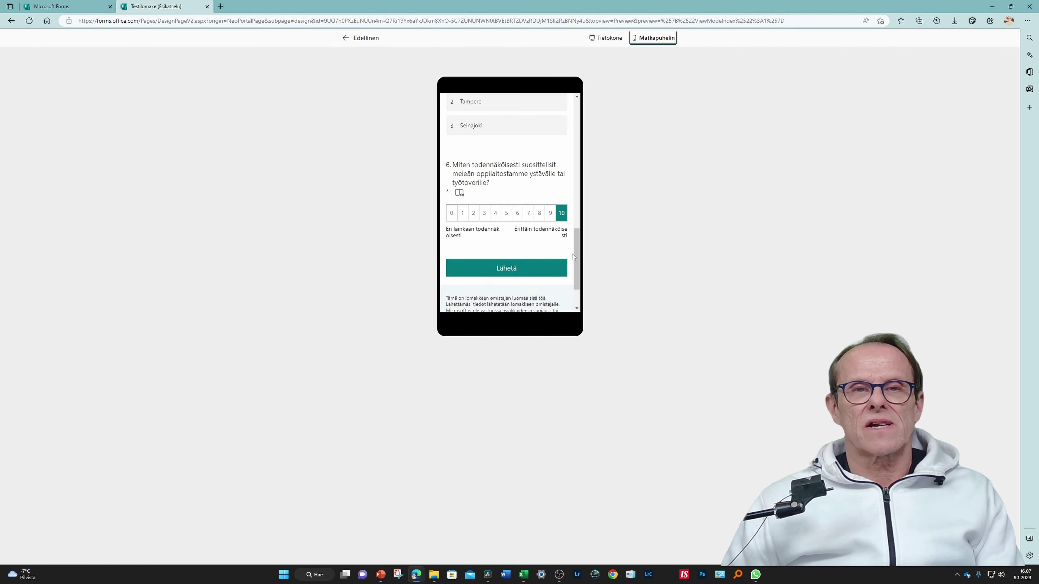
scroll(573, 259, "up", 10)
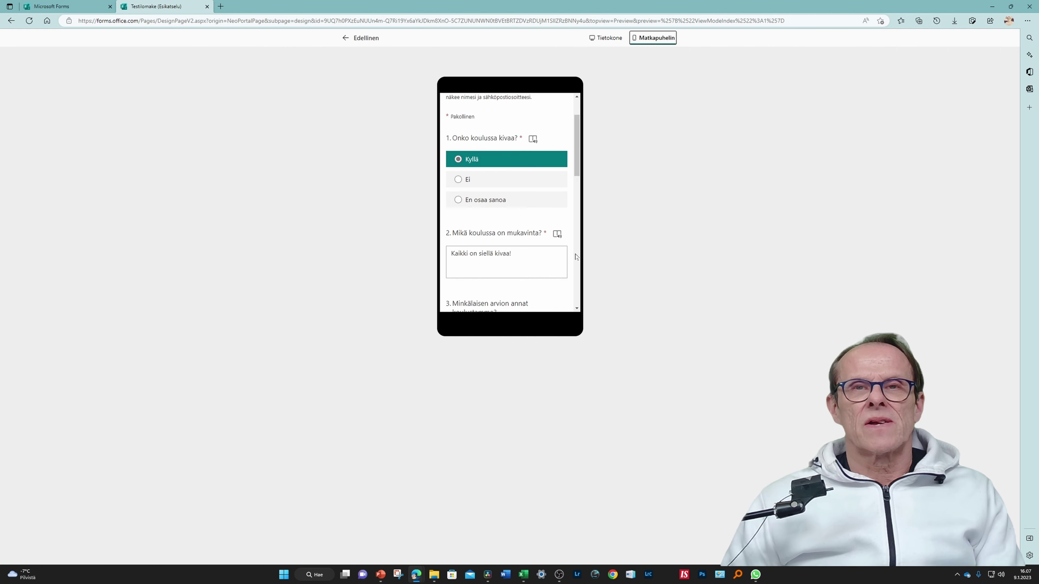
- Return to the computer preview and submit the completed response
left_click(612, 42)
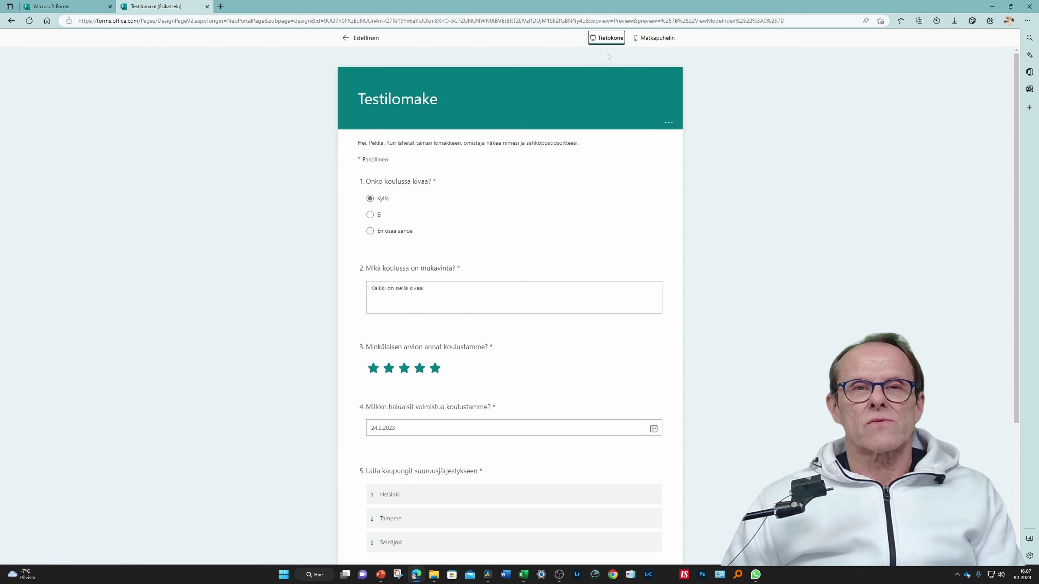
scroll(512, 361, "down", 5)
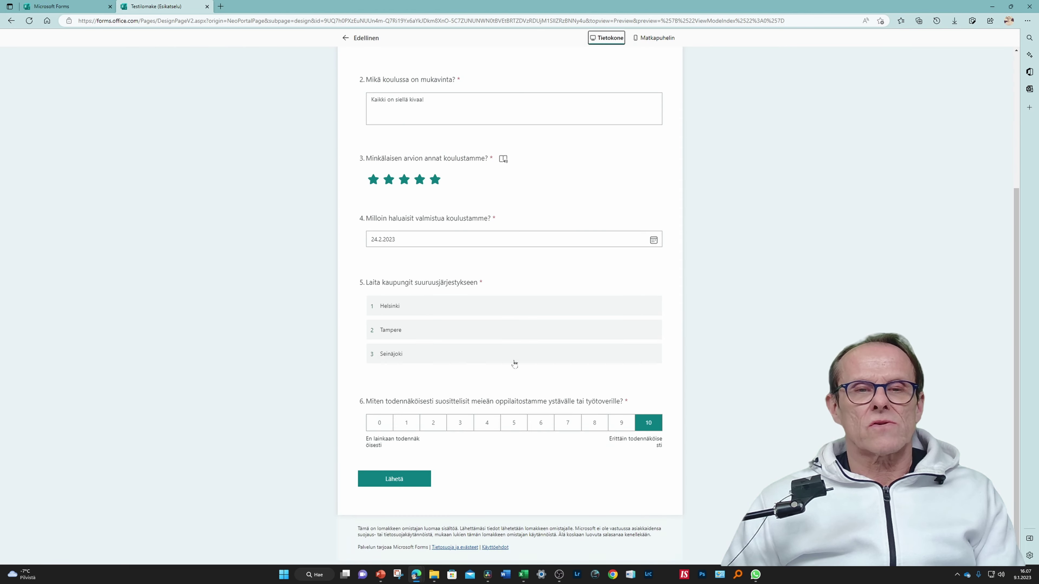
left_click(395, 481)
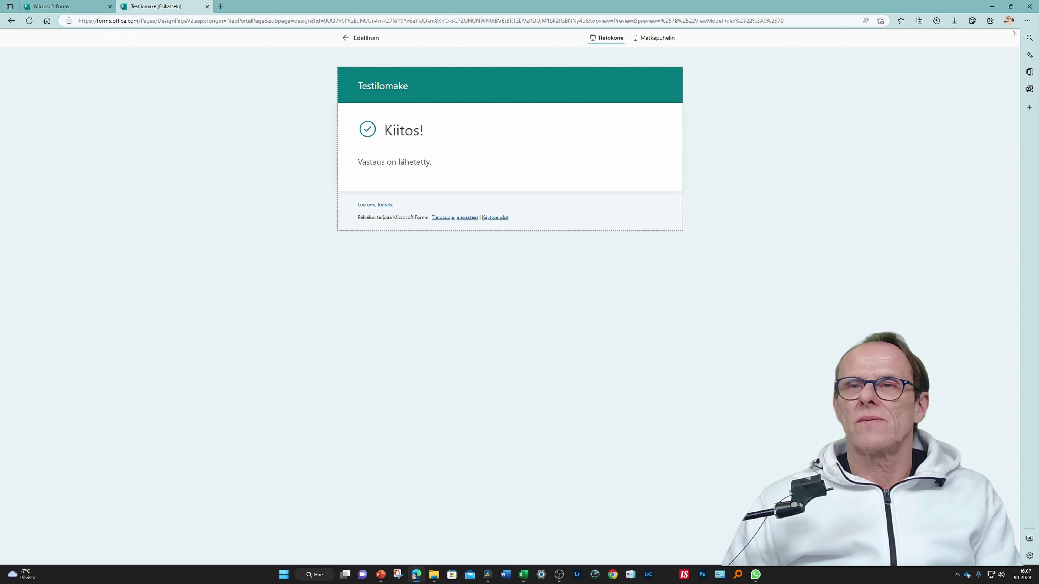
- Leave the preview and enable a customized thank-you message in the form settings, keeping its default text
left_click(366, 38)
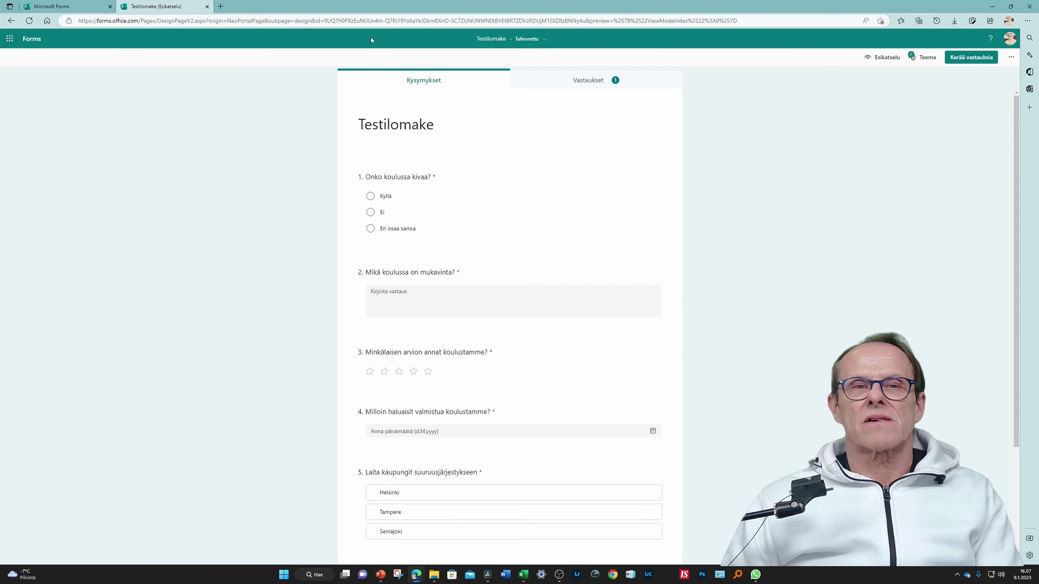
left_click(1011, 59)
left_click(970, 107)
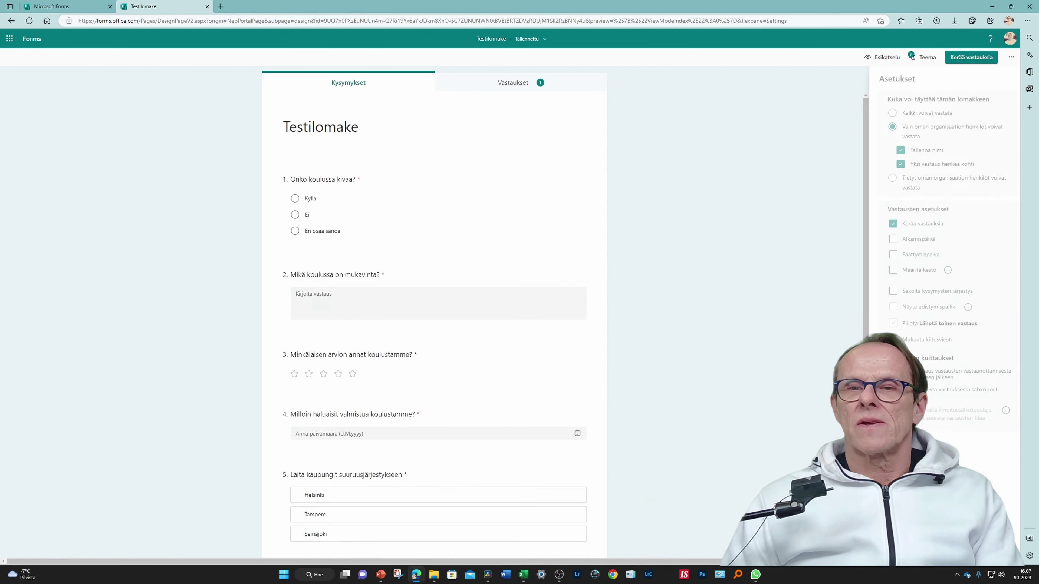
left_click(882, 340)
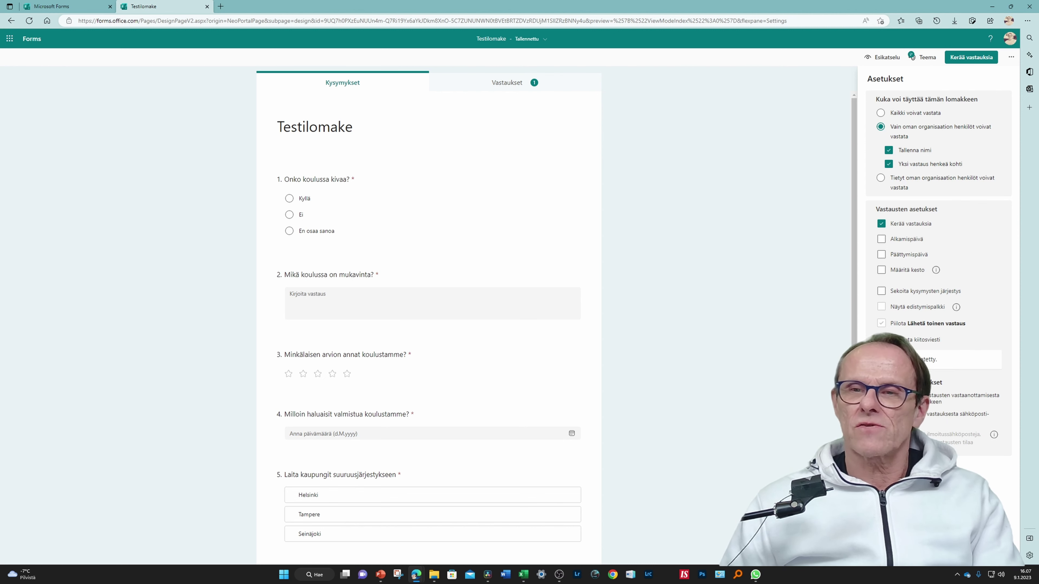
left_click(938, 360)
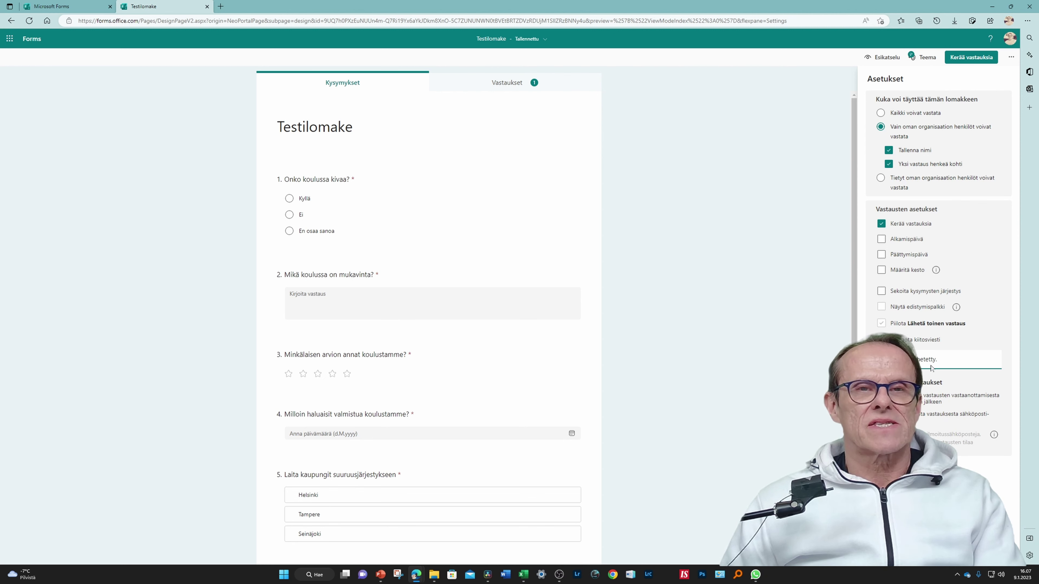
left_click(759, 342)
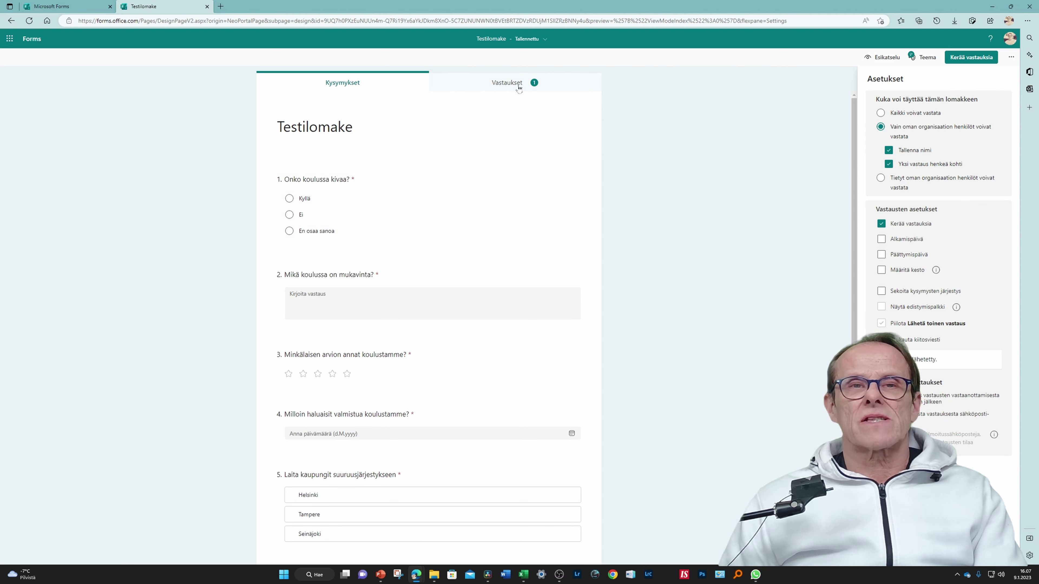
- Open the collected responses of Testilomake and look through the summary for each question
left_click(456, 85)
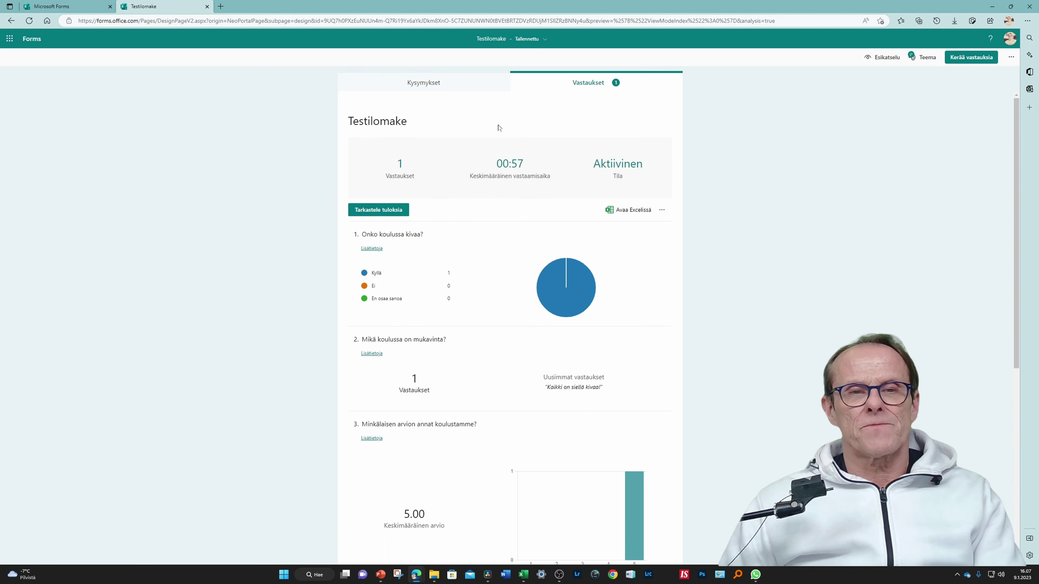
scroll(550, 230, "down", 3)
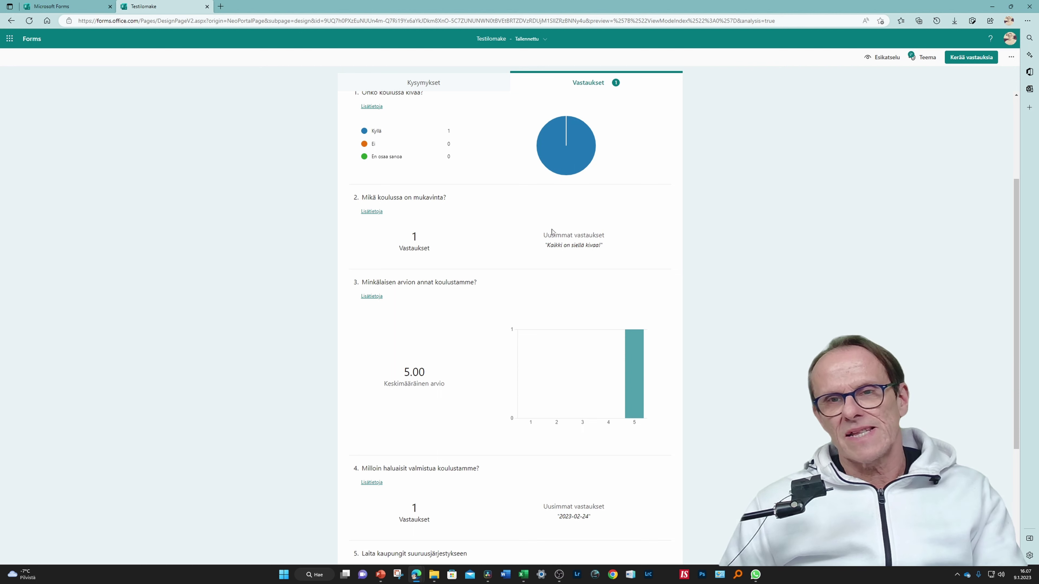
scroll(552, 232, "down", 2)
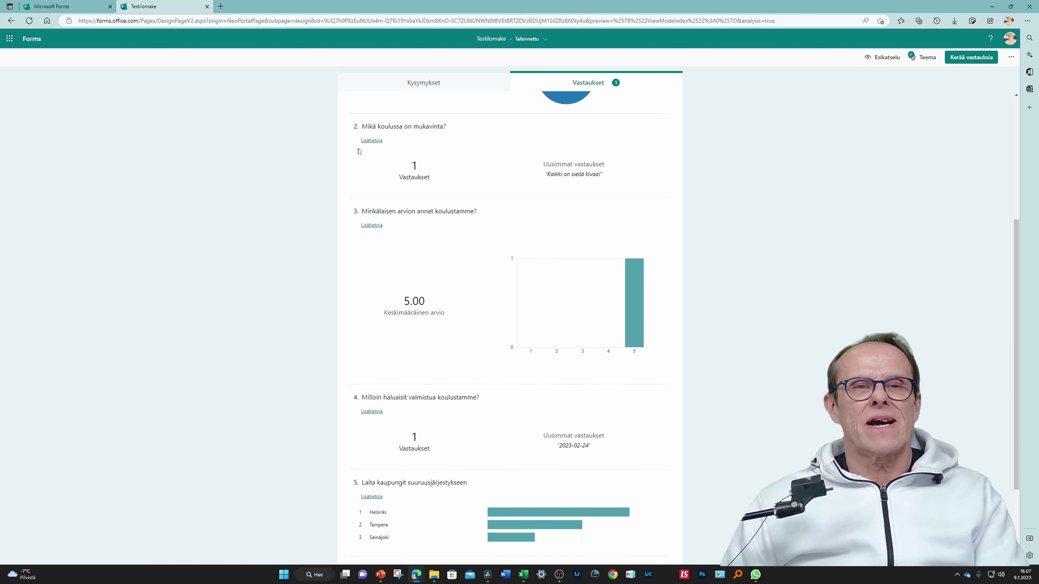
scroll(358, 152, "up", 3)
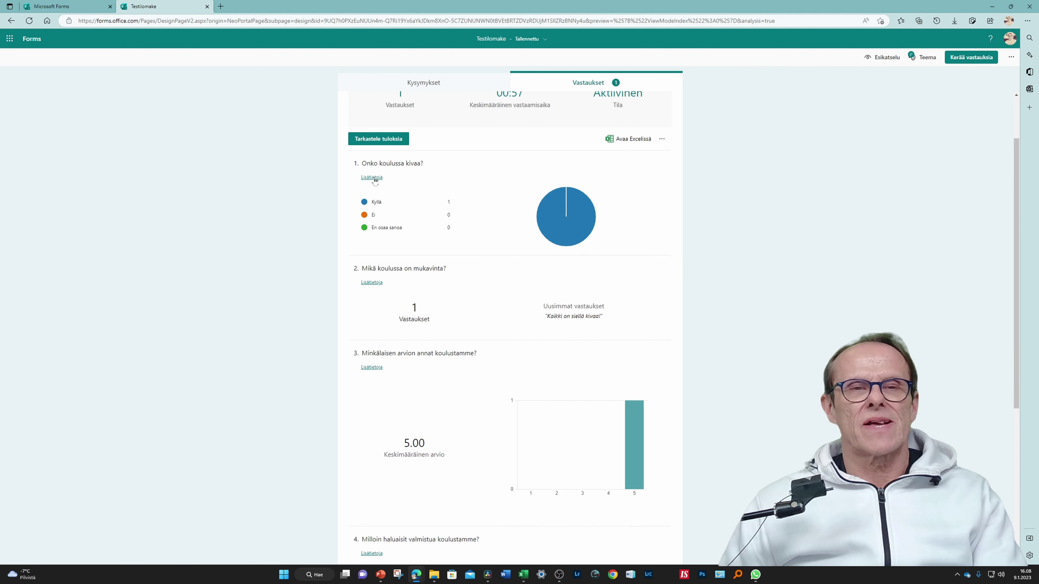
- View the individual response details for question 1, close them, and open the details for question 3
left_click(375, 179)
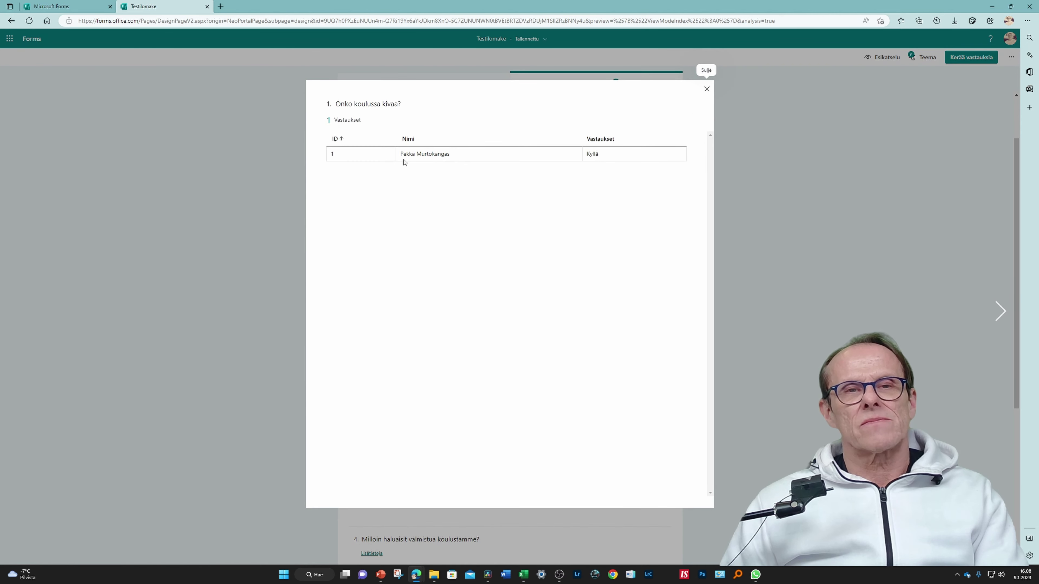
left_click(708, 89)
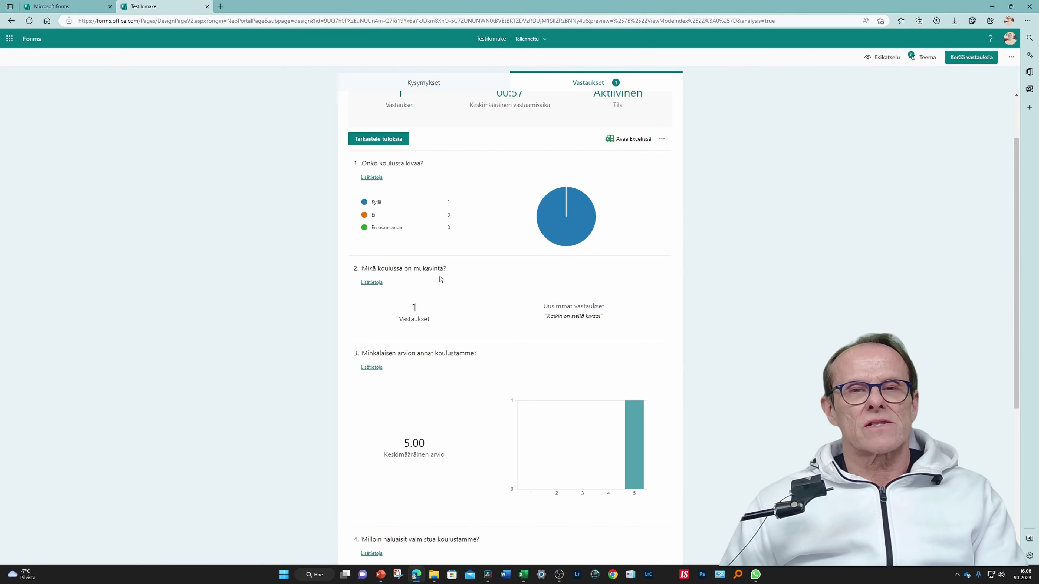
scroll(431, 366, "down", 2)
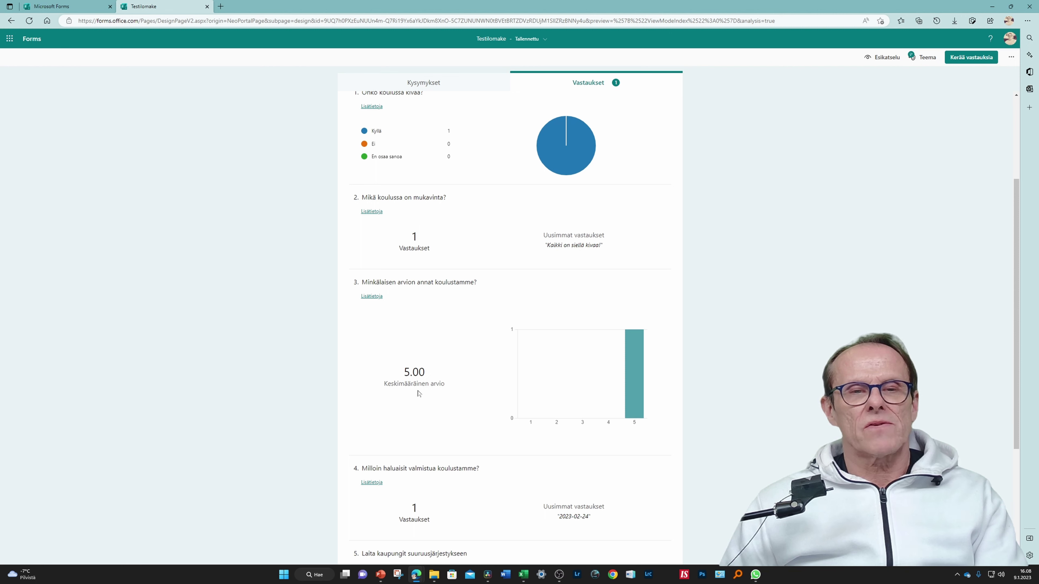
left_click(379, 298)
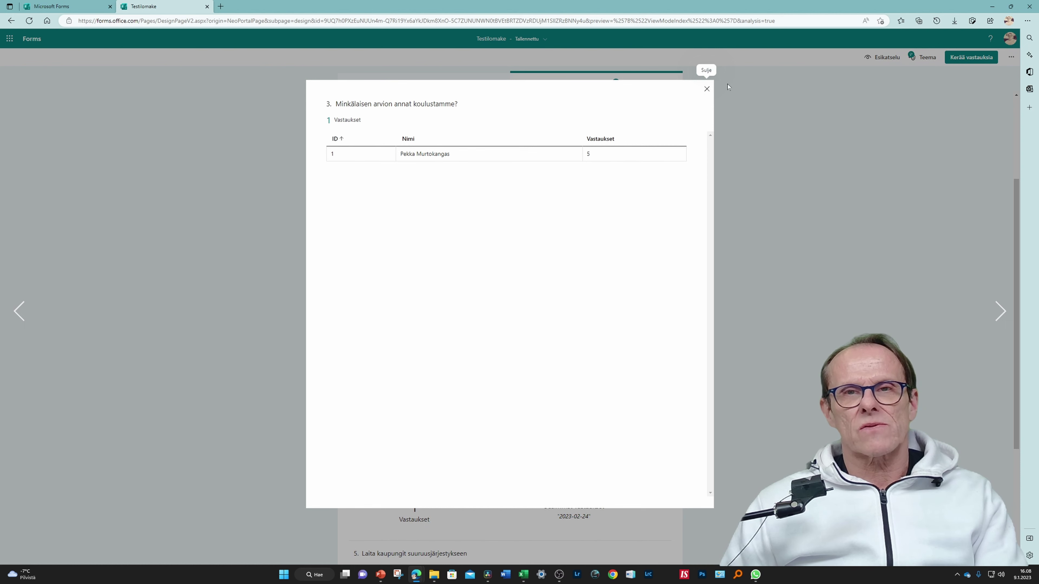
- Close the question 3 response details and look through the summary charts of the remaining questions, including the city ranking in question 5
left_click(707, 90)
scroll(641, 223, "down", 2)
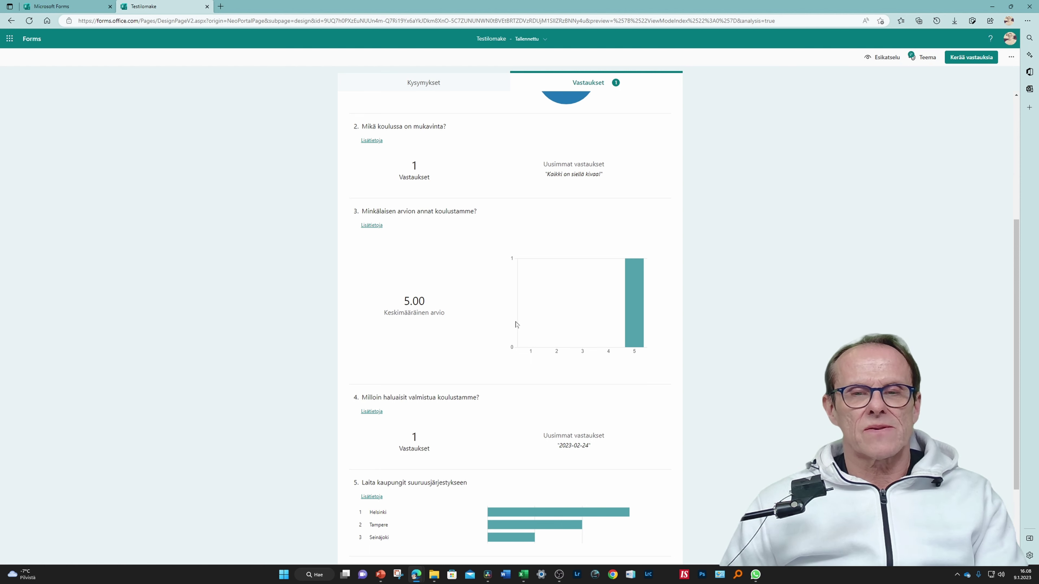
scroll(516, 324, "down", 2)
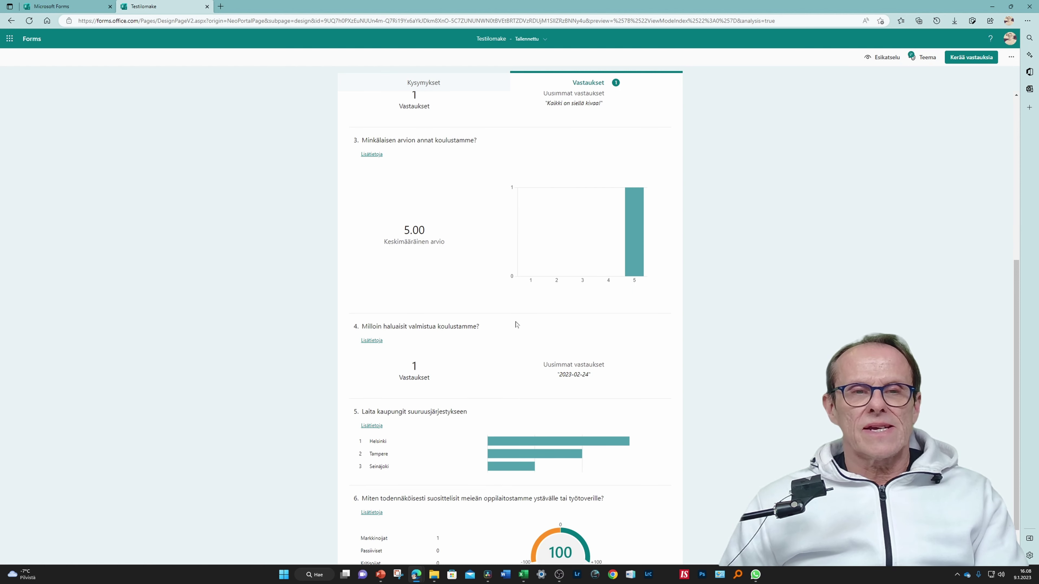
scroll(515, 325, "down", 1)
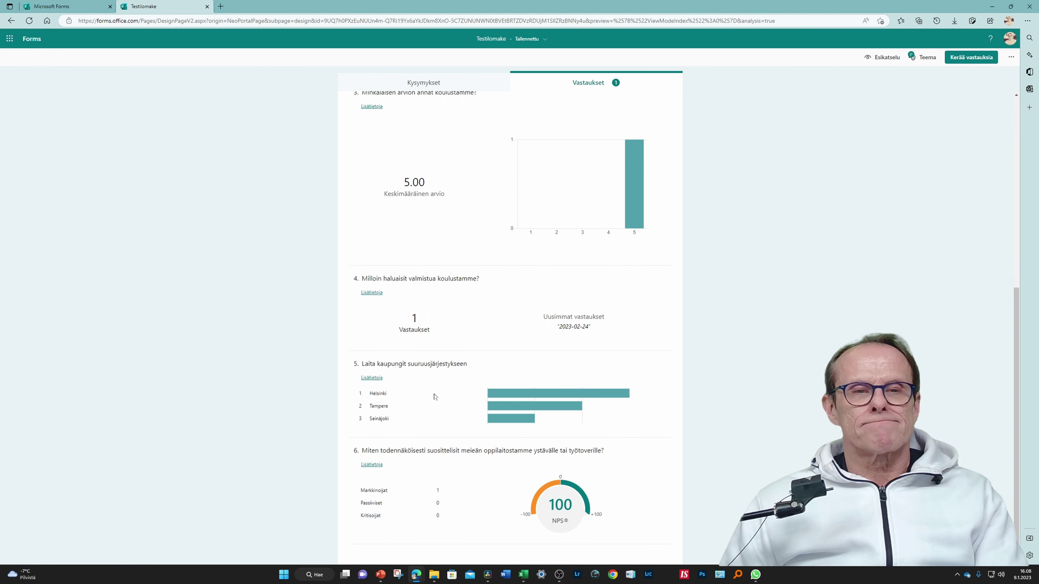
mouse_move(518, 424)
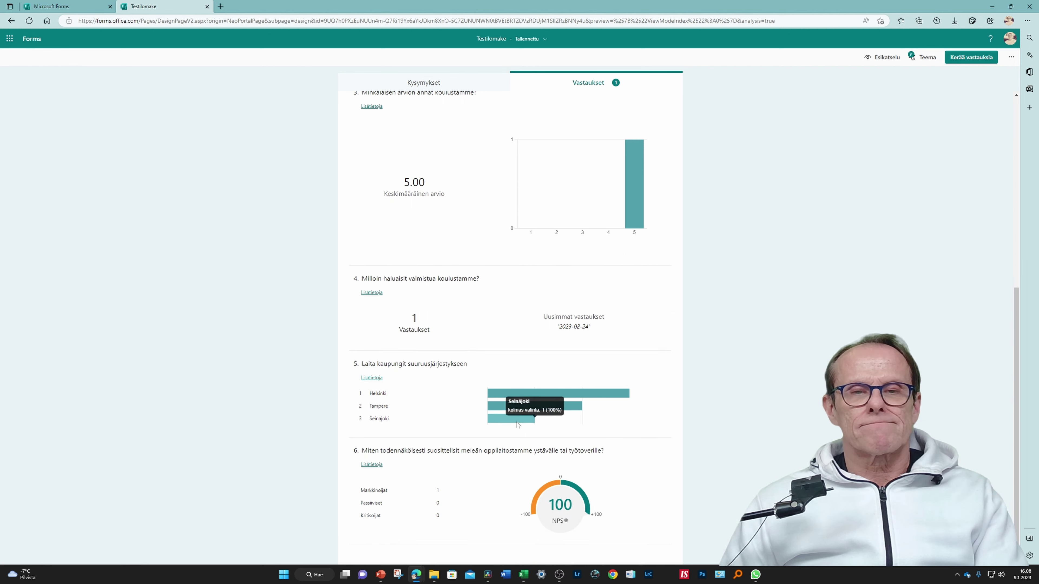
mouse_move(522, 395)
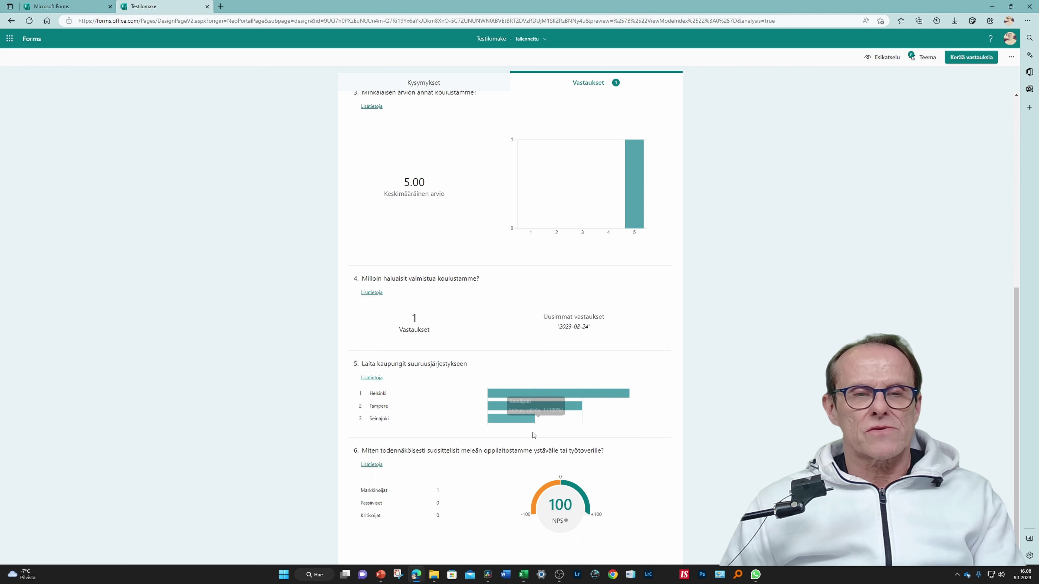
scroll(534, 432, "up", 2)
scroll(531, 430, "up", 7)
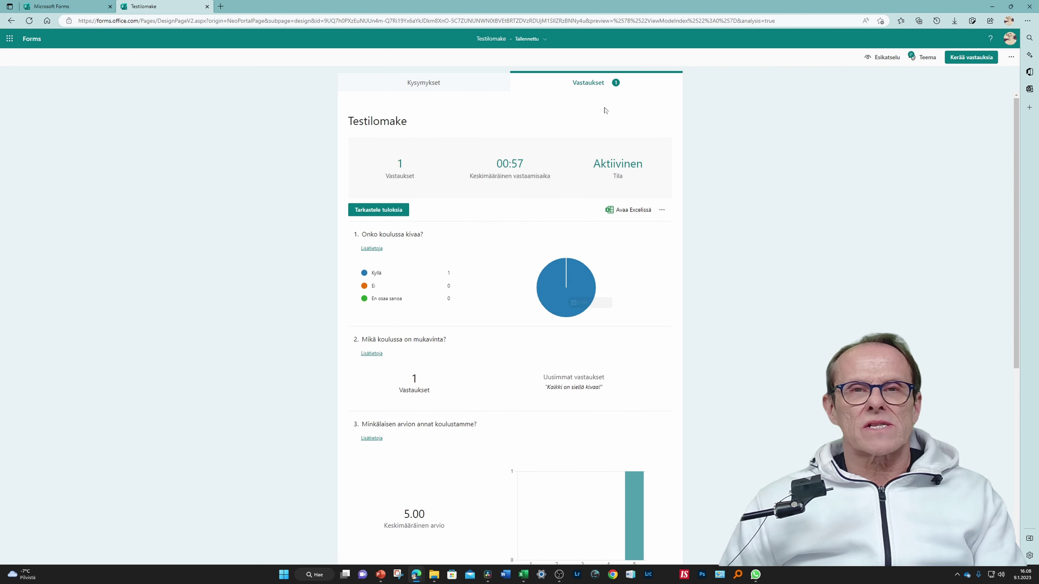
- Return to the questions of Testilomake, preview the form as a respondent sees it, reload and review it, and leave the preview
left_click(447, 85)
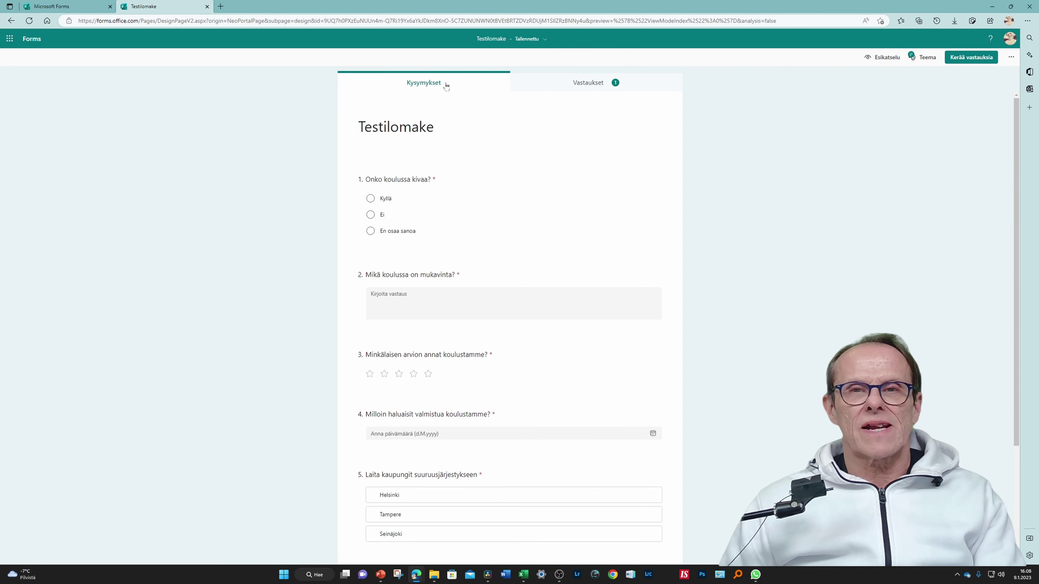
left_click(880, 57)
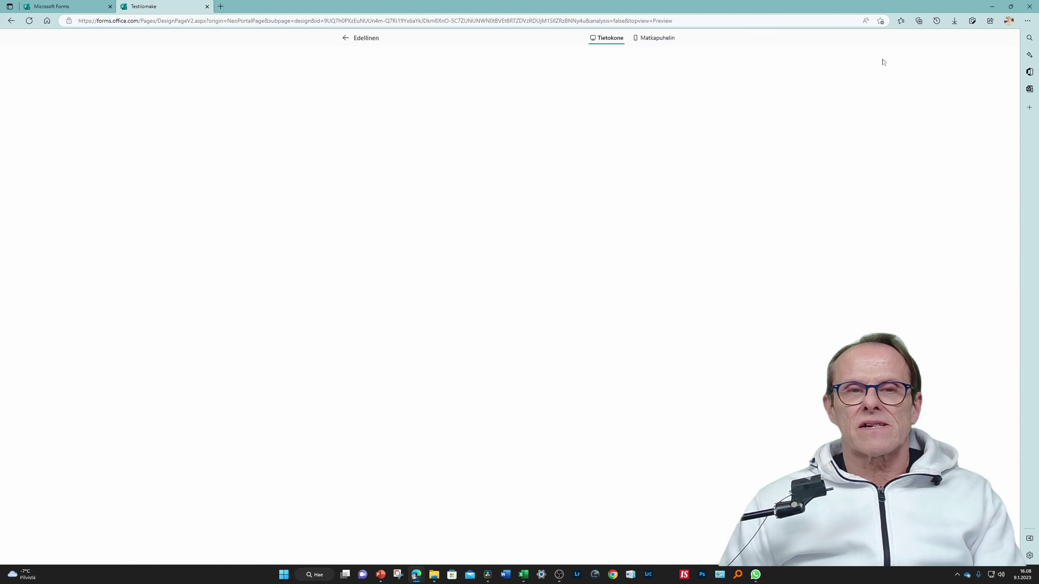
scroll(731, 252, "down", 3)
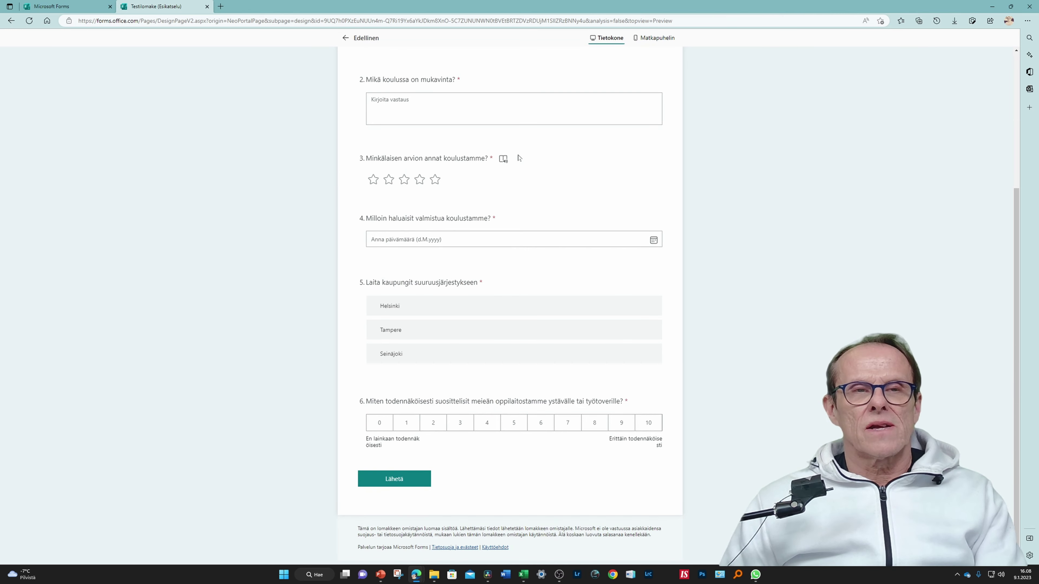
left_click(29, 21)
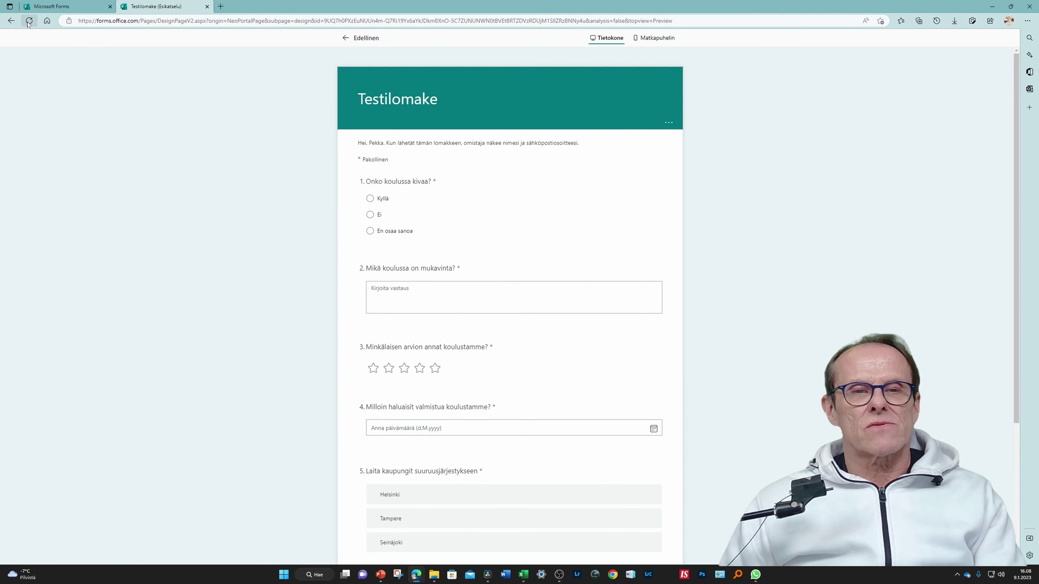
scroll(474, 209, "down", 4)
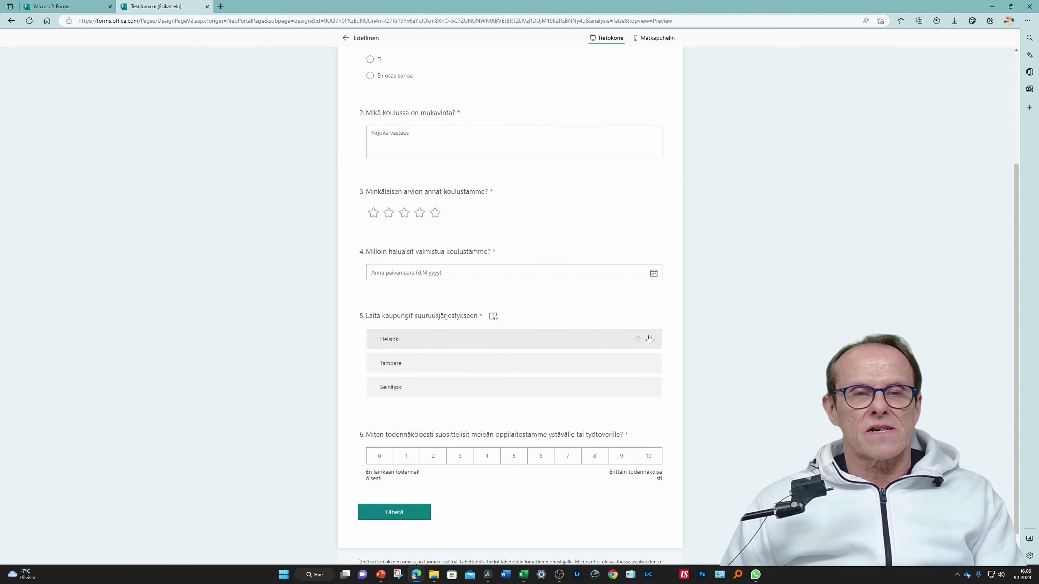
scroll(649, 338, "up", 4)
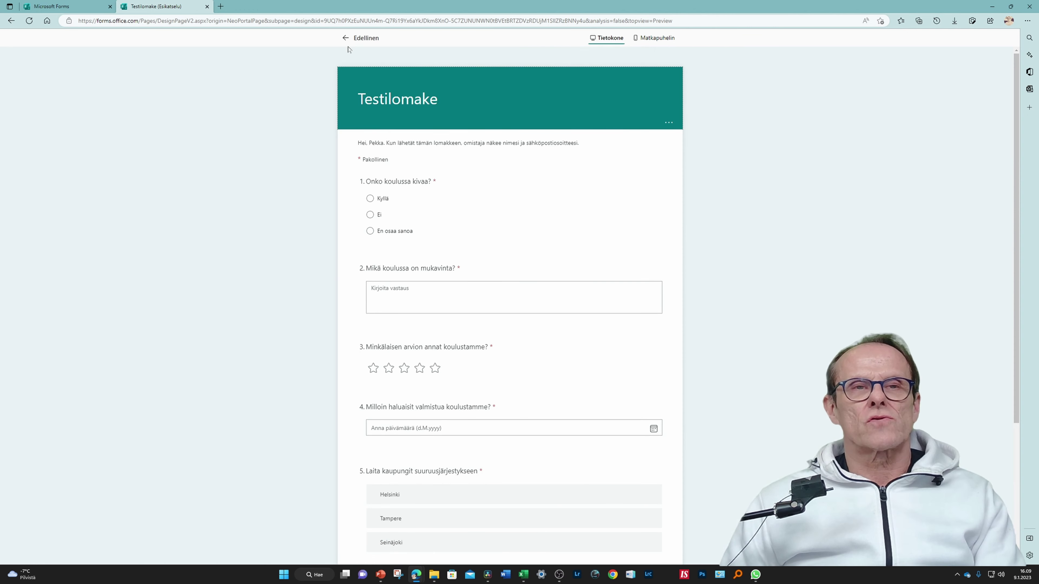
left_click(357, 37)
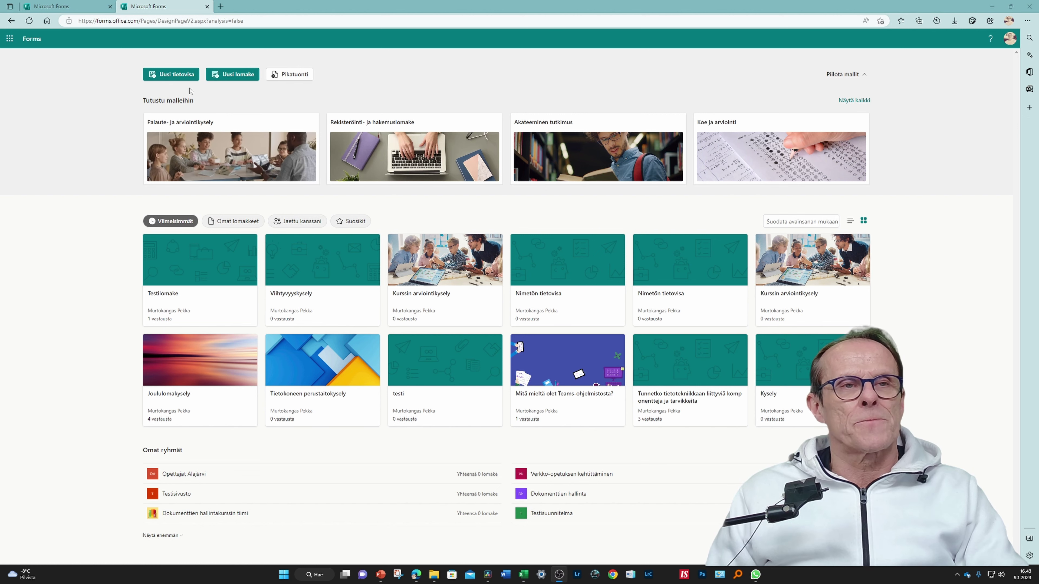
- Create a new form and title it "Viihtyvyyskysely2"
left_click(242, 75)
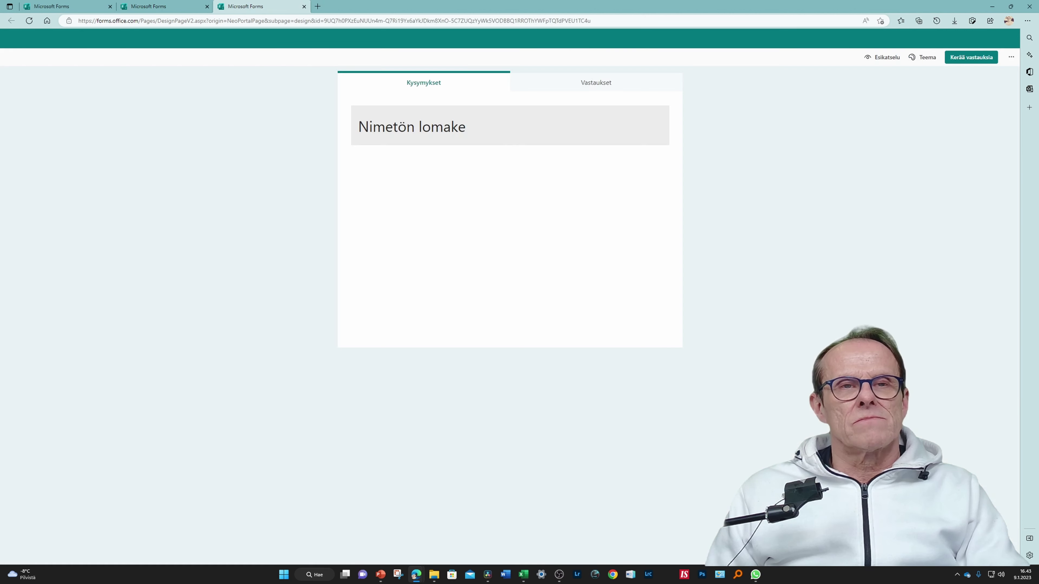
left_click(413, 130)
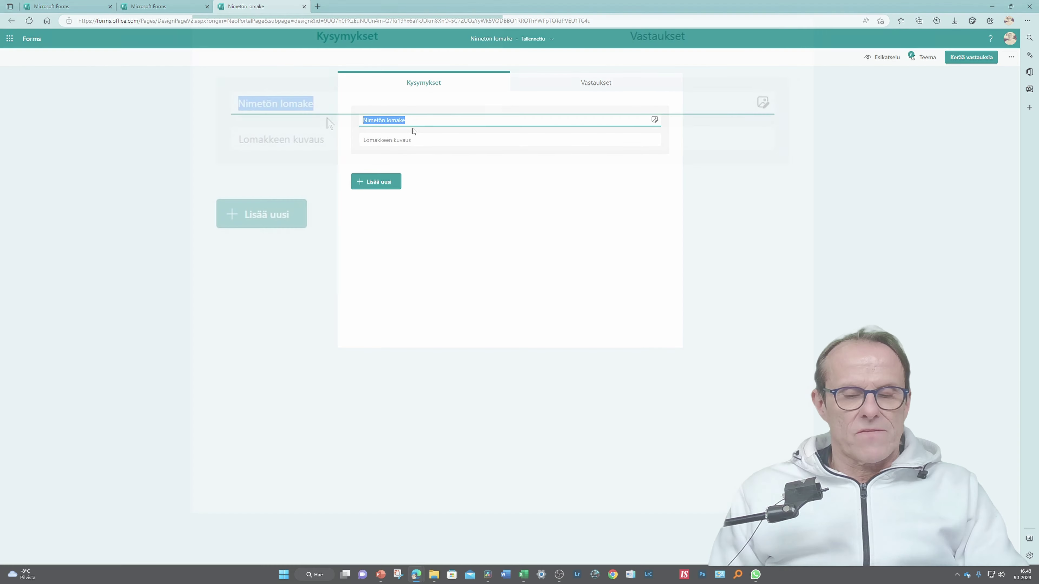
type("Viiht")
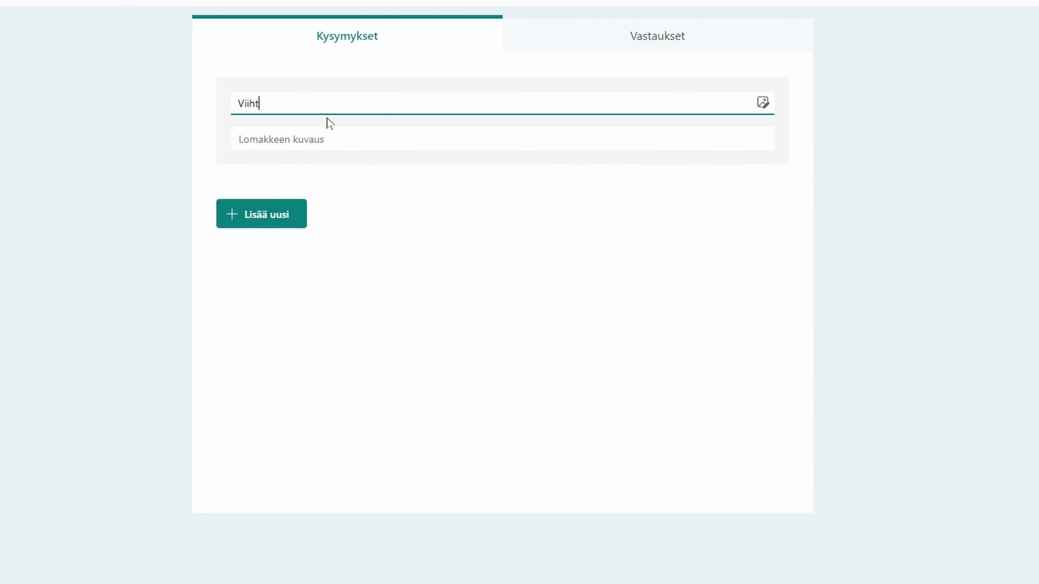
type("yvyyyskyse")
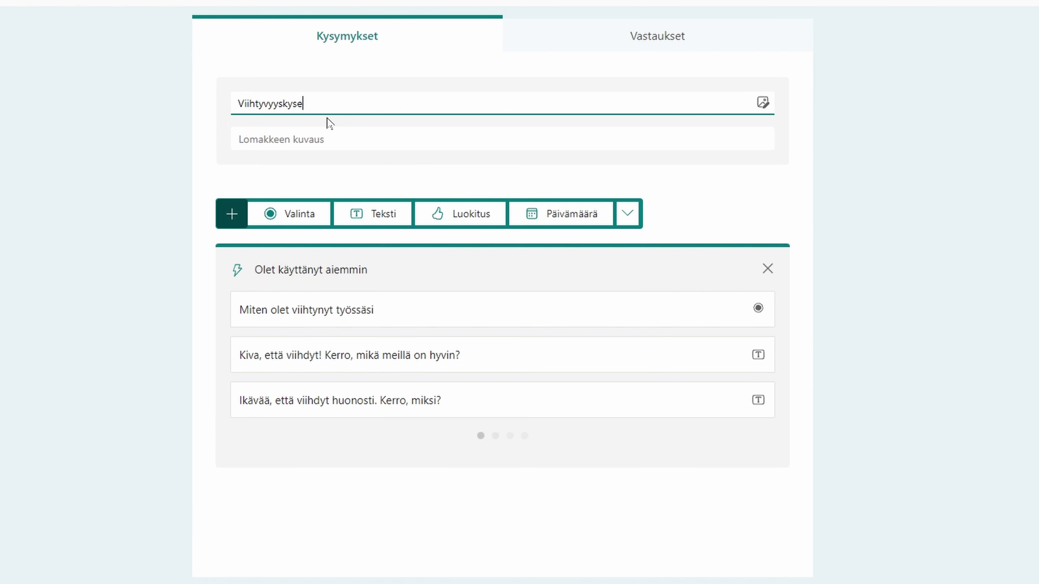
type("ly2")
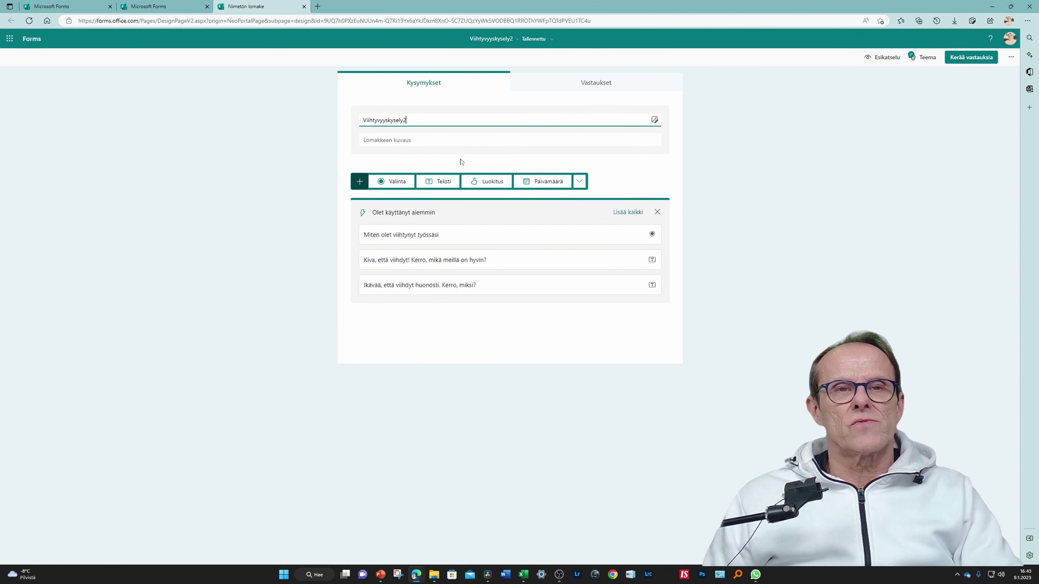
- Add a choice question reading "Kuinka viihdyt työssäsi?=" and open its first answer option for editing
left_click(399, 184)
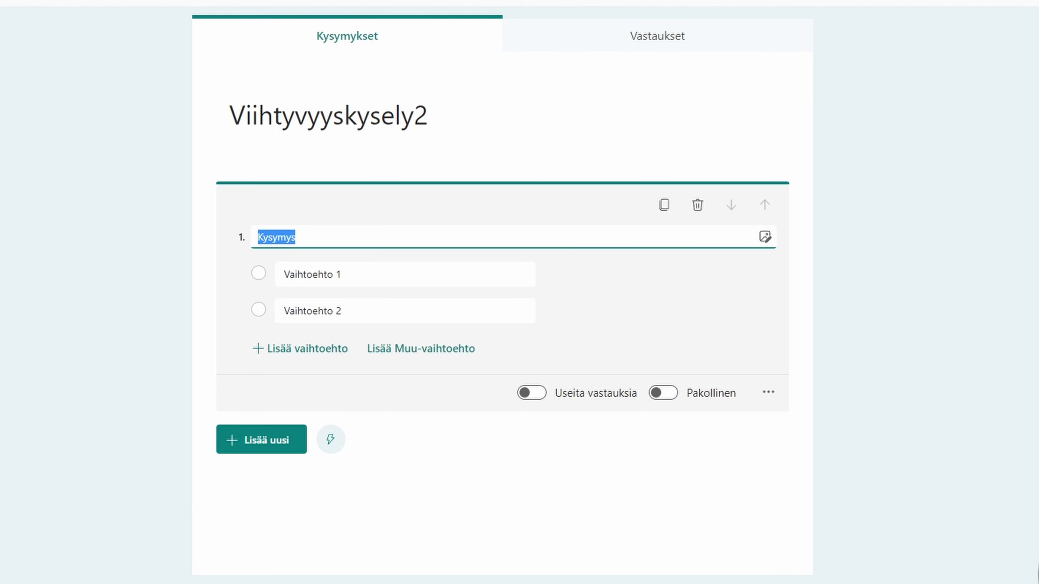
left_click_drag(295, 237, 257, 238)
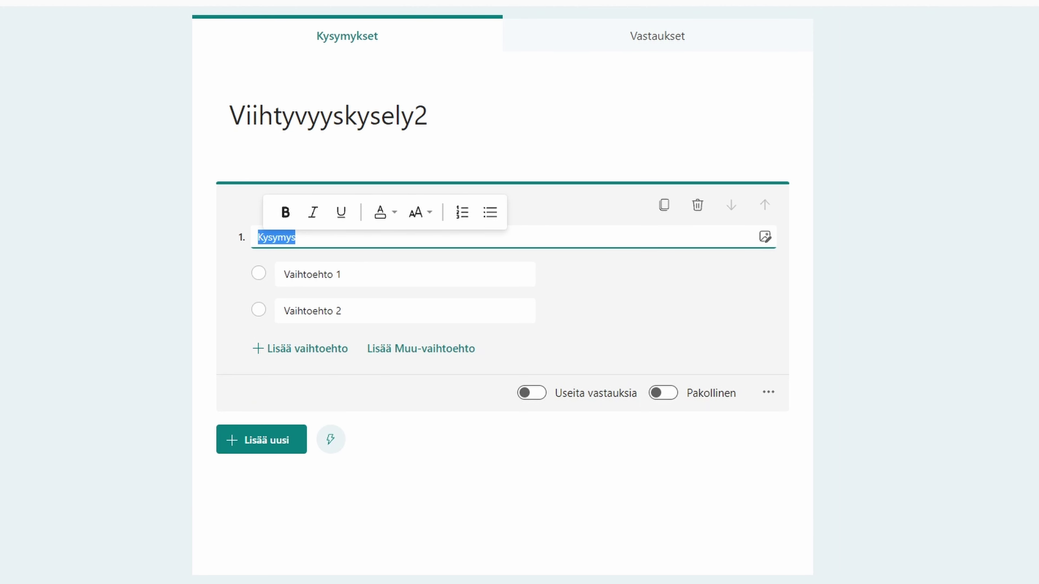
type("Kuinka viihdyt")
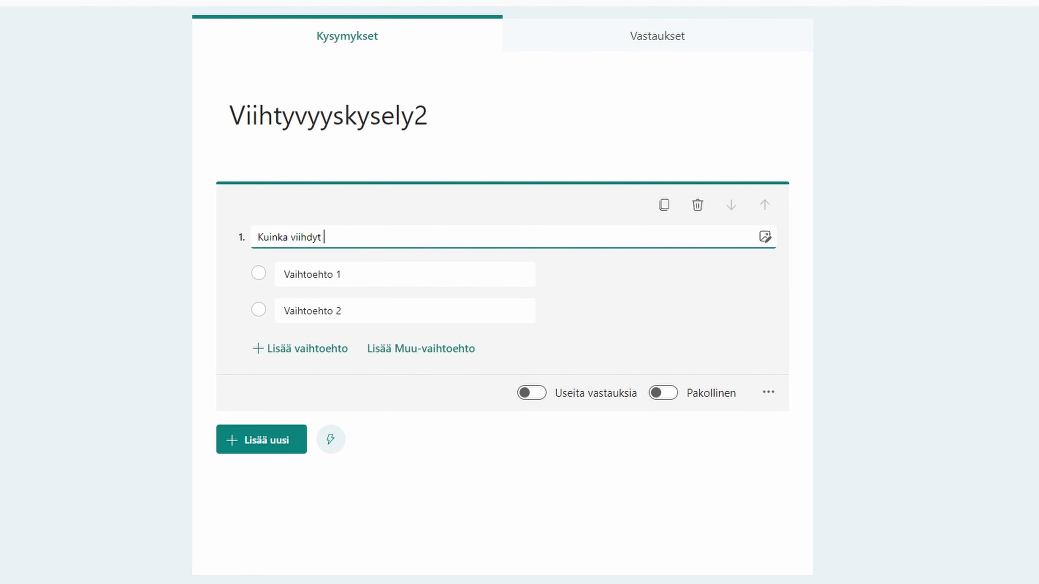
type(" työssäsi?=")
left_click(312, 274)
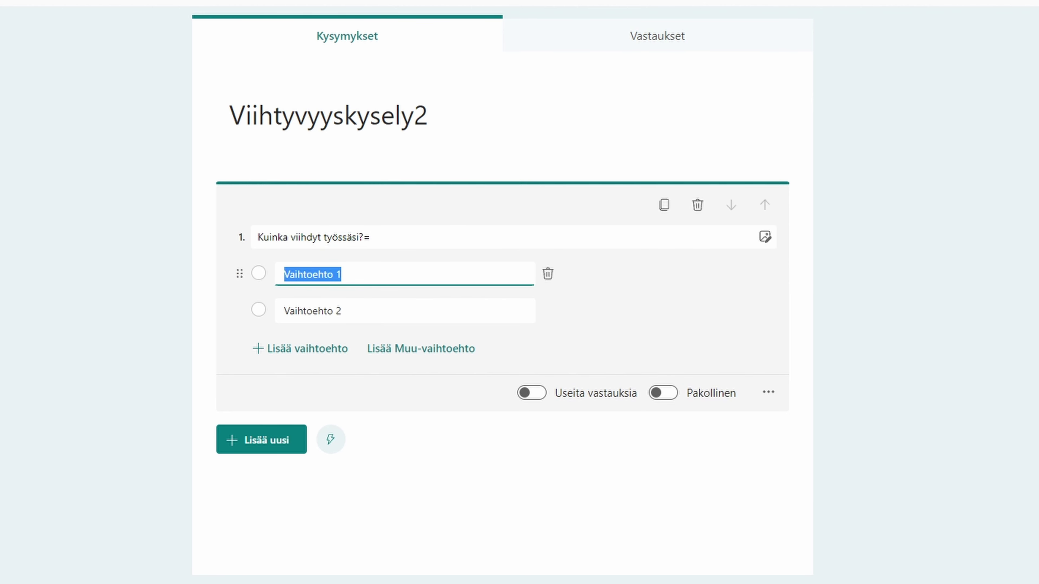
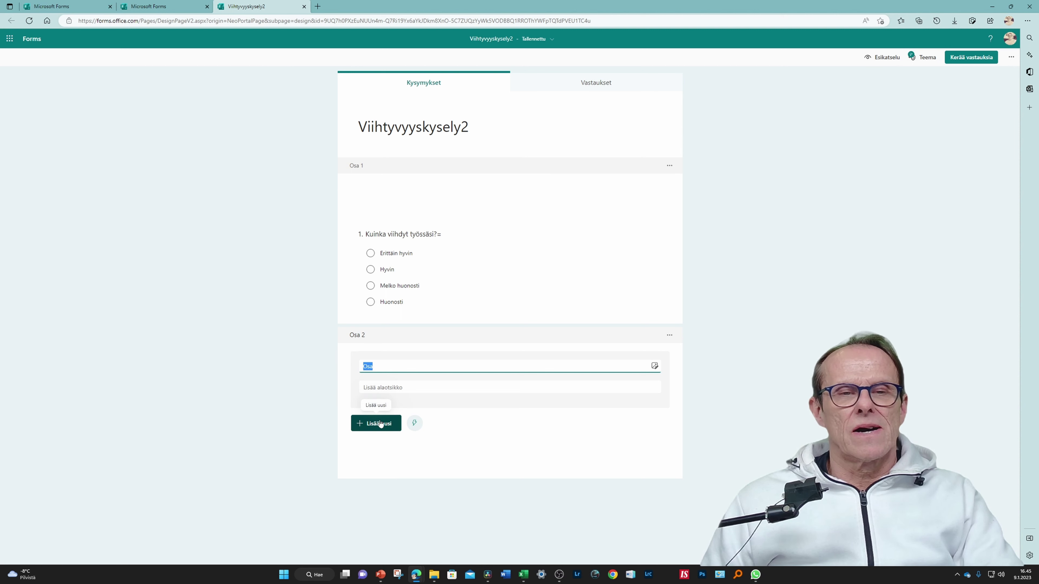
- Add a text question to section Osa 2 reading "Kiva, että viihdyt työssäsi. Kerrotko, mitkä asiat meillä on hyvin"
left_click(380, 424)
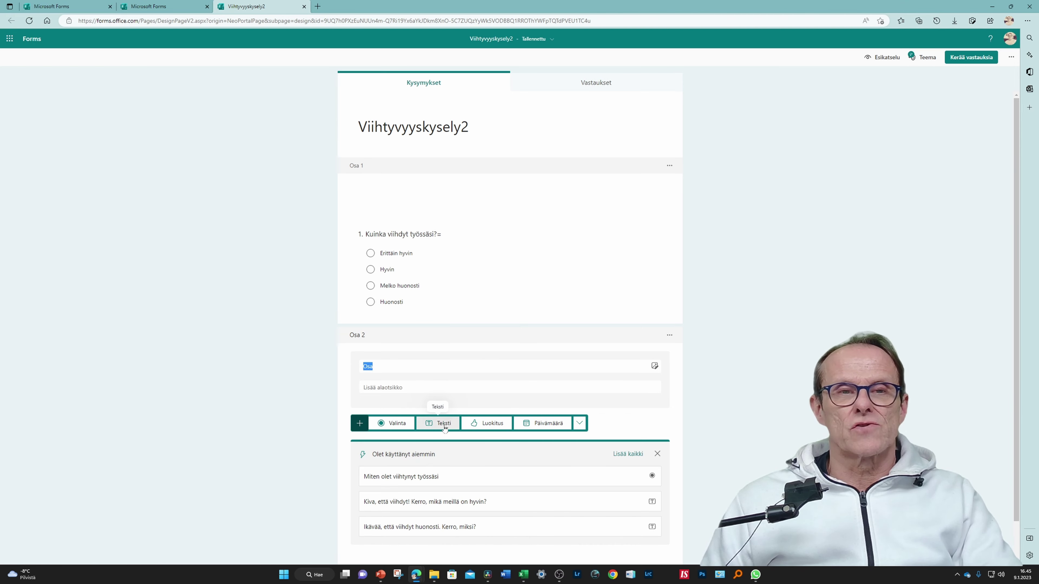
left_click(445, 425)
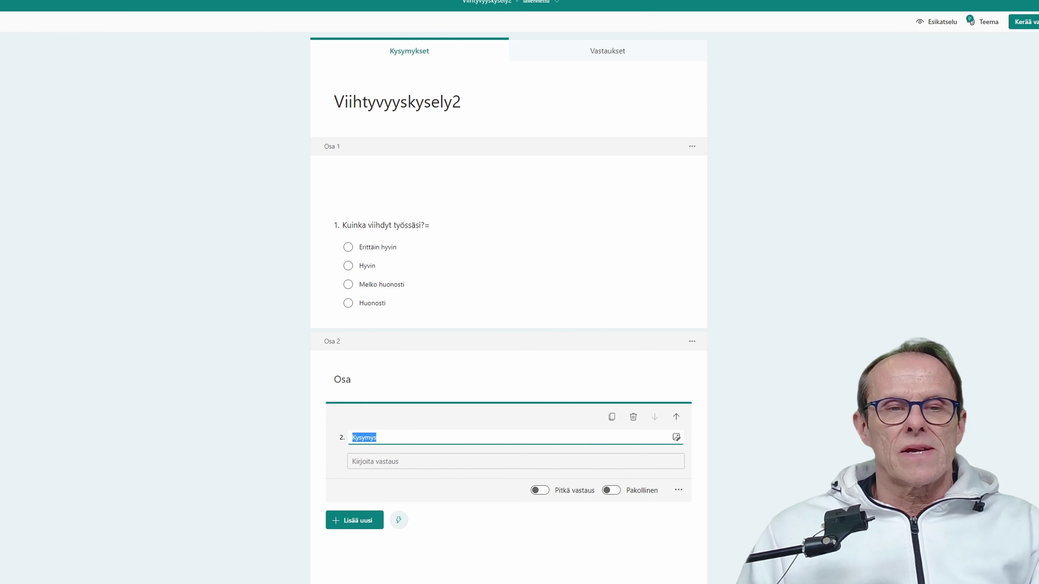
left_click_drag(377, 437, 347, 440)
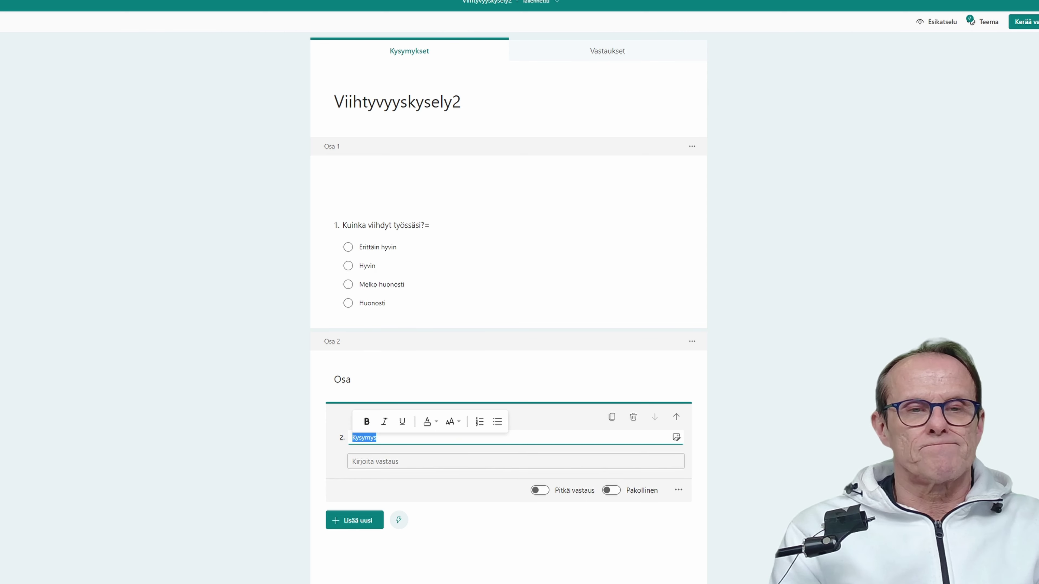
type("Kiv")
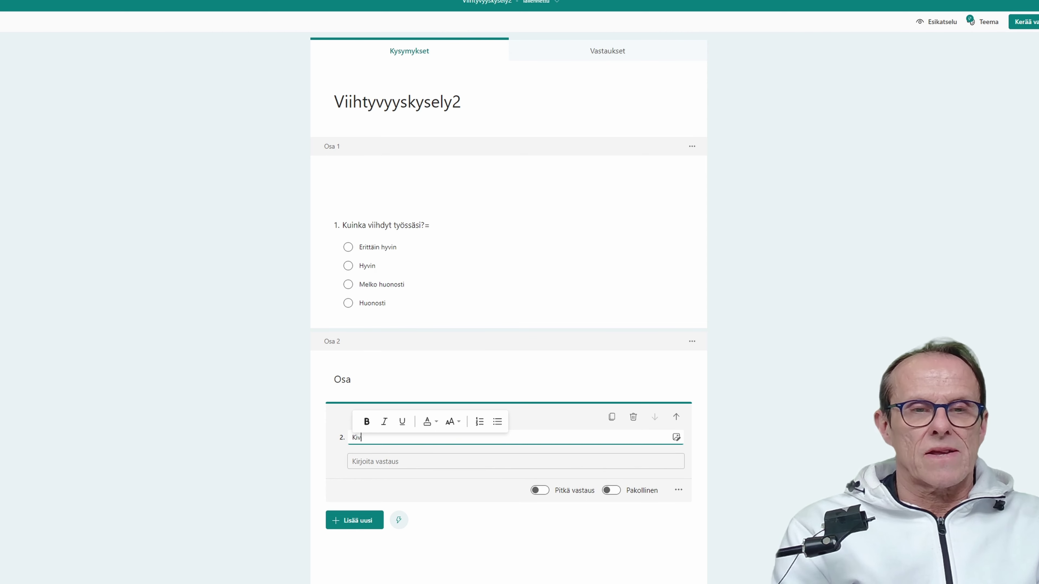
type("a, että vi")
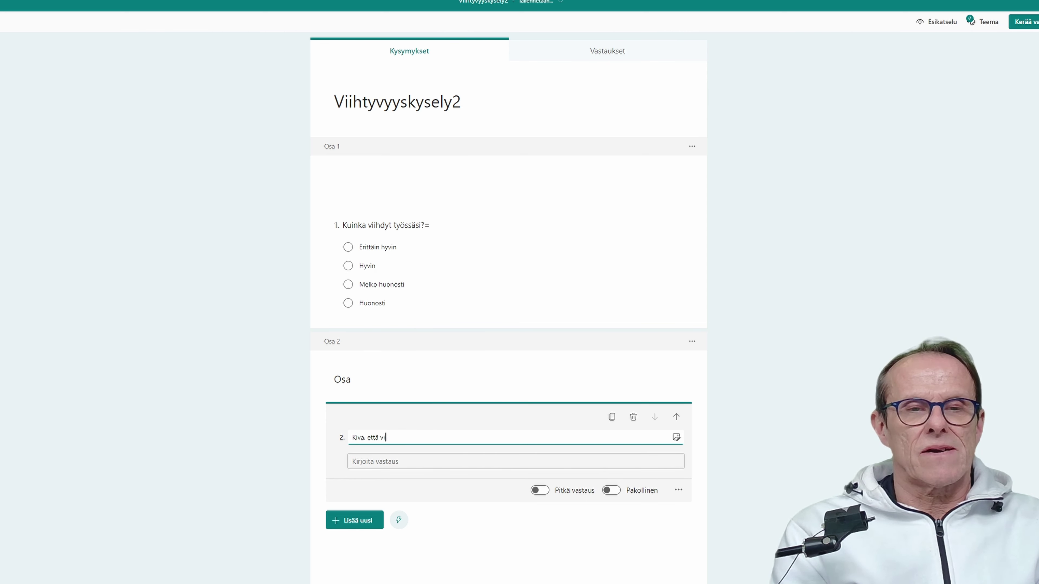
type("ihdyt ty")
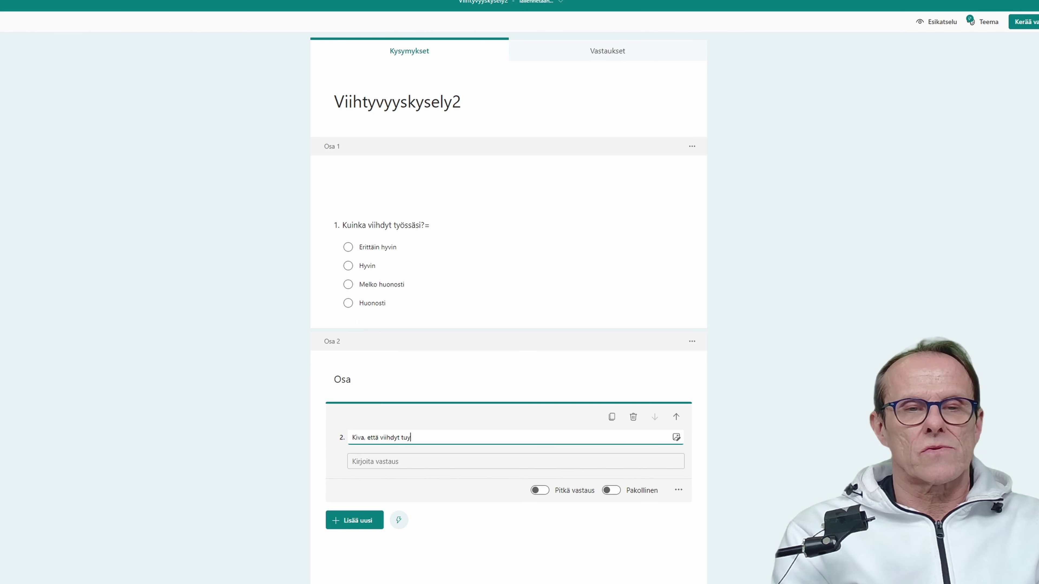
type("öss")
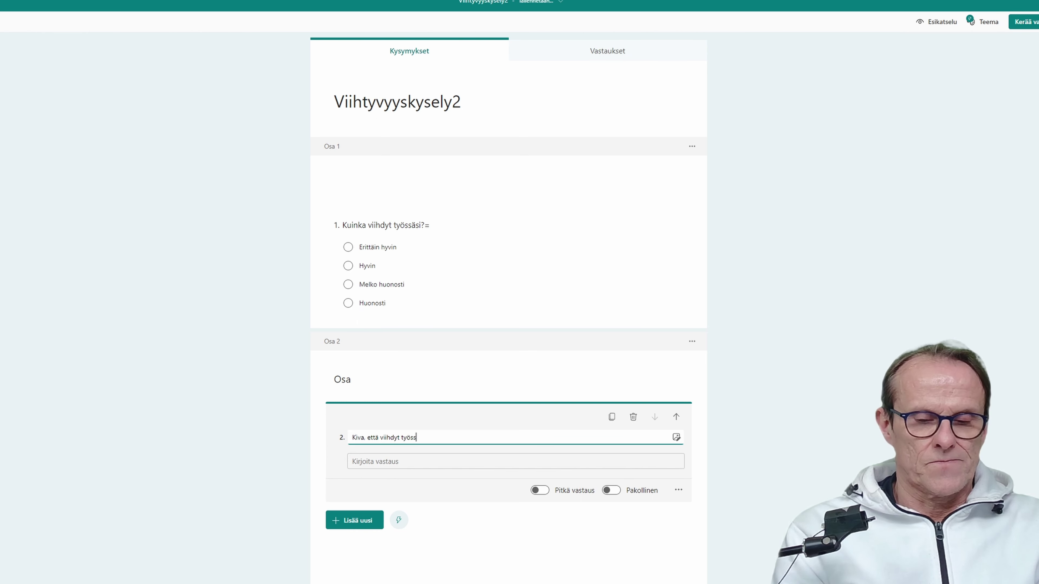
type("äi")
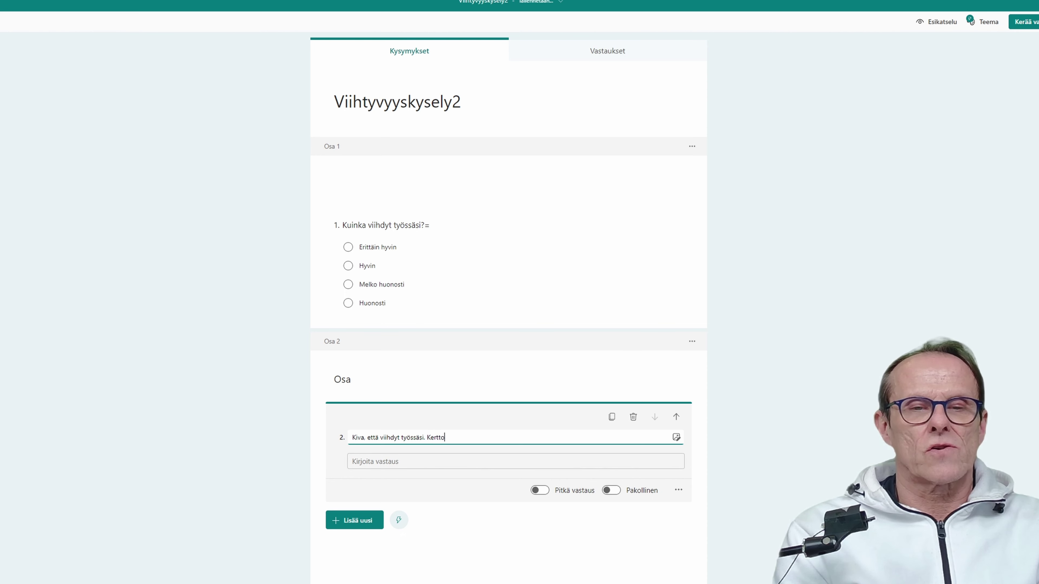
type("i. Kerro")
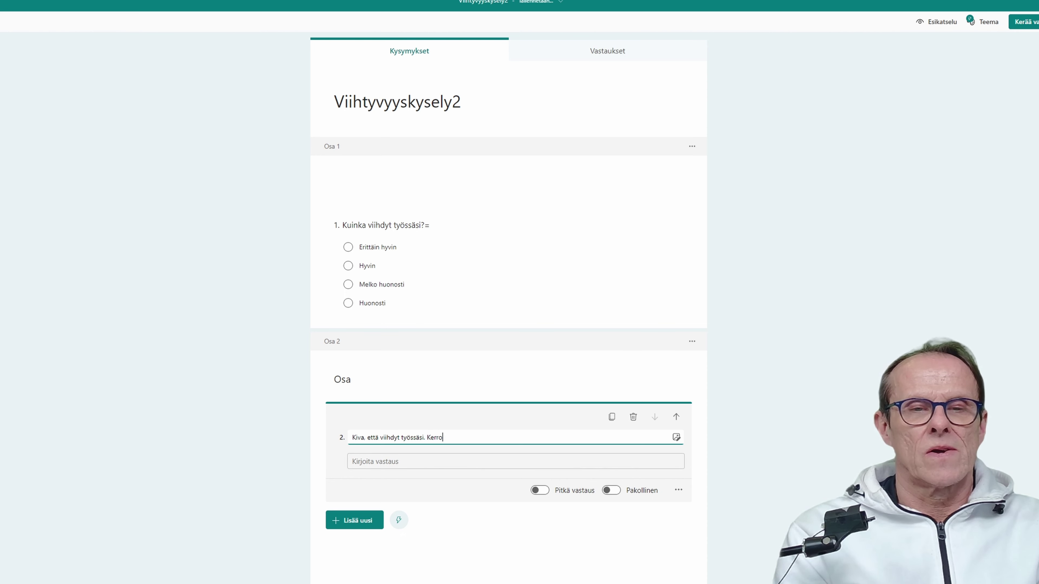
type("tko")
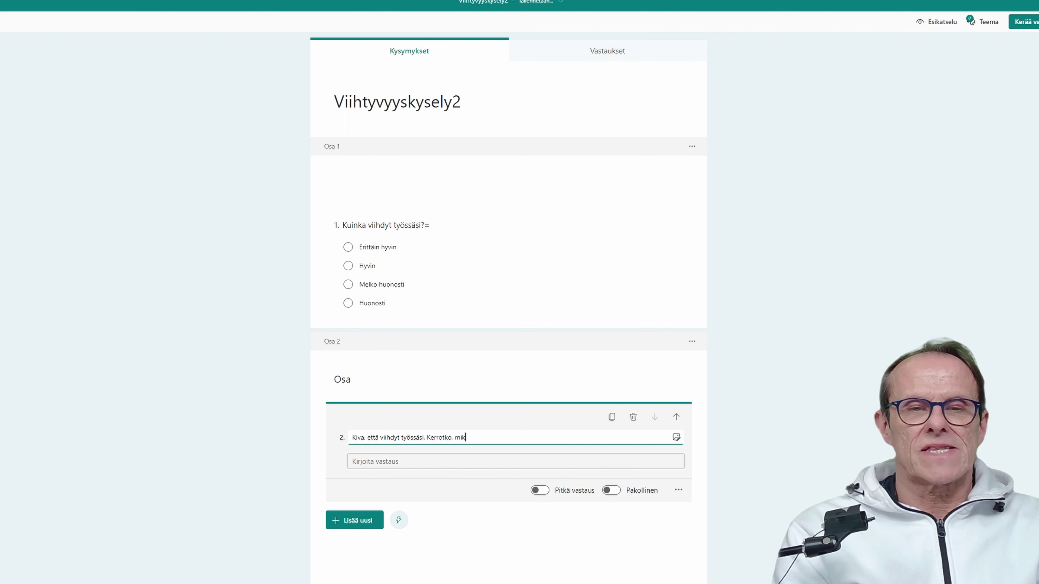
type(", mitkä asiat m")
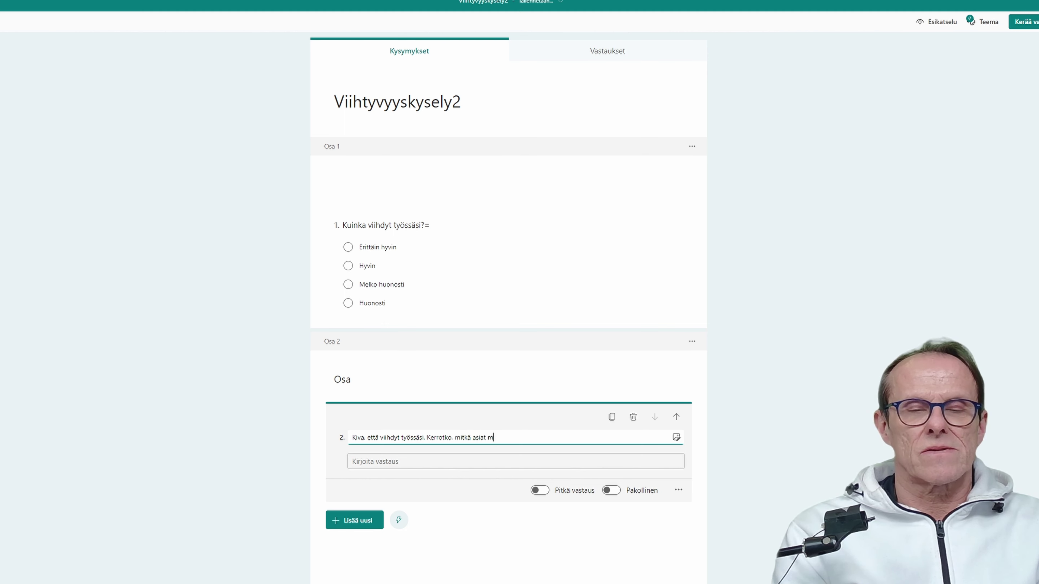
type("eillä on hyvin")
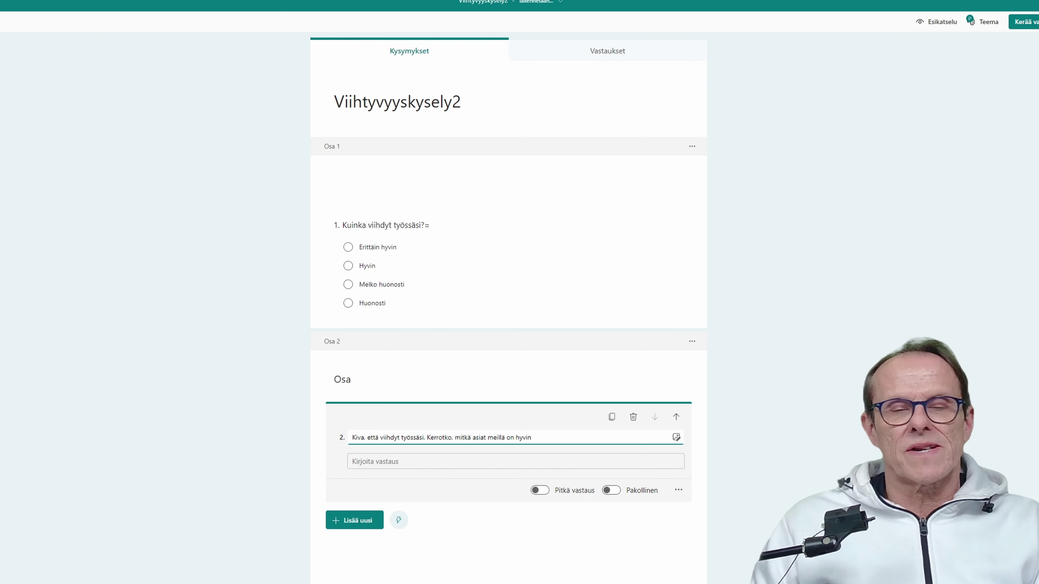
- Allow a long answer for the question in section Osa 2 and end its wording with a period
left_click(540, 490)
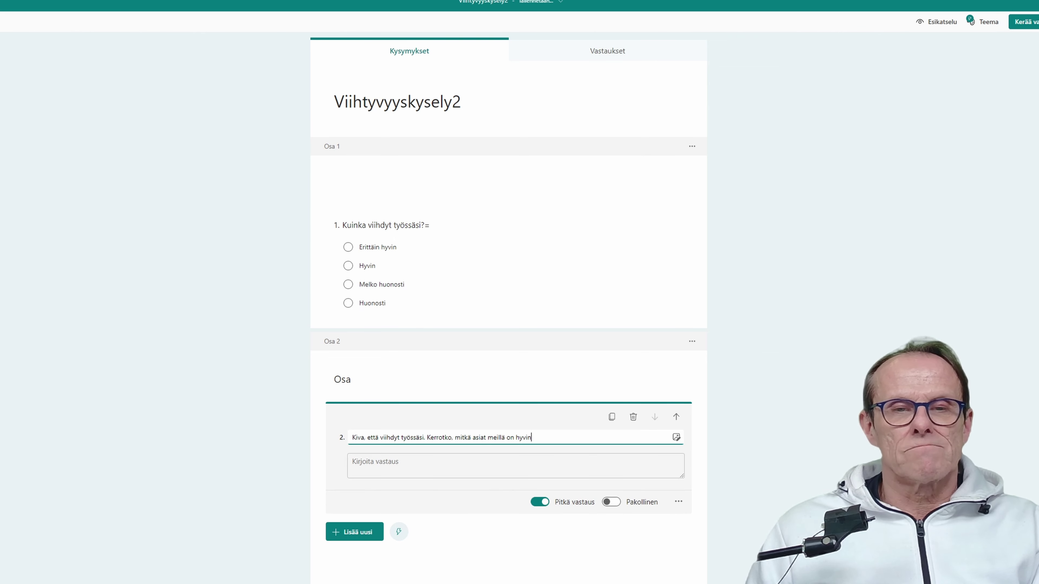
type(".")
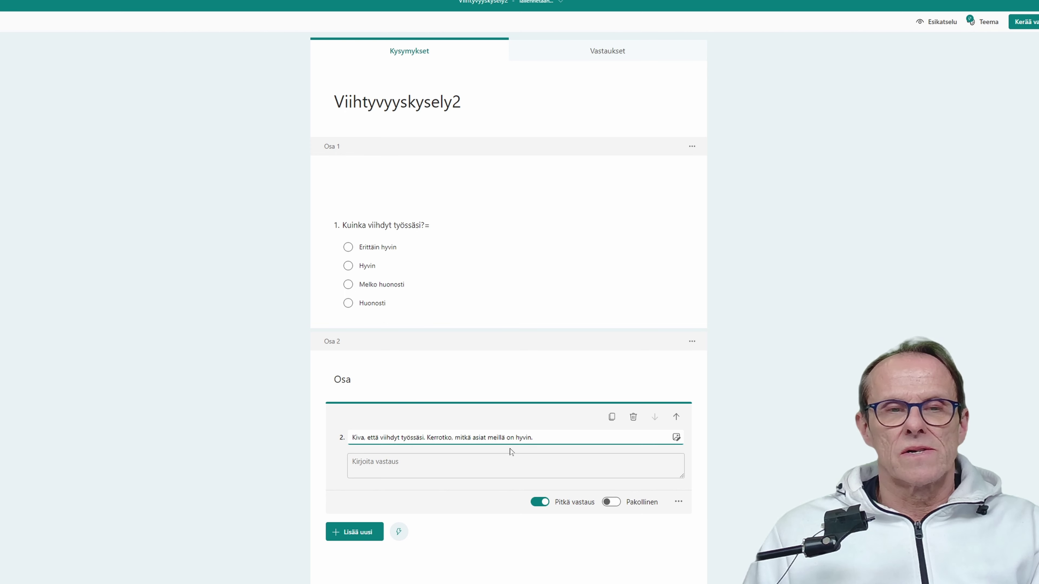
scroll(510, 450, "down", 1)
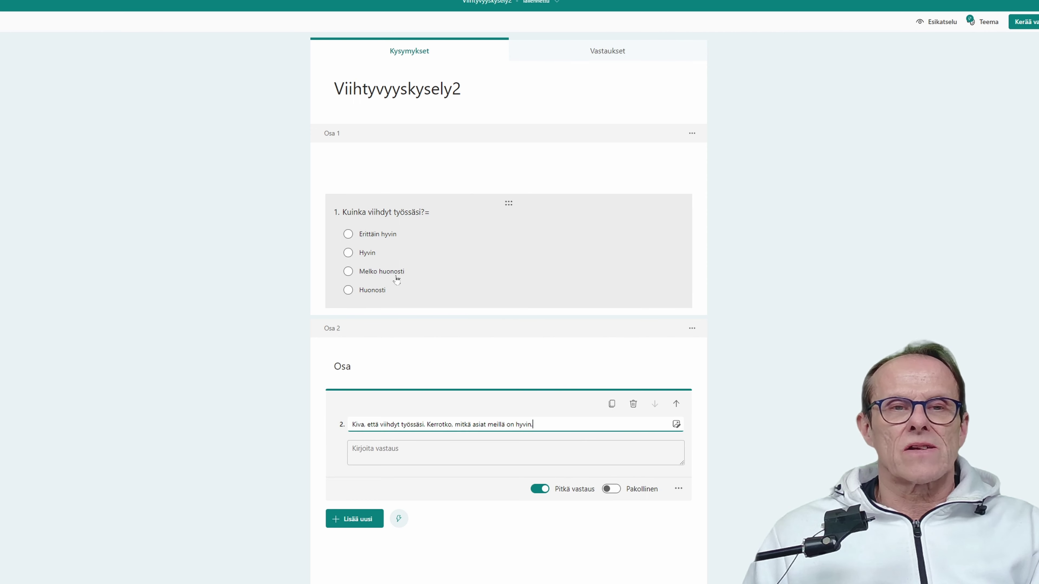
- Add a third section after Osa 2 and insert a text question in it
left_click(349, 519)
scroll(491, 471, "down", 3)
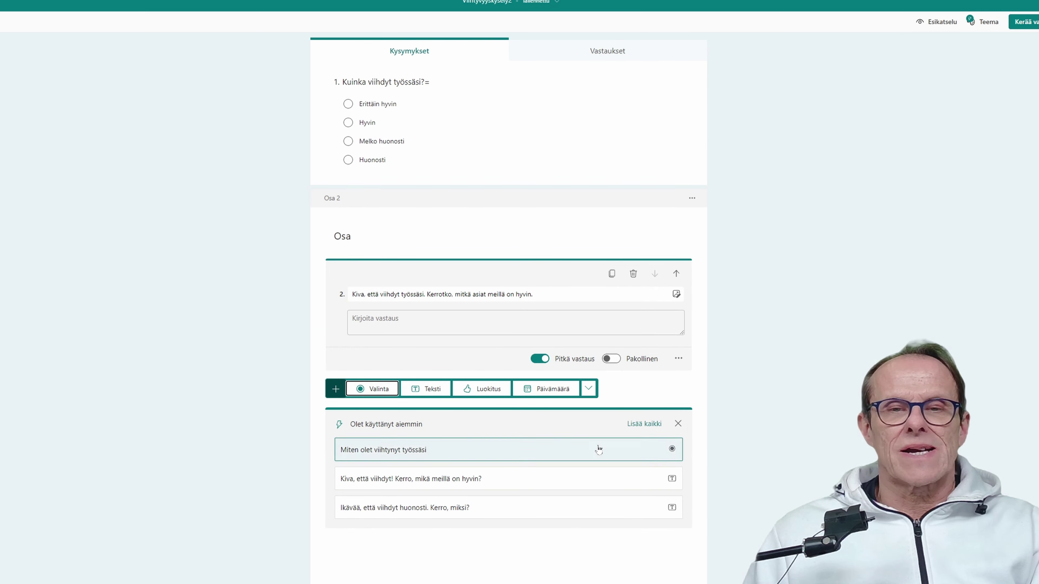
left_click(588, 388)
left_click(614, 472)
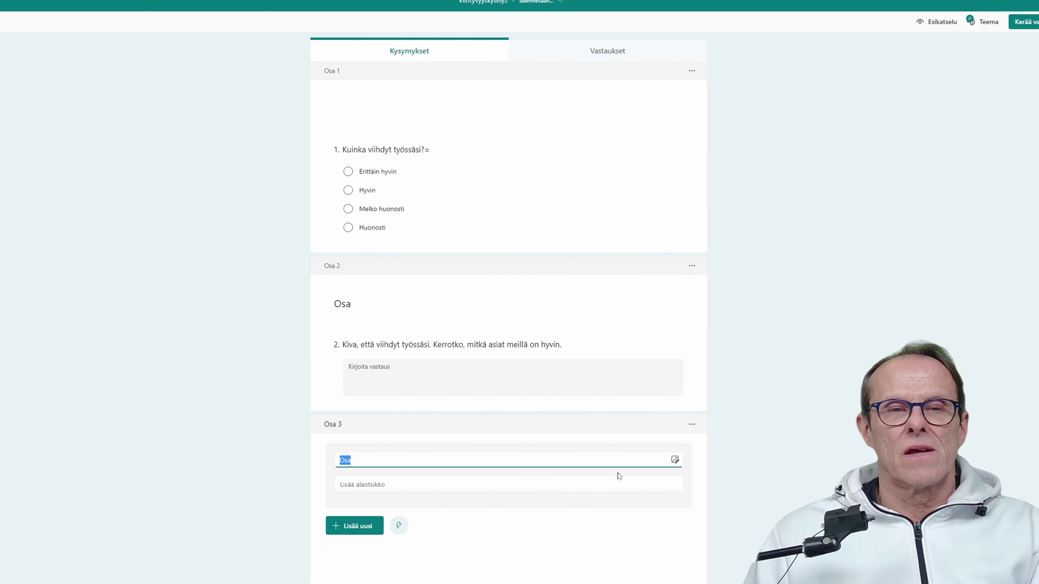
left_click(362, 527)
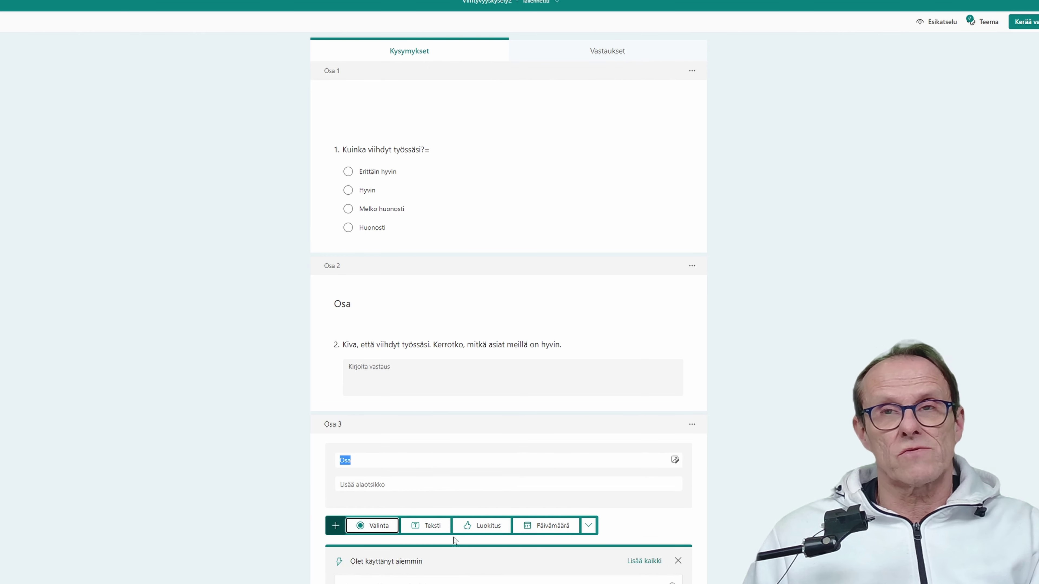
left_click(429, 528)
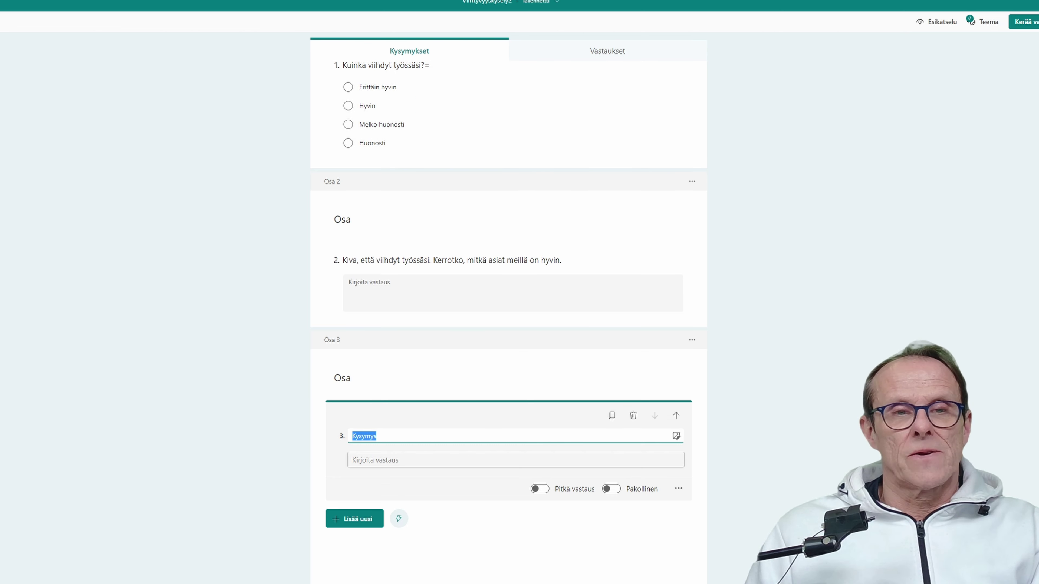
- Word the Osa 3 question "Ikävää, että et viihdy meillä. Kerrotko lyhyesti, miksi näin on?" and make it a required long-answer question
left_click_drag(377, 436, 334, 435)
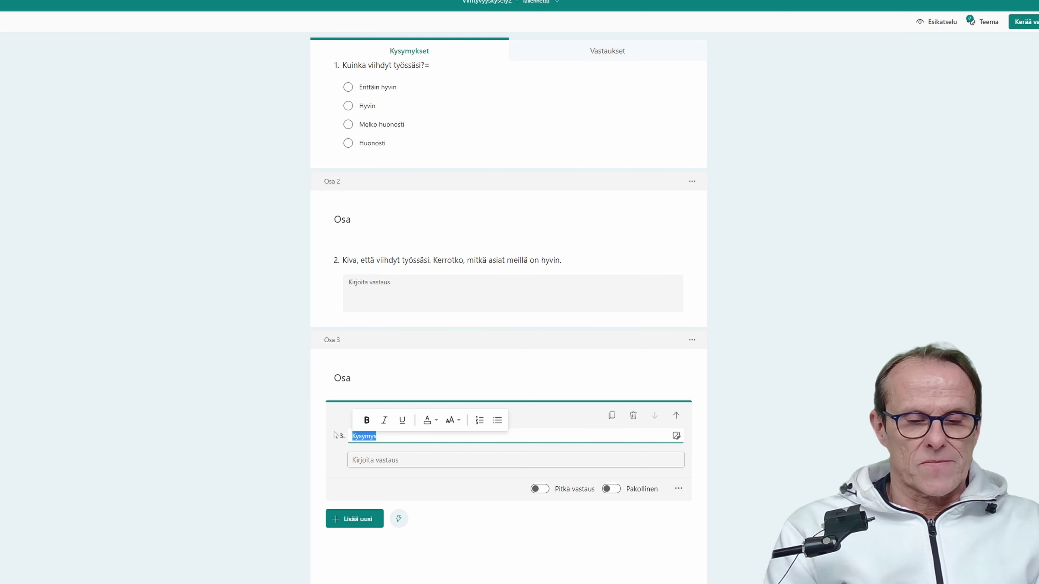
type("Ikä")
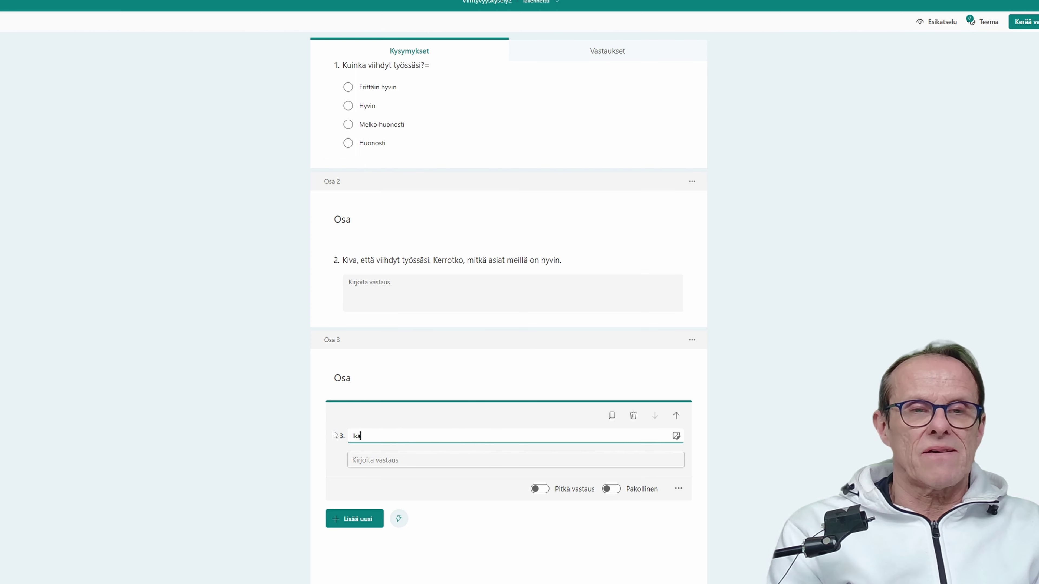
type("vää, että et")
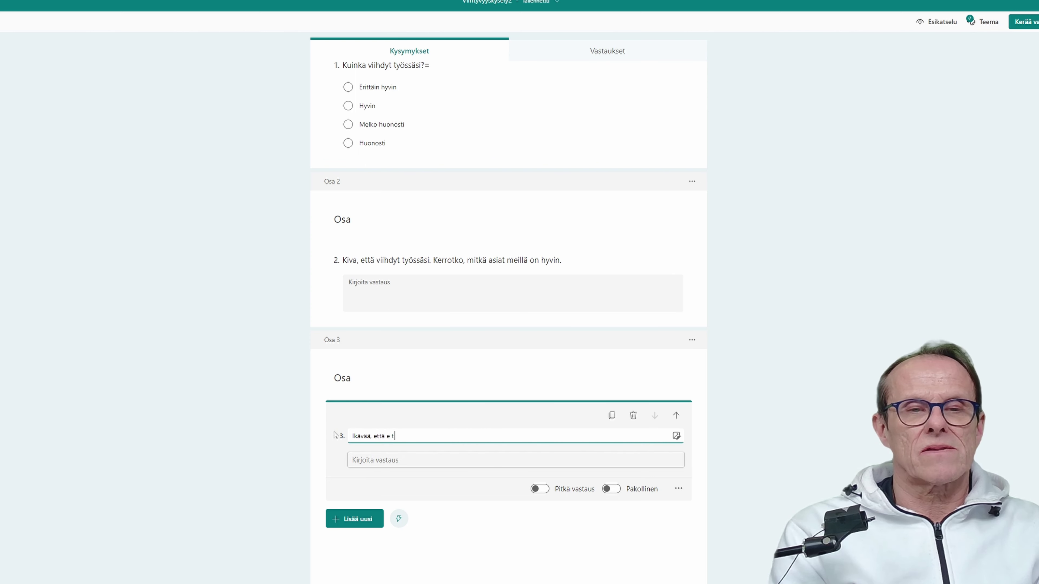
type(" viih")
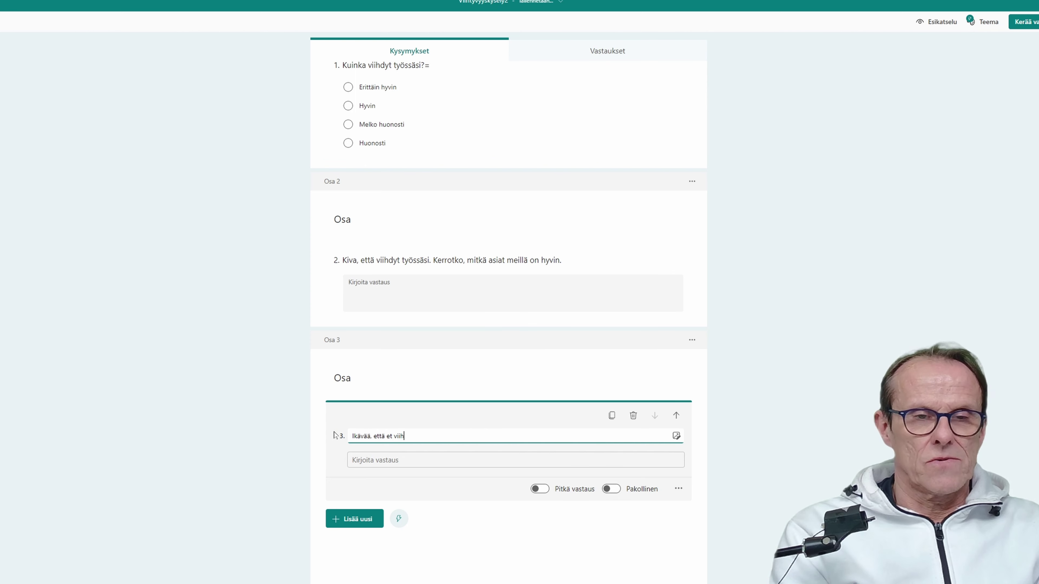
type("dy meillä. Kerrot")
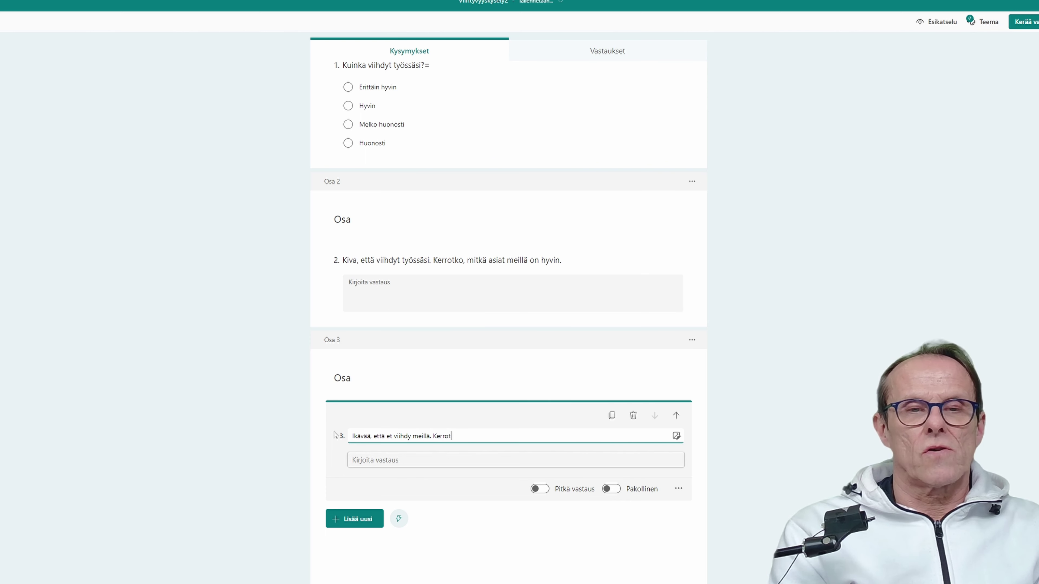
type("ko luy")
key("BackSpace")
type("yhey")
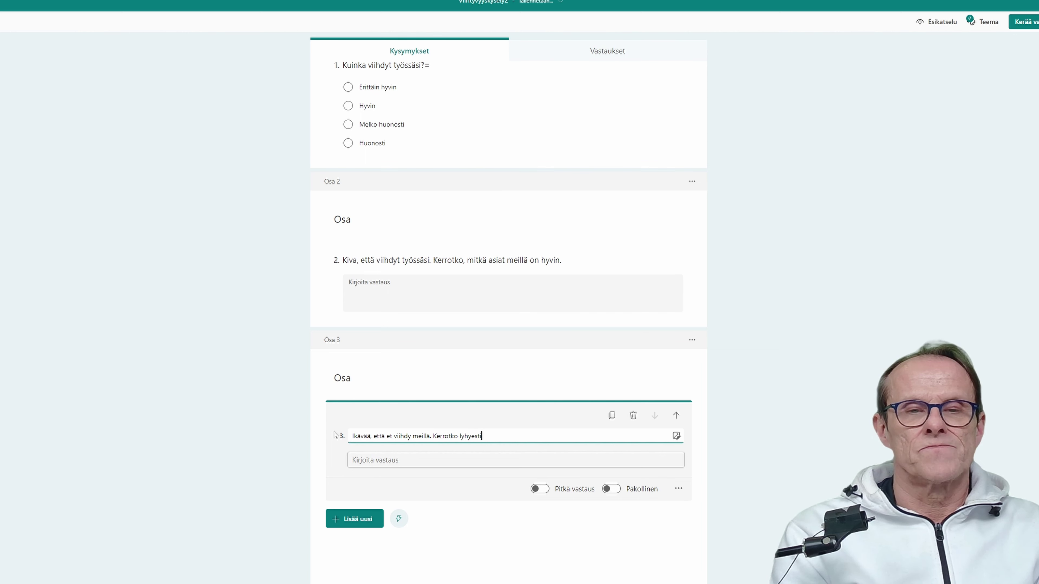
type("sti, miksi näin on?")
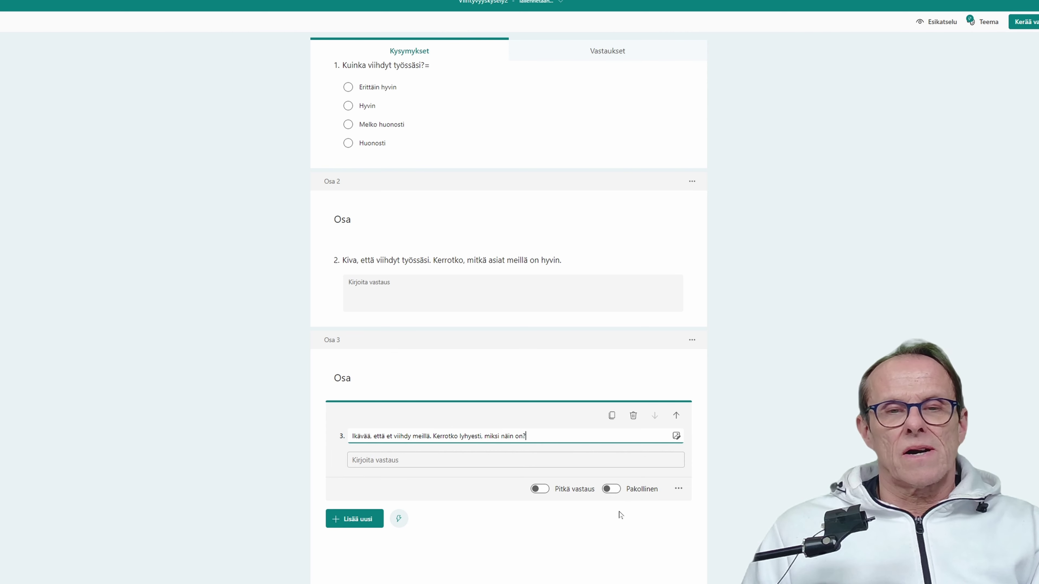
left_click(537, 489)
left_click(608, 501)
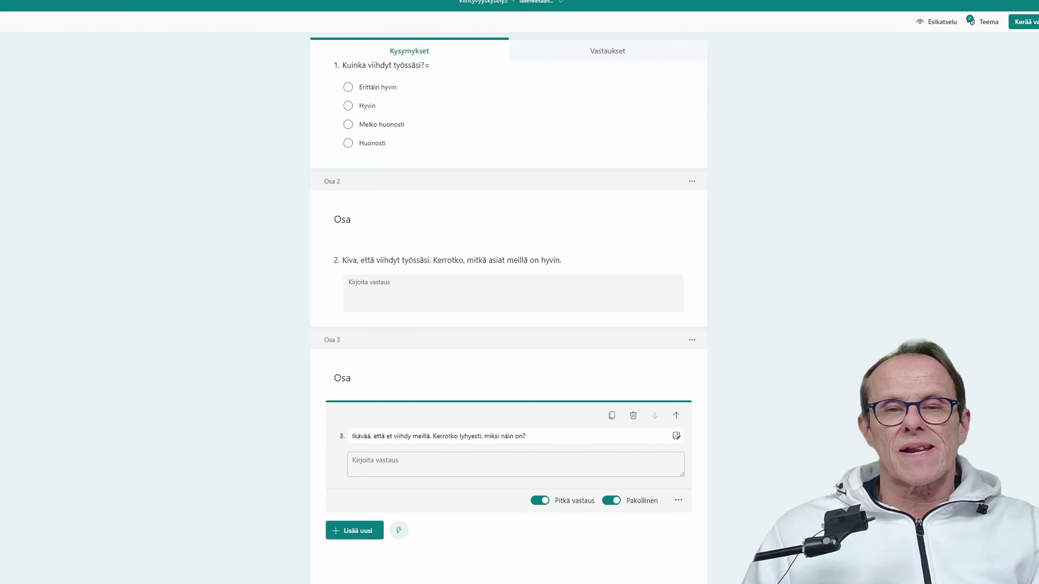
- Make the "Kiva, että viihdyt työssäsi" question in section Osa 2 required
scroll(549, 331, "up", 2)
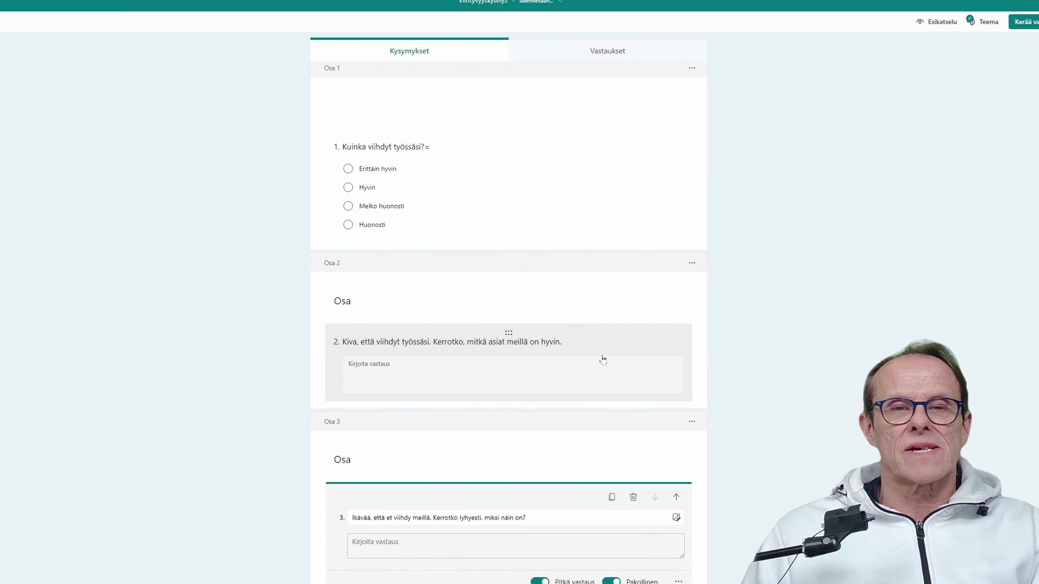
left_click(587, 308)
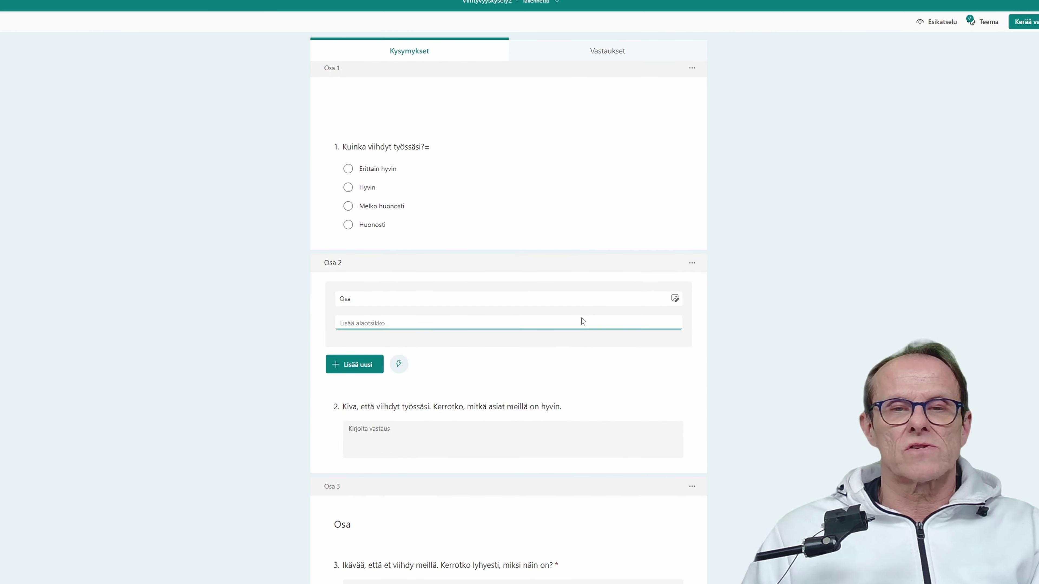
left_click(583, 376)
left_click(524, 371)
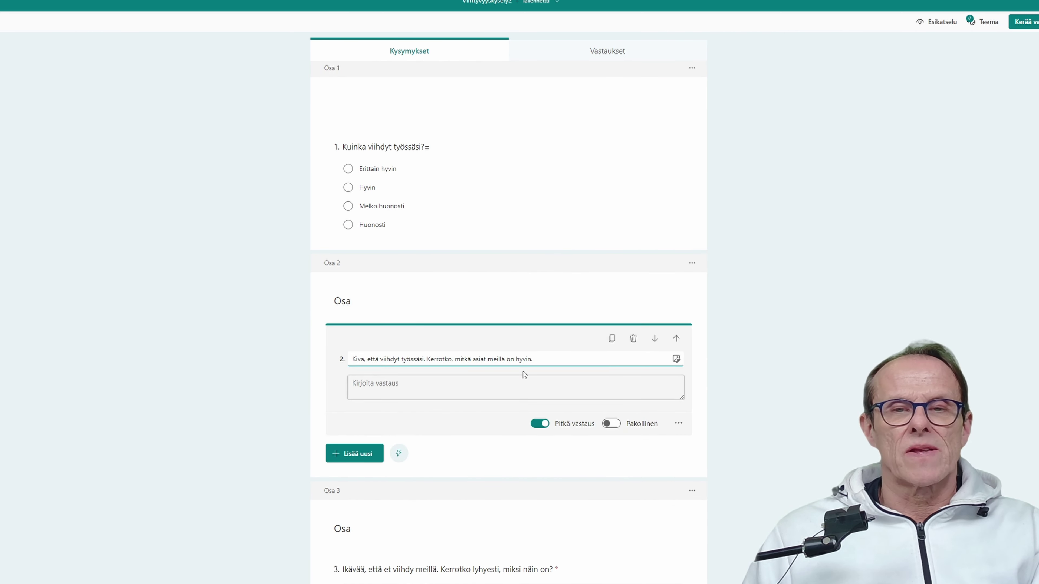
left_click(610, 424)
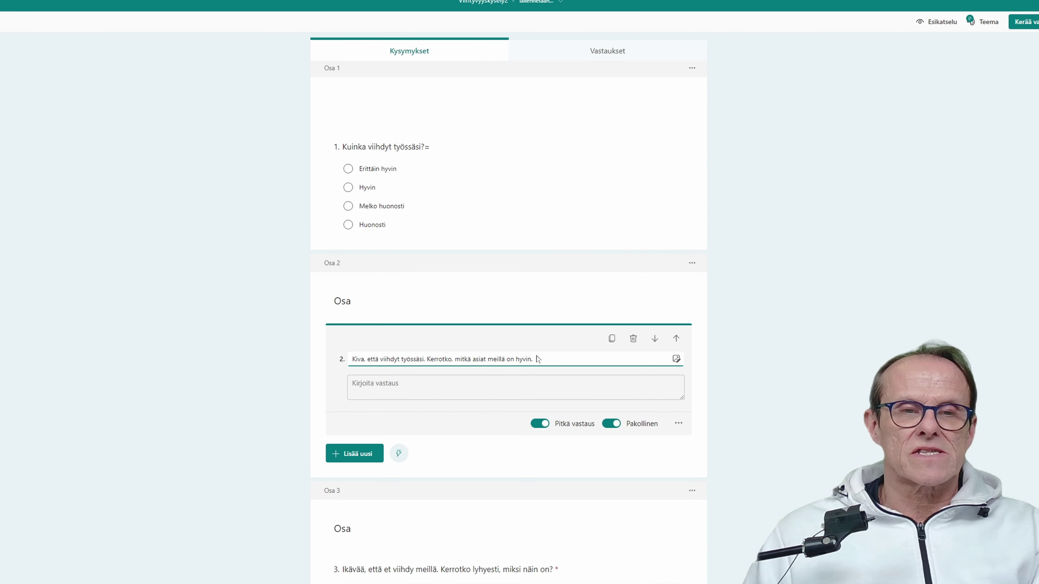
- Review the answer options in Osa 1 against the follow-up questions in sections Osa 2 and Osa 3
scroll(538, 366, "down", 2)
scroll(536, 364, "up", 2)
scroll(536, 364, "down", 2)
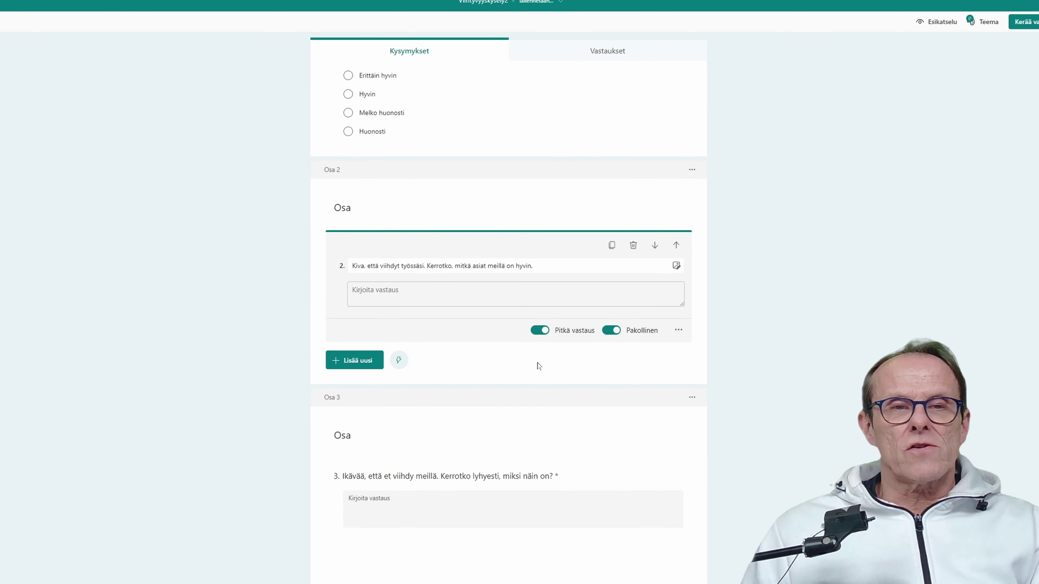
scroll(536, 362, "up", 4)
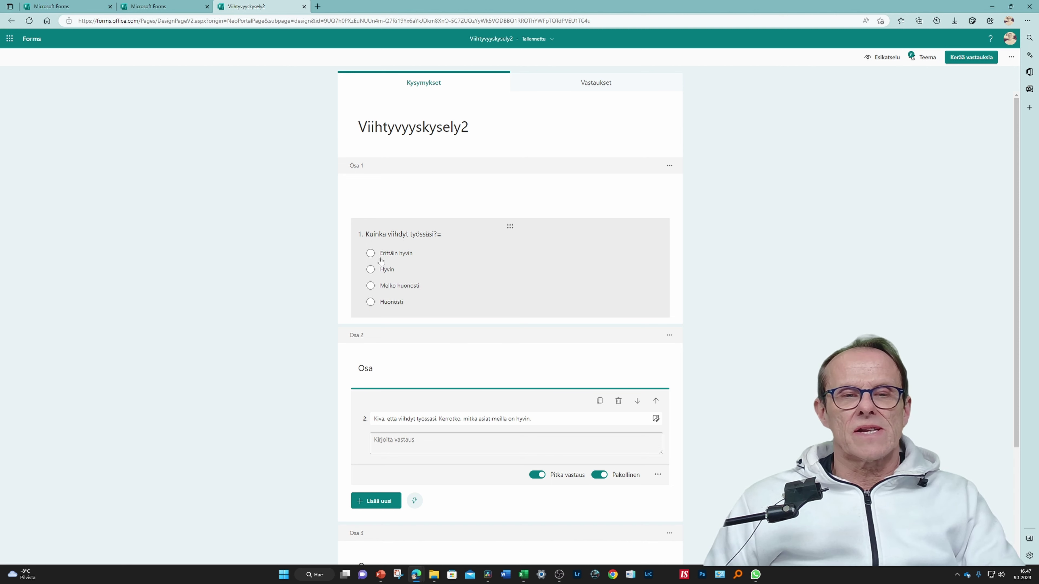
scroll(510, 313, "down", 3)
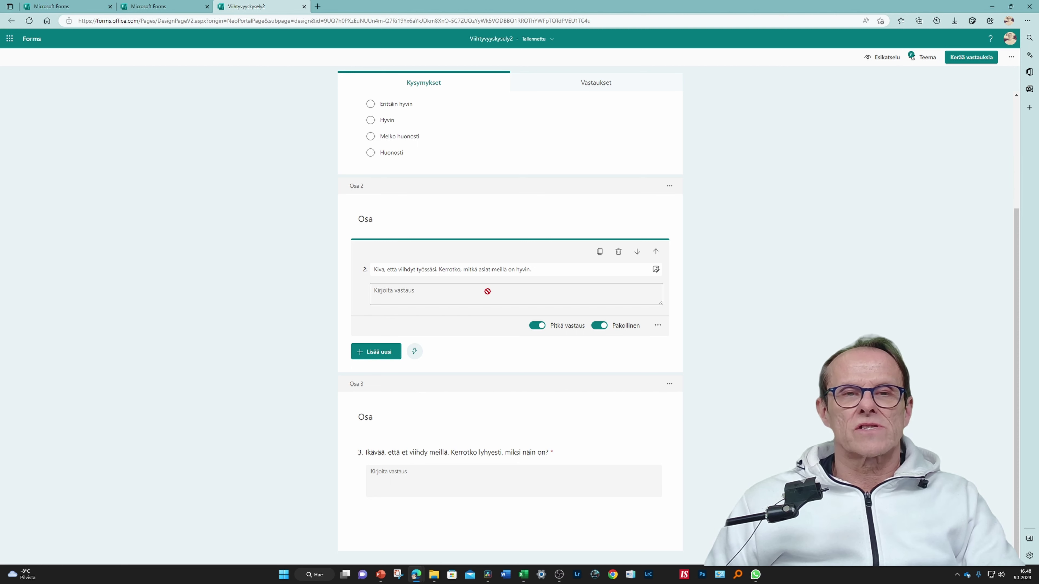
scroll(578, 303, "up", 2)
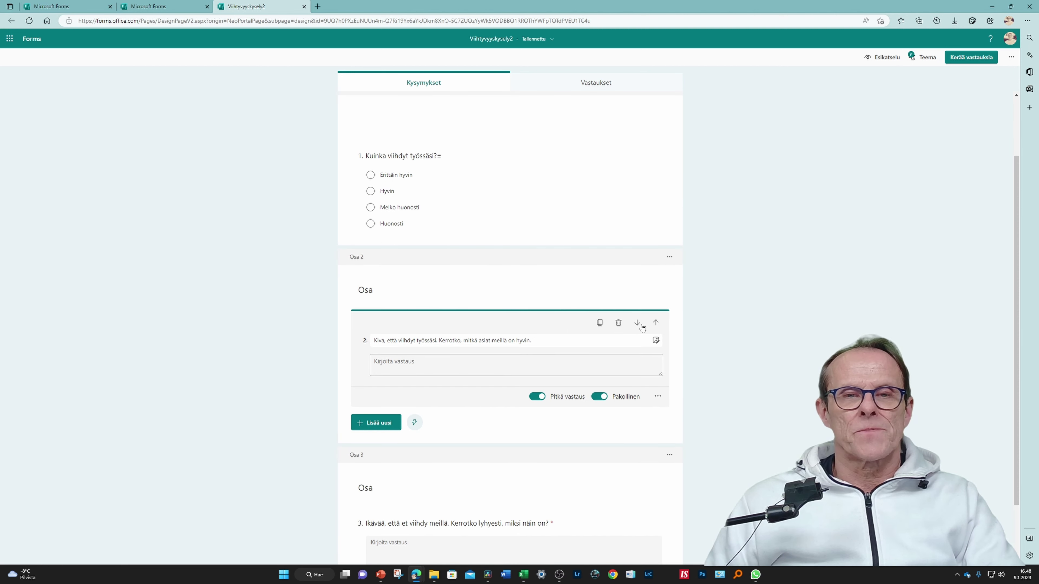
scroll(643, 326, "up", 2)
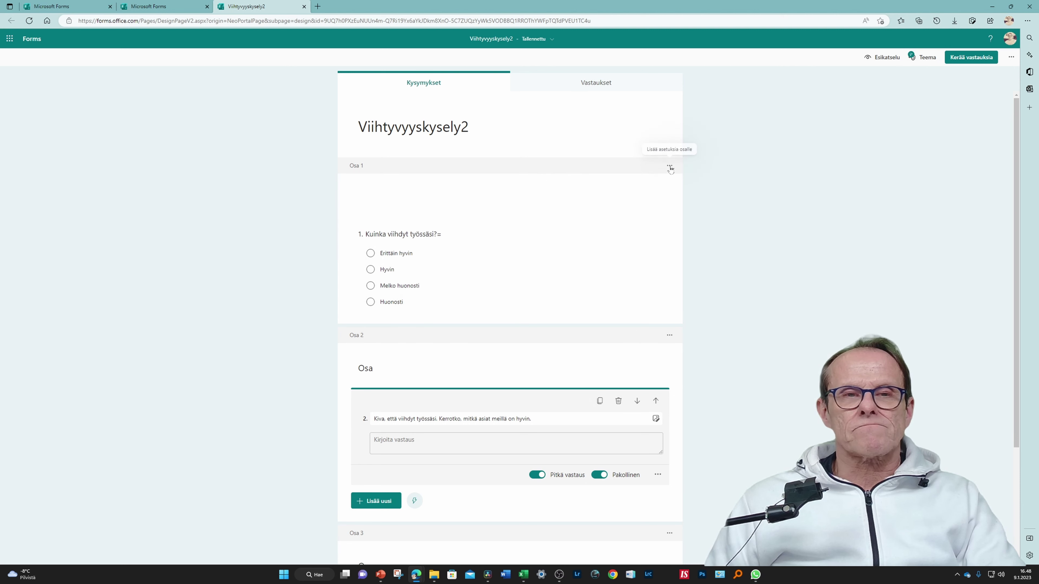
scroll(668, 233, "down", 2)
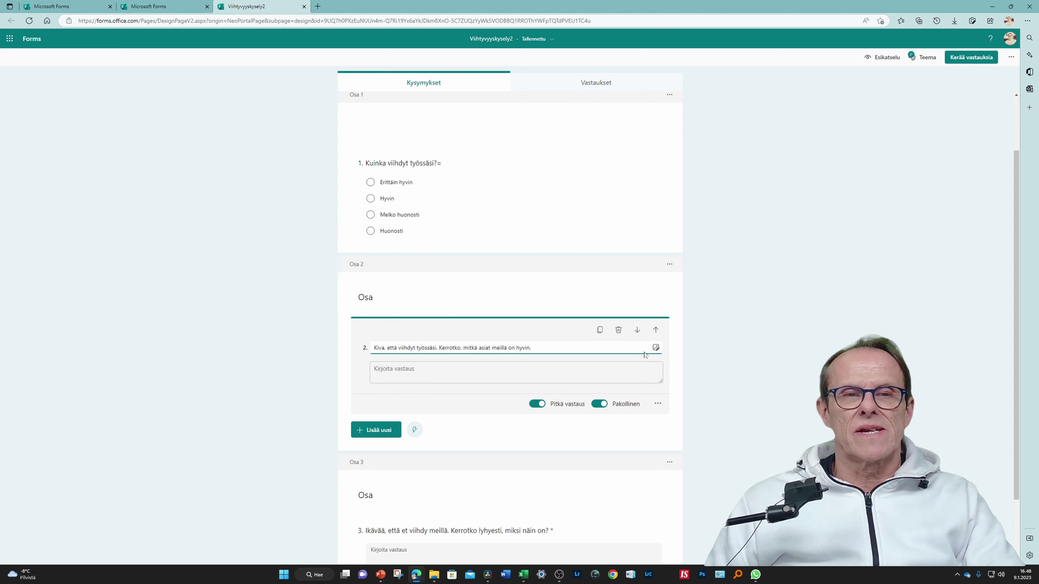
scroll(669, 172, "up", 2)
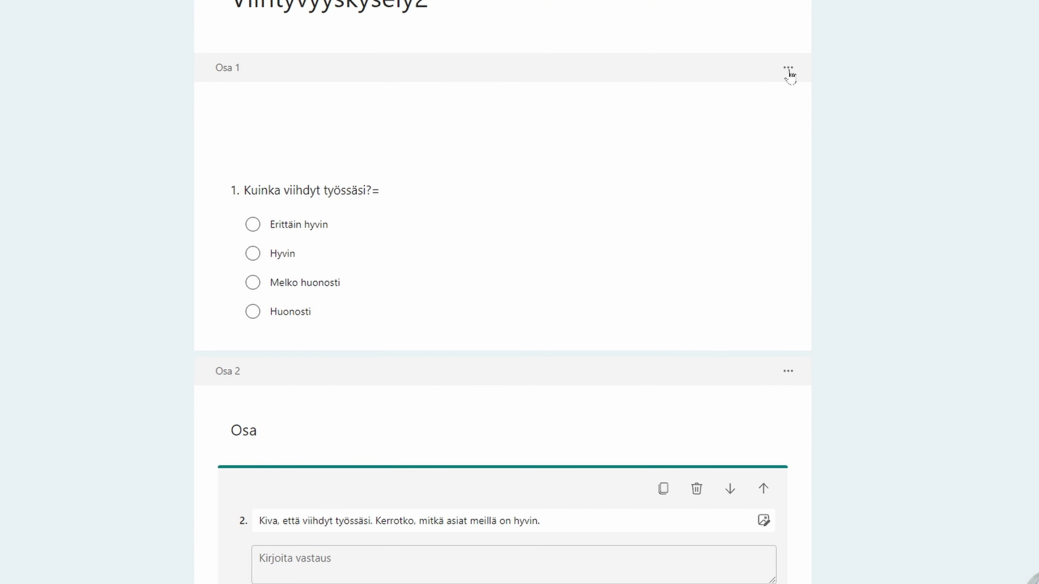
- Start adding branching from section Osa 1 and show the branching options of question 1
left_click(789, 70)
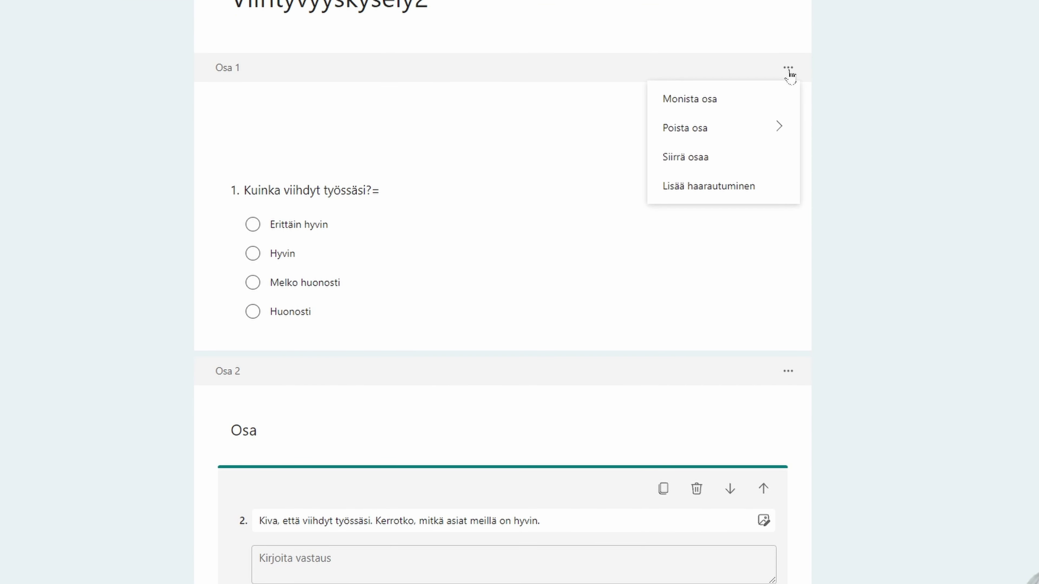
left_click(724, 187)
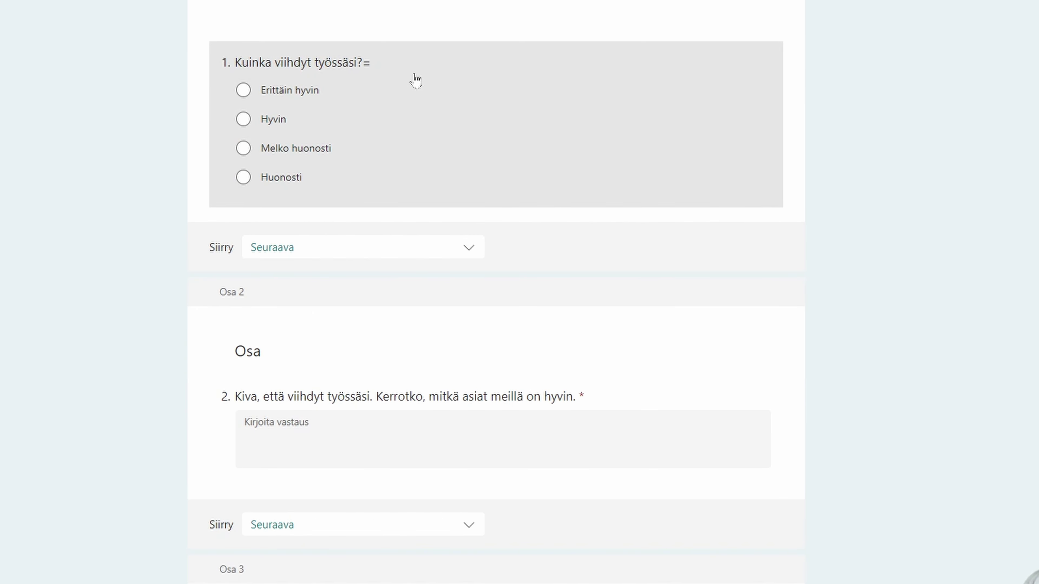
left_click(415, 80)
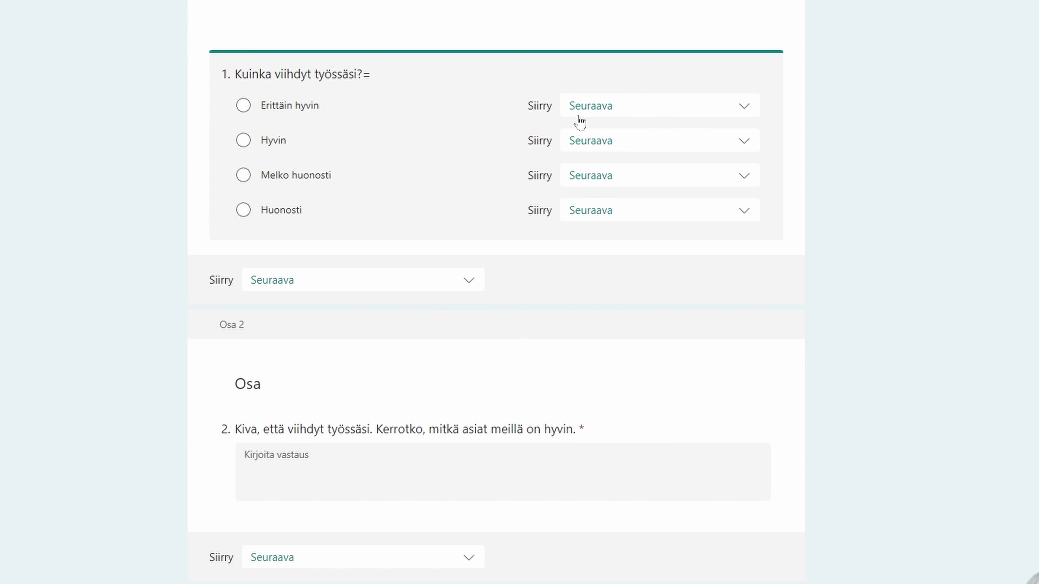
- Branch question 1 so Erittäin hyvin and Hyvin lead to 2. Osa, and Melko huonosti and Huonosti lead to 3. Osa
left_click(744, 108)
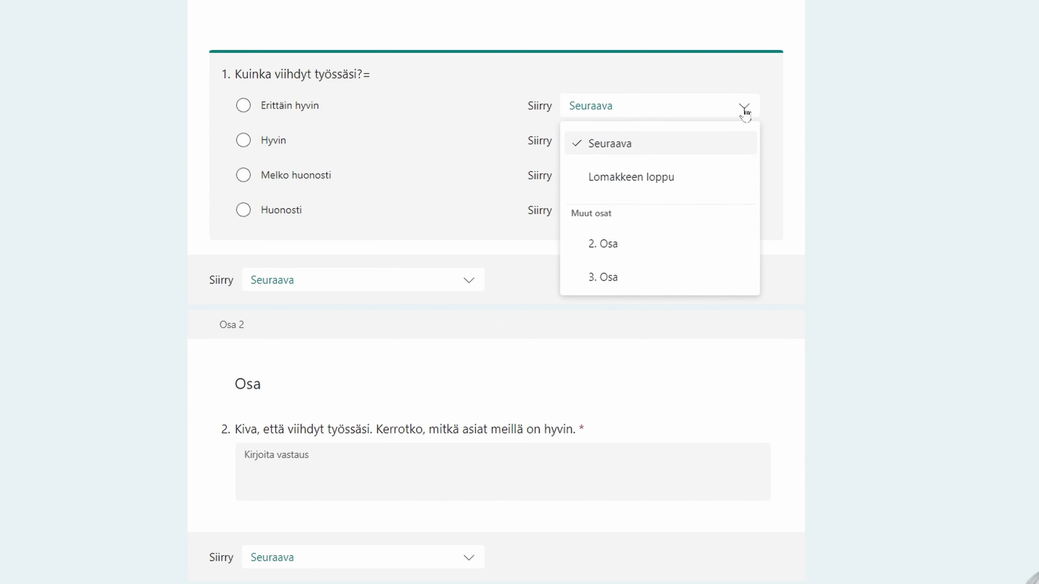
left_click(643, 245)
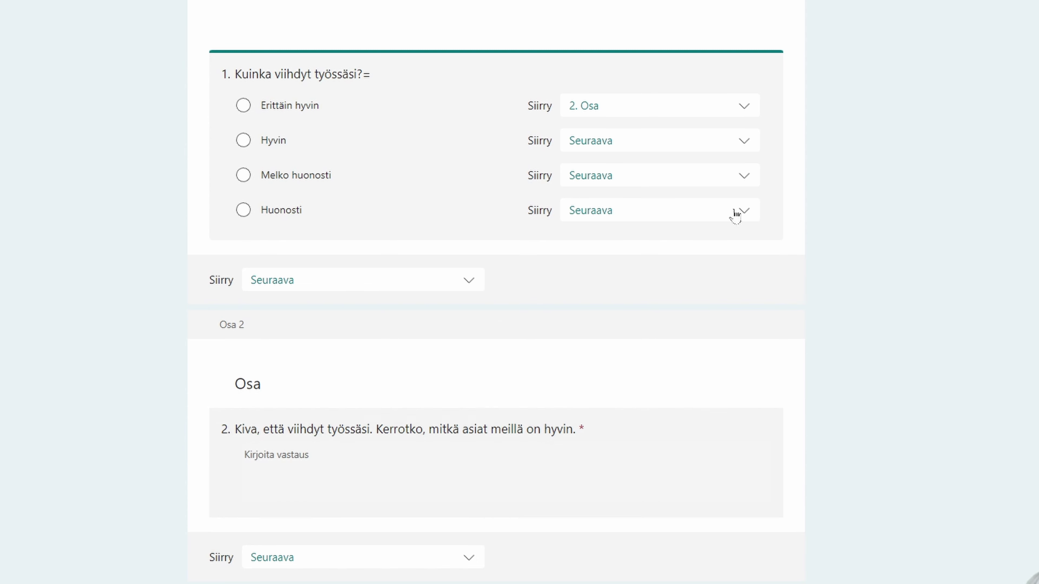
left_click(747, 148)
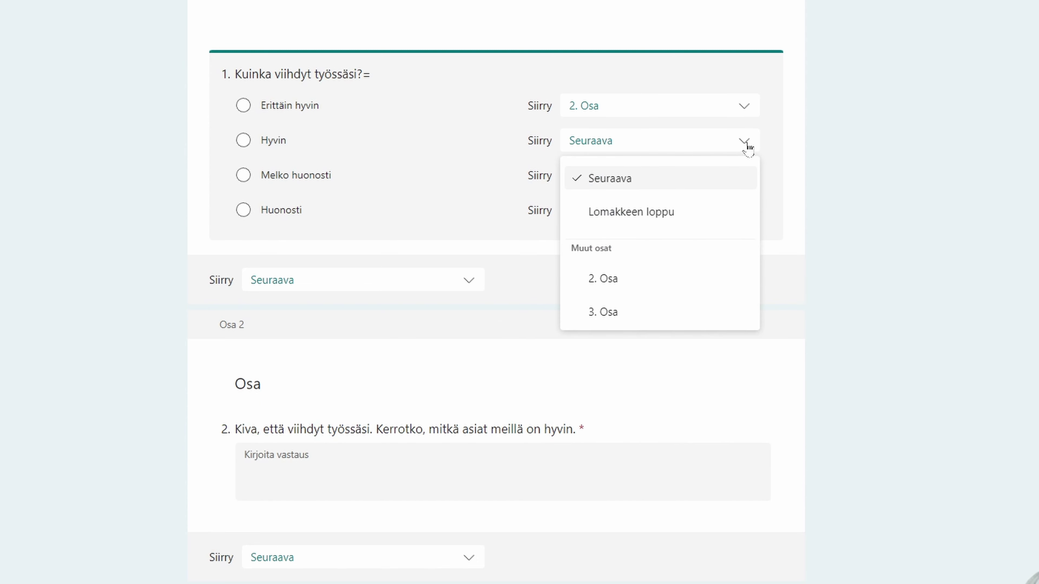
left_click(651, 283)
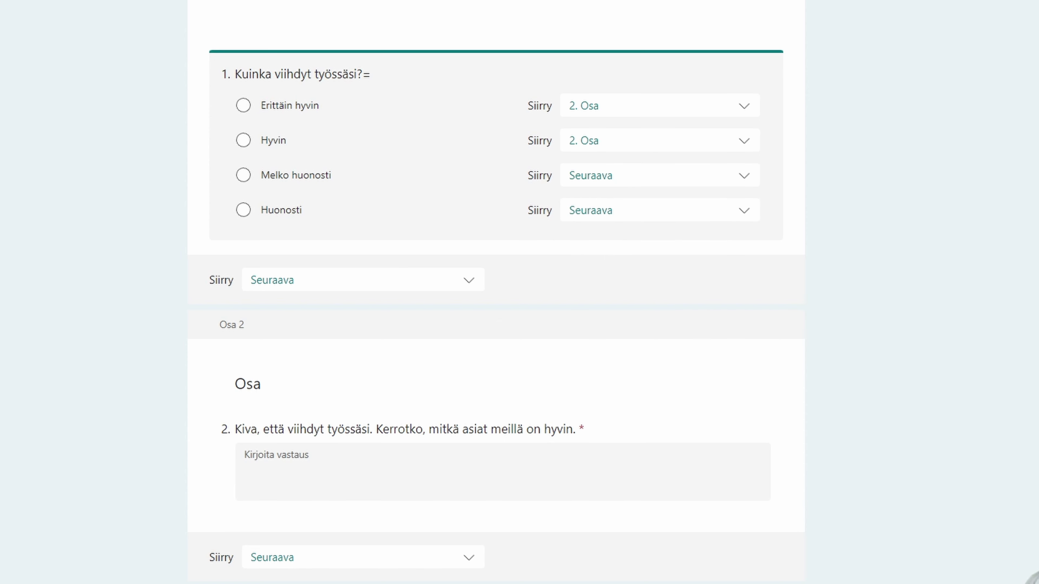
left_click(751, 184)
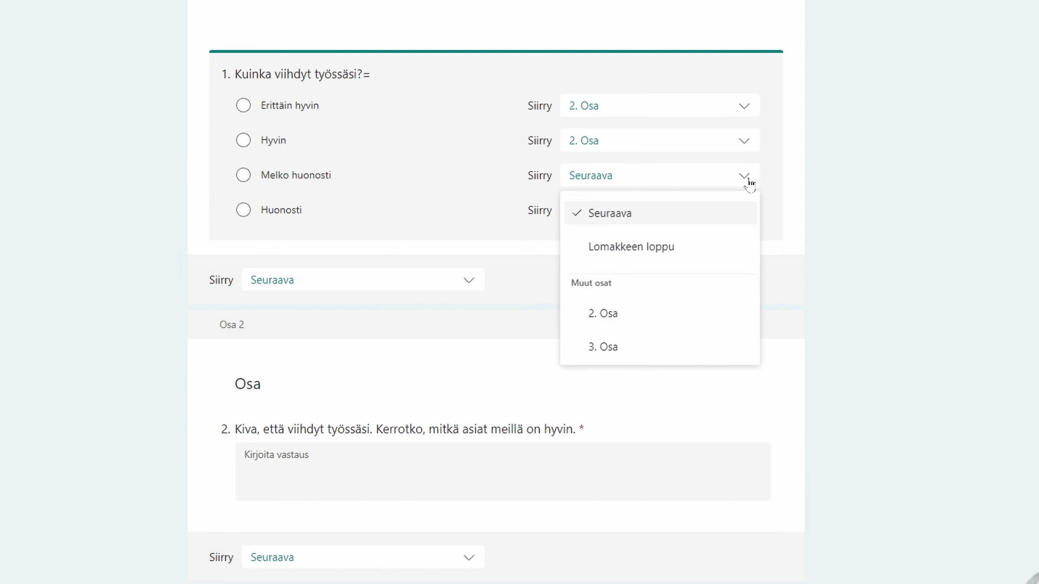
left_click(656, 348)
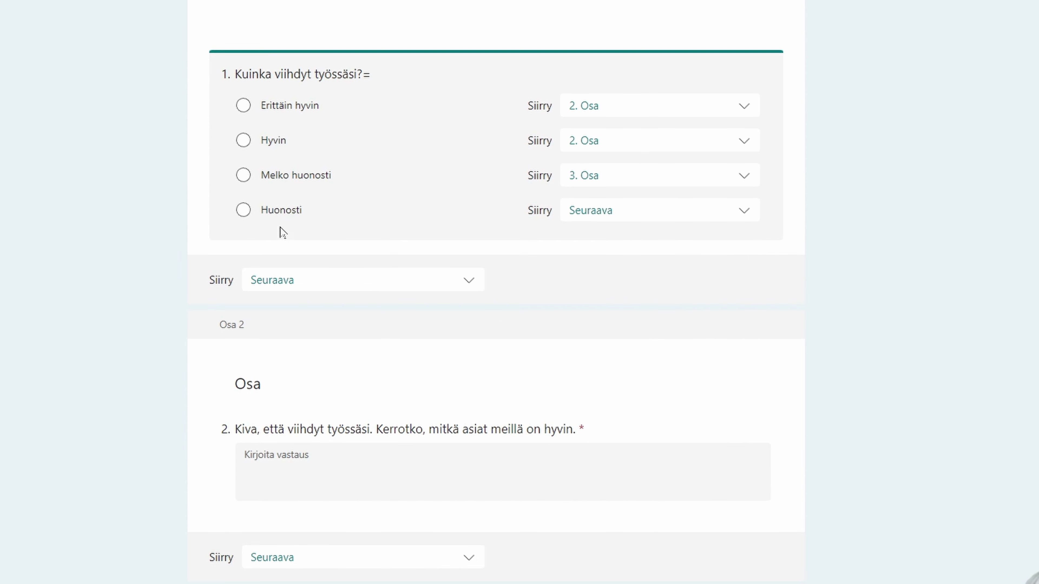
left_click(745, 217)
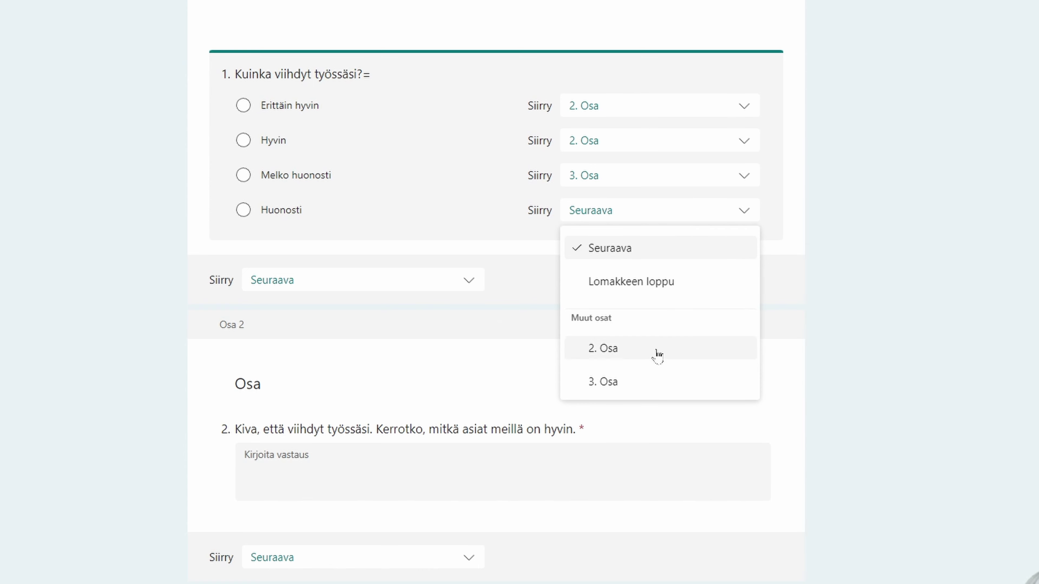
left_click(640, 386)
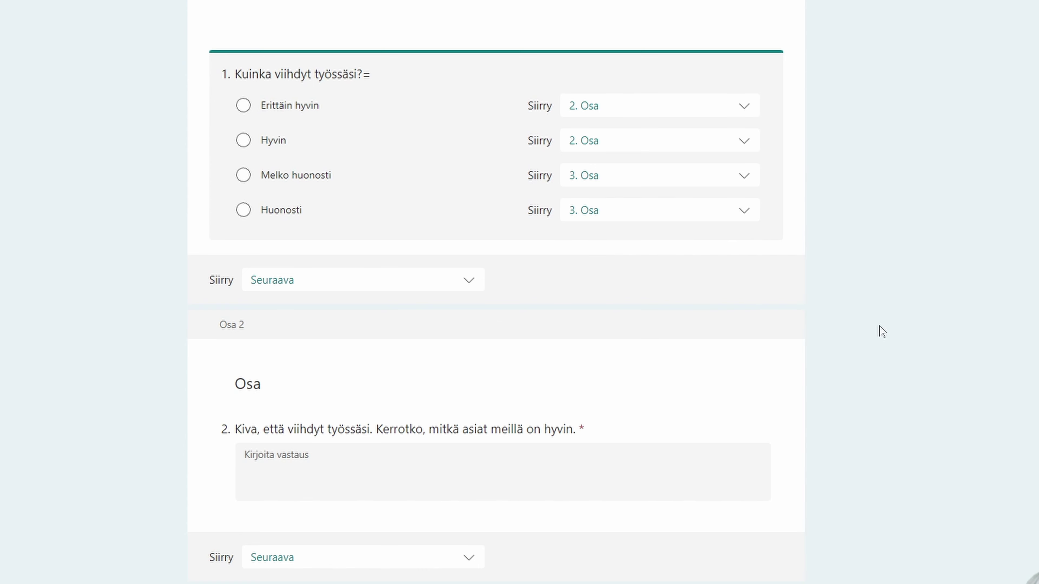
- Make sections Osa 2 and Osa 3 both go to Lomakkeen loppu, check the branching settings and return to the form editor
scroll(883, 332, "down", 3)
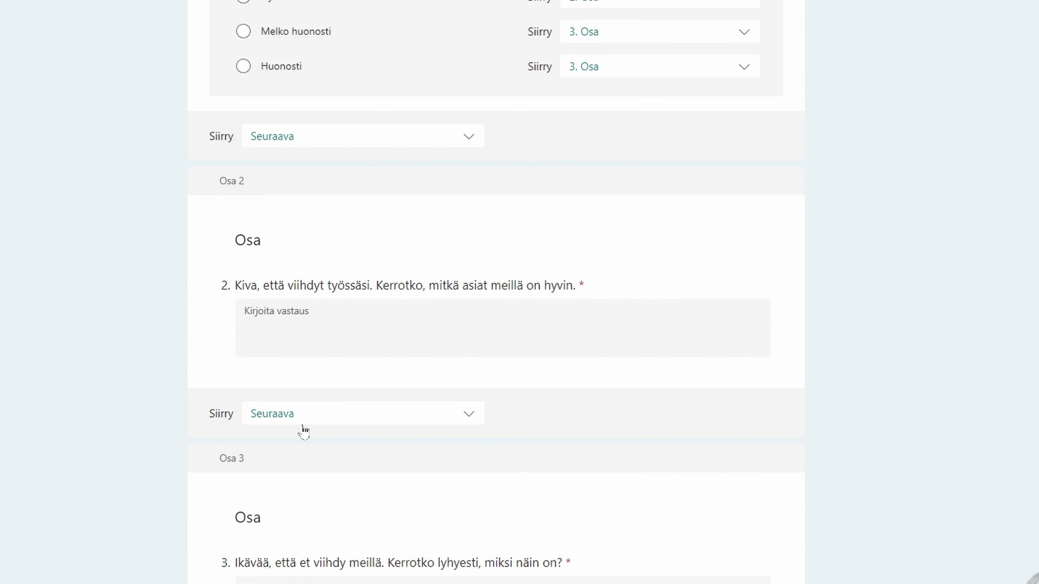
left_click(418, 424)
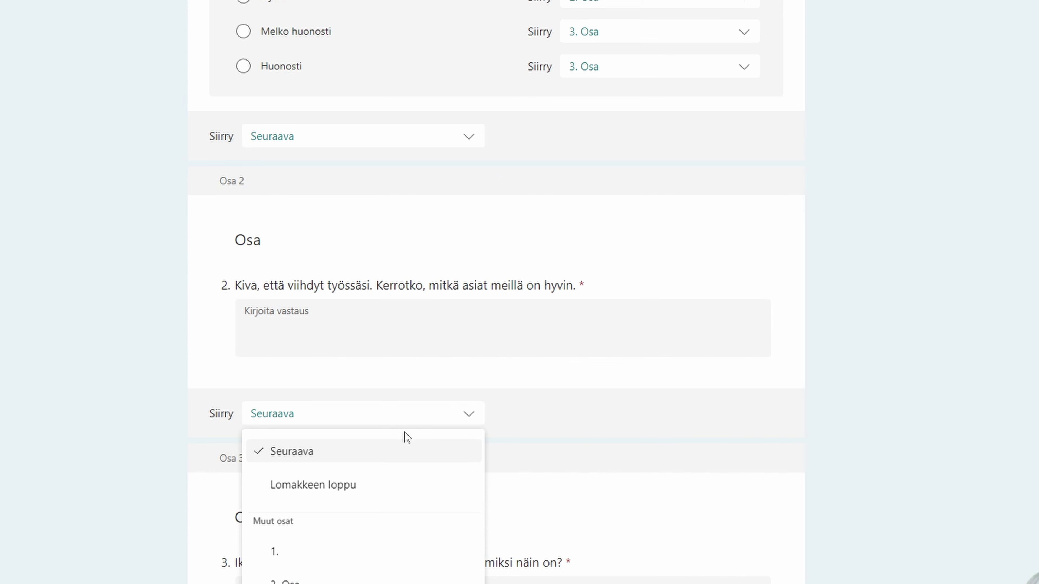
left_click(351, 485)
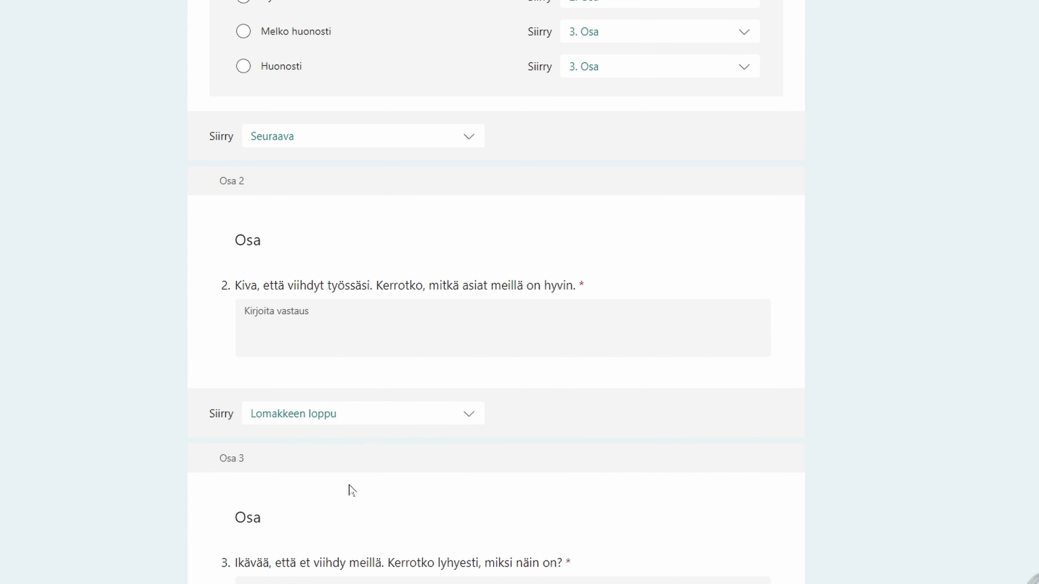
scroll(409, 481, "down", 1)
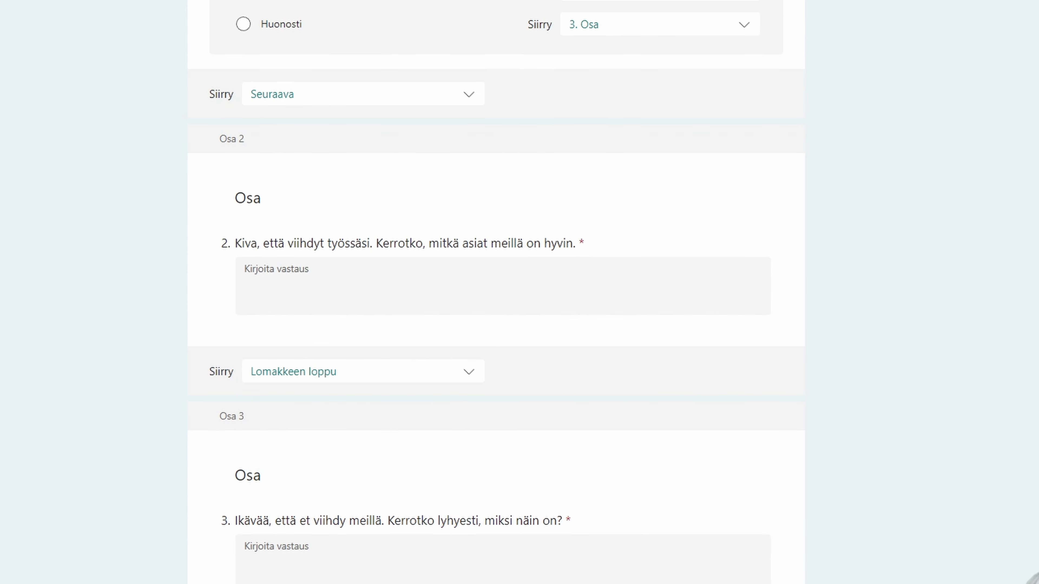
left_click(443, 583)
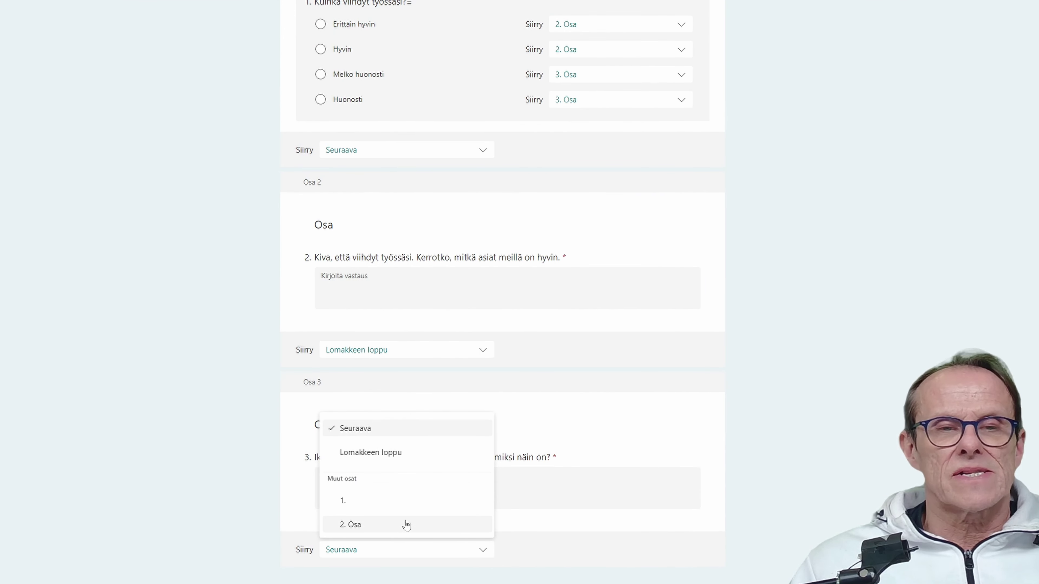
left_click(409, 461)
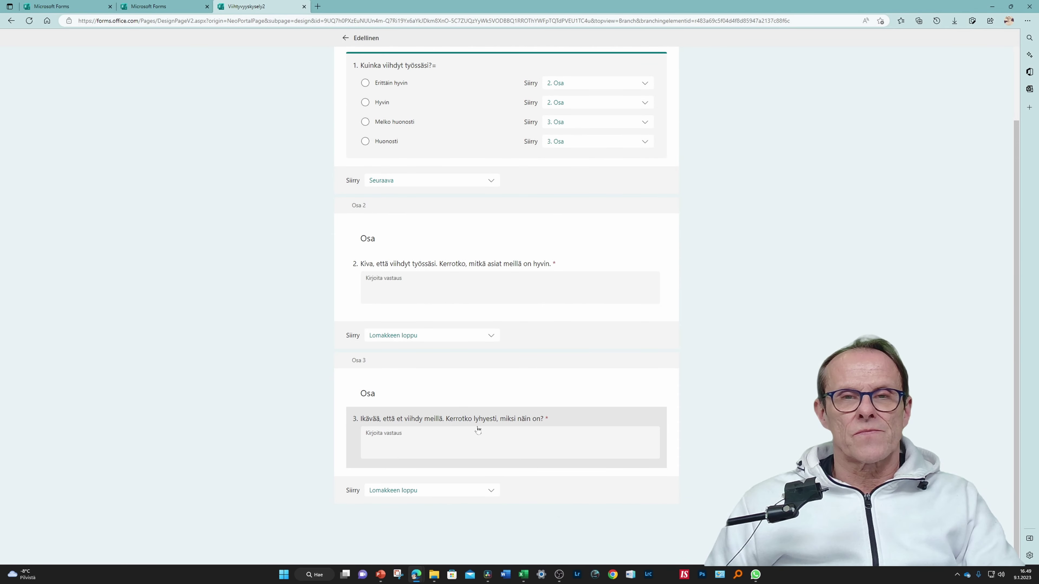
scroll(716, 414, "up", 3)
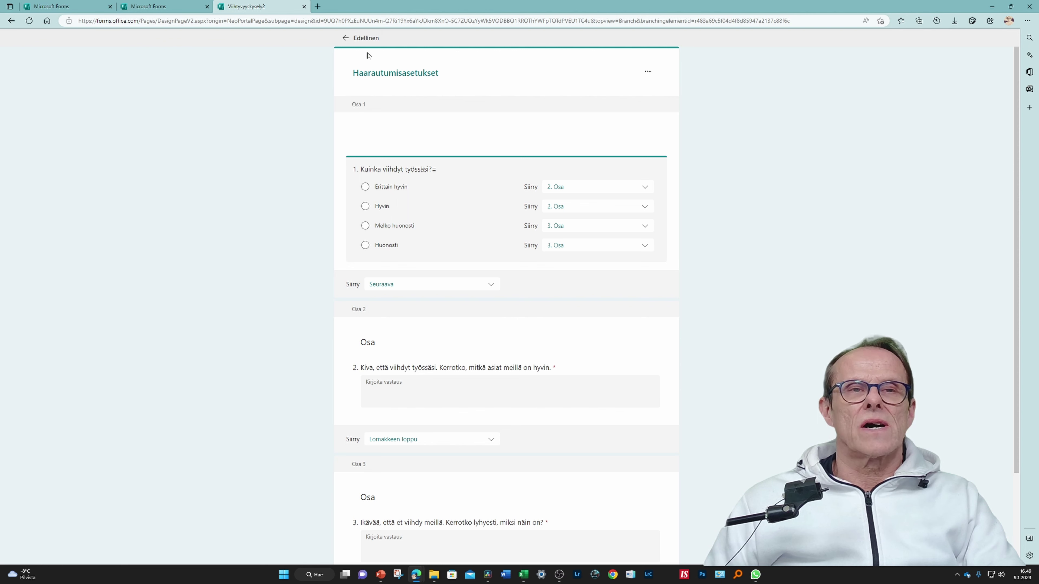
scroll(436, 117, "down", 3)
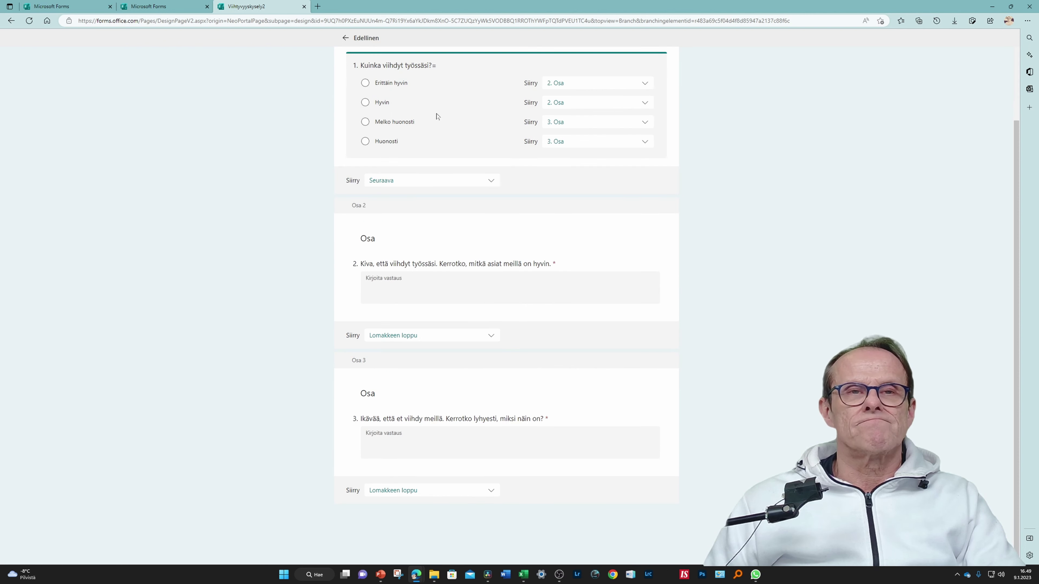
scroll(437, 117, "up", 3)
left_click(360, 38)
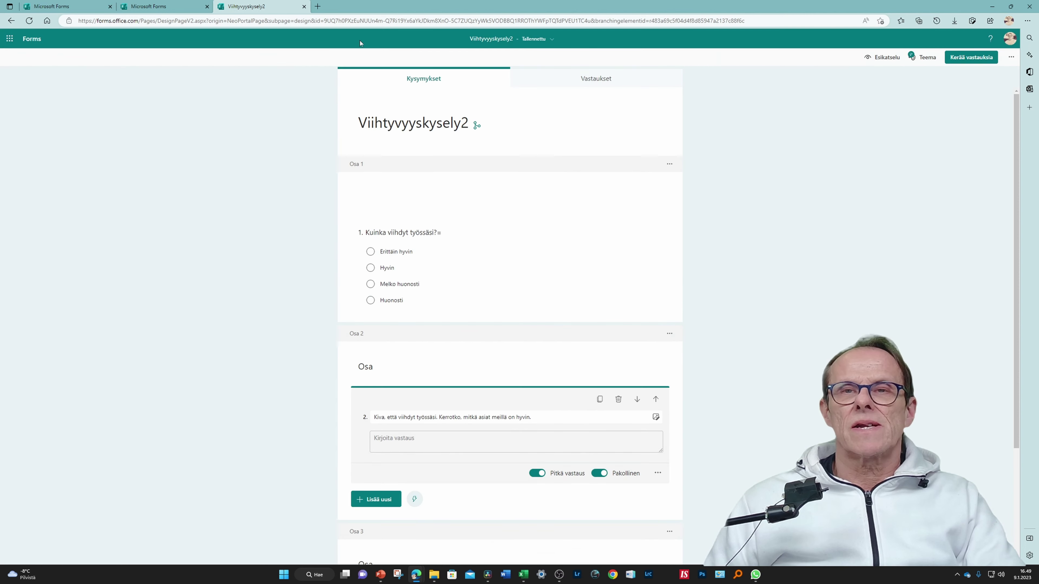
- Preview the survey with the answer Erittäin hyvin, try submitting it with question 2 left empty, and leave the preview
left_click(883, 58)
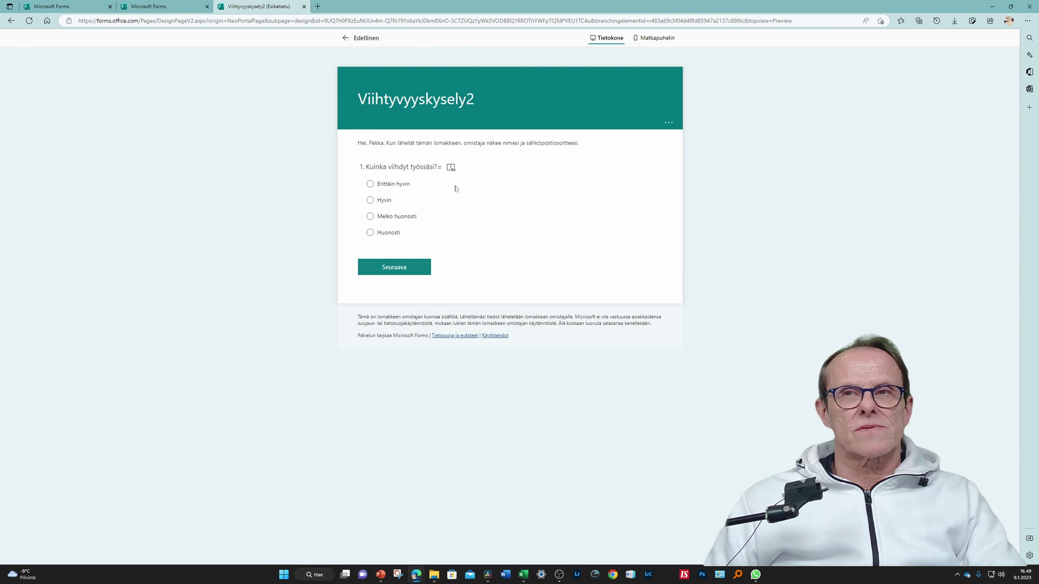
left_click(370, 185)
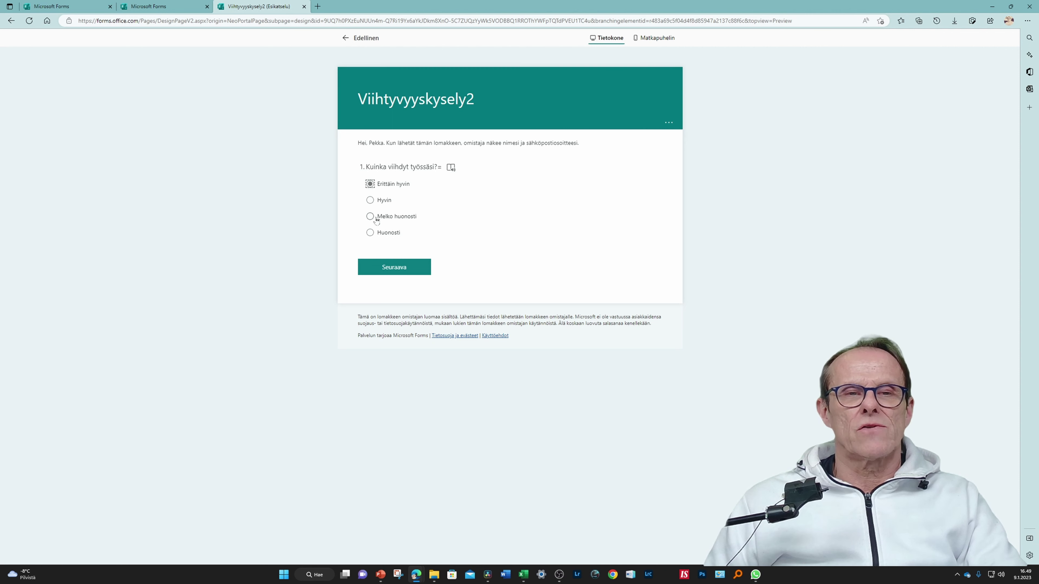
left_click(400, 270)
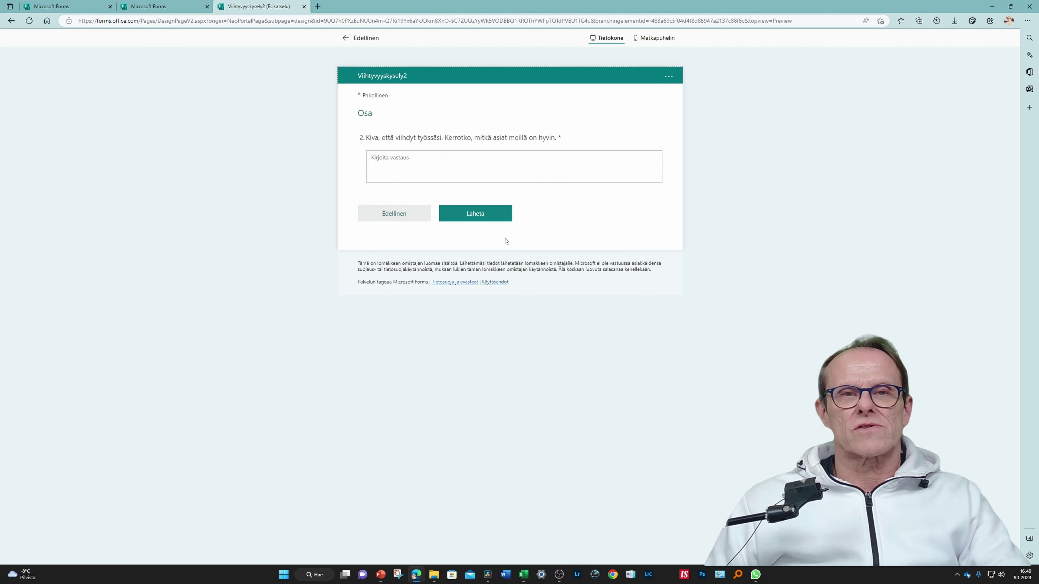
left_click(473, 218)
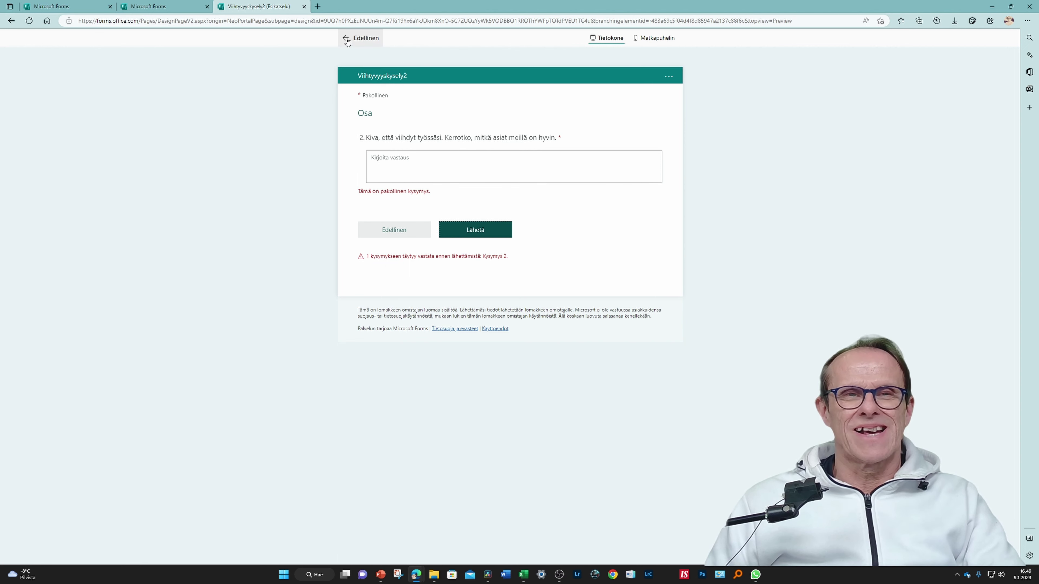
left_click(360, 37)
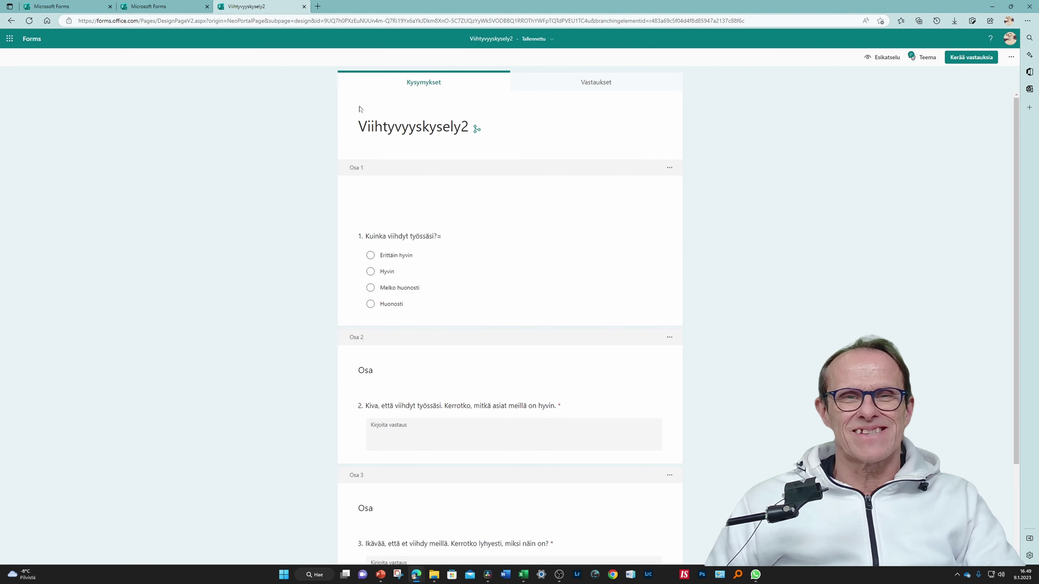
- Preview the survey again, answer Erittäin hyvin and "Kaikki on hyvin!", and submit the test response
left_click(882, 57)
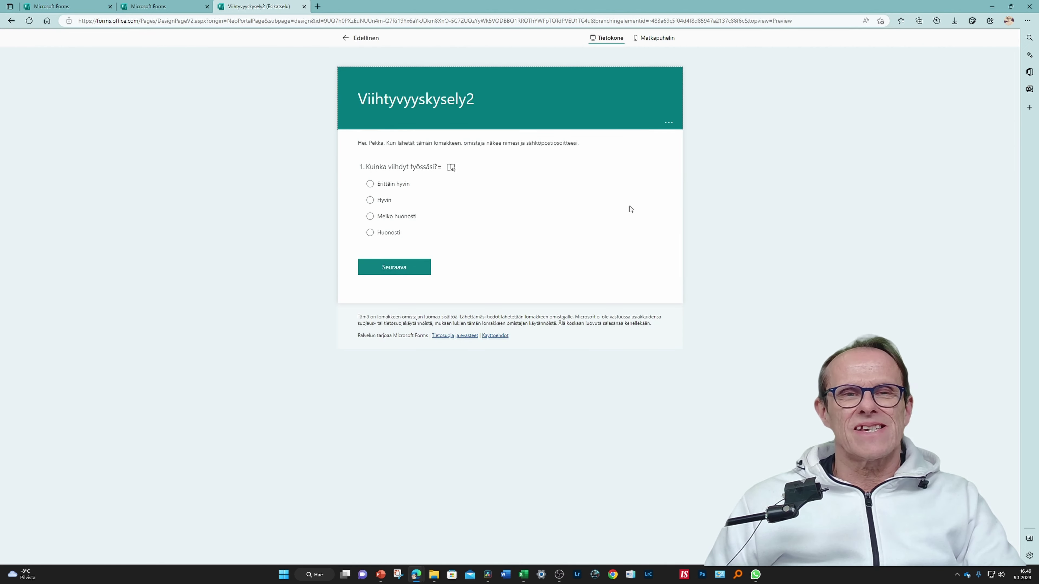
left_click(370, 184)
left_click(399, 270)
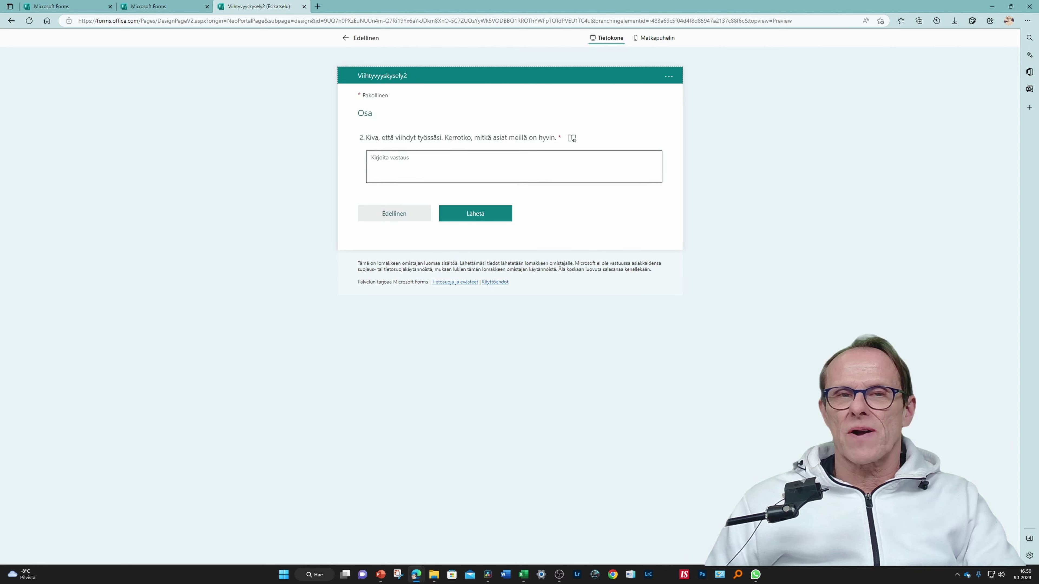
left_click(372, 158)
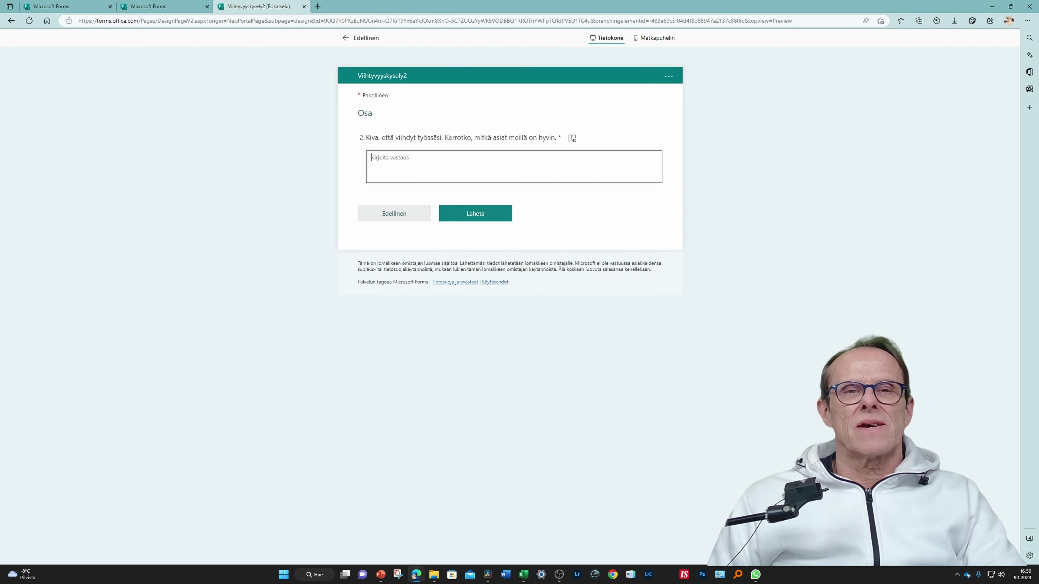
type("Ka")
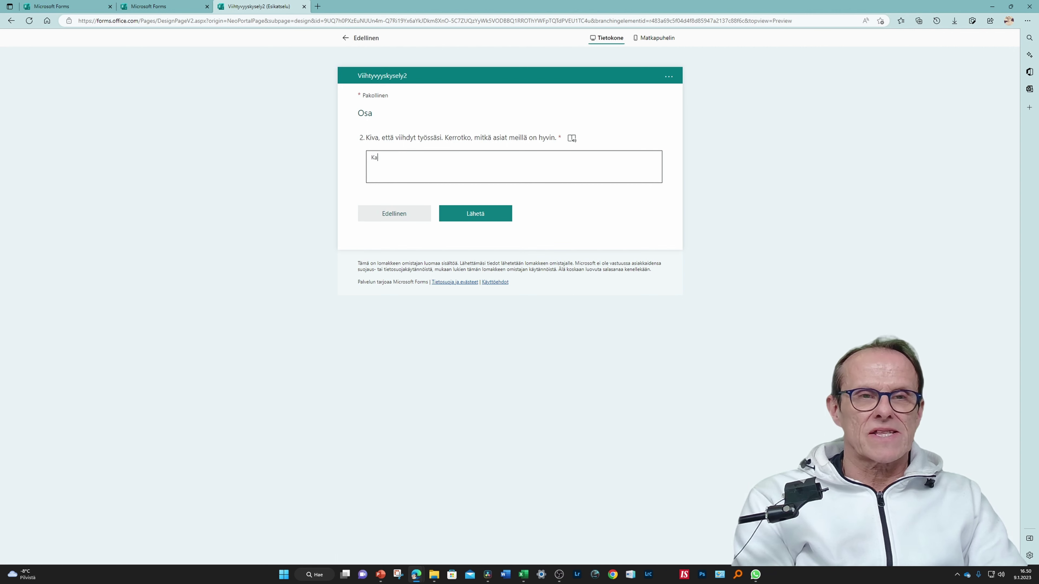
type("ikki on hyu")
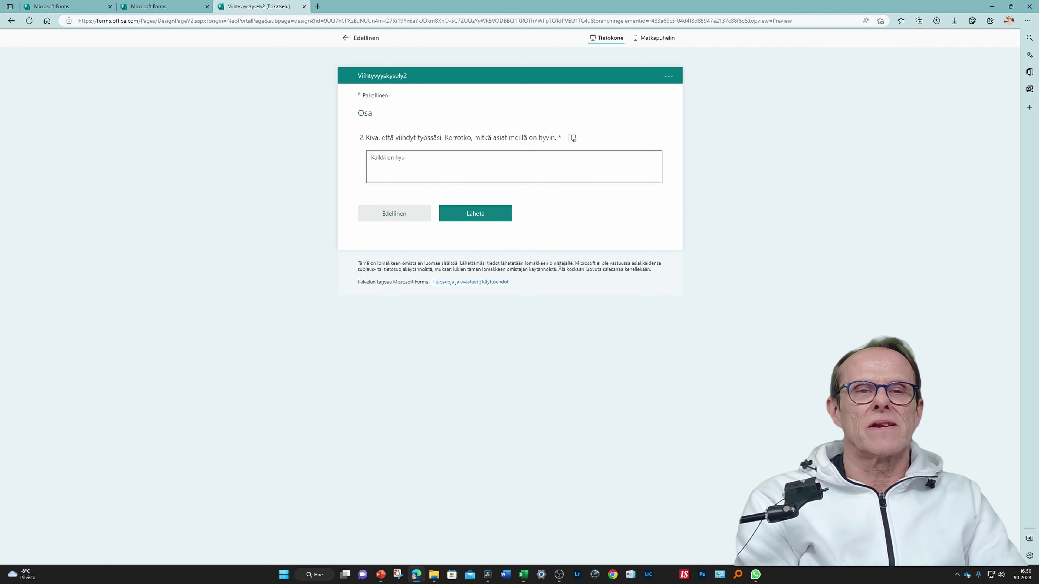
key("BackSpace")
type("vin!")
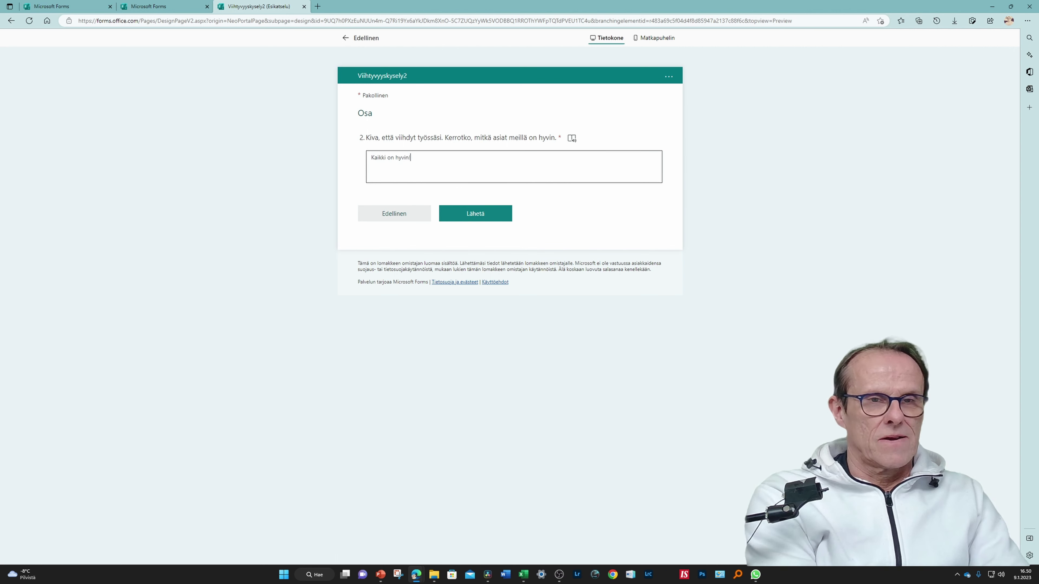
left_click(478, 213)
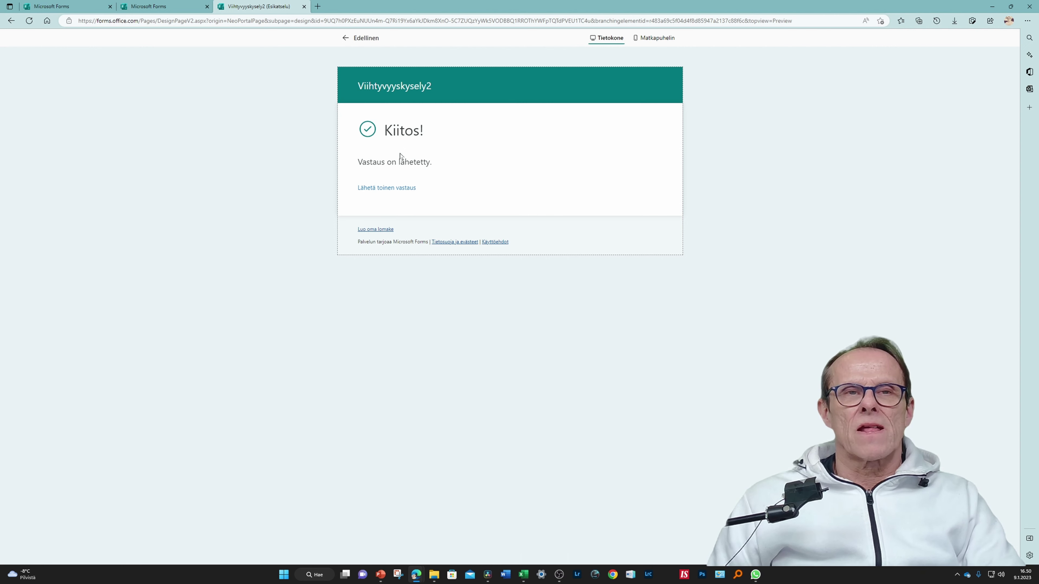
- Compare the thank-you page in the mobile and computer previews, and return to the form editor
left_click(663, 41)
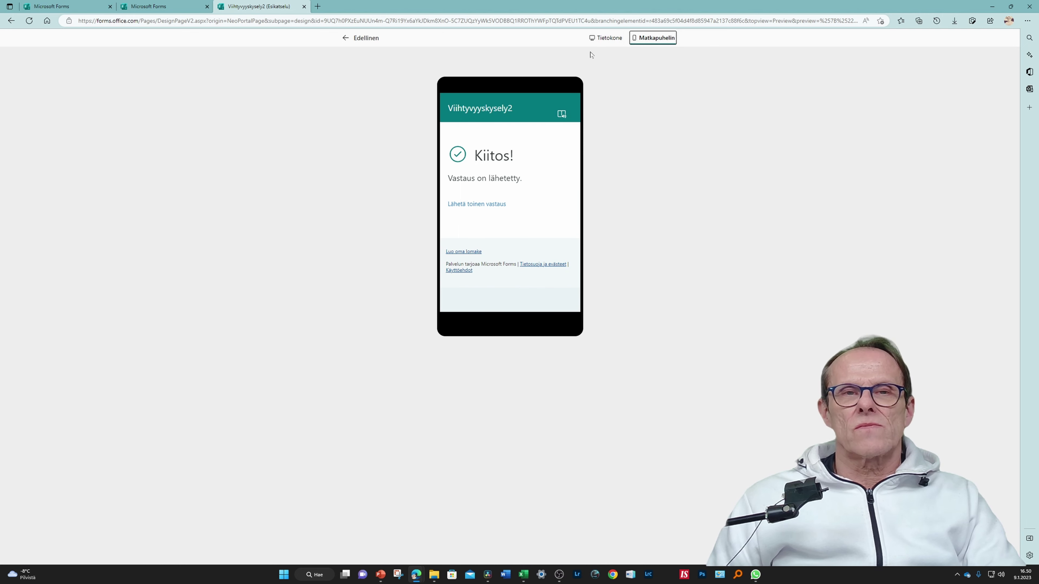
left_click(611, 38)
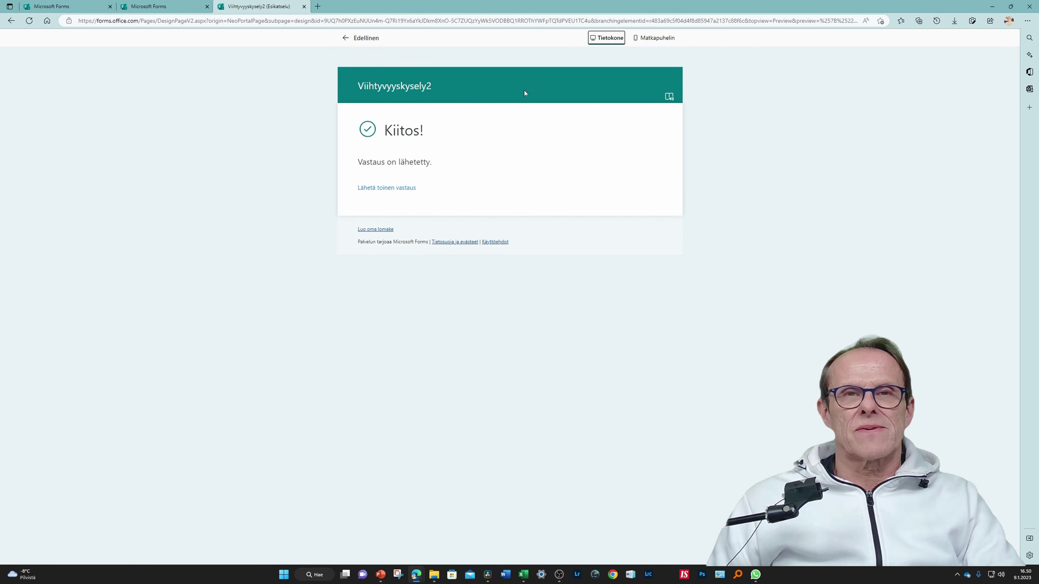
left_click(362, 37)
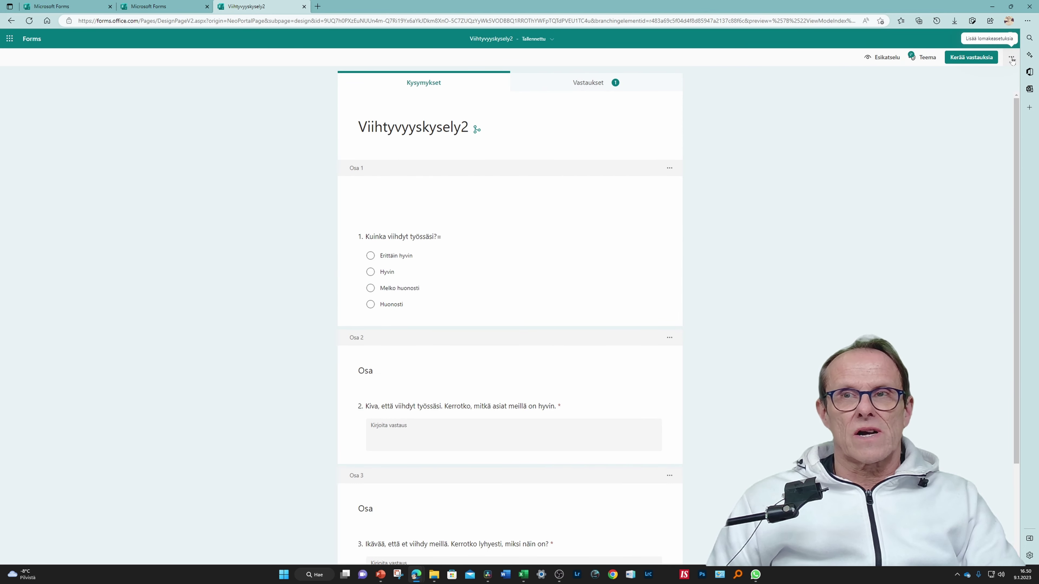
- Show the form's settings for who can respond and how responses are collected, and reopen the survey preview
left_click(1011, 58)
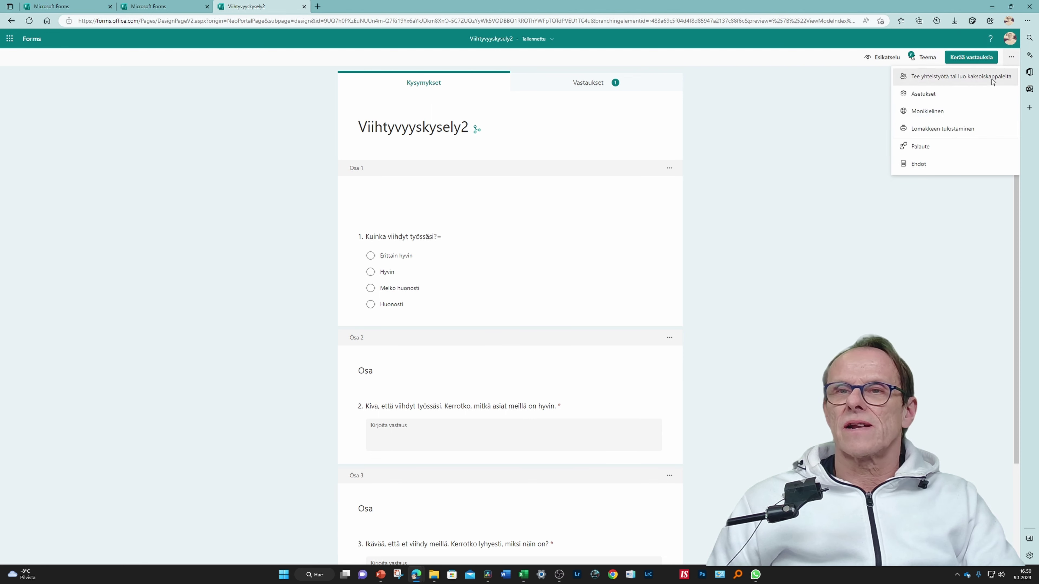
left_click(952, 94)
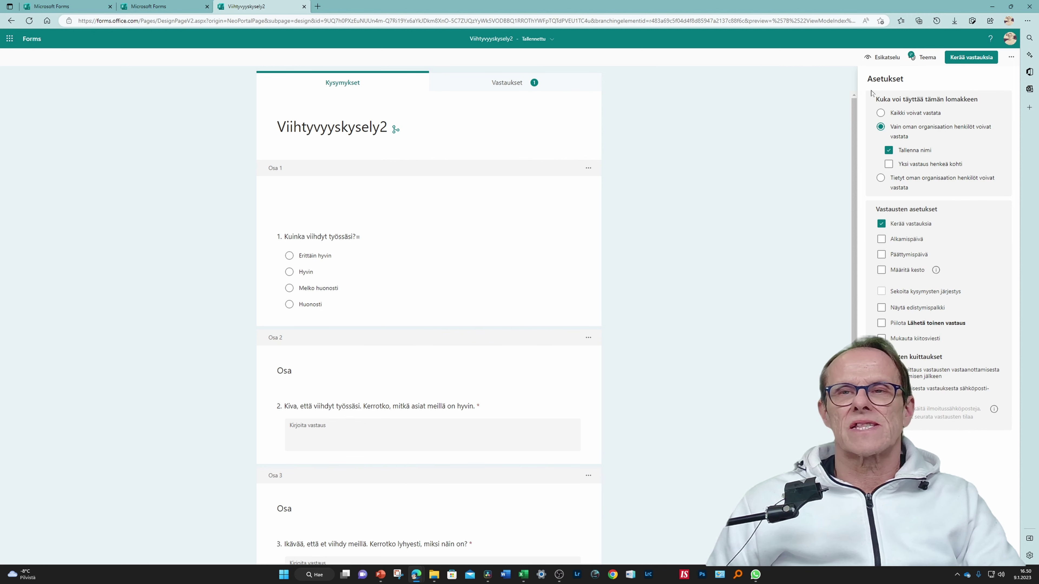
left_click(885, 58)
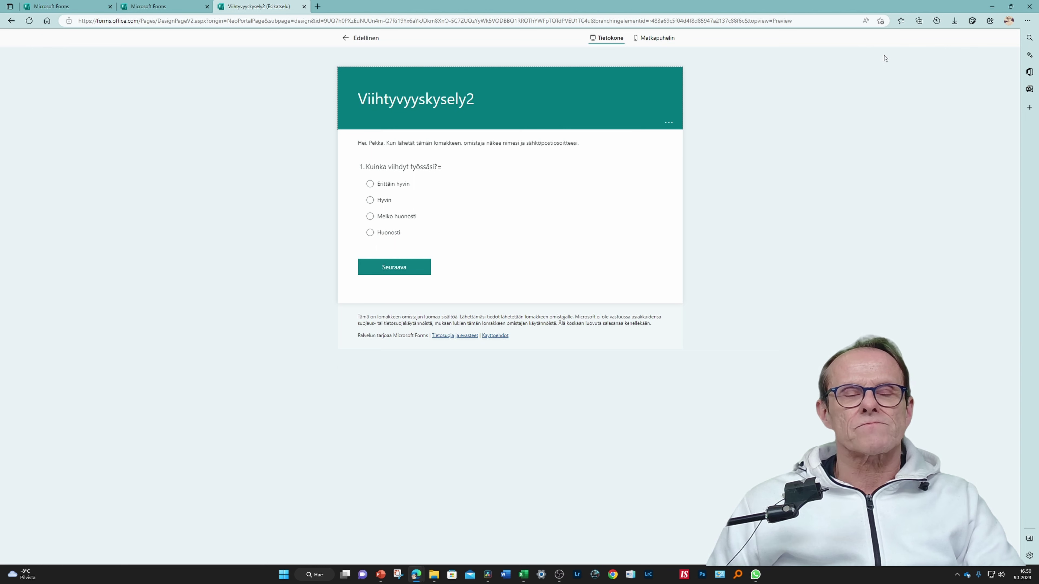
- Test the Melko huonosti answer in the preview, check the follow-up question it leads to, and return to the form editor
left_click(371, 219)
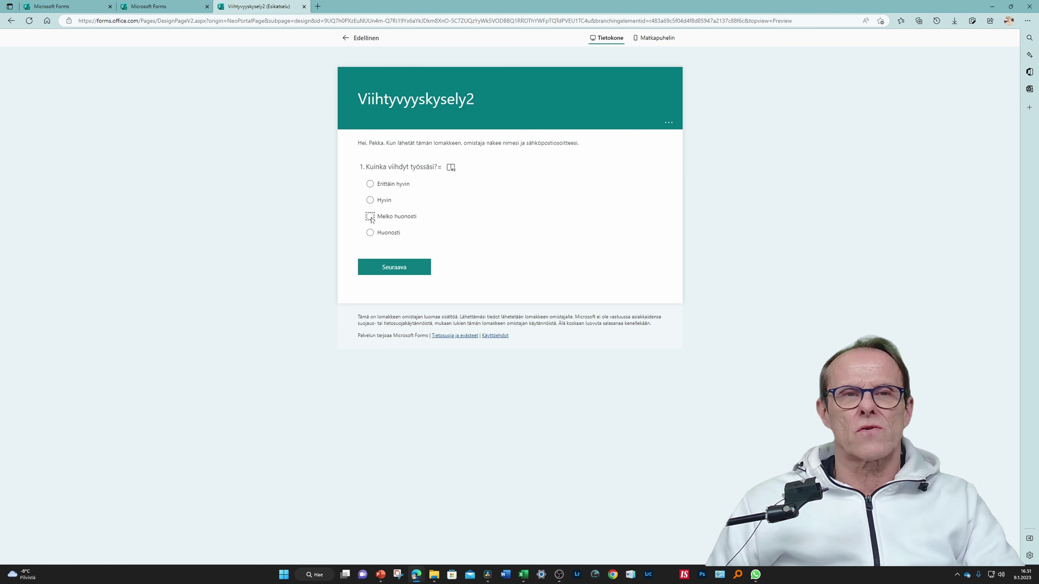
left_click(394, 268)
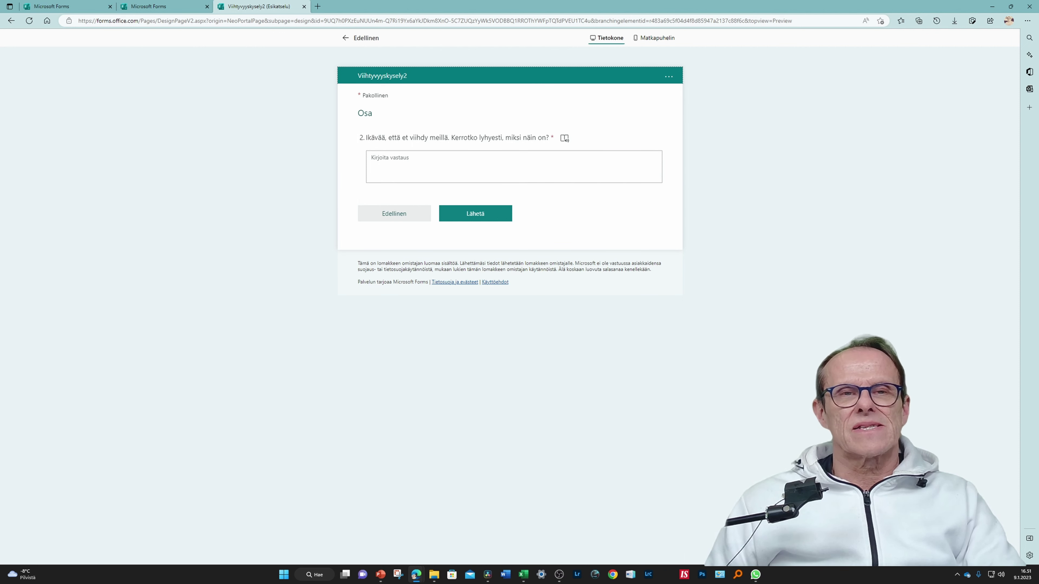
left_click_drag(444, 137, 367, 137)
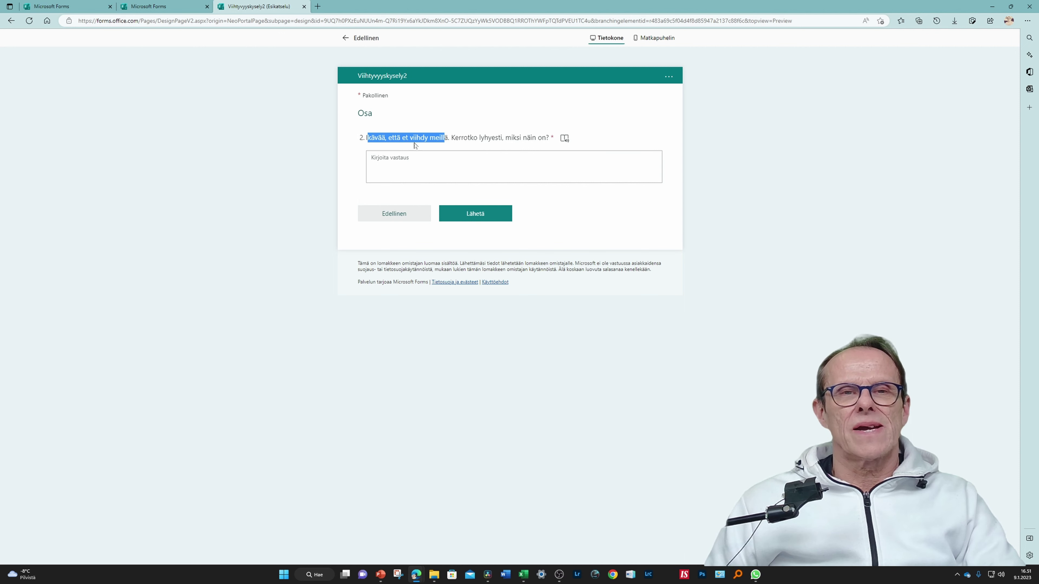
left_click(482, 119)
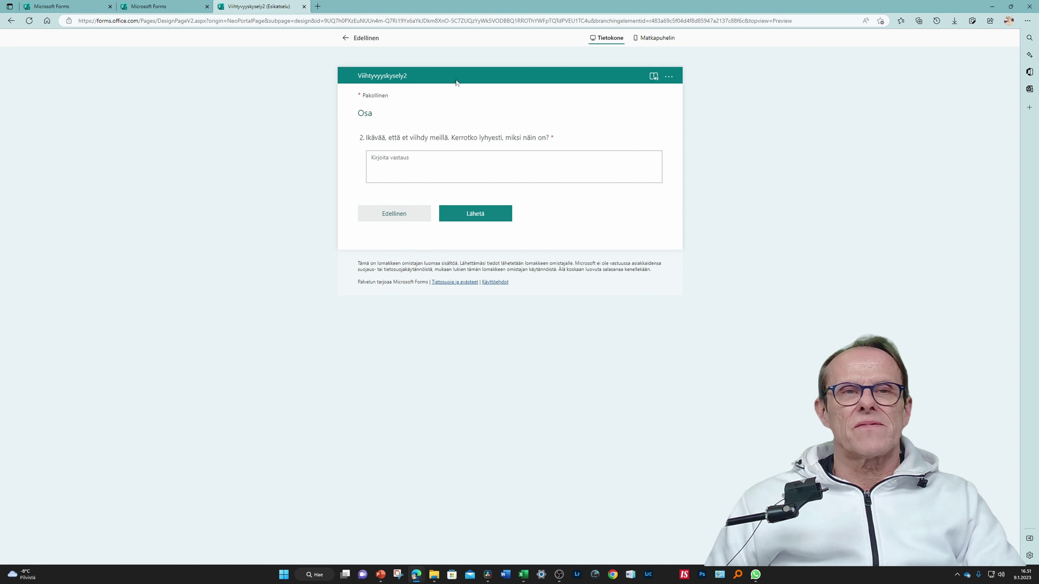
left_click(351, 41)
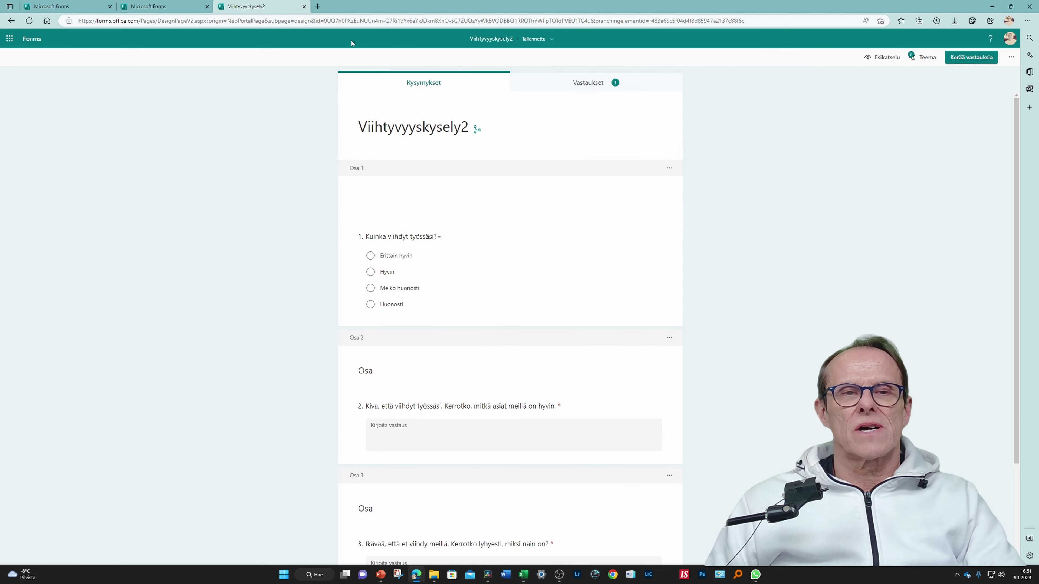
- Rename the heading of section 2 as "Kiva juttu!"
left_click(377, 370)
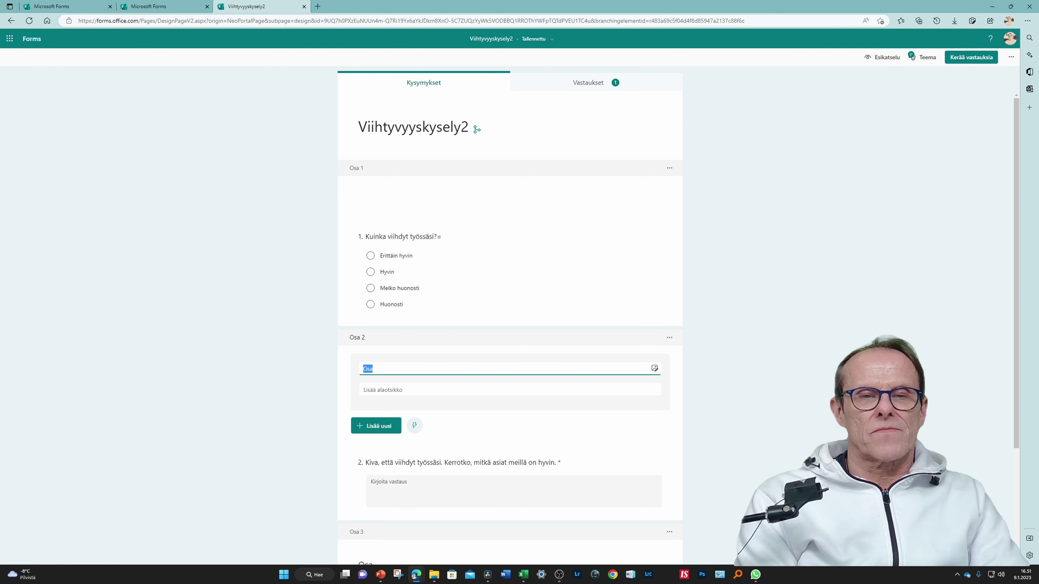
type("Kuiva")
key("BackSpace")
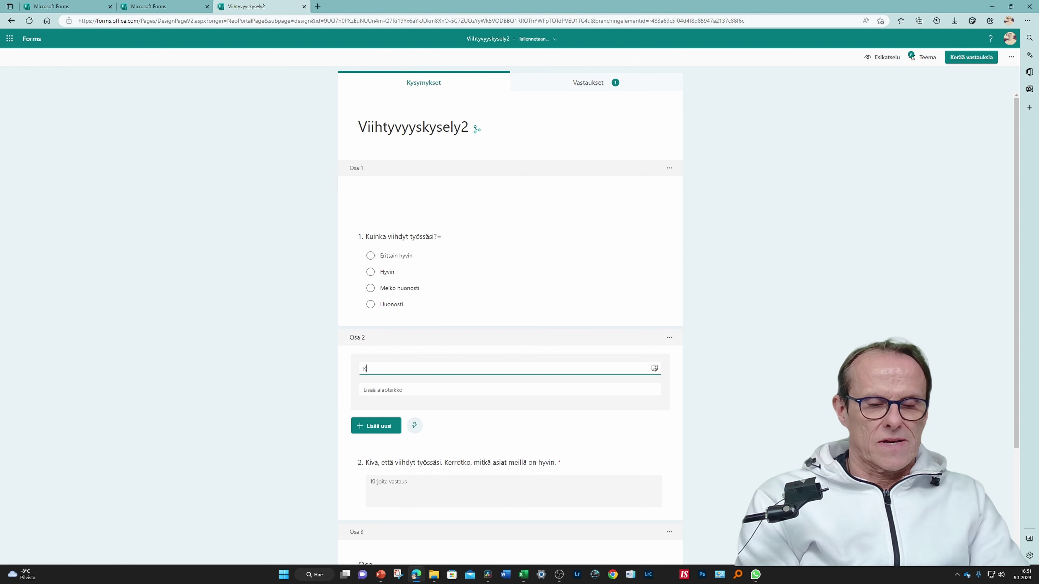
type("iva juttu!")
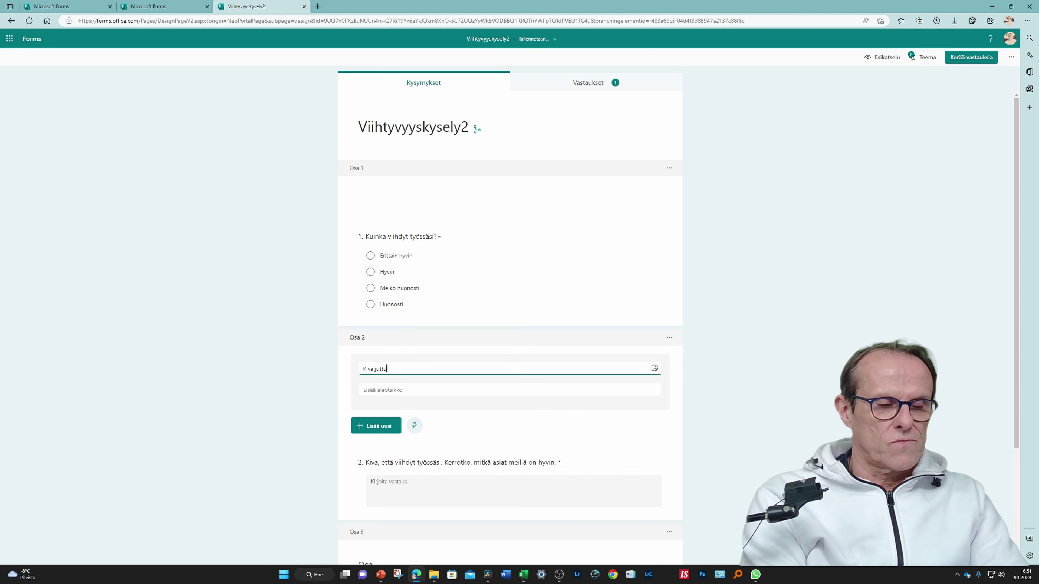
- Remove the opening sentence from question 2 so that it reads "Kerrotko, mitkä asiat meillä on hyvin."
left_click(452, 465)
key("ctrl+a")
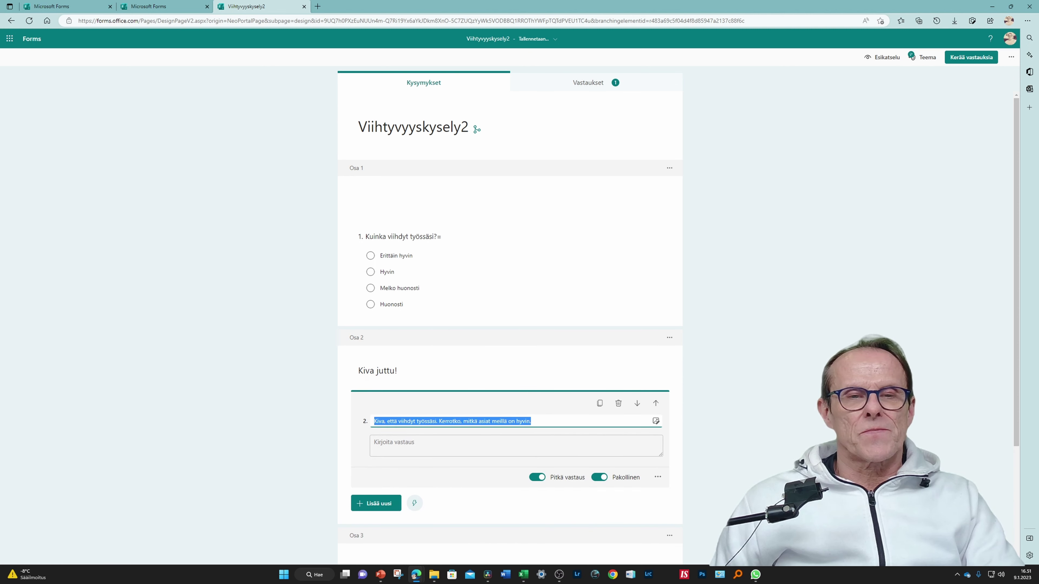
key("Right")
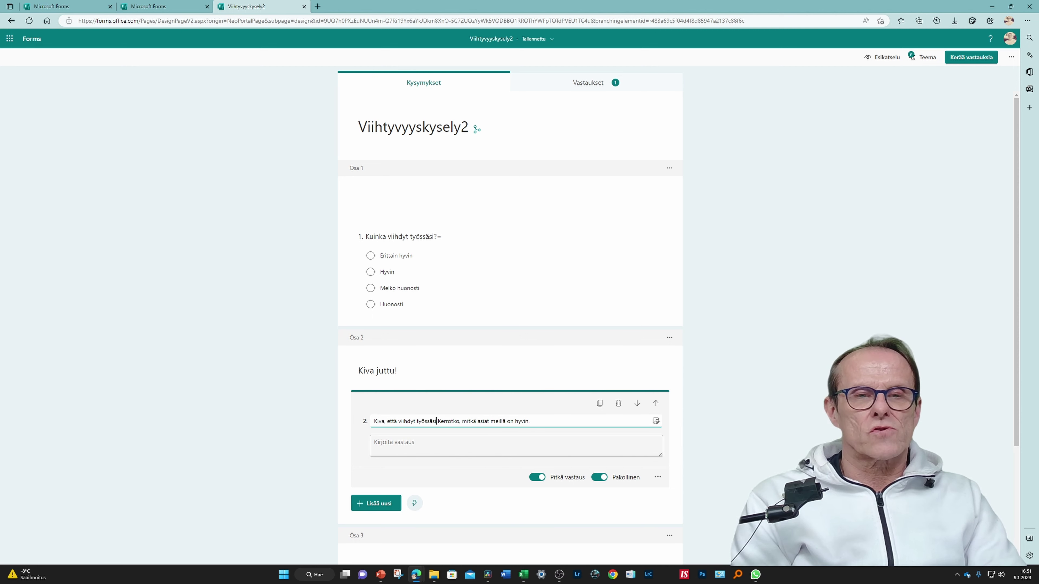
key("BackSpace")
key("BackSpace")
key("BackSpace")
key("BackSpace")
key("BackSpace")
key("BackSpace")
key("BackSpace")
key("BackSpace")
key("BackSpace")
key("BackSpace")
key("BackSpace")
key("BackSpace")
key("BackSpace")
key("BackSpace")
key("BackSpace")
key("BackSpace")
key("BackSpace")
key("BackSpace")
key("BackSpace")
key("BackSpace")
key("BackSpace")
key("BackSpace")
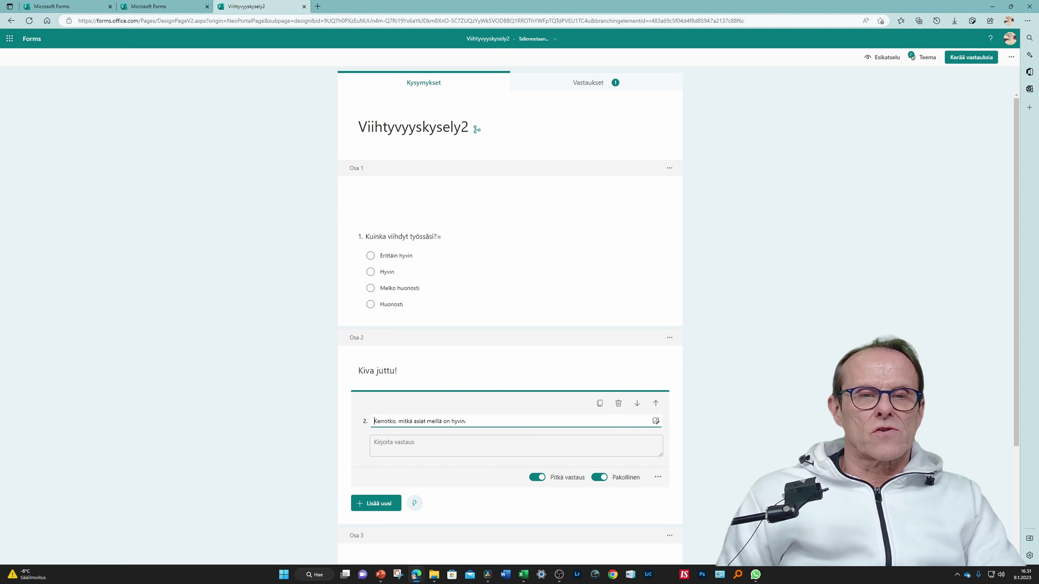
left_click(550, 416)
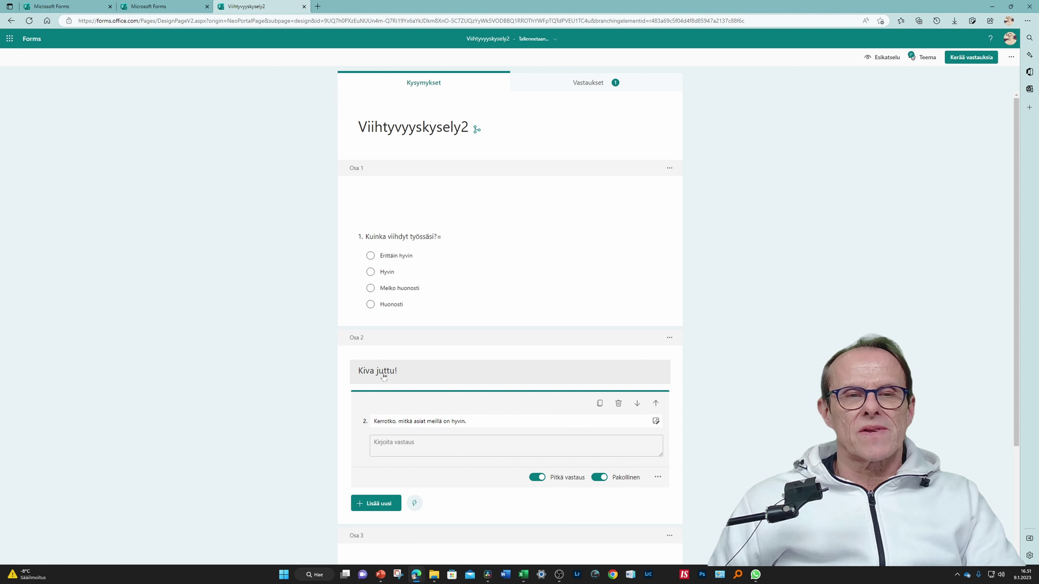
- Rename the heading of section 3 as "Ikävä juttu!"
scroll(394, 374, "down", 3)
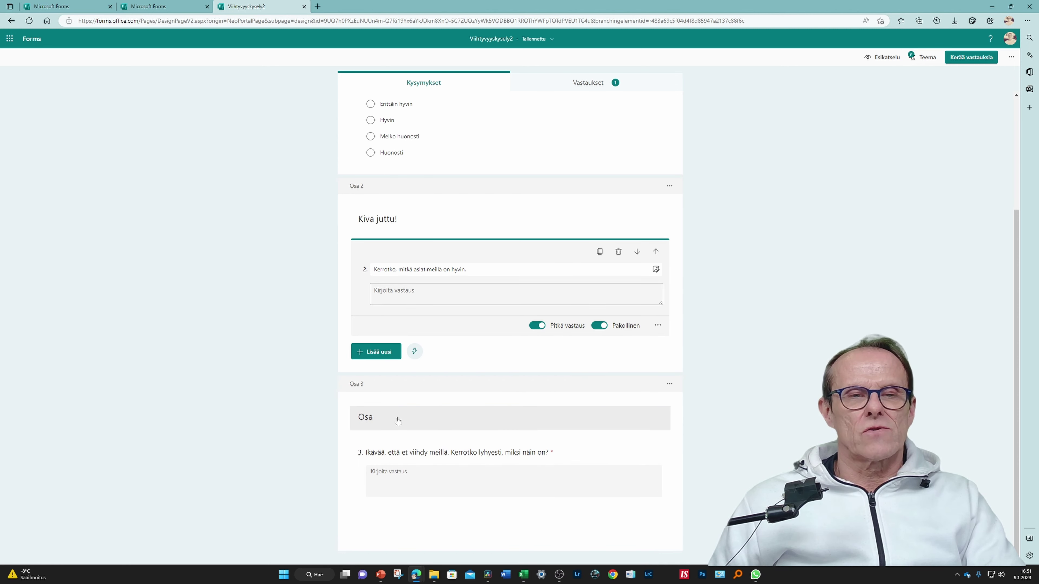
left_click(407, 420)
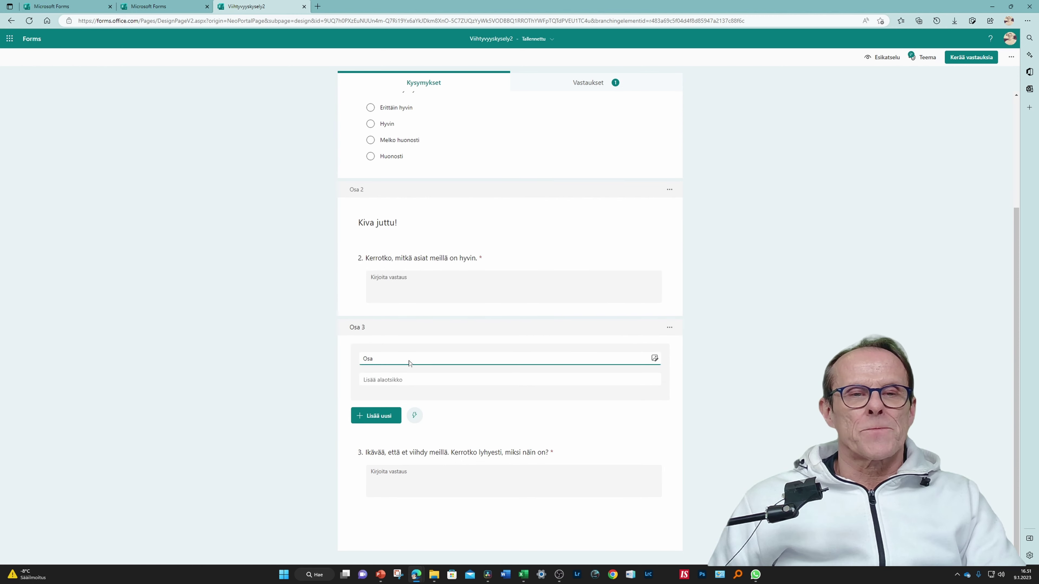
key("ctrl+a")
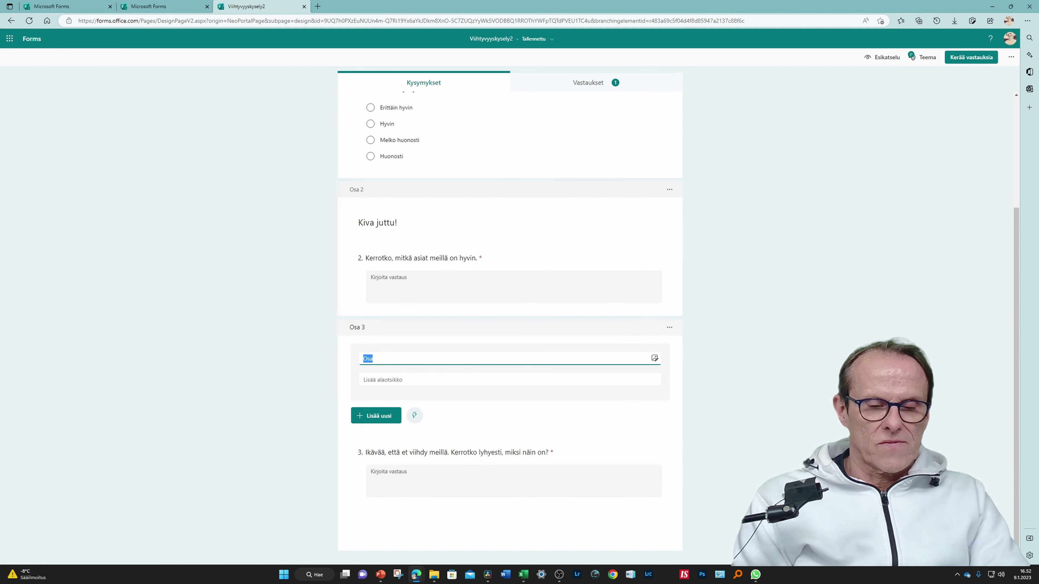
type("Ikävä juttu")
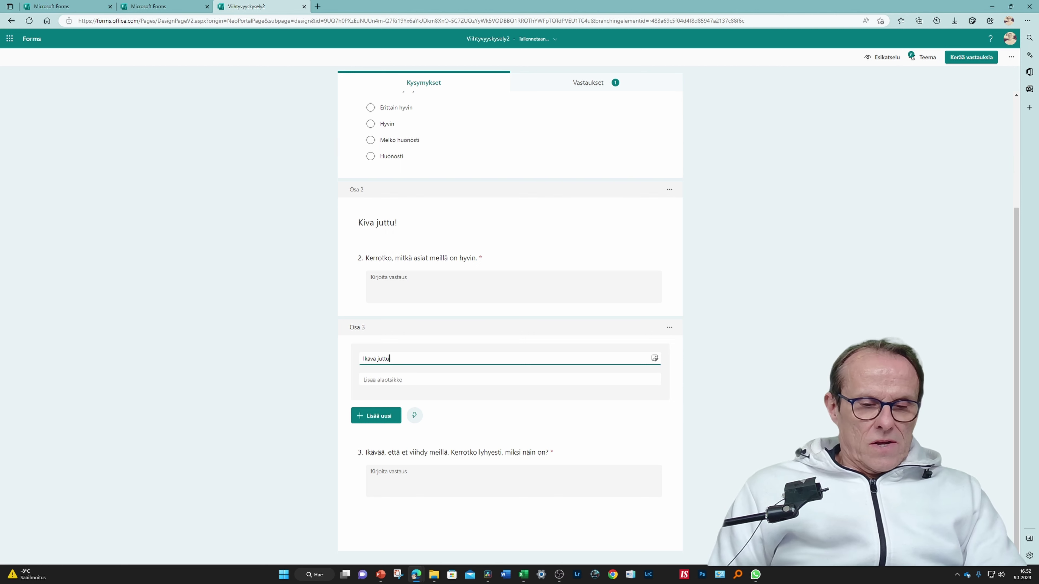
type("!")
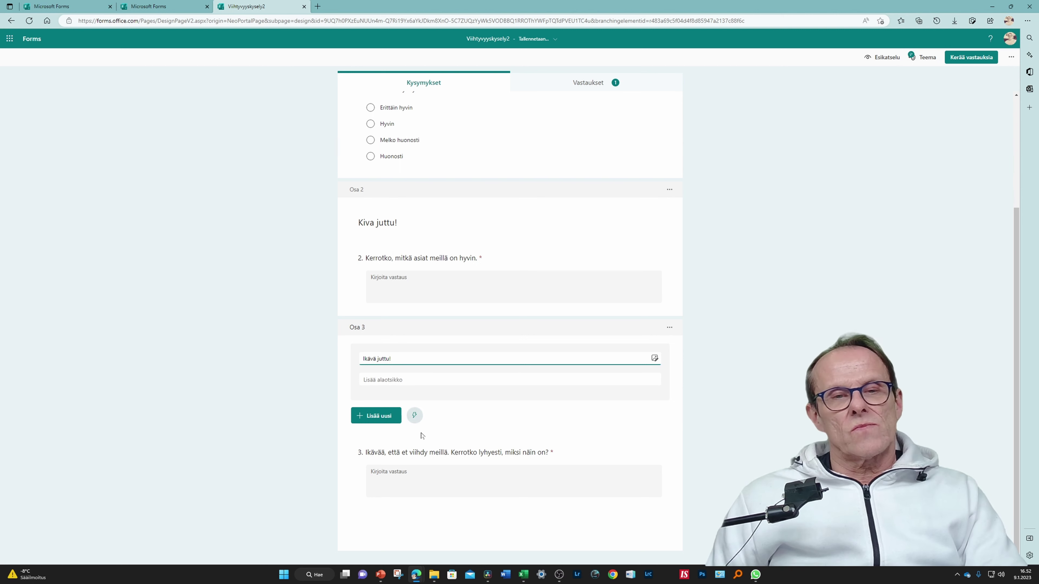
- Remove the opening sentence from question 3 so that it reads "Kerrotko lyhyesti, miksi näin on?"
left_click(444, 445)
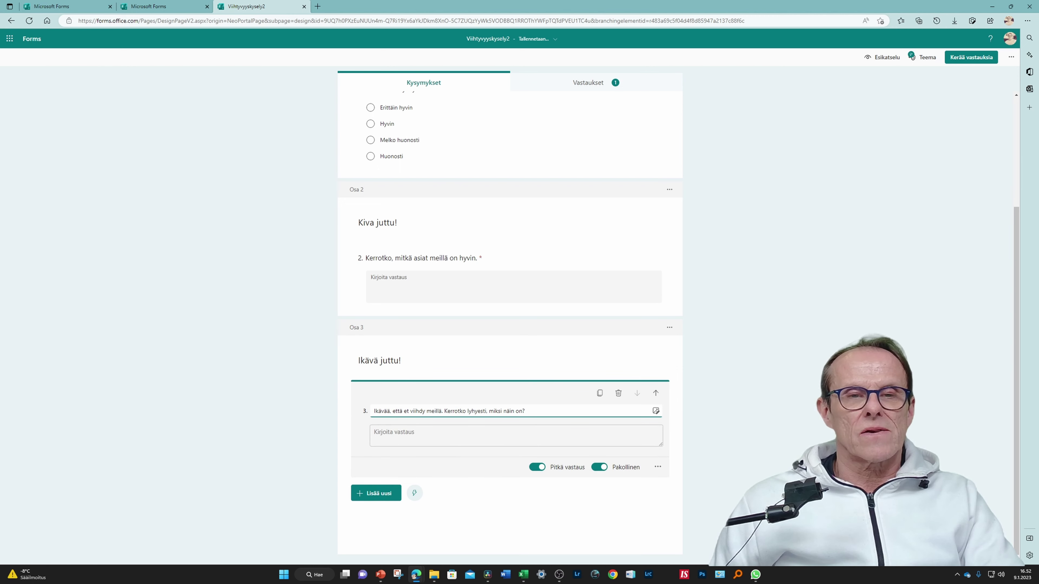
key("ctrl+a")
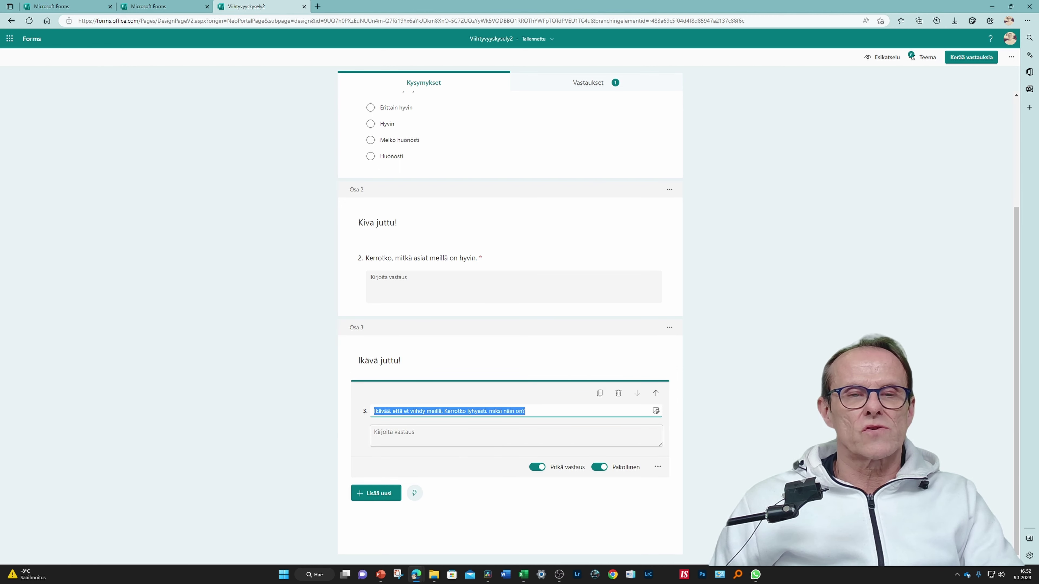
key("Right")
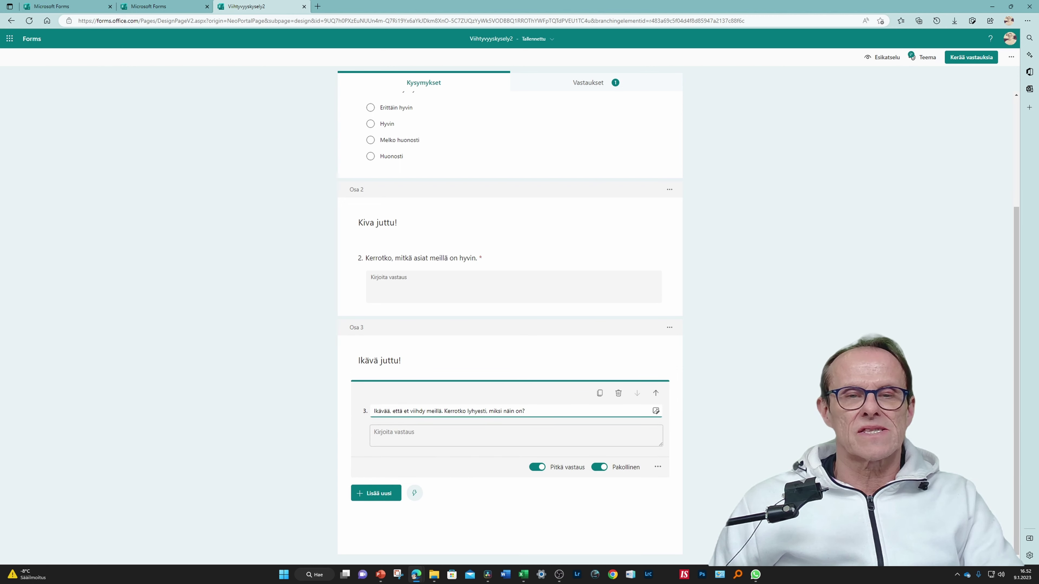
key("ctrl+a")
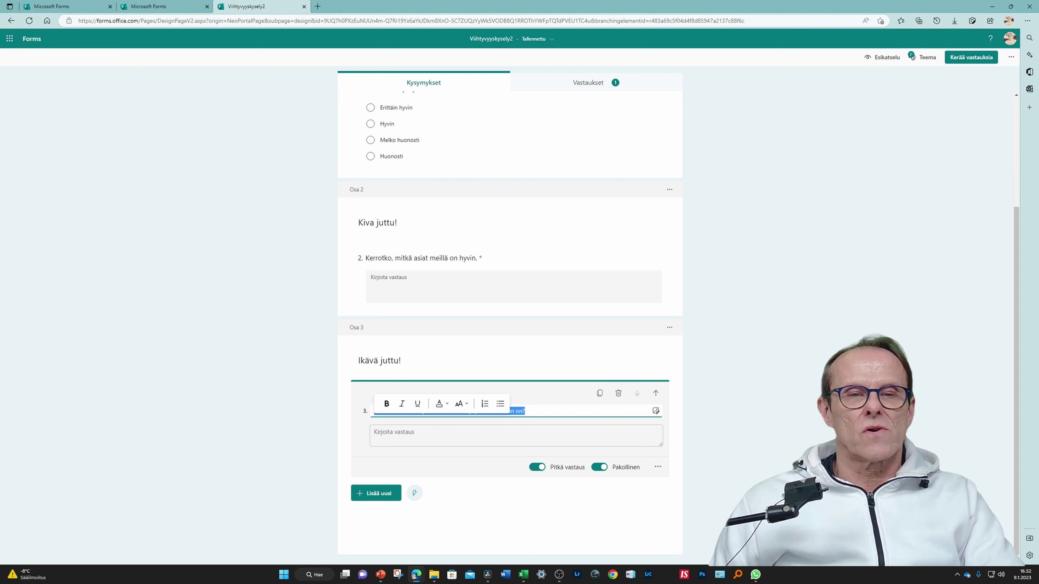
key("Right")
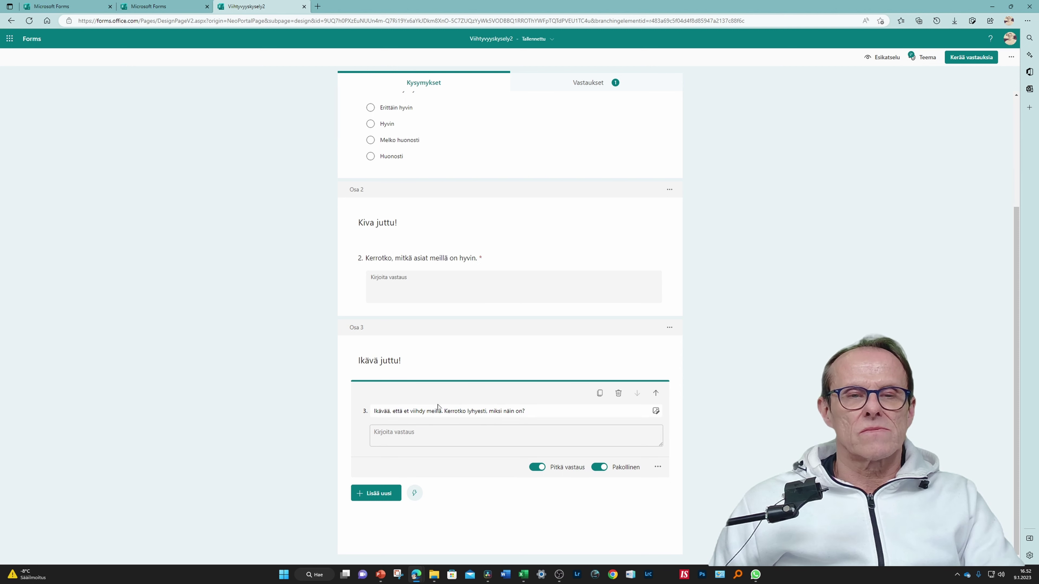
key("ctrl+a")
left_click(444, 411)
key("BackSpace")
key("BackSpace")
key("BackSpace")
key("BackSpace")
key("BackSpace")
key("BackSpace")
key("BackSpace")
key("BackSpace")
key("BackSpace")
key("BackSpace")
key("BackSpace")
key("BackSpace")
key("BackSpace")
key("BackSpace")
key("BackSpace")
key("BackSpace")
key("BackSpace")
key("BackSpace")
key("BackSpace")
key("BackSpace")
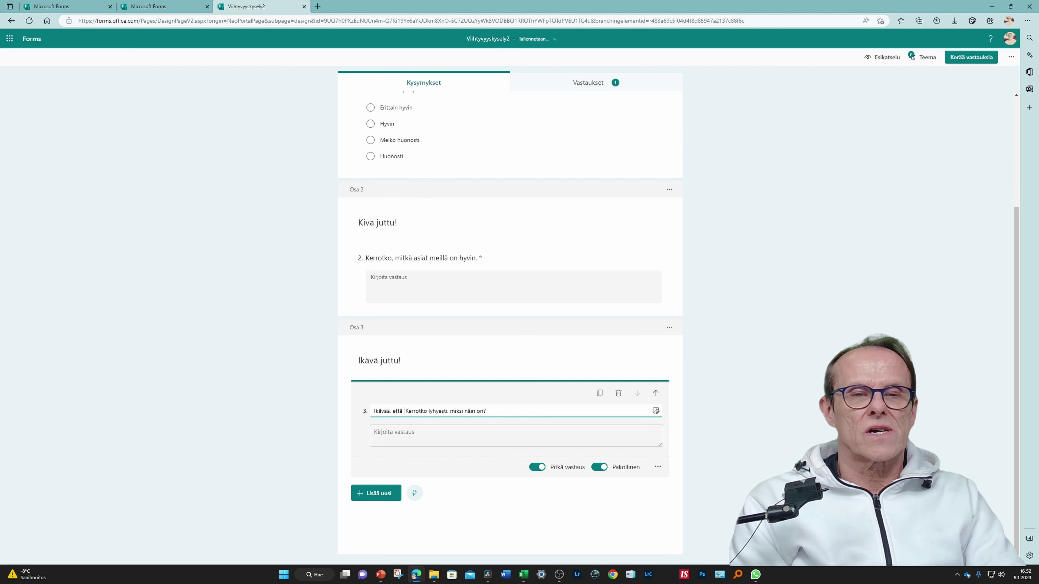
key("BackSpace")
key("BackSpace")
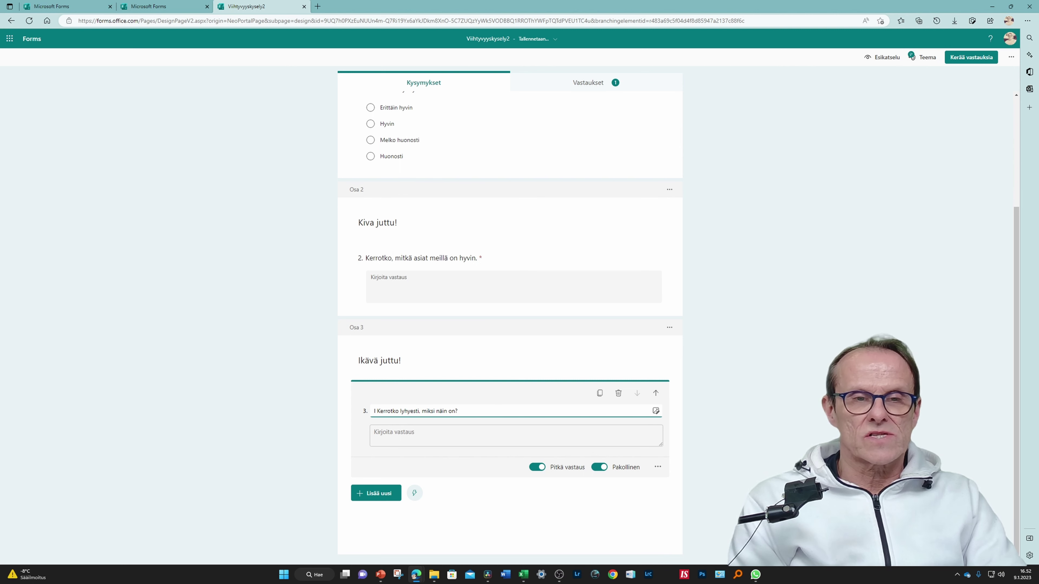
key("BackSpace")
key("Delete")
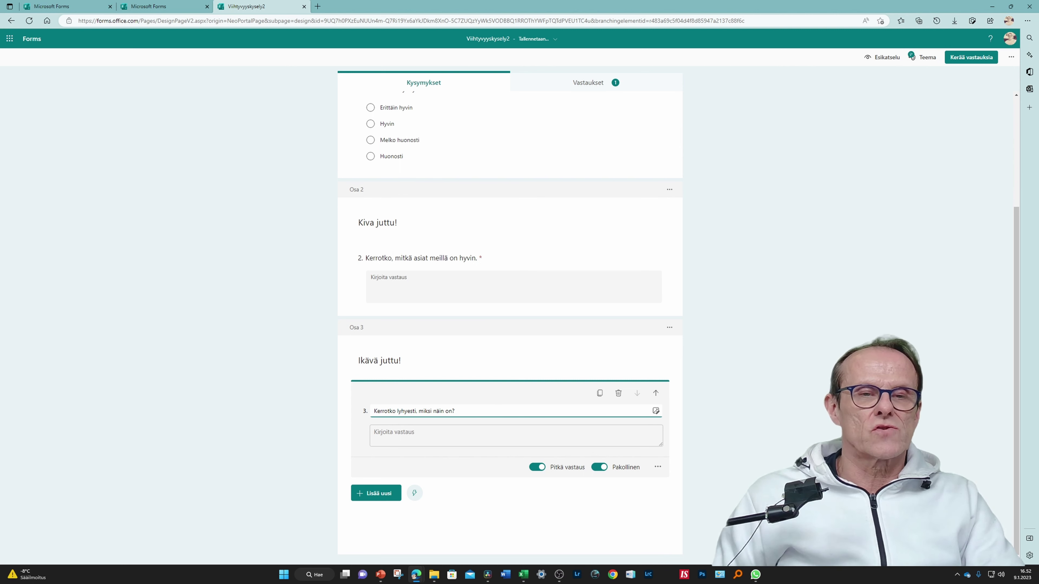
left_click(755, 344)
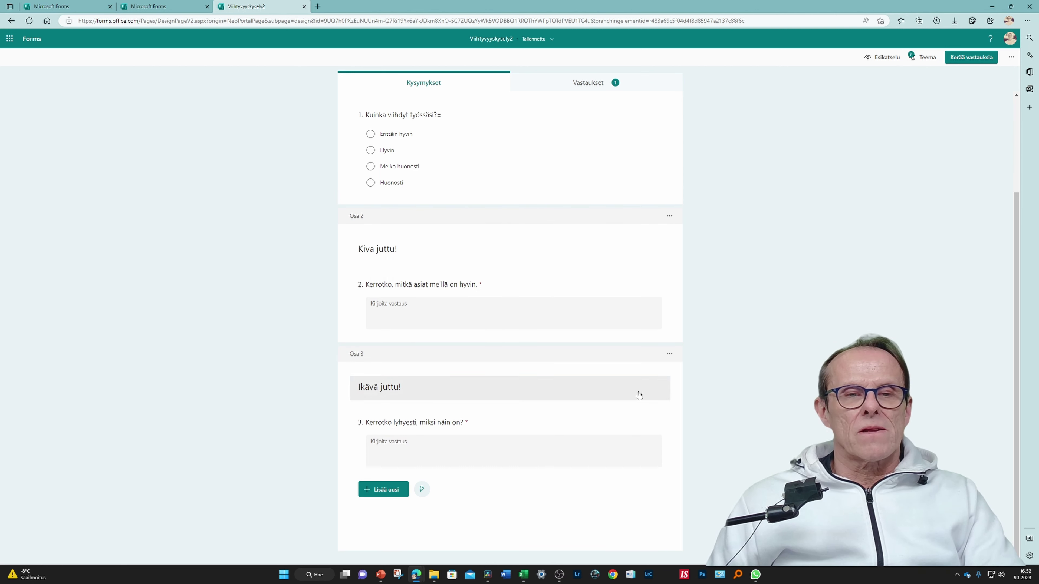
- Preview the survey with the answer Hyvin, continue to the Kiva juttu! section, and try submitting it with question 2 left empty
scroll(634, 444, "up", 3)
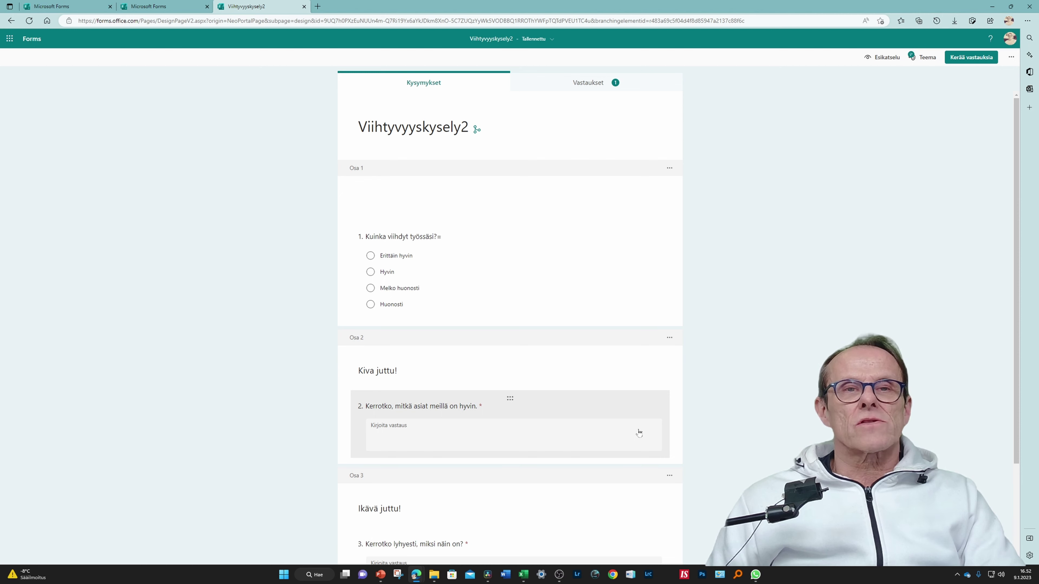
left_click(884, 57)
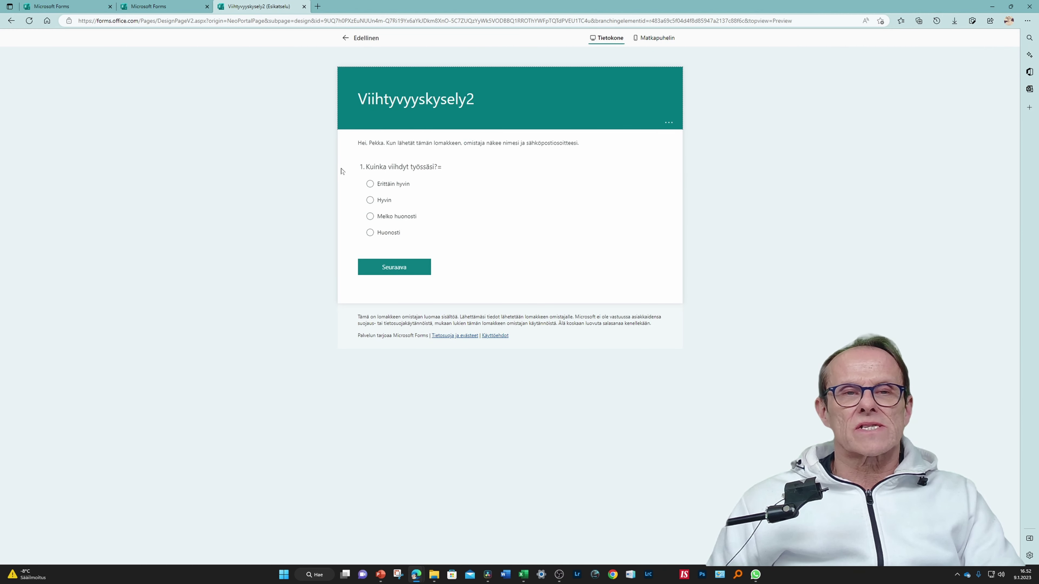
left_click(370, 200)
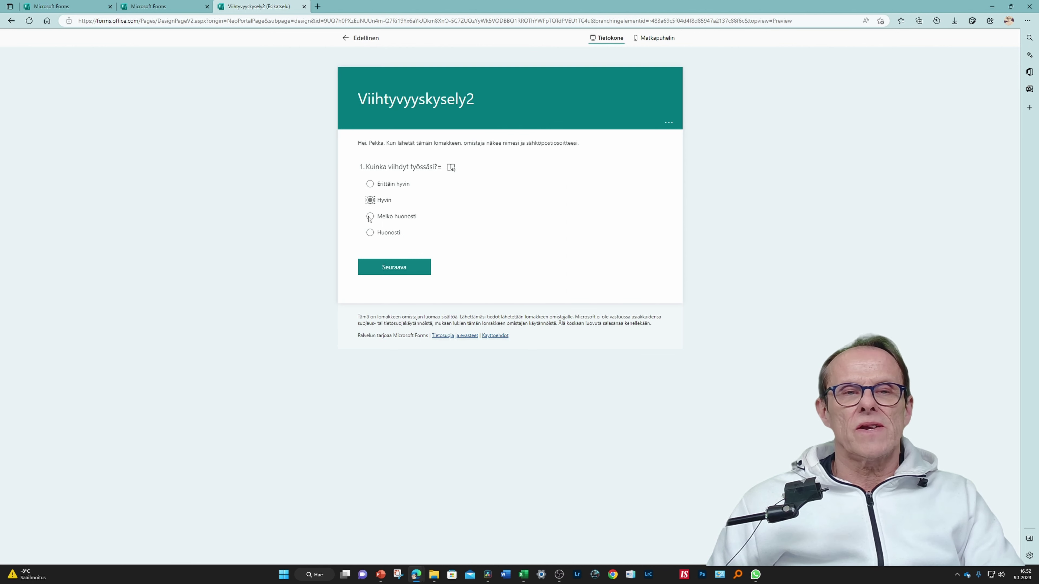
left_click(390, 267)
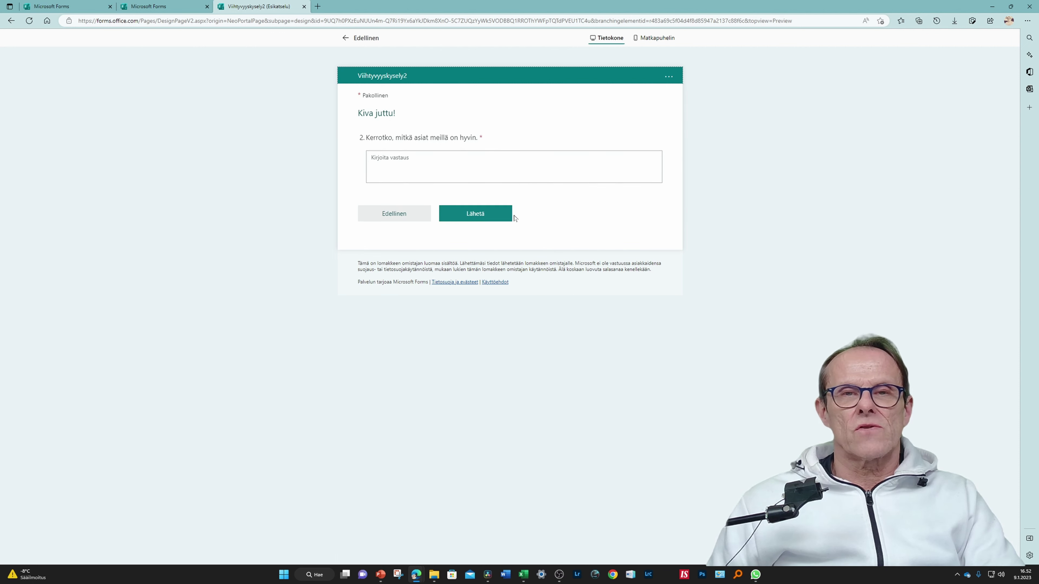
left_click(487, 220)
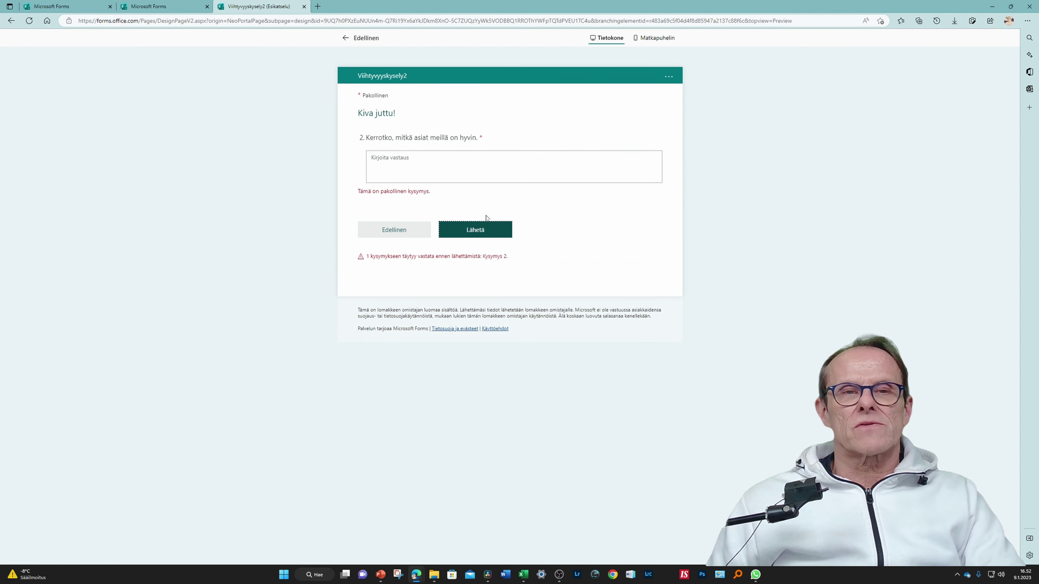
- Enter "Kaikki on hyvin" as the answer to the required question 2 in the preview
type("Kaikki on hv")
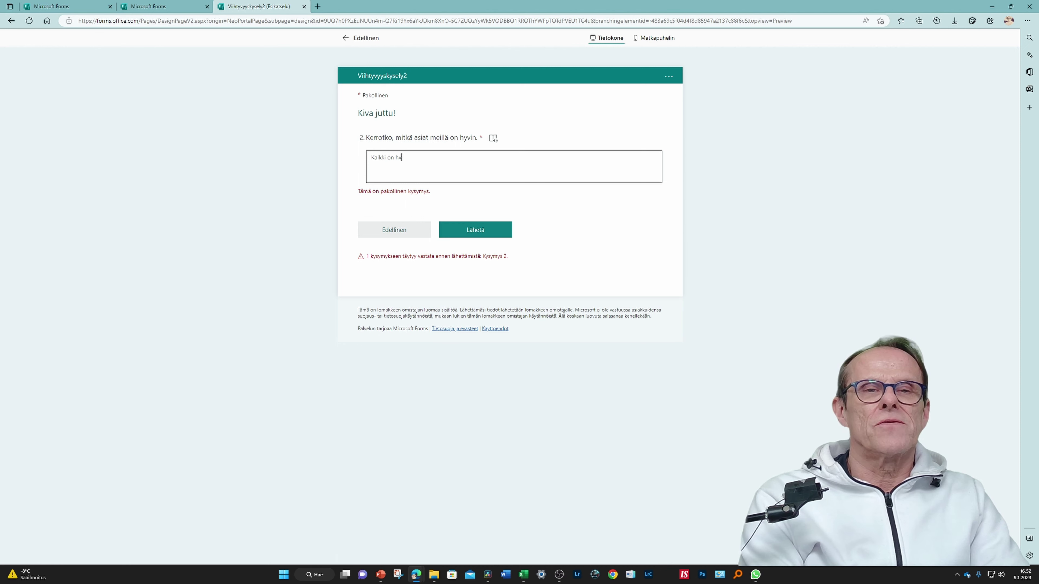
key("BackSpace")
type("yvi")
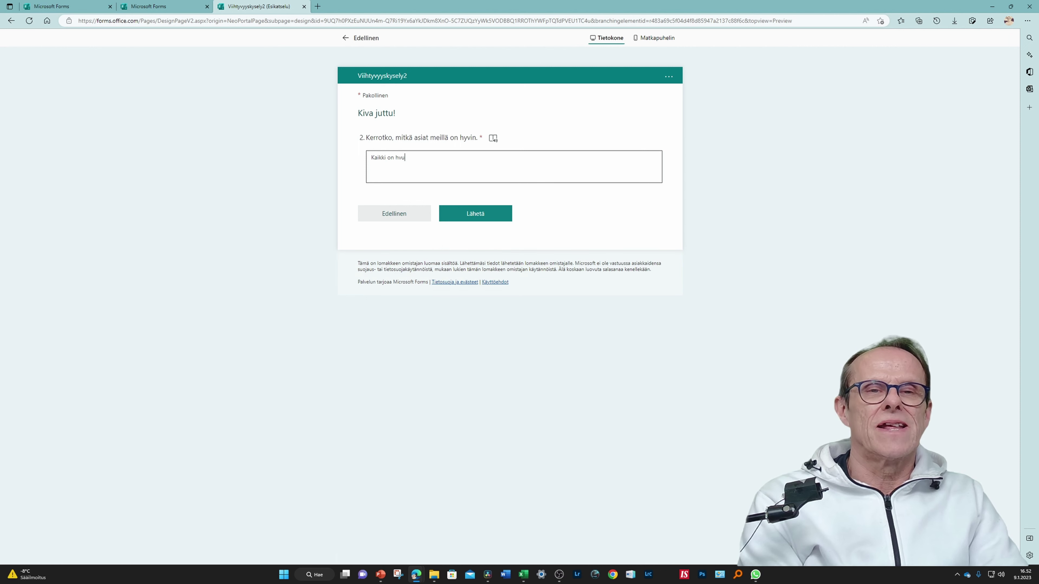
type("nf!")
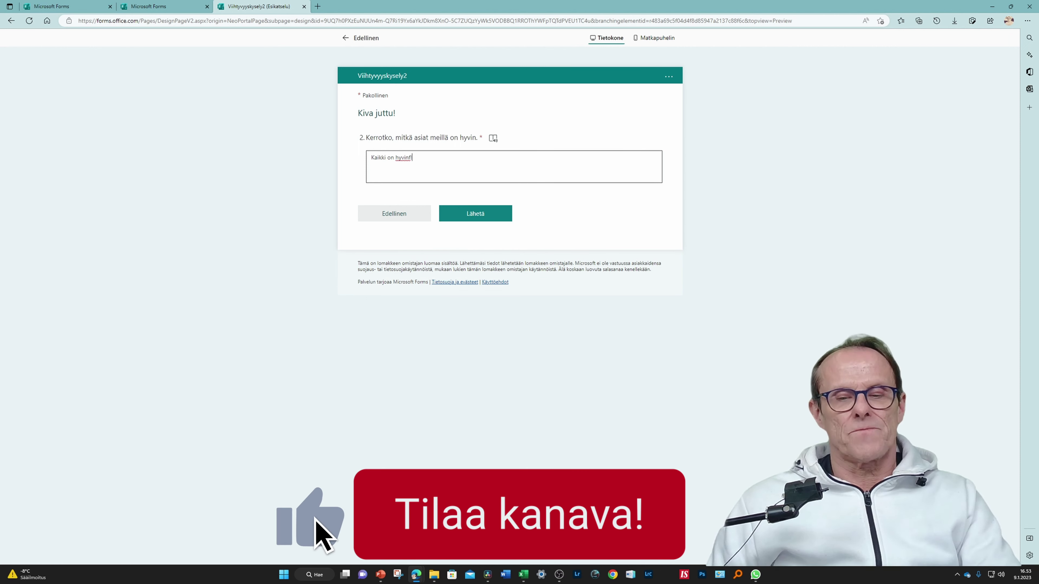
key("BackSpace")
key("BackSpace")
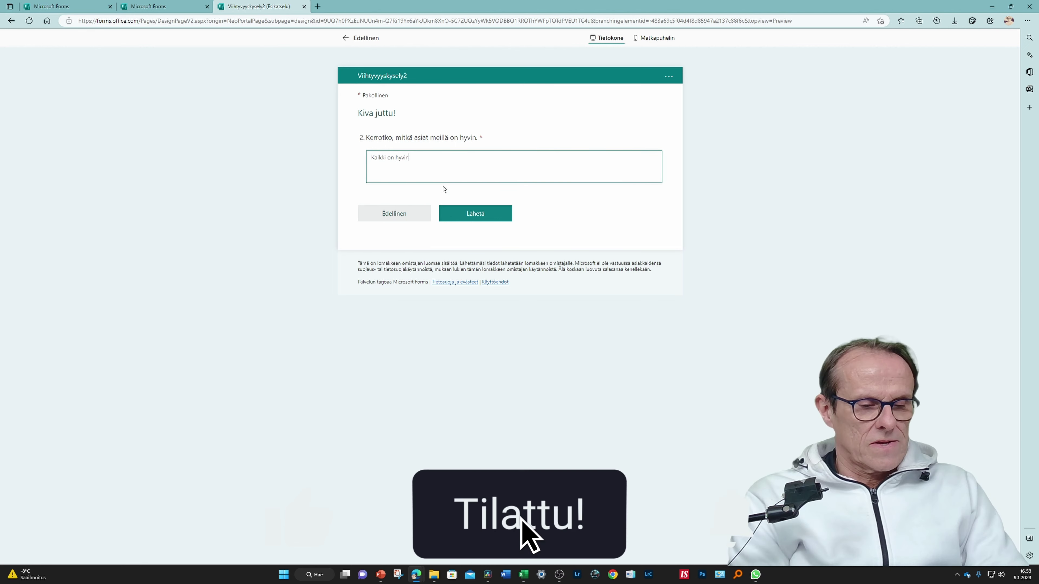
- Complete the preview answer as "Kaikki on hyvin!", submit the response and return to the form editor
type("!")
left_click(481, 218)
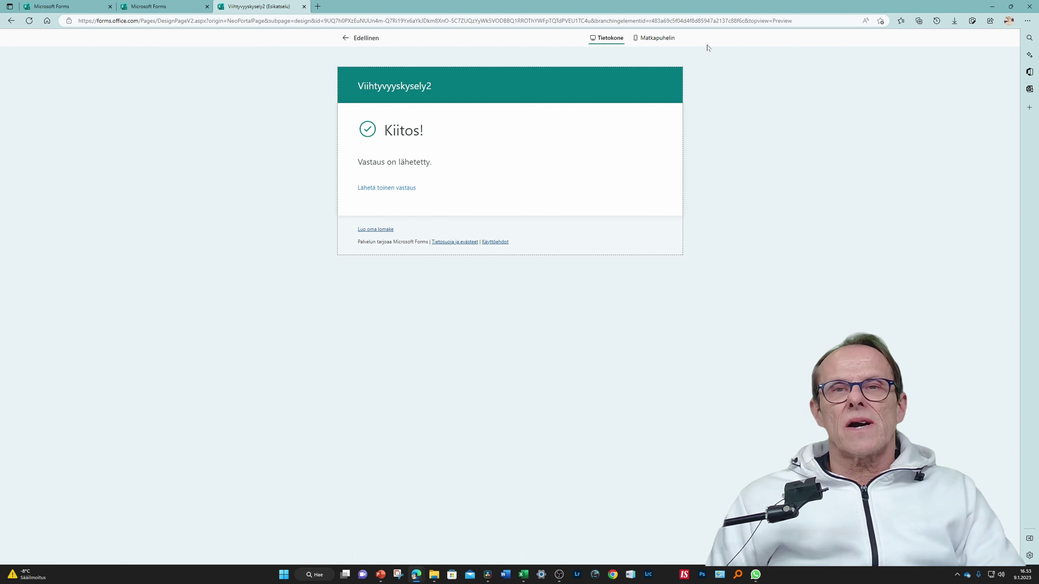
left_click(363, 42)
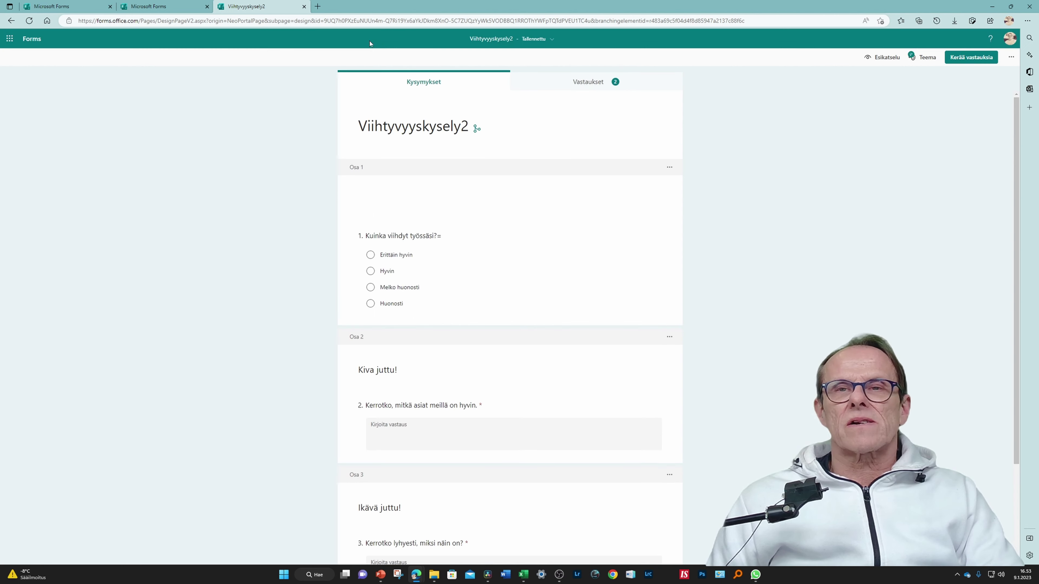
- Review the survey's collected responses and examine the individual answers to question 1, "Kuinka viihdyt työssäsi?"
left_click(592, 84)
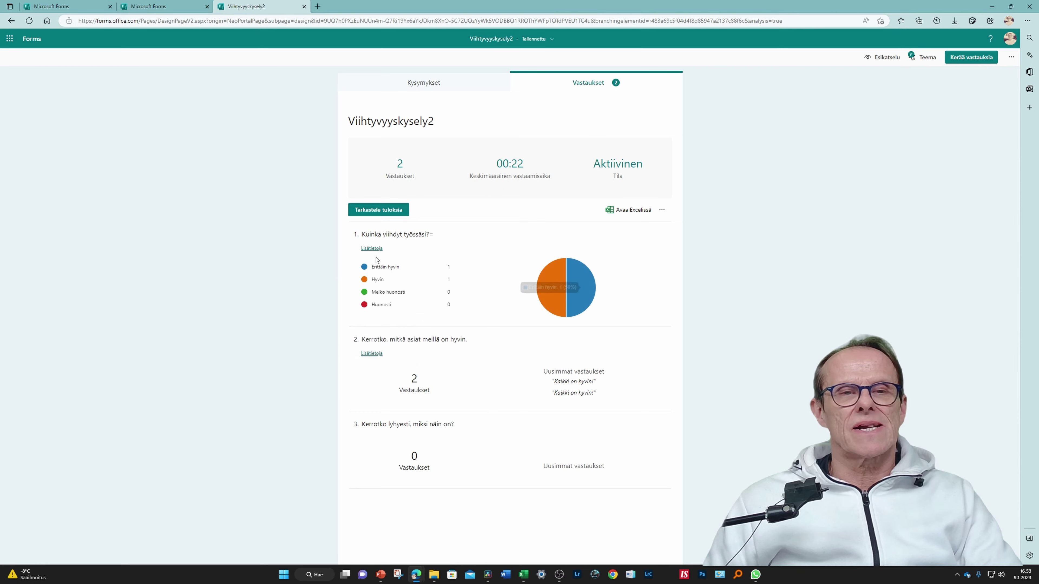
left_click(374, 250)
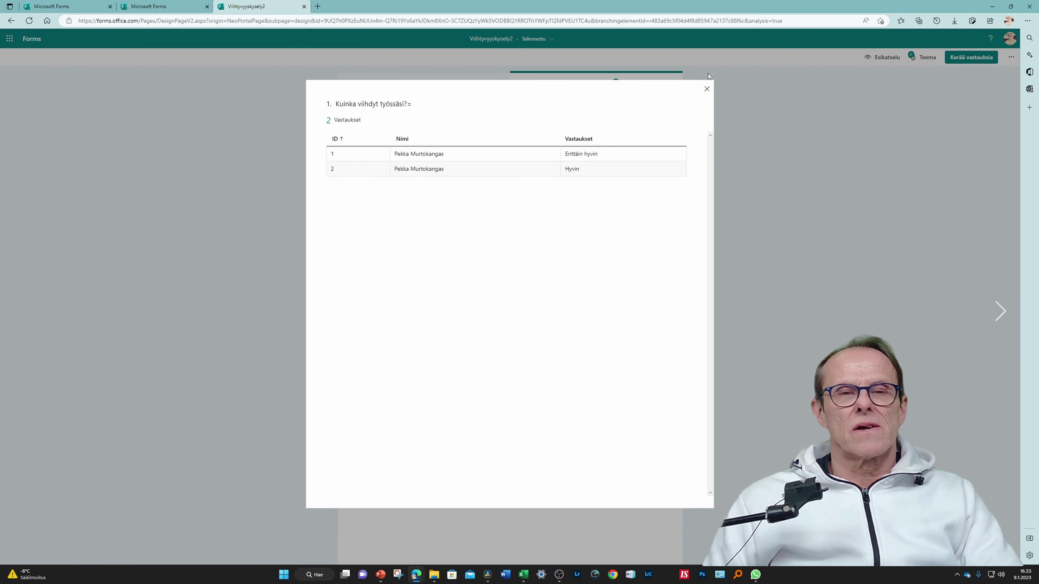
left_click(706, 89)
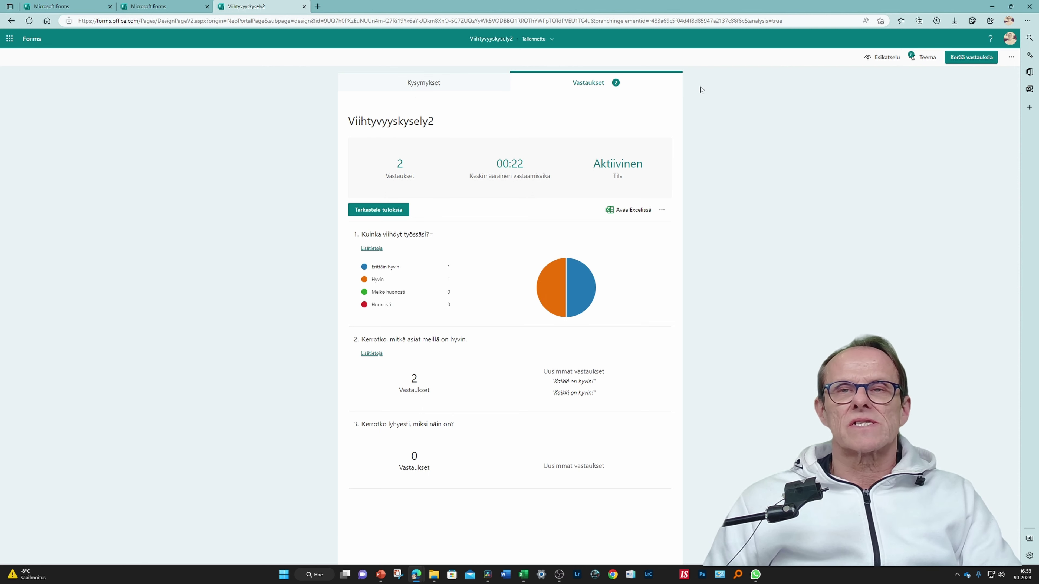
- Preview the survey again, choose Melko huonosti, answer the follow-up question in the Ikävä juttu! section with "En osaa sanoa", and submit the response
left_click(885, 58)
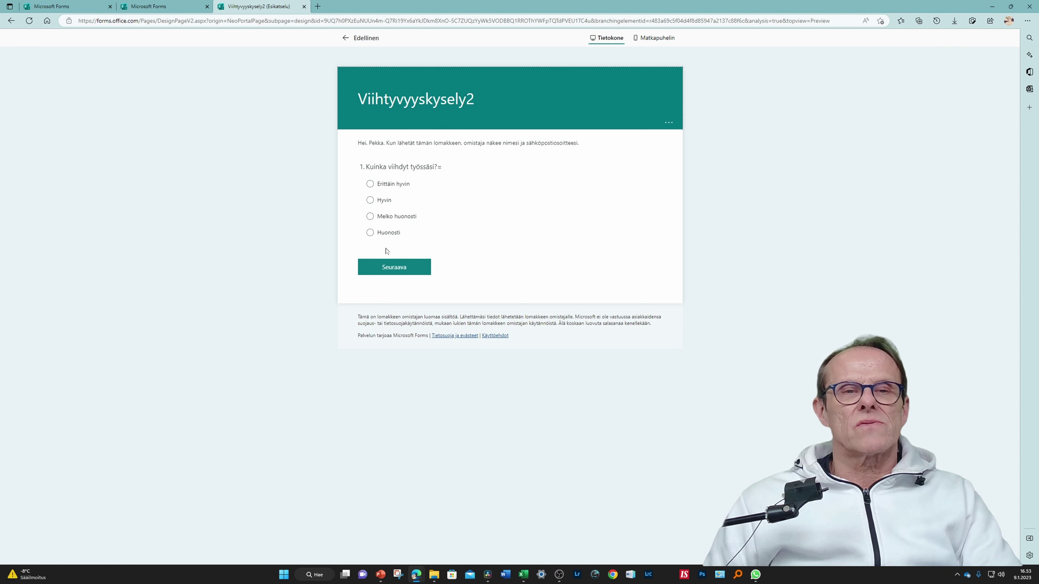
left_click(370, 217)
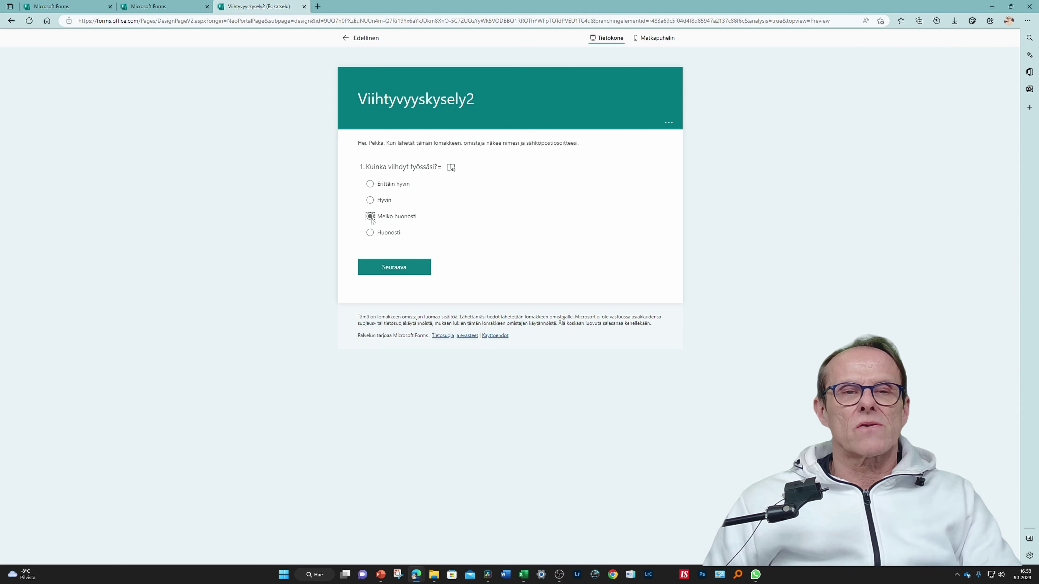
left_click(397, 272)
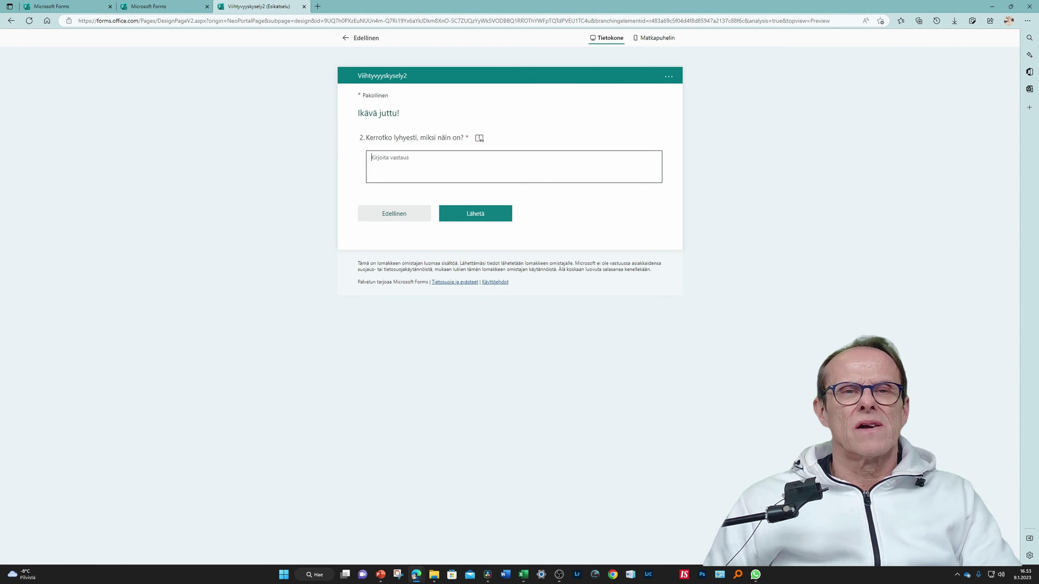
left_click(372, 158)
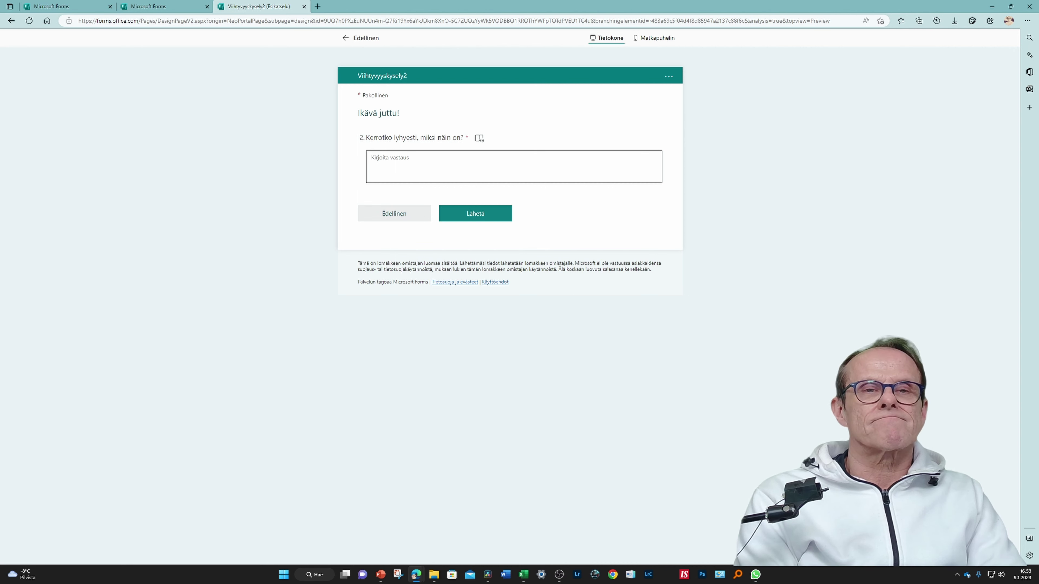
type("En ")
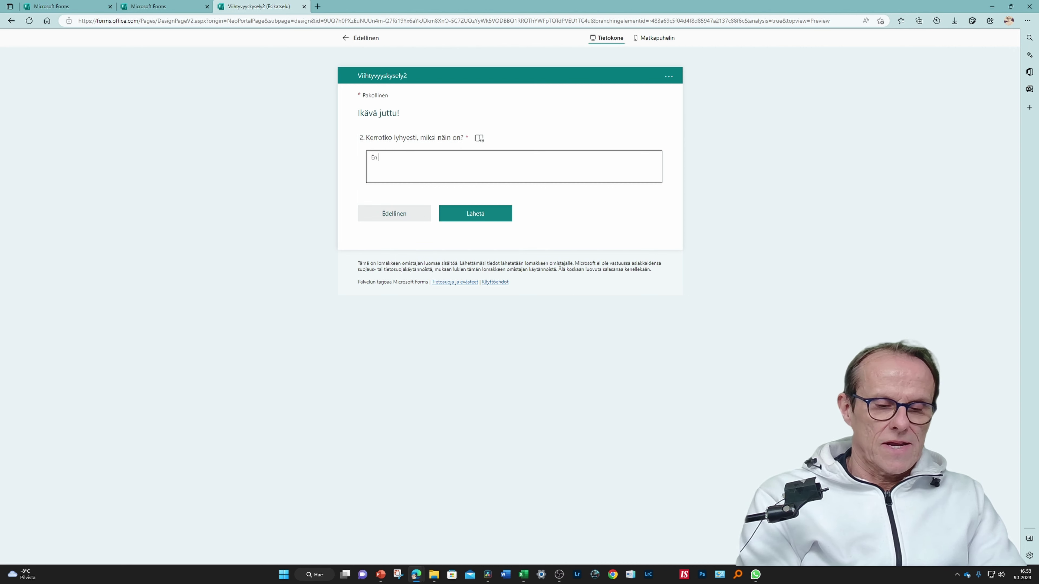
type("osaa sanoa")
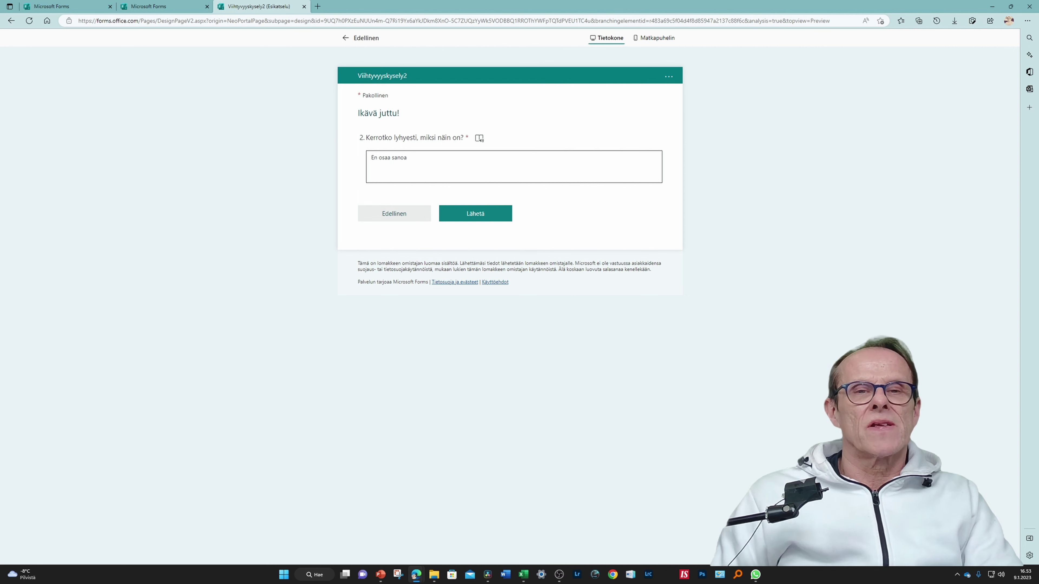
left_click(484, 212)
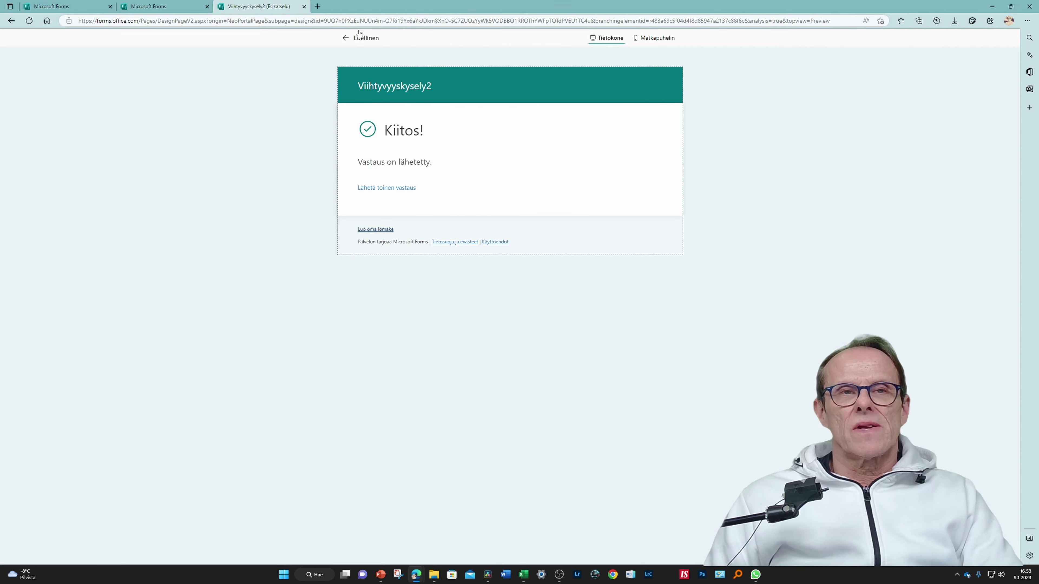
- Return from the preview to the response summary and examine the individual answers to question 3, "Kerrotko lyhyesti, miksi näin on?"
left_click(364, 39)
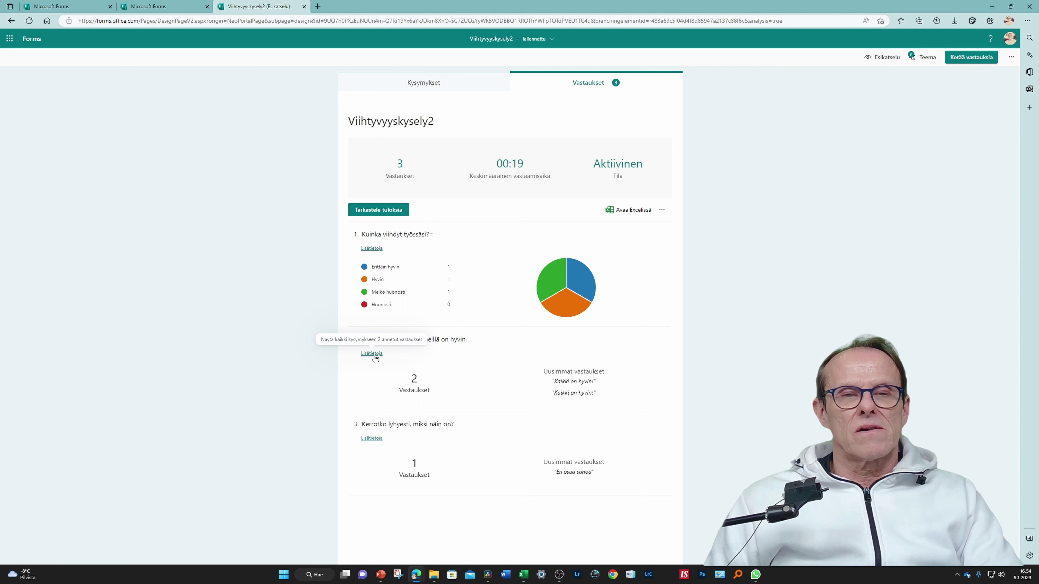
left_click(372, 439)
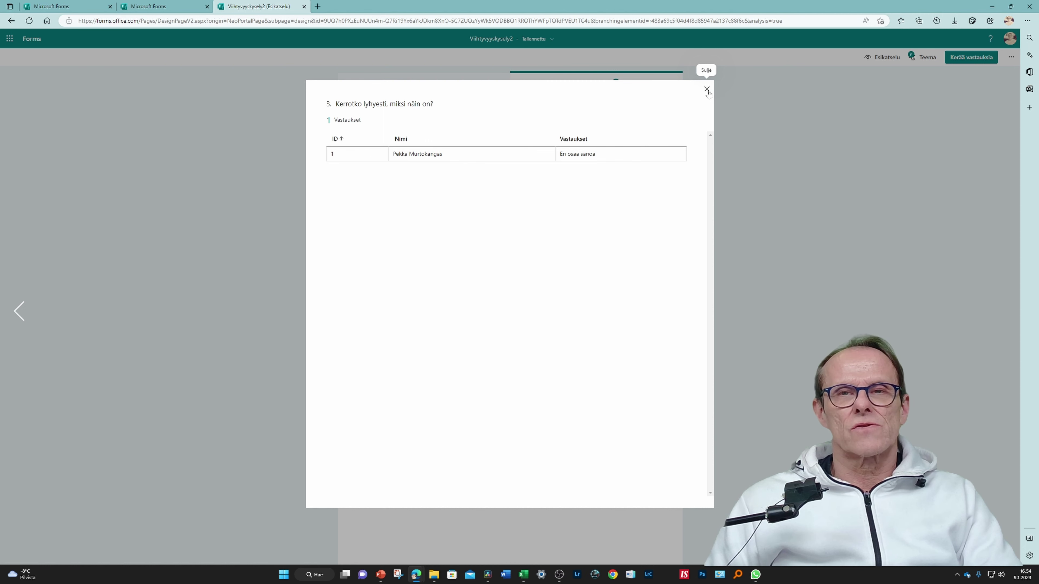
left_click(708, 90)
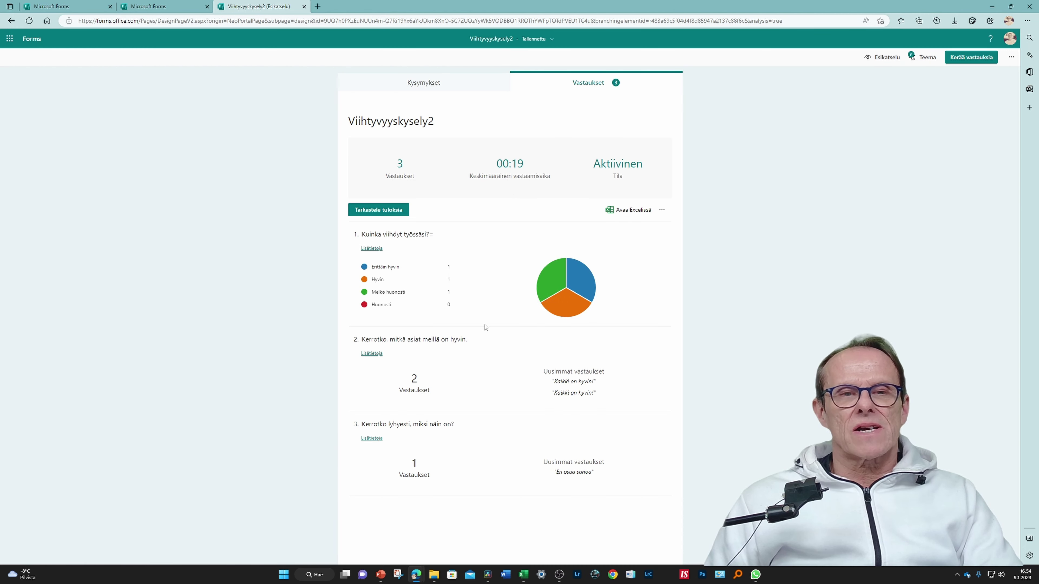